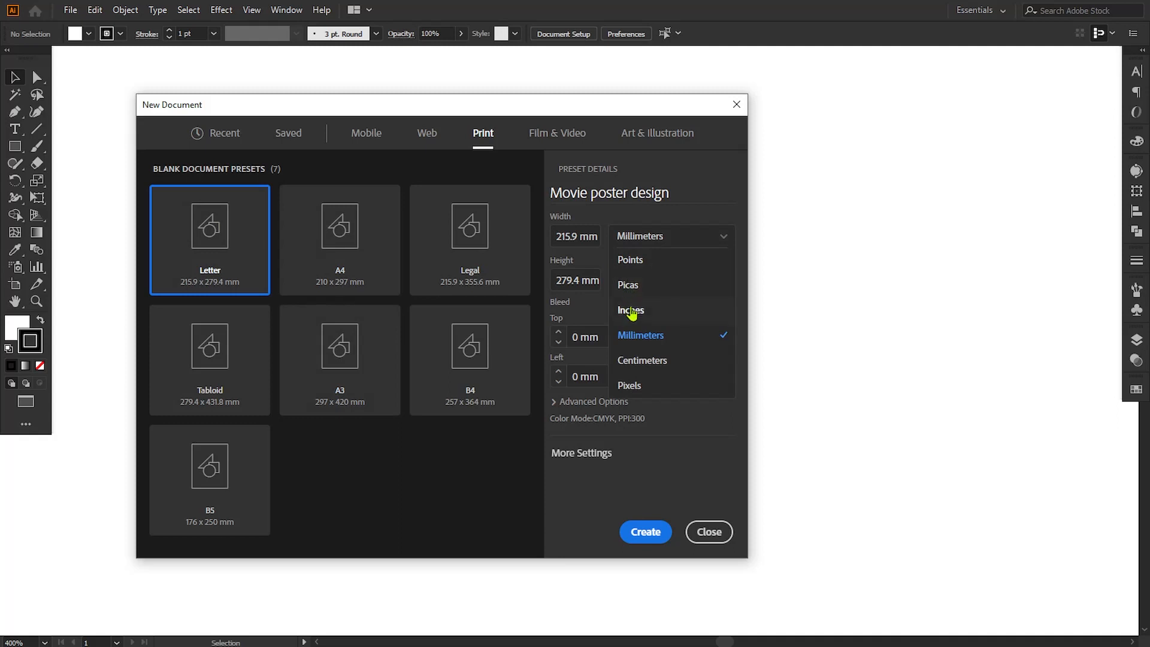
Step: Create the Letter-size poster document in inches with a 0.125 in bleed on all sides
left_click(630, 311)
left_click(568, 341)
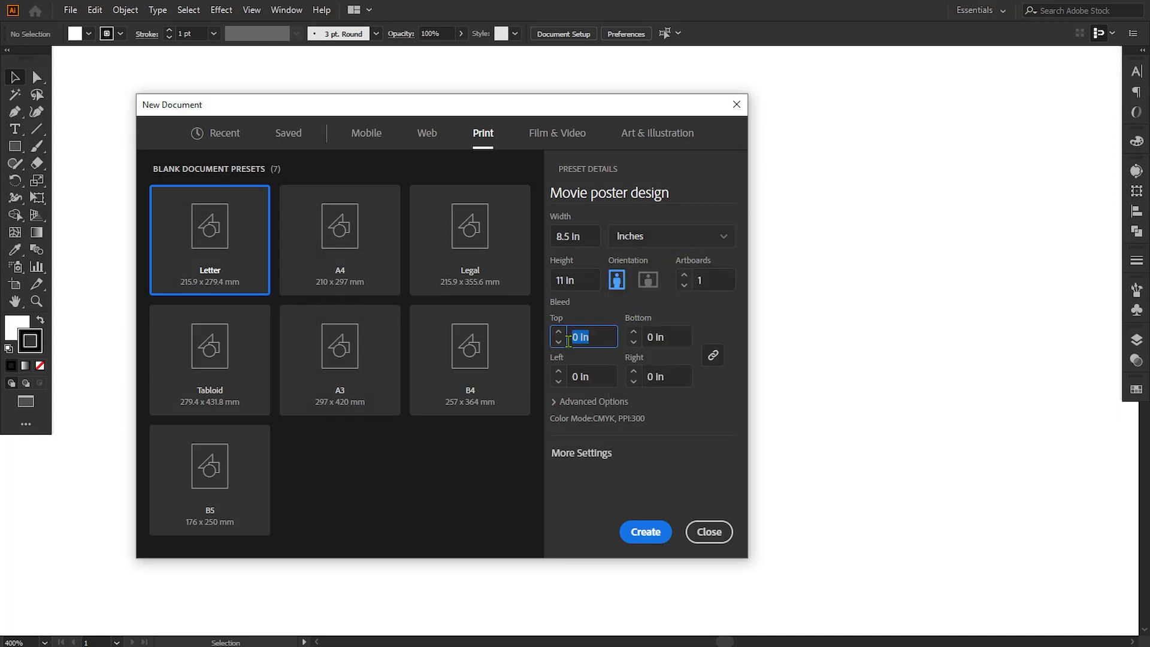
left_click(597, 376)
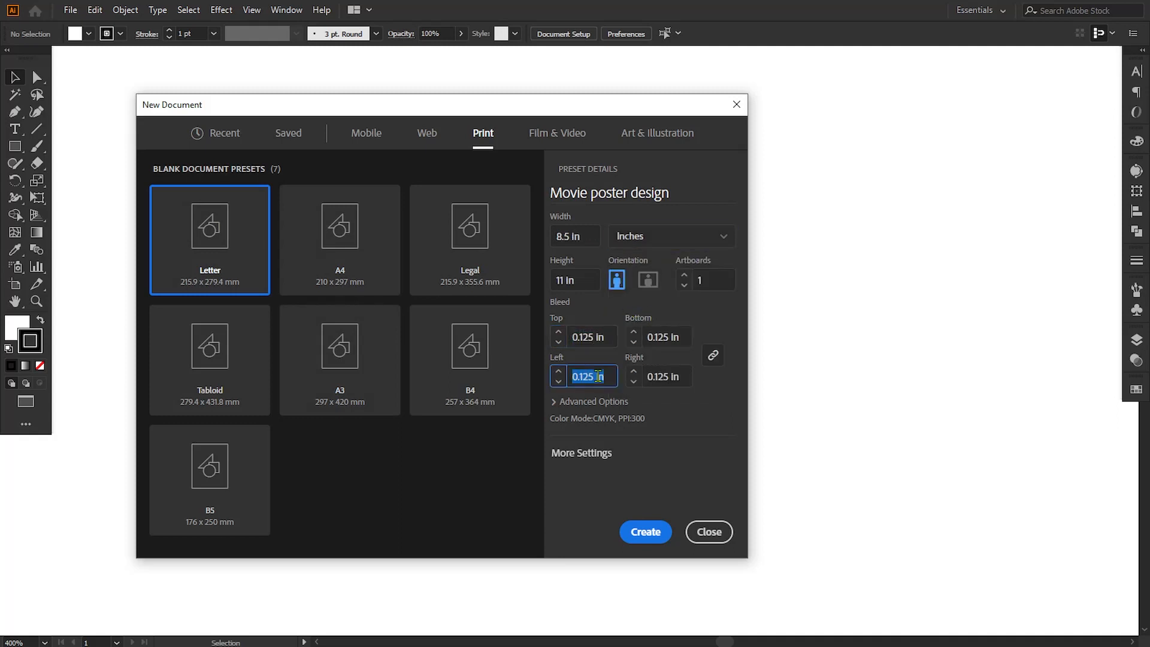
left_click(647, 533)
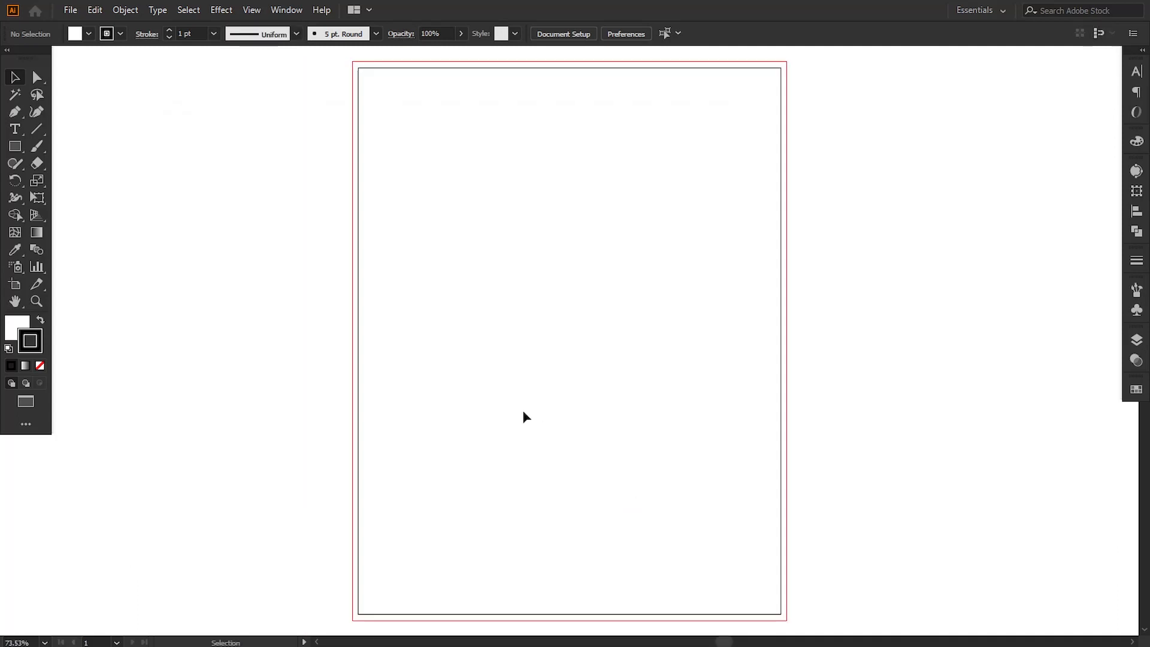
Step: Paste the prepared colour swatches and movie graphics and place them just outside the artboard's left edge
key("ctrl+v")
left_click_drag(572, 307, 288, 307)
left_click(839, 424)
left_click_drag(633, 331, 626, 332)
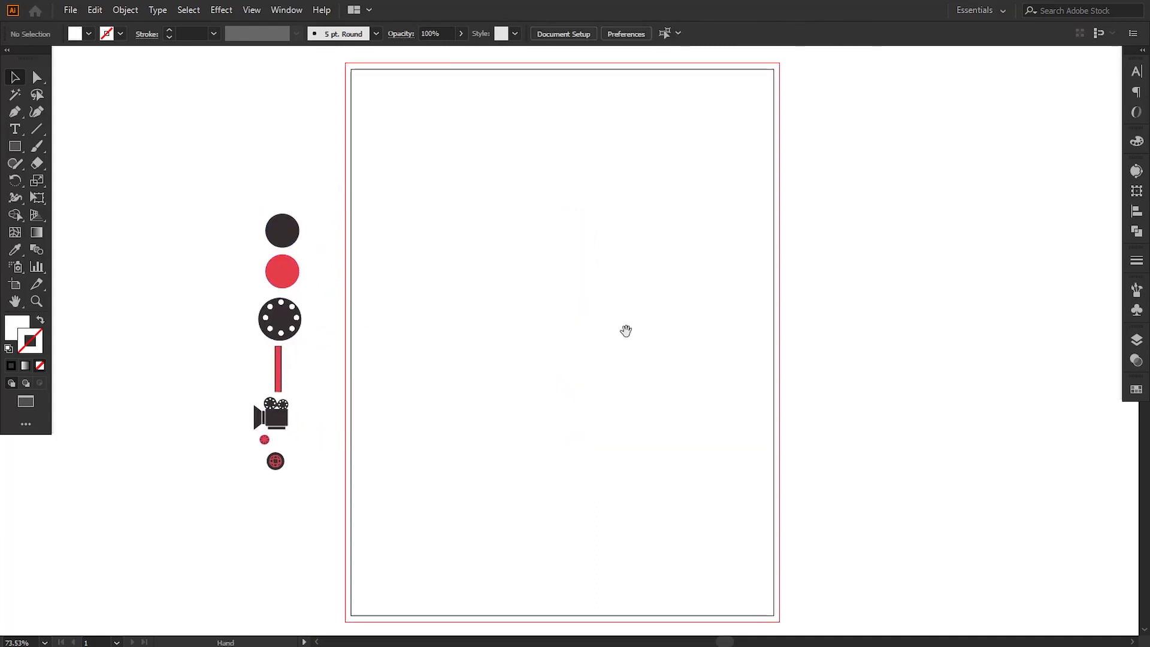
Step: Draw an 8.75 by 11.25 in rectangle covering the artboard and bleed, and fill it with the red sampled from the red circle
left_click(18, 148)
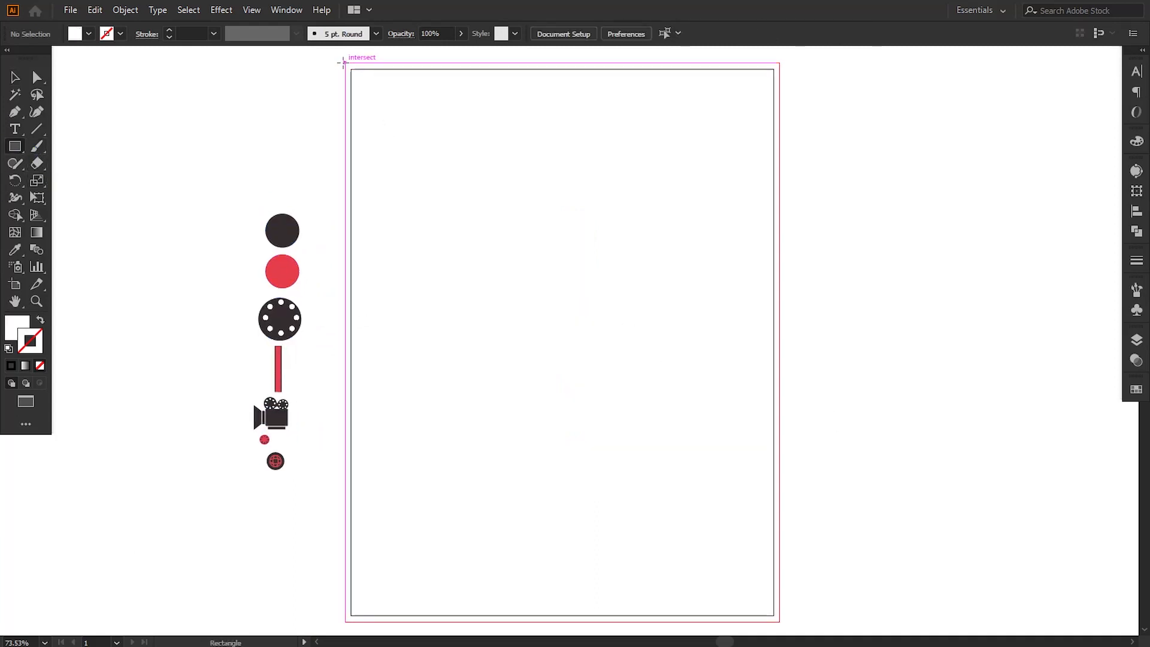
left_click_drag(344, 61, 779, 622)
left_click(15, 249)
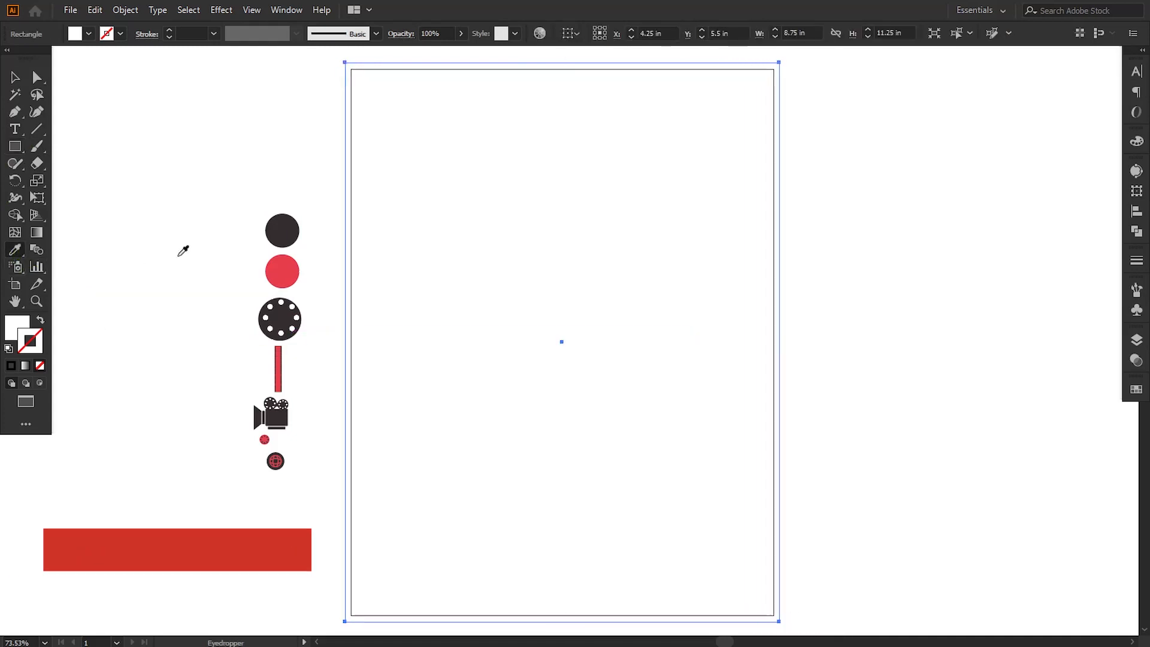
left_click(280, 261)
left_click(13, 80)
left_click(122, 158)
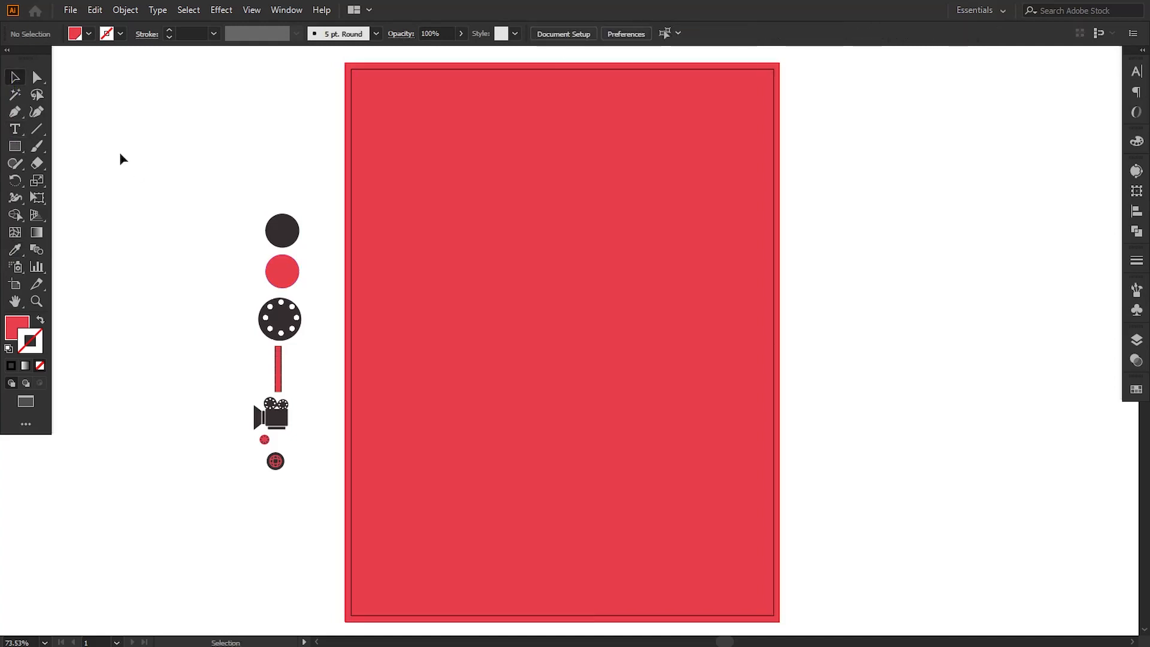
Step: Draw a closed narrow wedge about 9 in tall with the Pen tool, from above the poster down to near its center
left_click(15, 113)
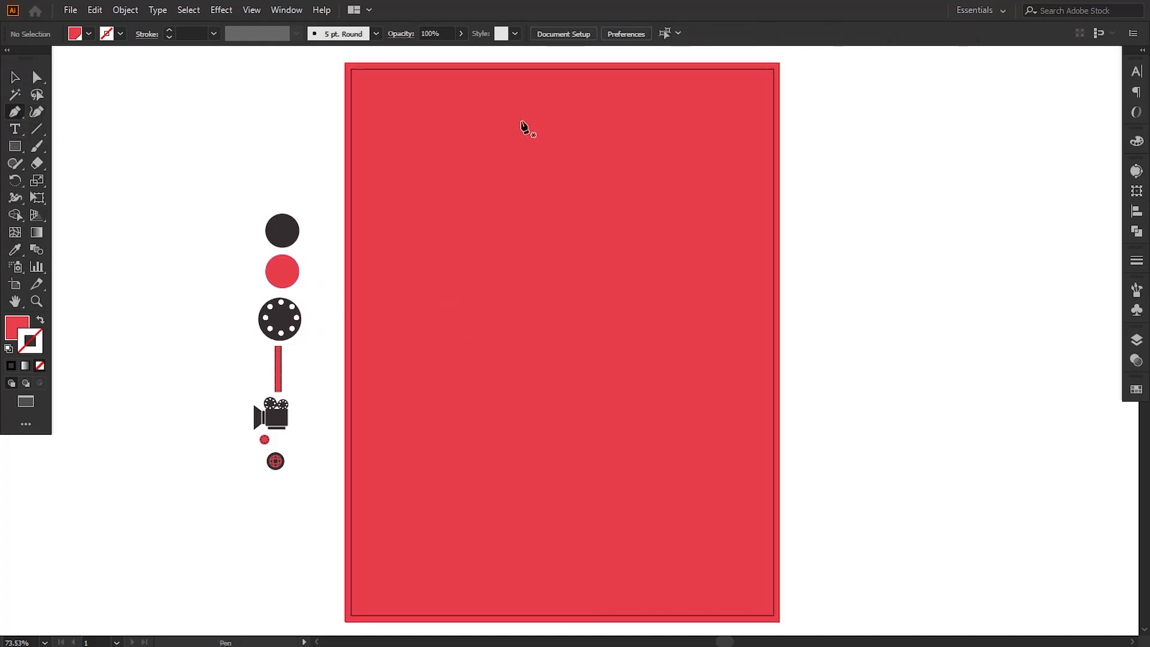
left_click_drag(506, 195, 505, 251)
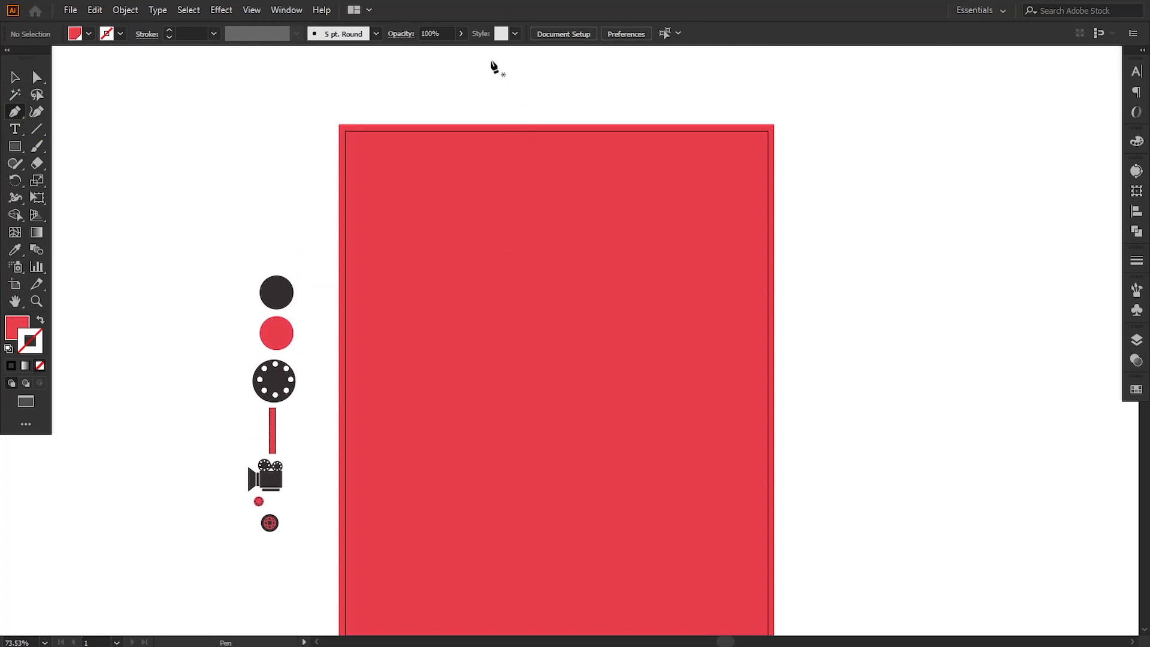
key("ctrl+minus")
key("ctrl+minus")
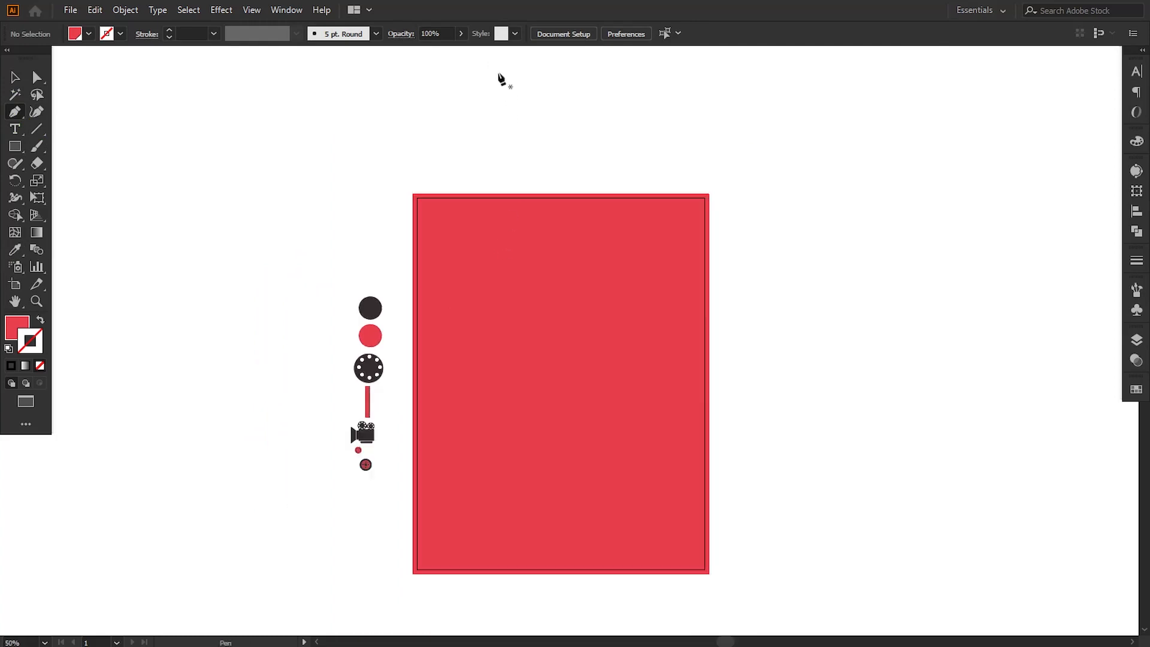
left_click(495, 67)
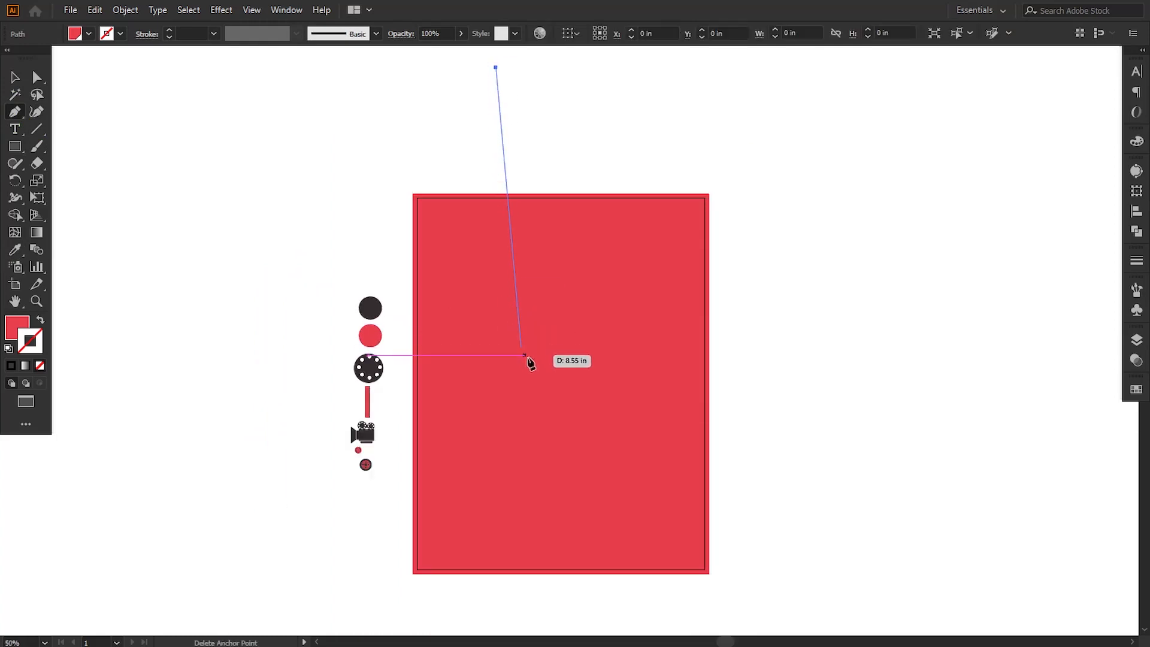
left_click(561, 378)
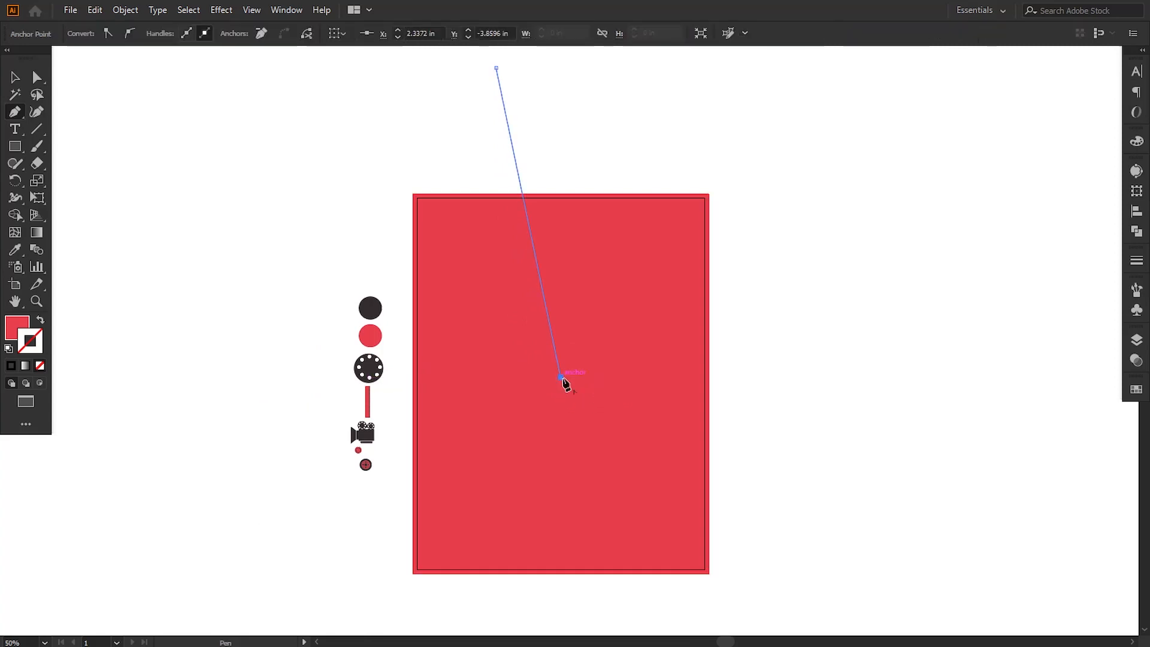
left_click(542, 72)
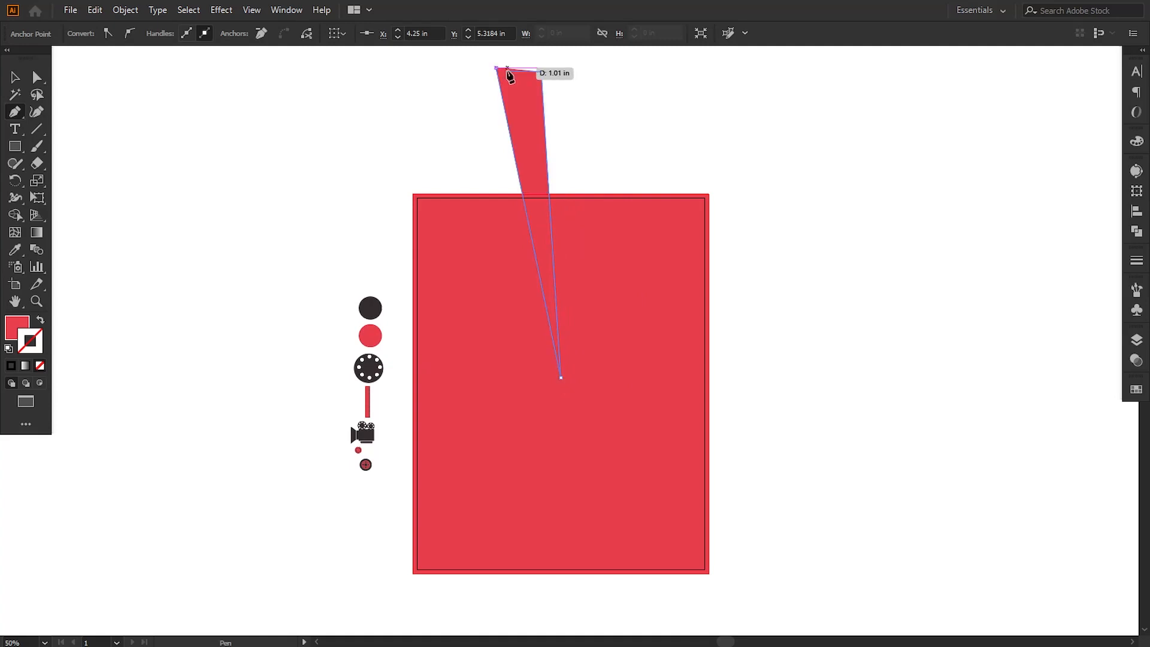
left_click(495, 67)
left_click(17, 74)
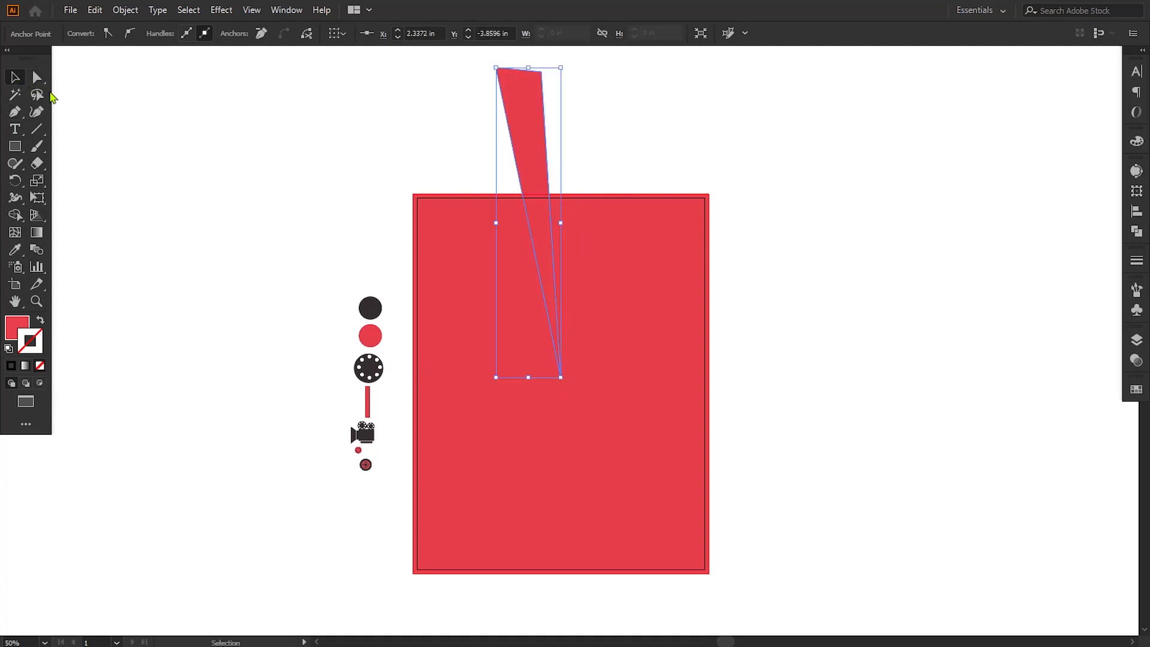
left_click(252, 240)
Step: Move the wedge's lower tip anchor onto the red rectangle's center at X 4.25 in, Y 5.5 in
left_click(568, 433)
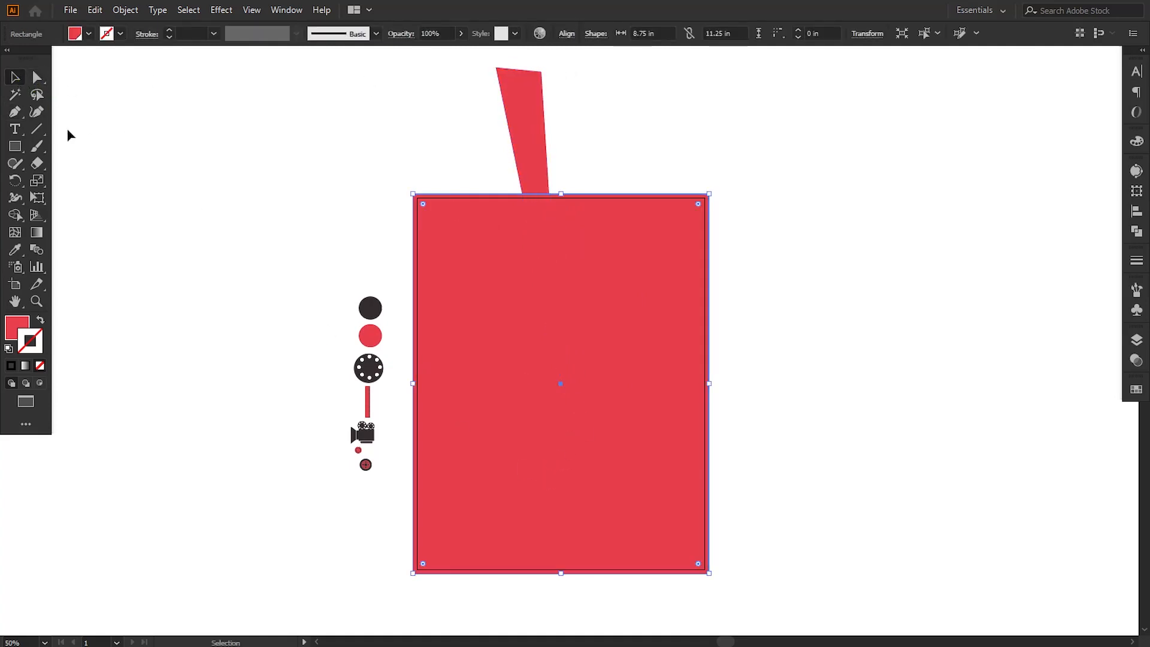
left_click(36, 84)
left_click(523, 176)
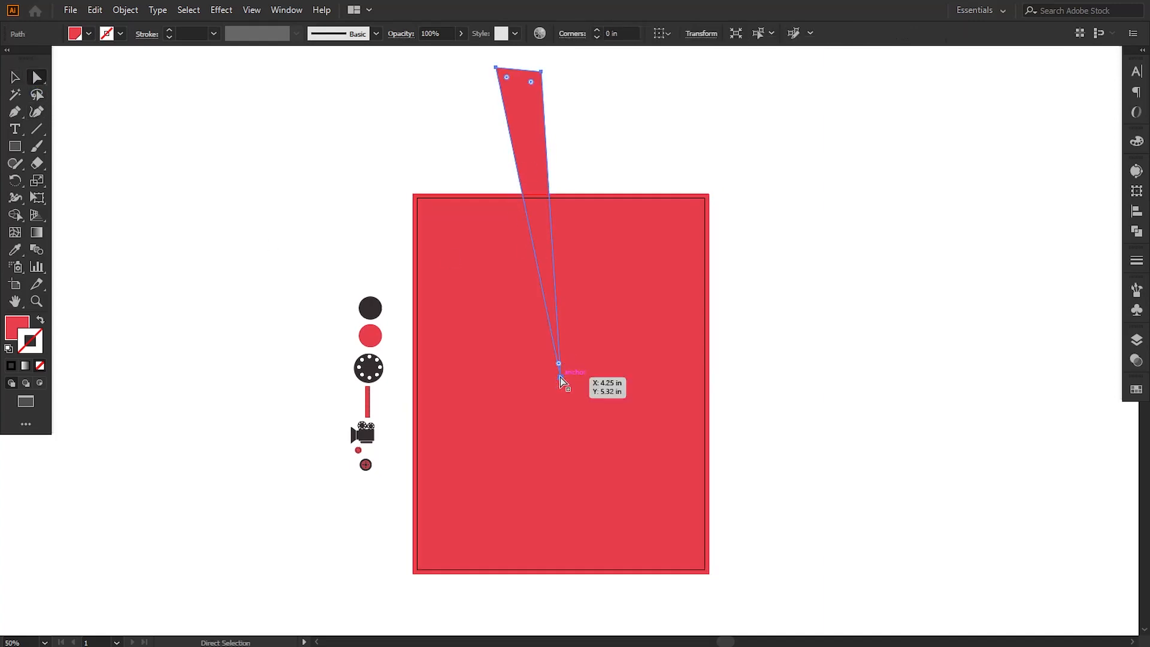
left_click_drag(562, 379, 560, 382)
Step: Fill the wedge with white, ffffff, and deselect it
double_click(16, 329)
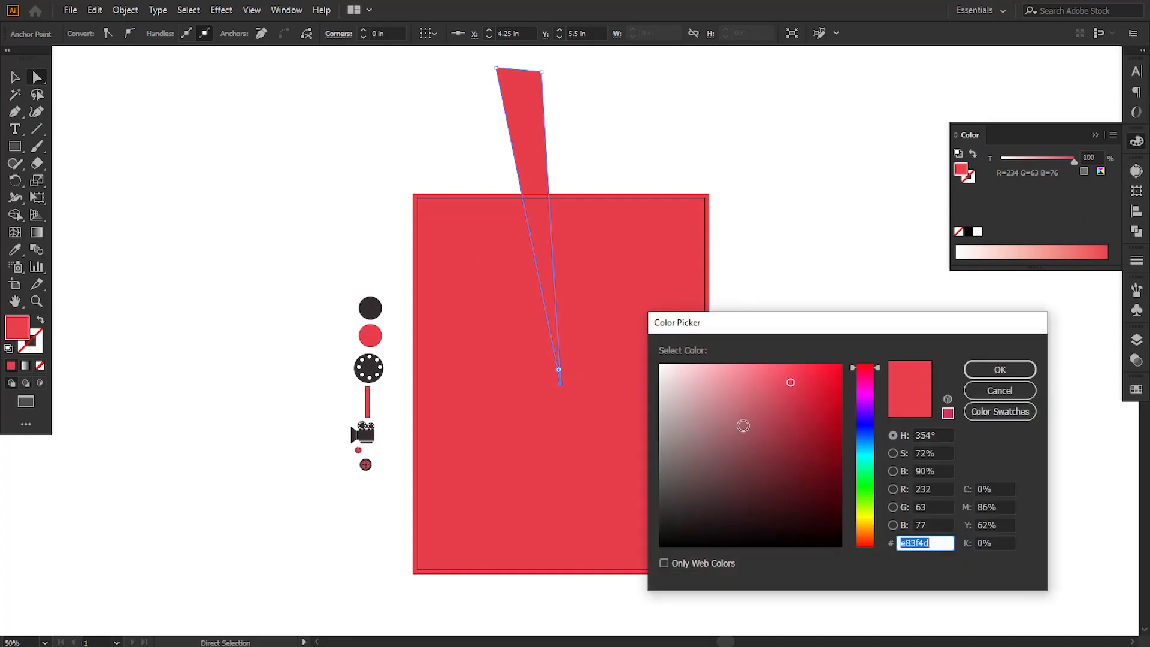
type("ffffff")
left_click(999, 370)
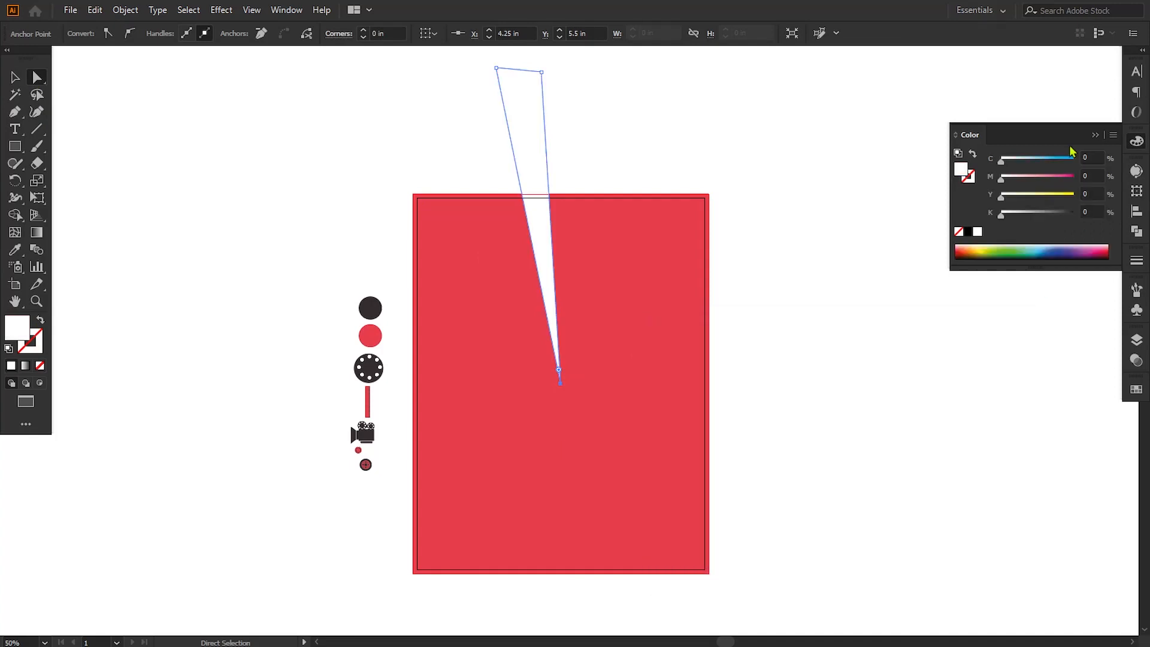
left_click(1100, 136)
left_click(15, 78)
left_click(184, 166)
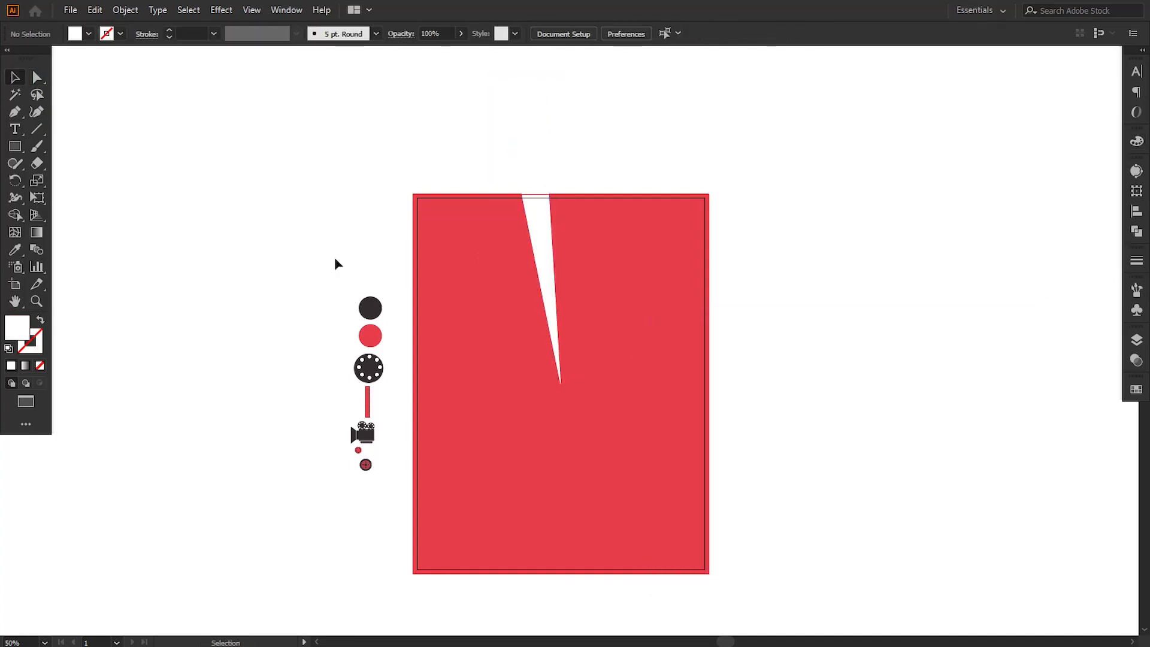
Step: Widen the white wedge slightly by moving its upper-left anchor outward and down
left_click(526, 149)
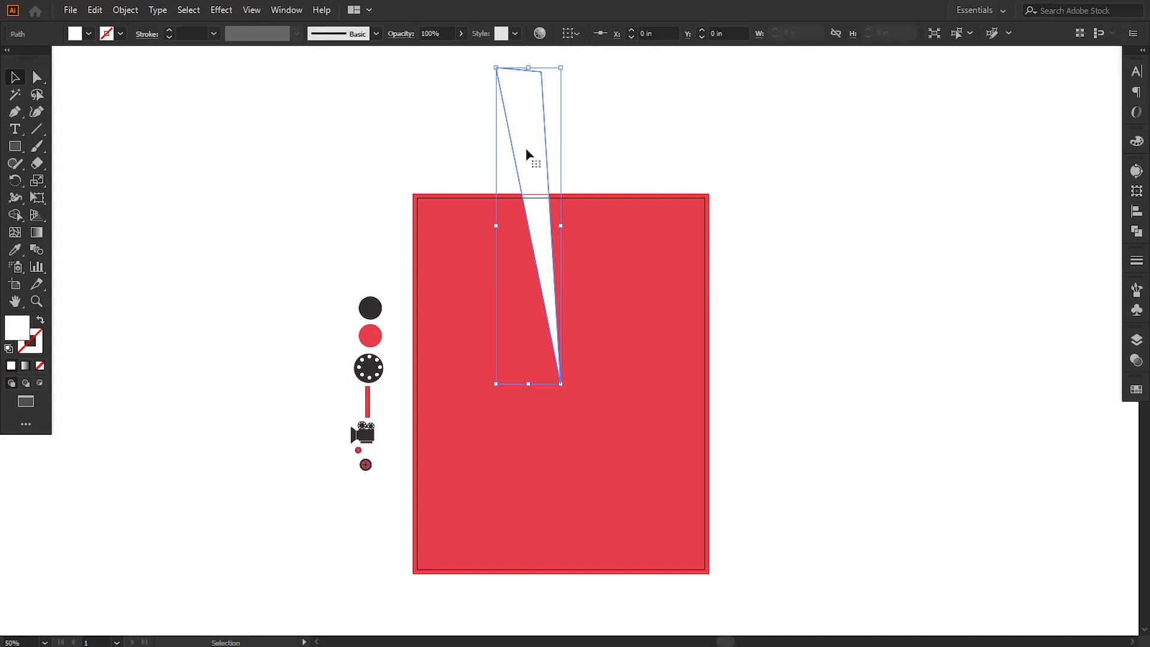
left_click(36, 77)
left_click_drag(496, 68, 541, 72)
left_click(572, 136)
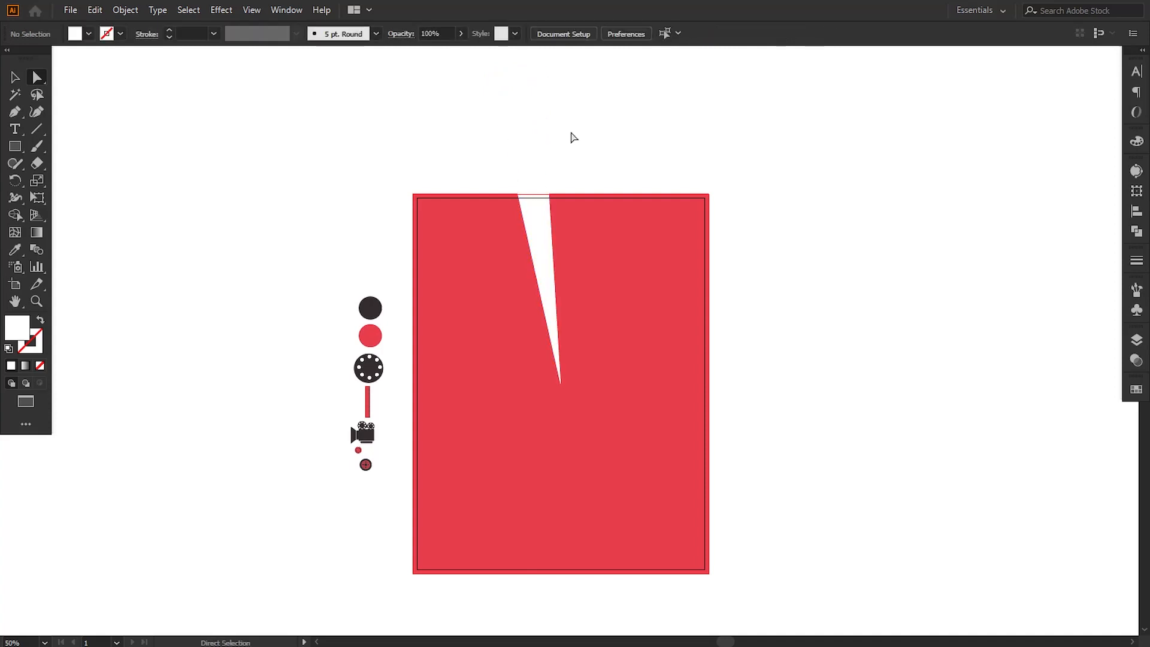
Step: Make a copy of the white wedge rotated 20° around its lower tip at the poster's center
left_click(13, 77)
left_click(541, 159)
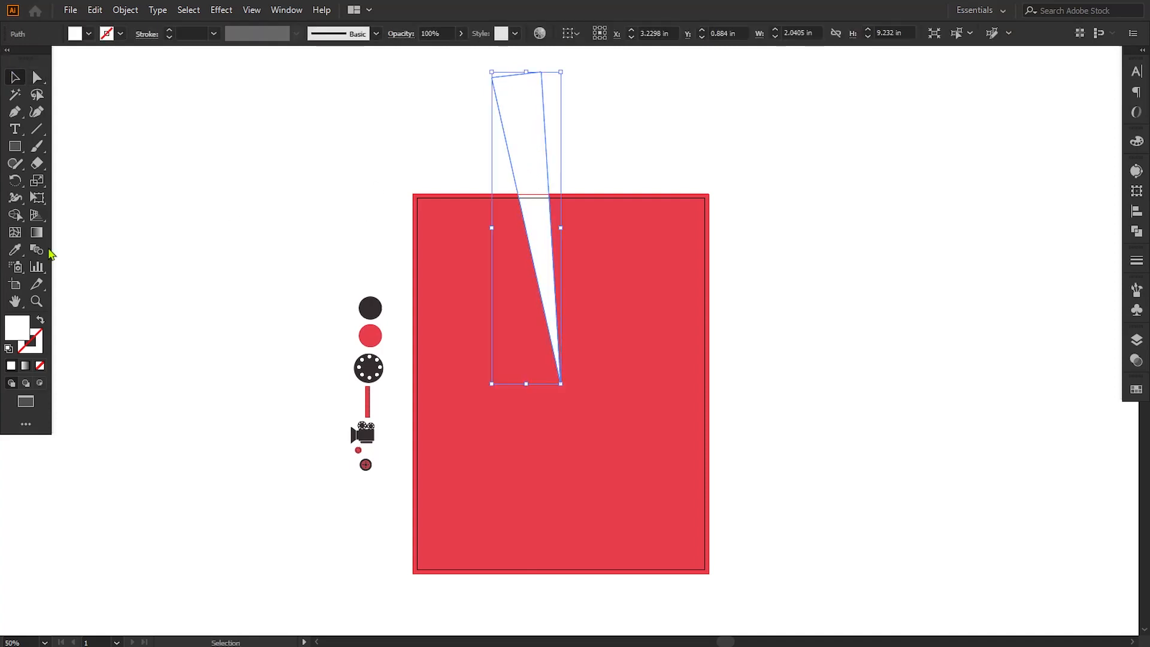
left_click(14, 181)
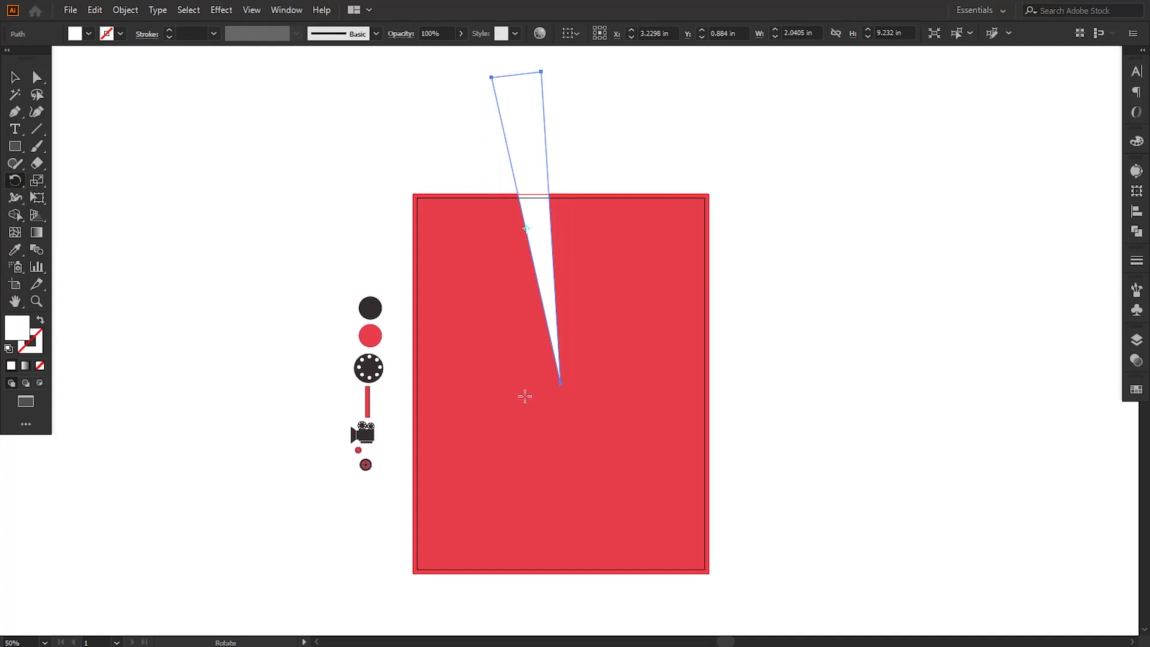
left_click(560, 384, "alt")
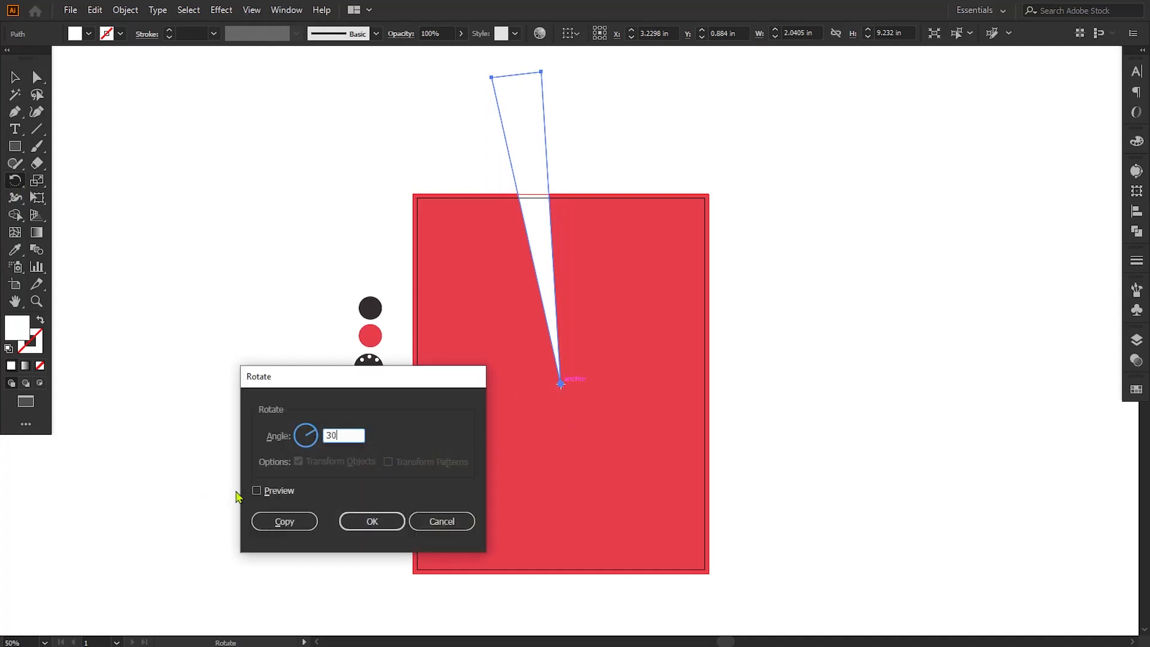
left_click(257, 491)
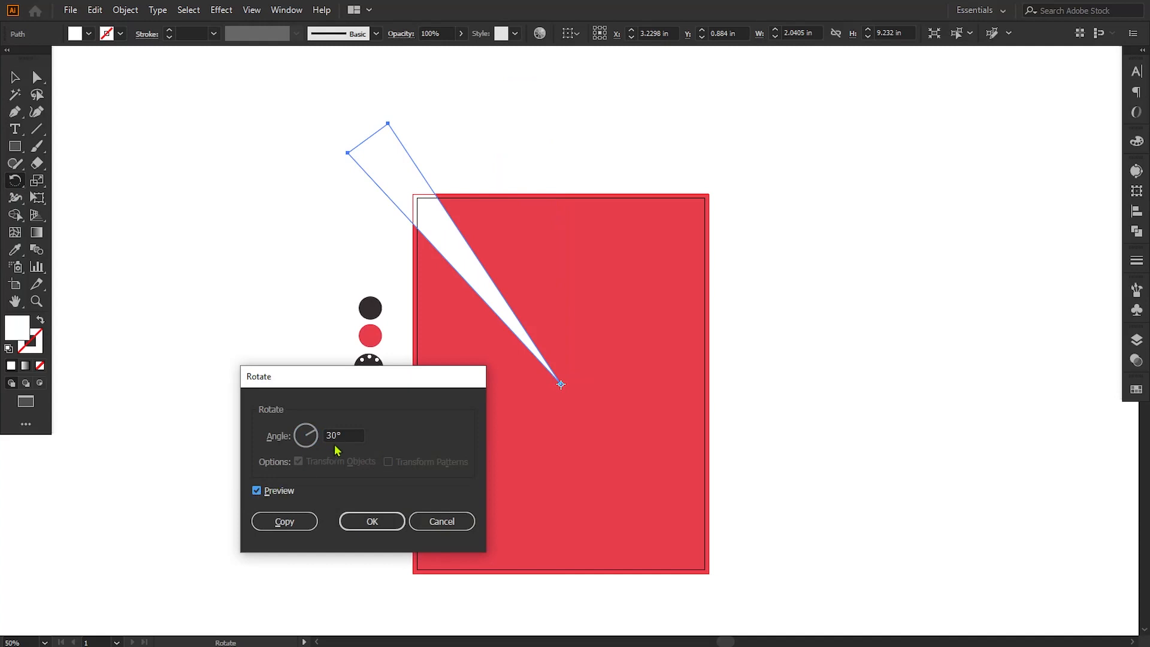
left_click(258, 490)
left_click(257, 491)
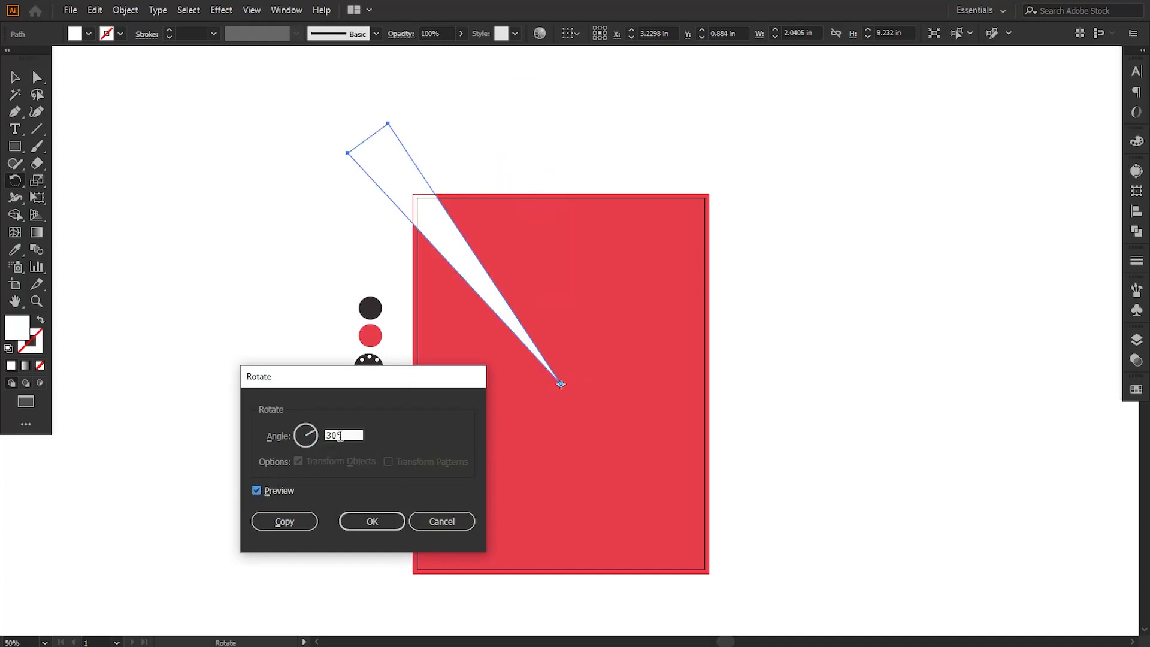
left_click_drag(344, 436, 318, 445)
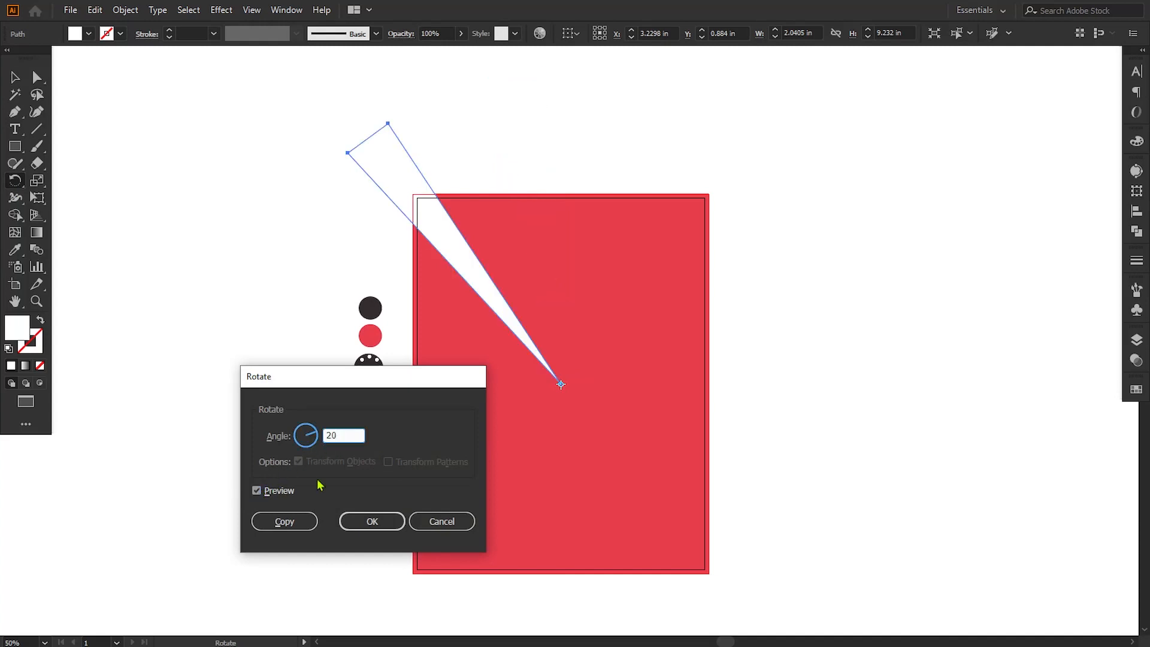
type("20")
left_click(258, 490)
left_click(257, 491)
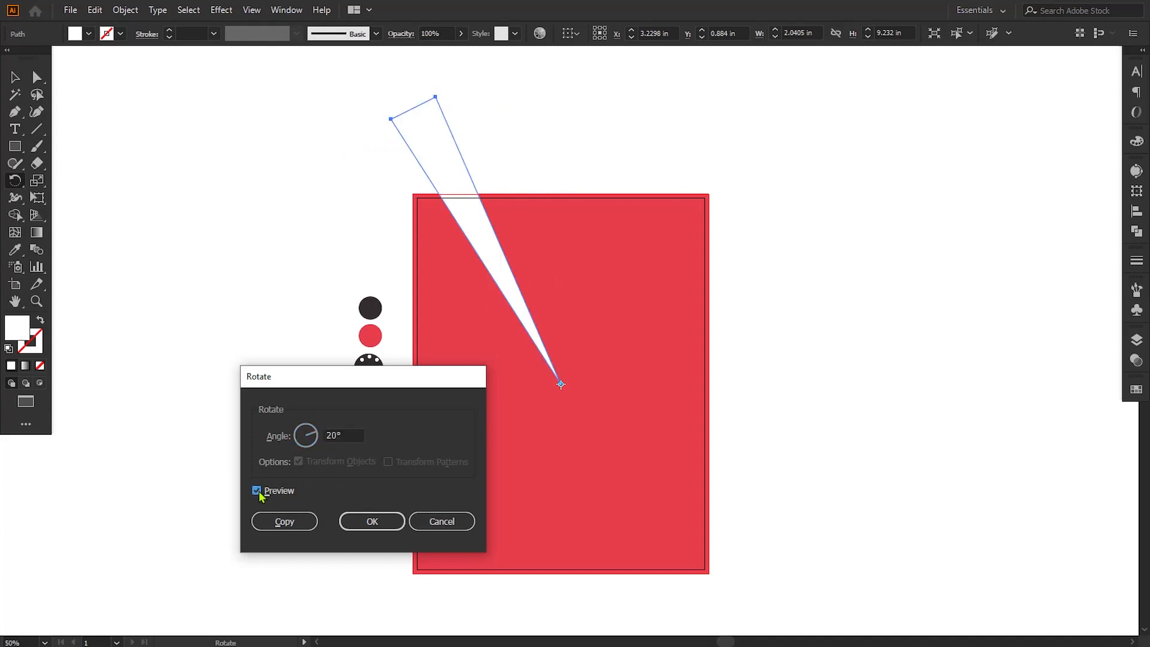
left_click(271, 521)
Step: Repeat the rotated copy until white rays form a full circle around the poster's center
key("ctrl+d")
key("ctrl+d")
key("ctrl+d")
key("ctrl+d")
key("ctrl+d")
key("ctrl+d")
key("ctrl+d")
key("ctrl+d")
key("ctrl+d")
key("ctrl+d")
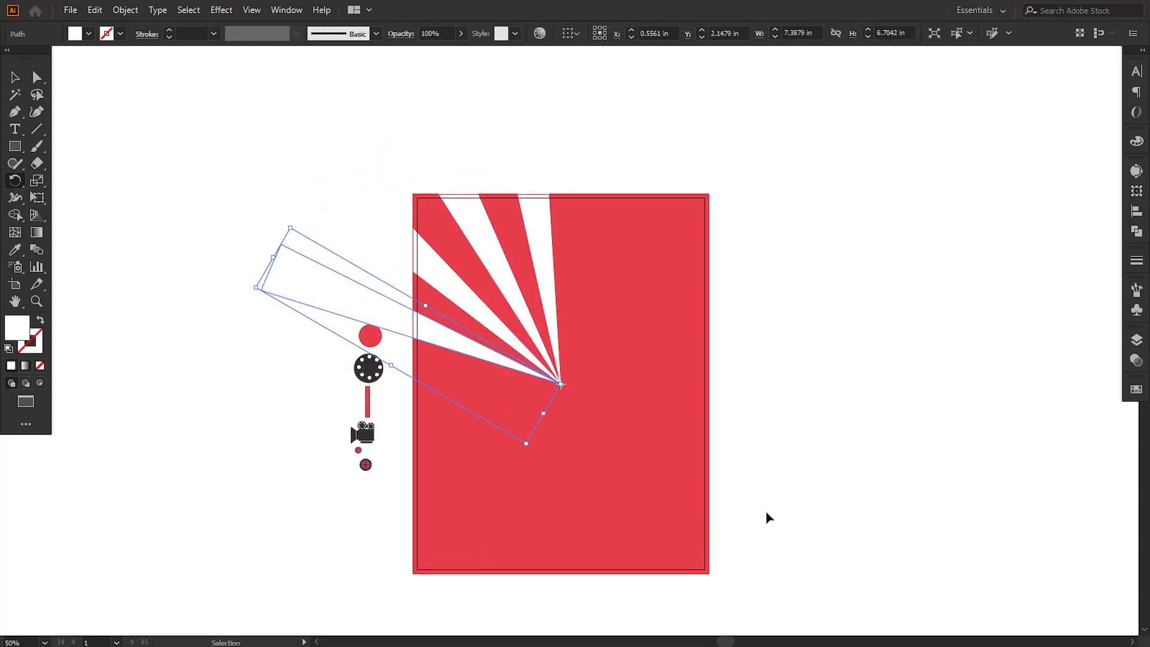
key("ctrl+d")
key("ctrl+d")
key("ctrl+d")
key("ctrl+d")
key("ctrl+d")
key("ctrl+d")
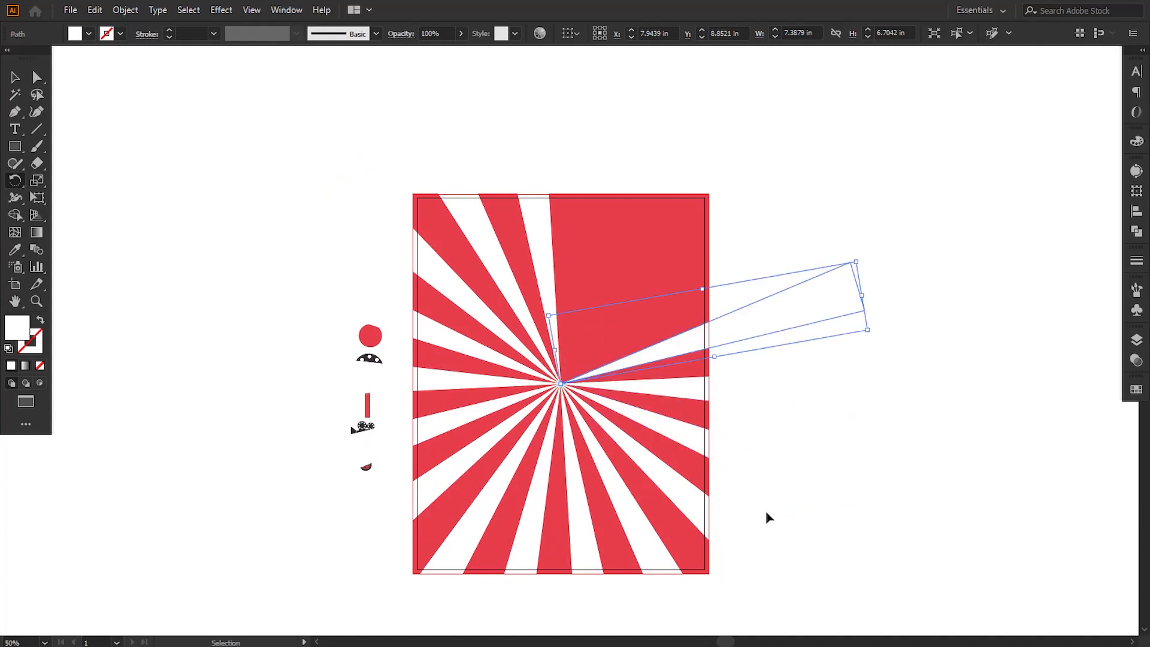
left_click(15, 77)
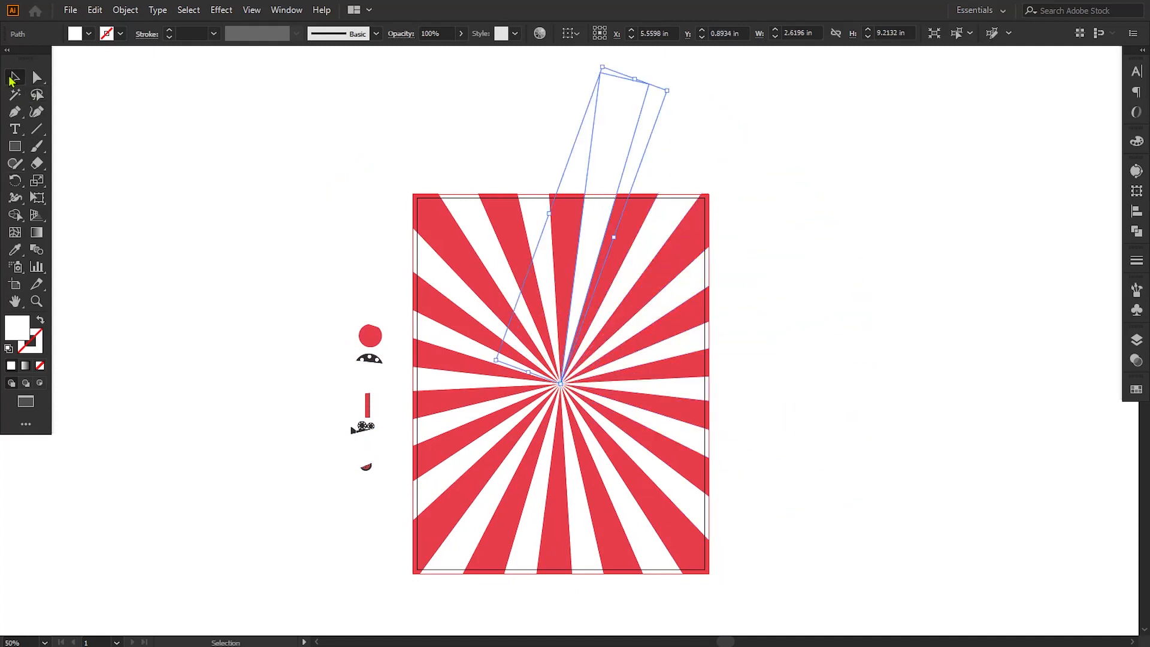
left_click(193, 150)
Step: Lock the red background rectangle within Layer 1
left_click(563, 230)
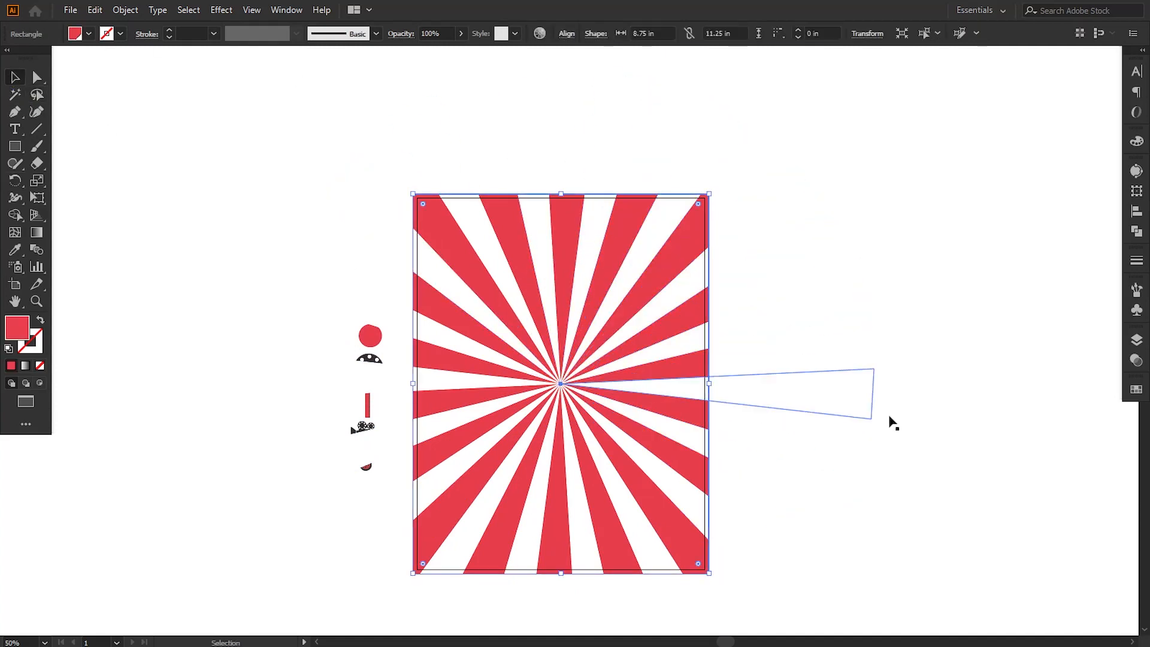
left_click(1137, 340)
left_click(850, 355)
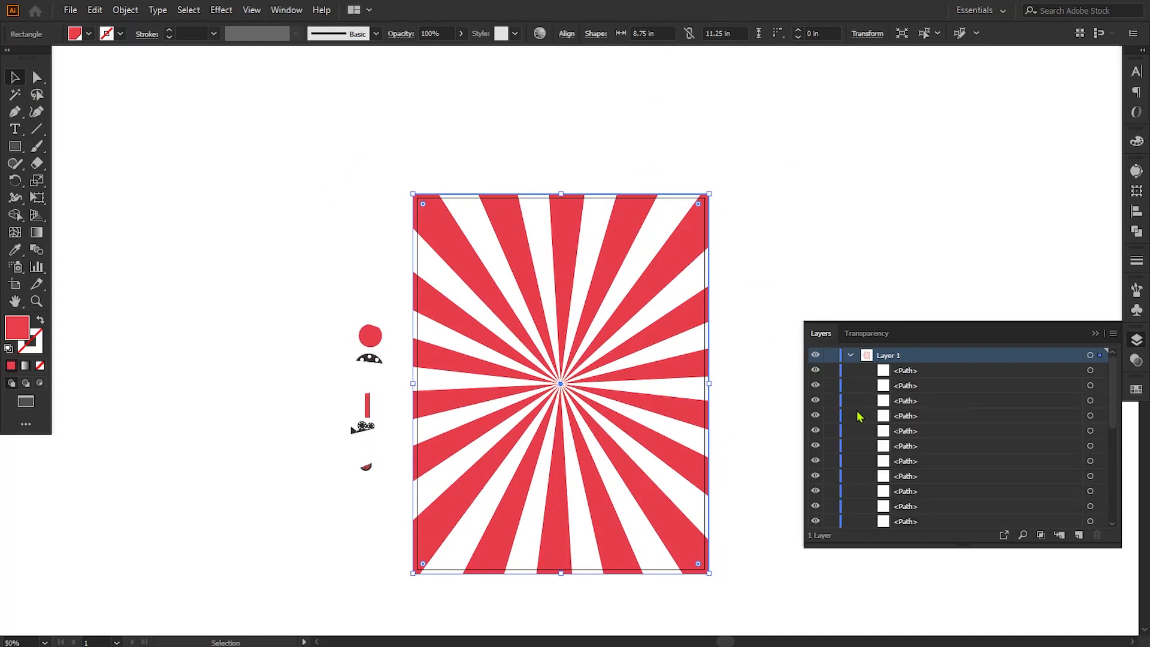
scroll(1099, 394, "down", 10)
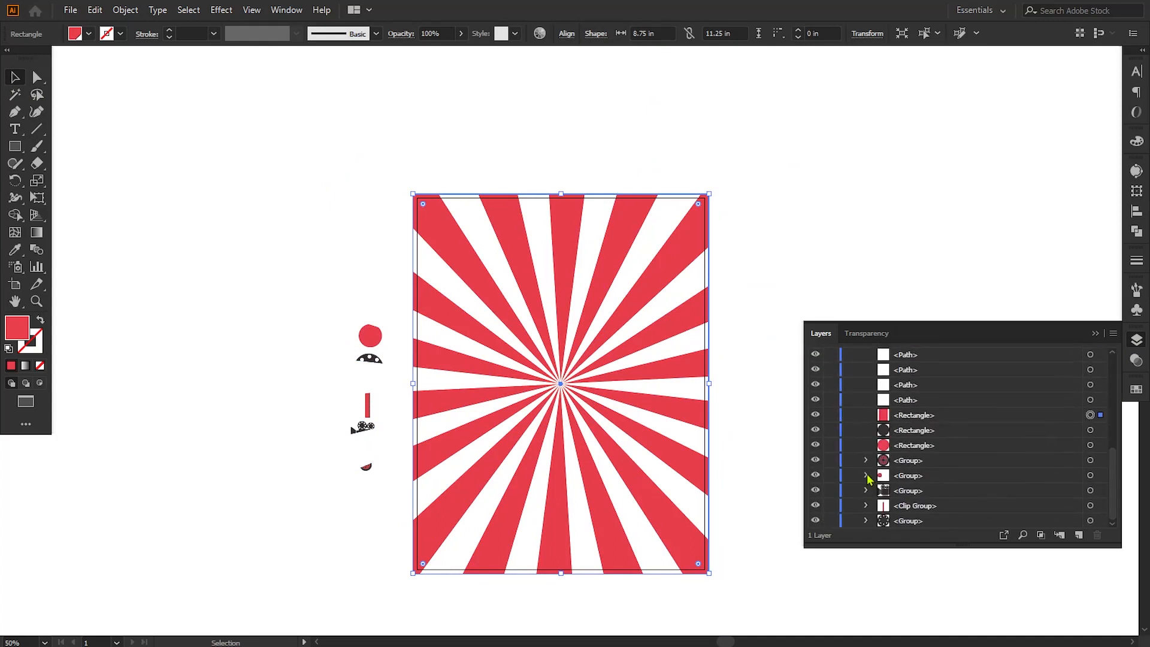
left_click(831, 415)
Step: Select all the white rays of the sunburst and group them into one object
left_click_drag(396, 81, 730, 587)
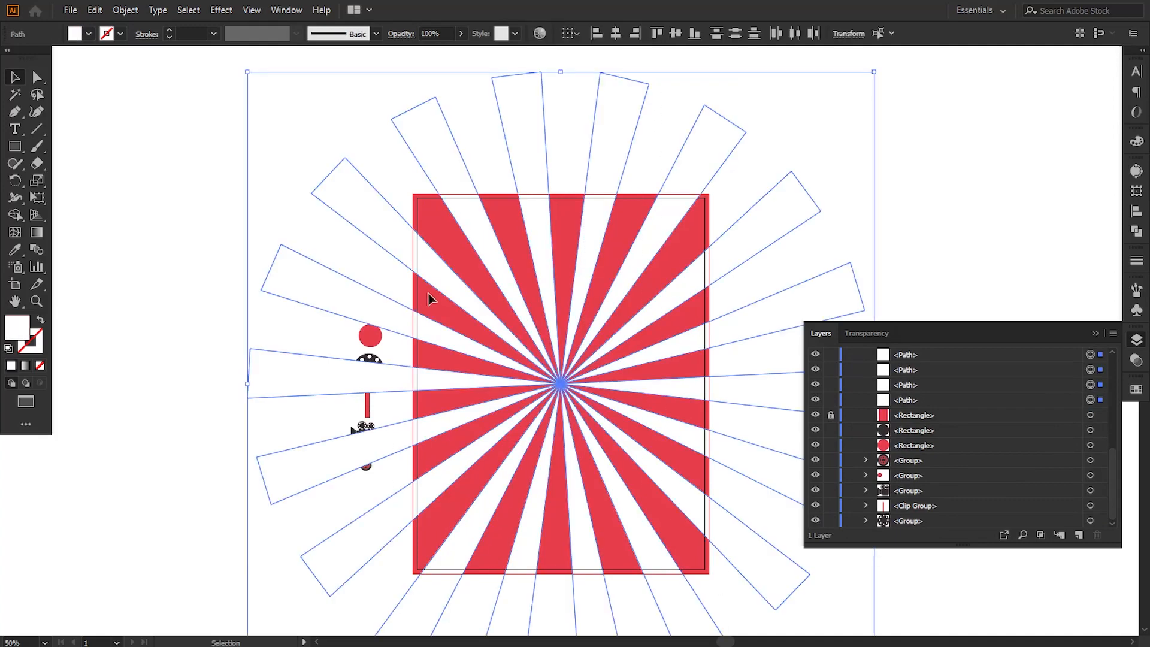
left_click(130, 15)
left_click(160, 79)
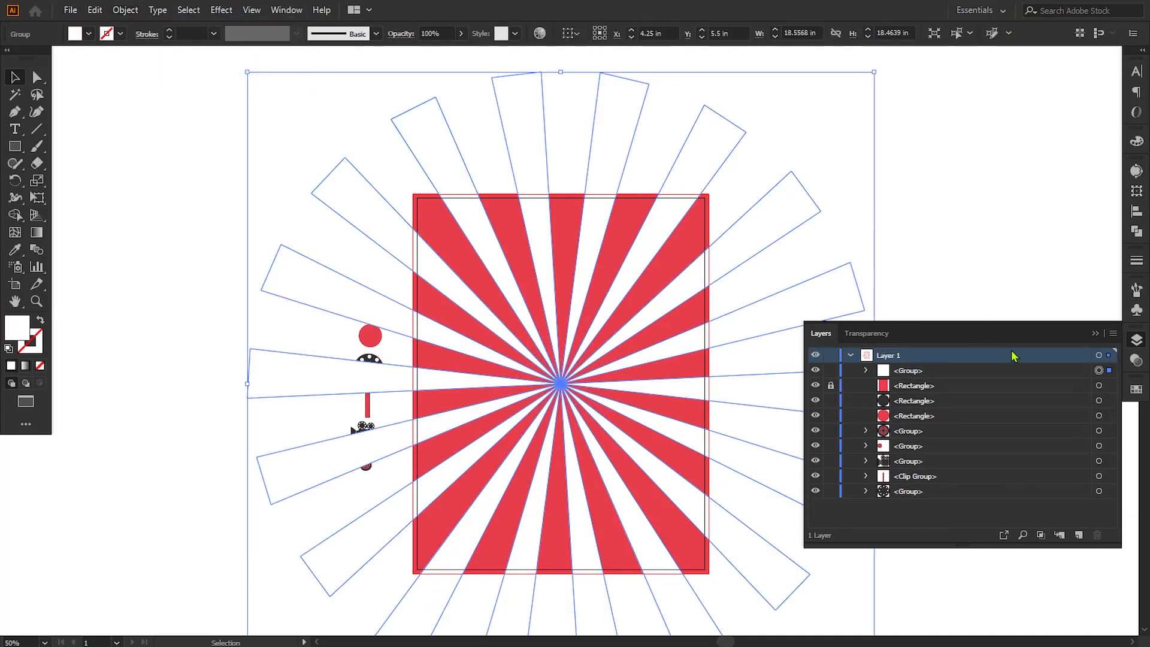
left_click(1095, 335)
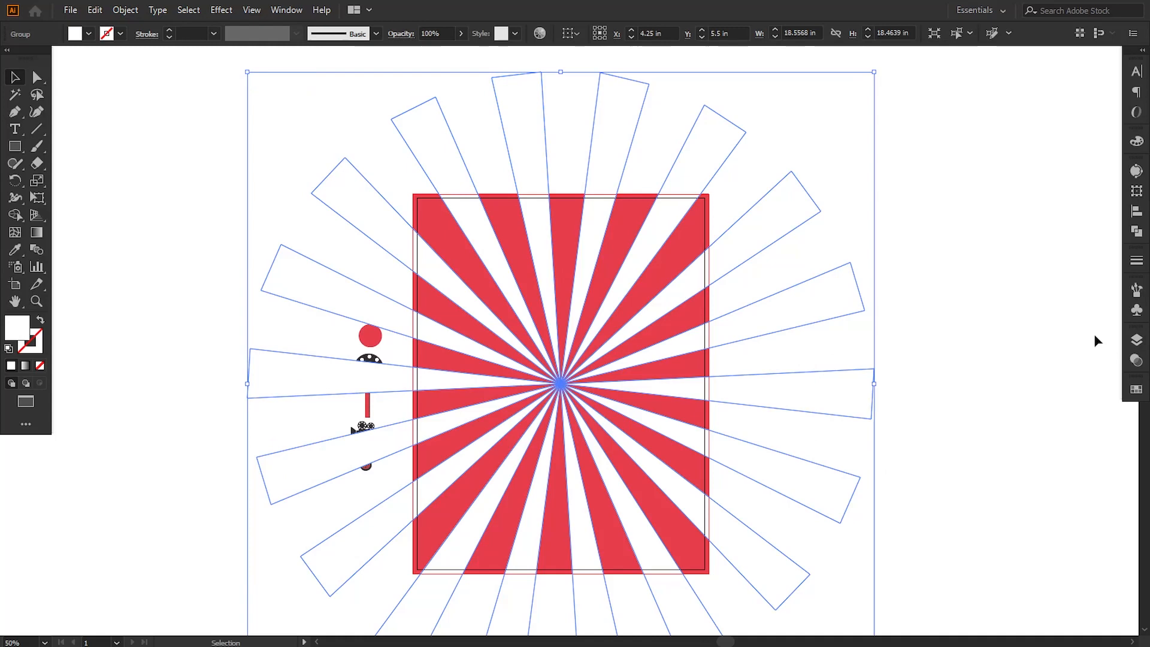
Step: Set the ray group's blending mode to Overlay and lower its opacity to 71%
left_click(1135, 360)
left_click(1012, 355)
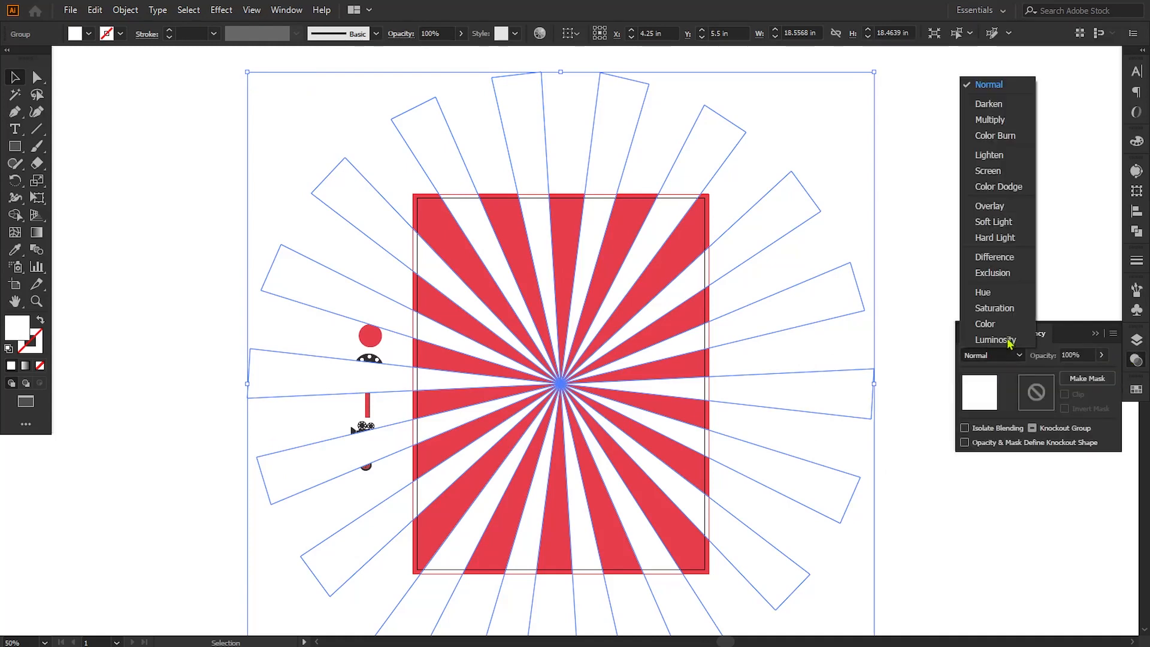
left_click(1012, 204)
left_click(1101, 355)
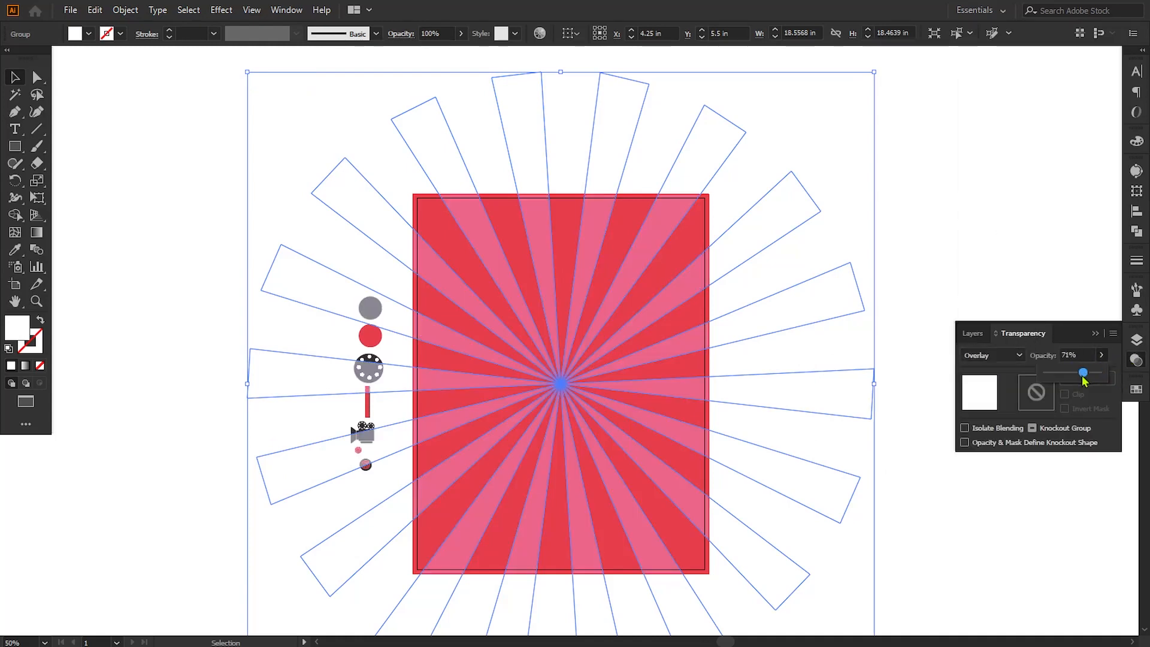
left_click(934, 478)
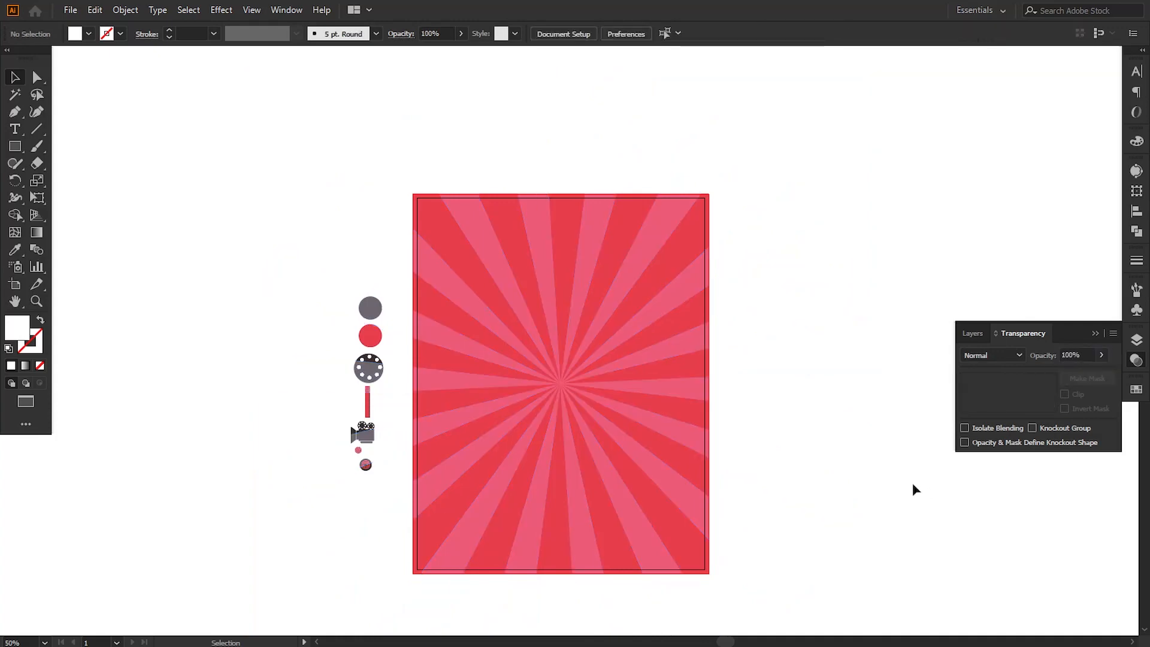
Step: Reduce the ray group's opacity to 30% and deselect it
left_click(743, 459)
left_click(1101, 356)
left_click_drag(1101, 372, 1066, 376)
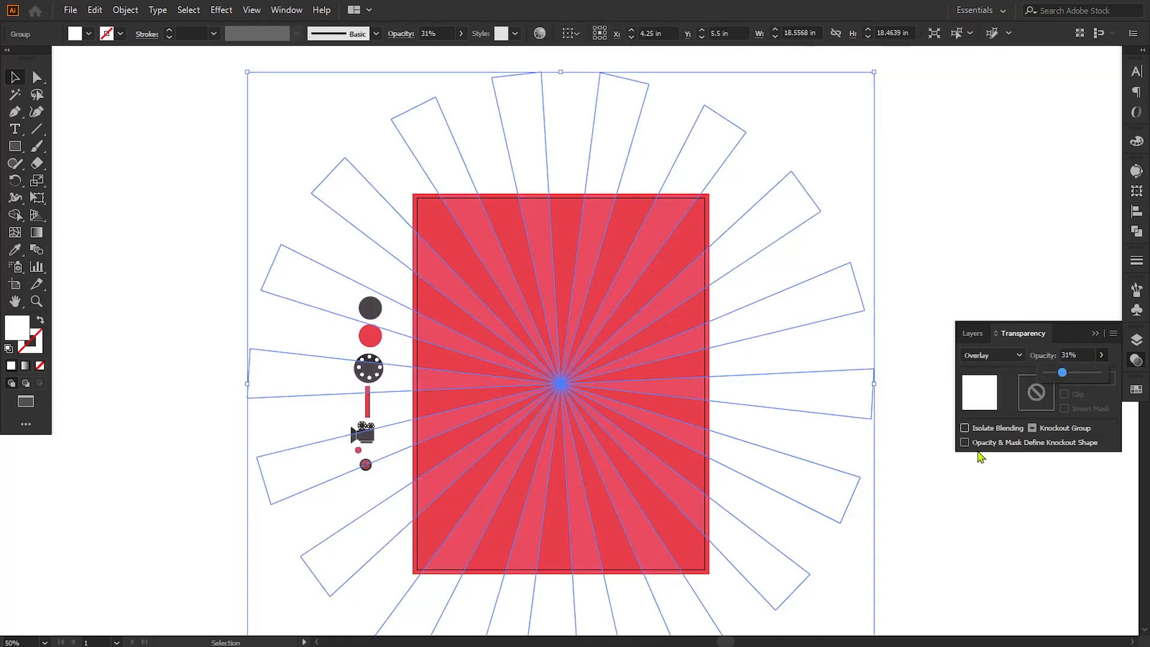
left_click(960, 488)
left_click(753, 473)
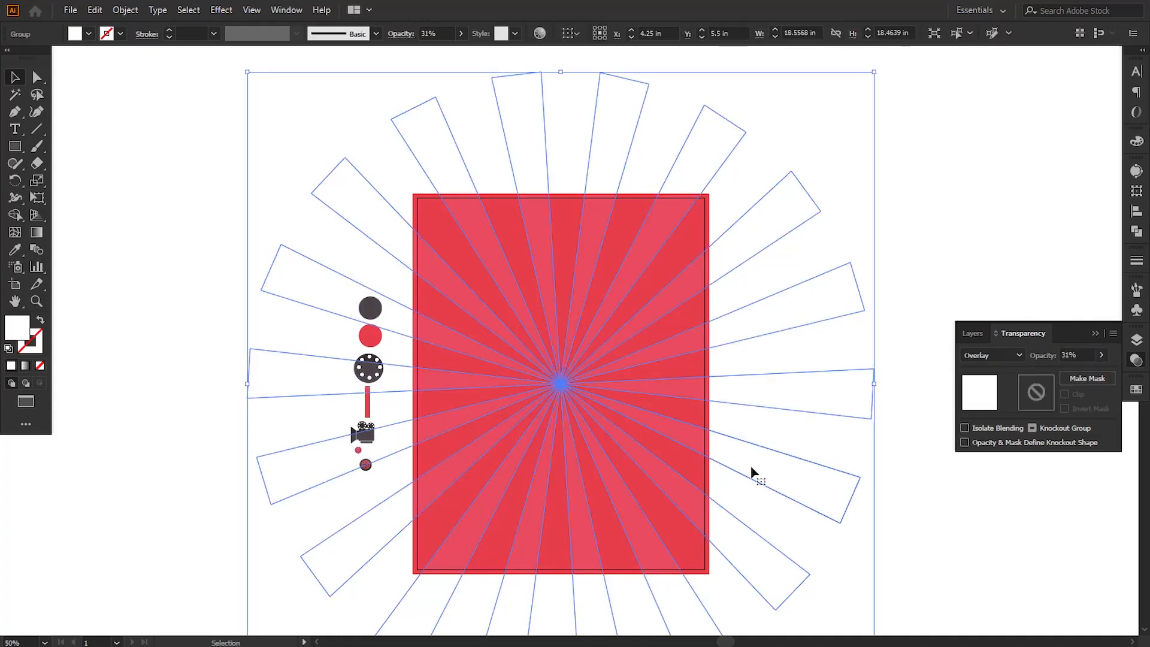
left_click(1042, 357)
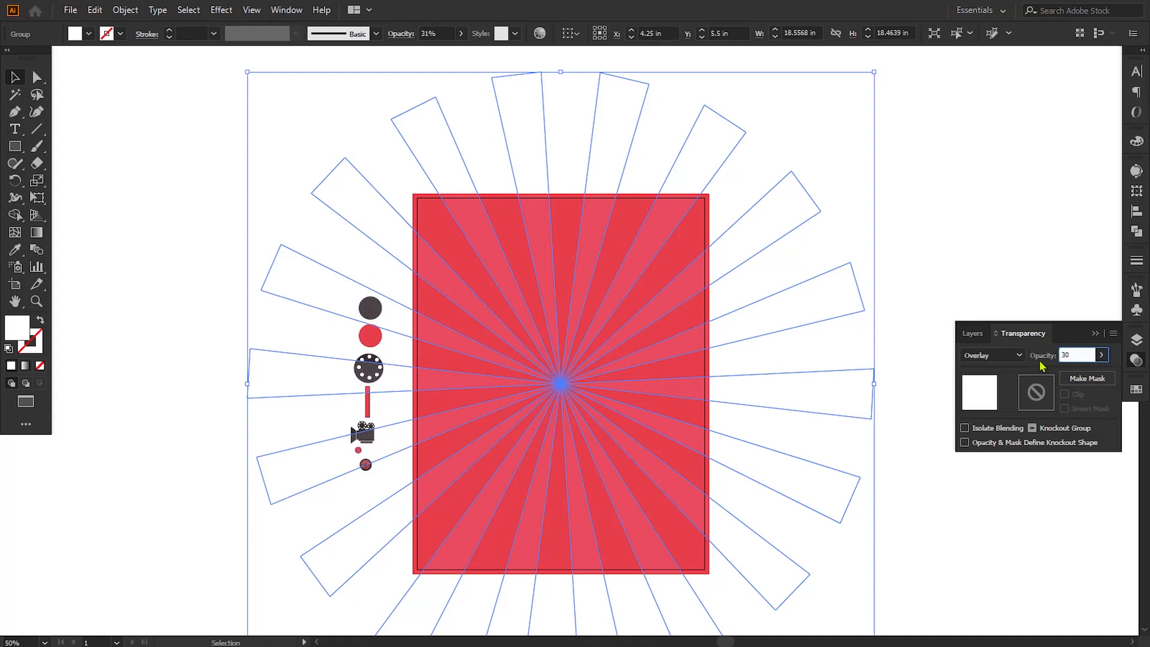
left_click(949, 527)
left_click(1093, 334)
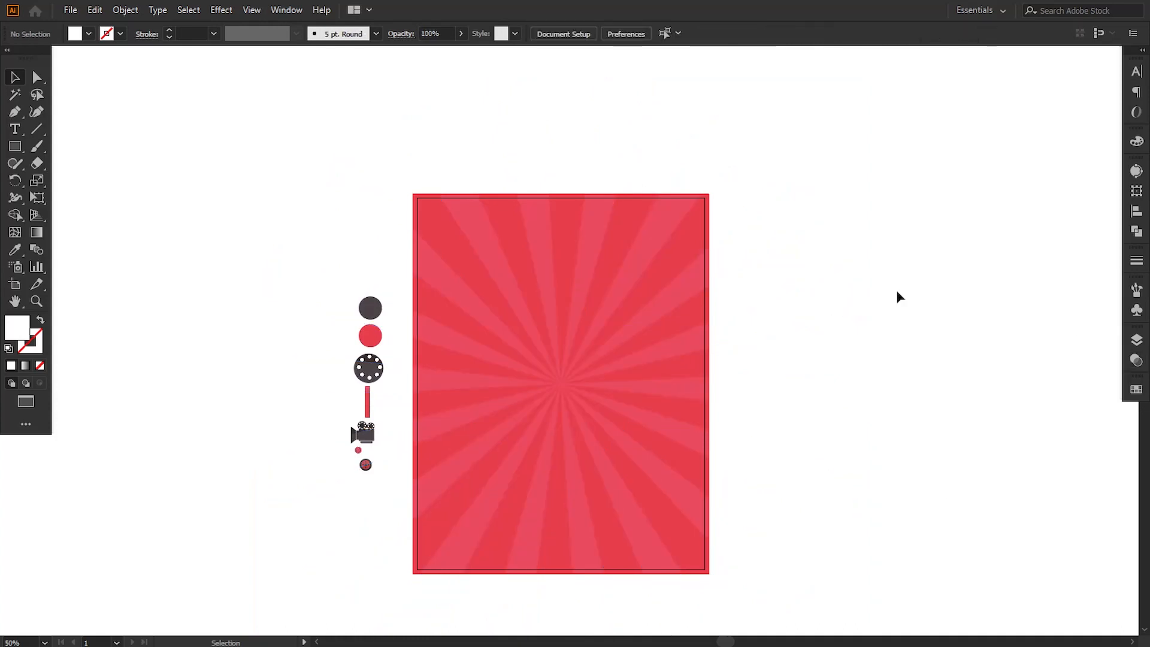
Step: Draw a white rectangle of 8.75 by 11.25 in covering the whole poster including its bleed
left_click(15, 146)
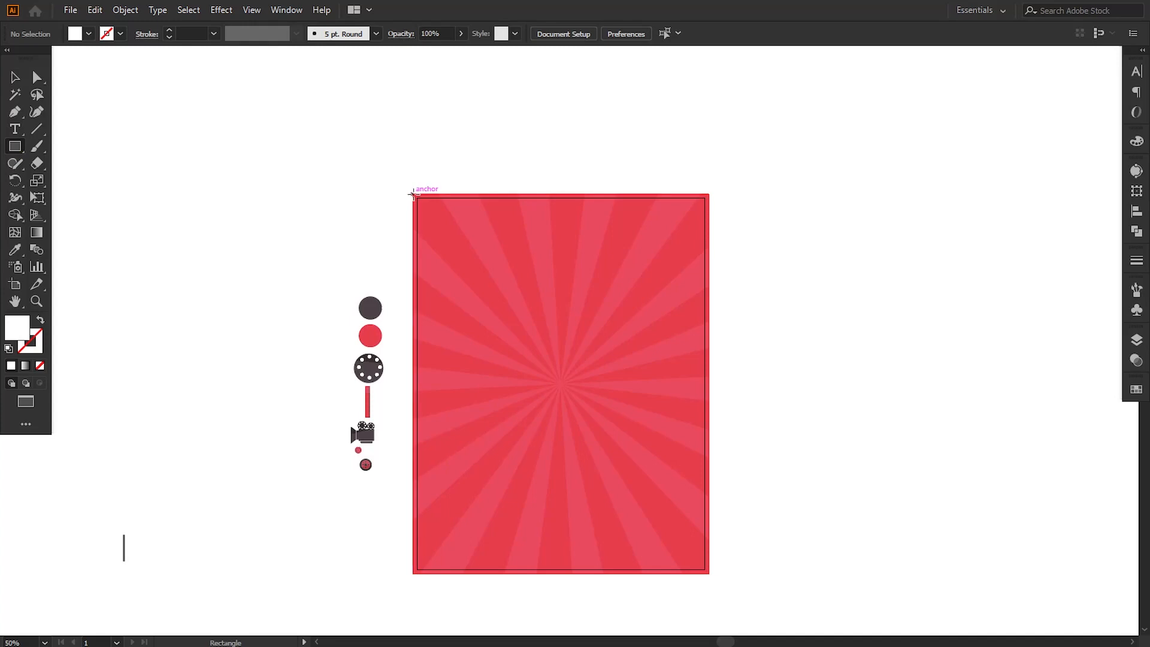
left_click_drag(411, 194, 707, 572)
left_click(15, 76)
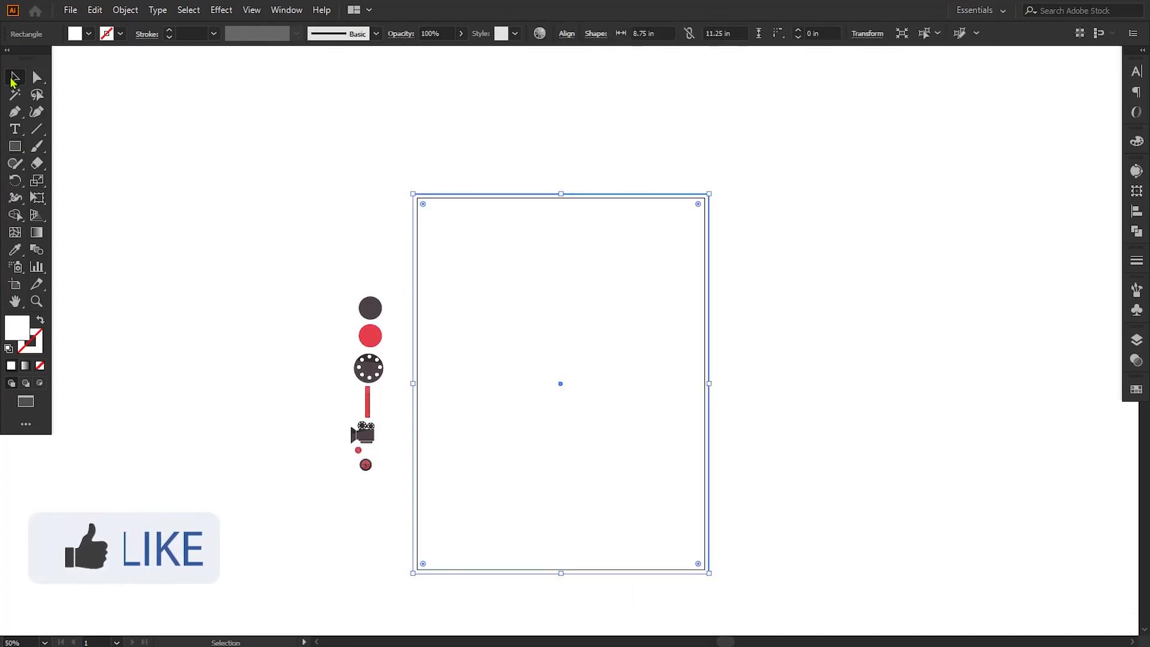
Step: Use the white rectangle as a clipping mask to crop the ray group to the poster's bleed edges
left_click(398, 310, "shift")
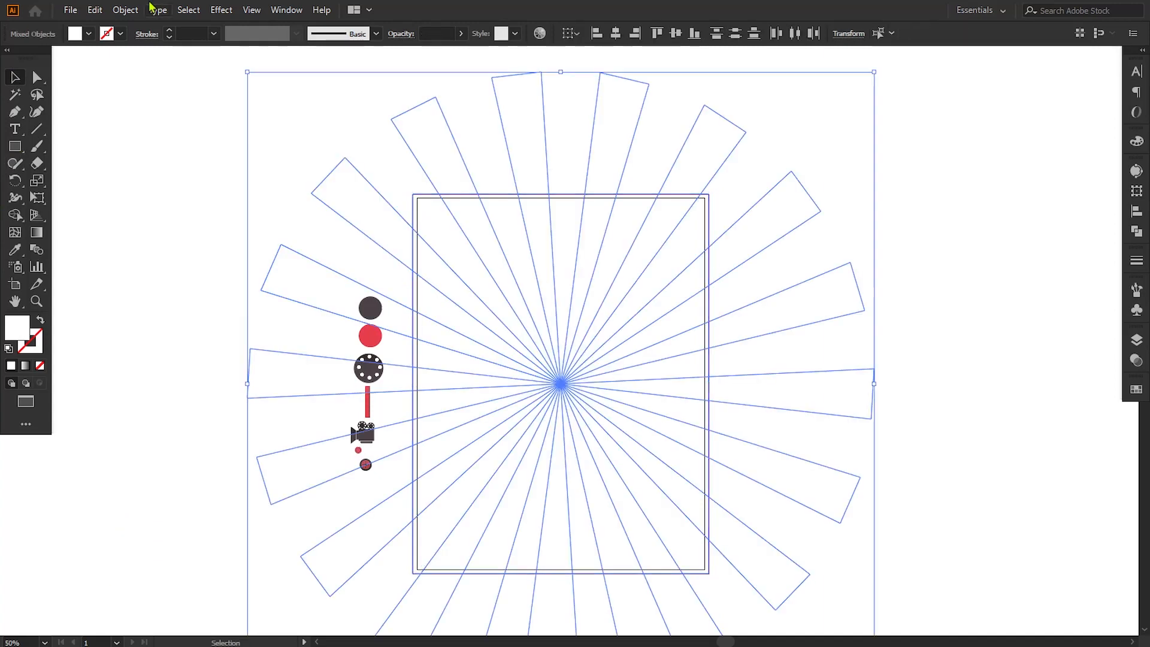
left_click(129, 11)
mouse_move(195, 500)
left_click(340, 502)
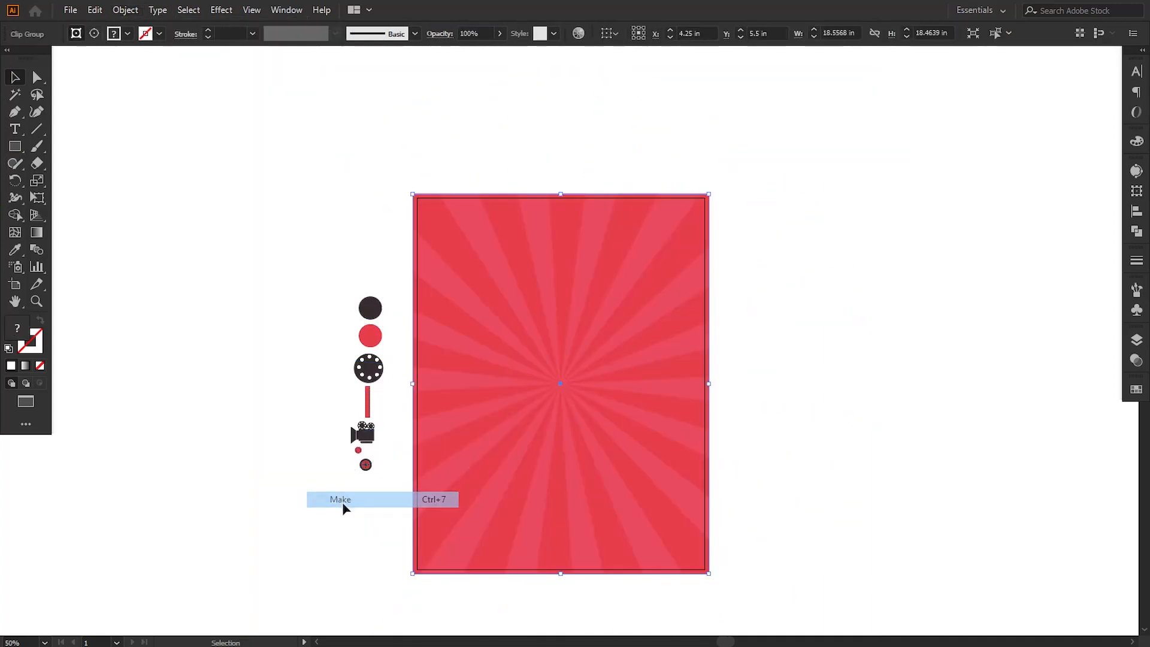
Step: Set the opacity of the ray group inside the clip group to 35%
key("ctrl+=")
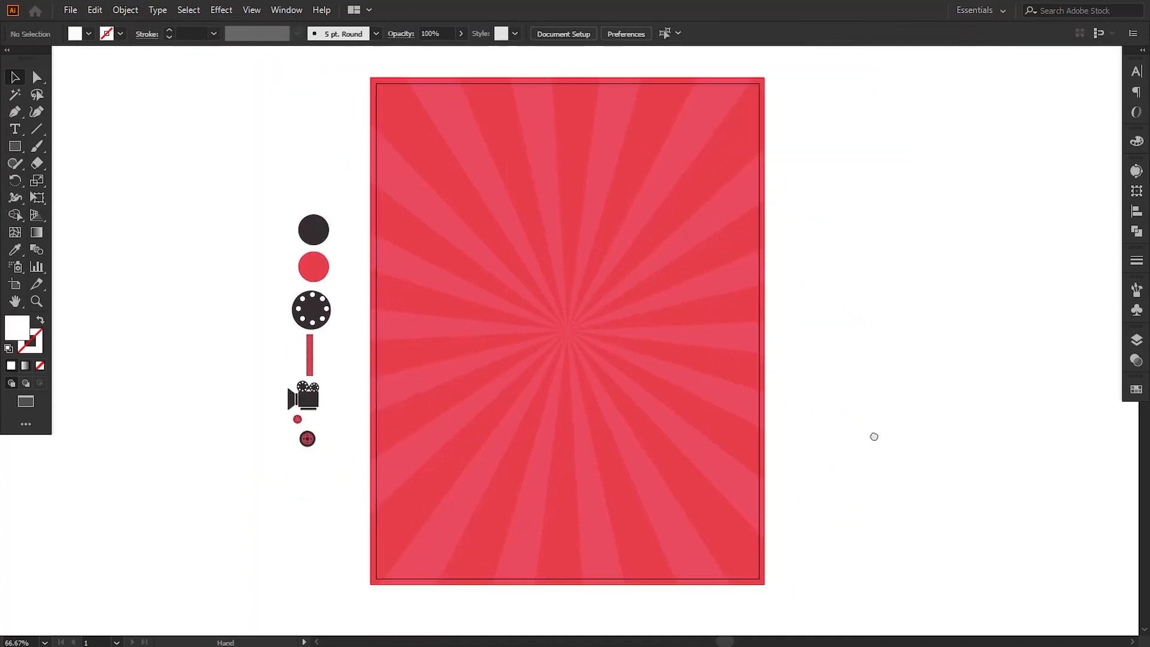
left_click(1136, 343)
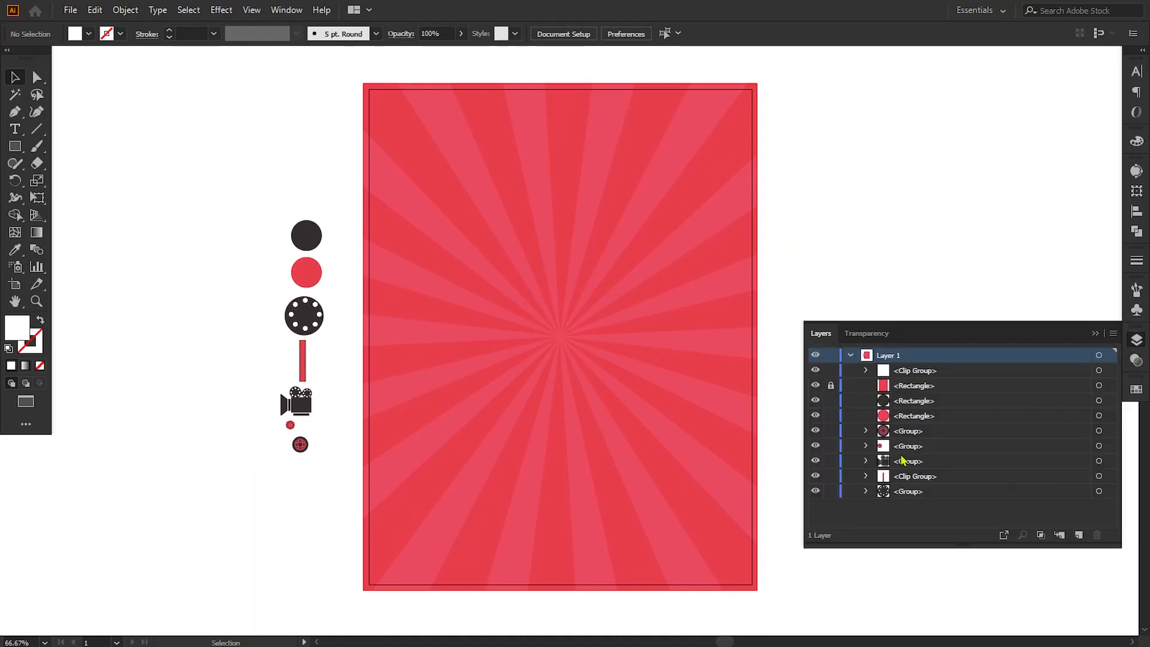
left_click(866, 371)
left_click(1091, 408)
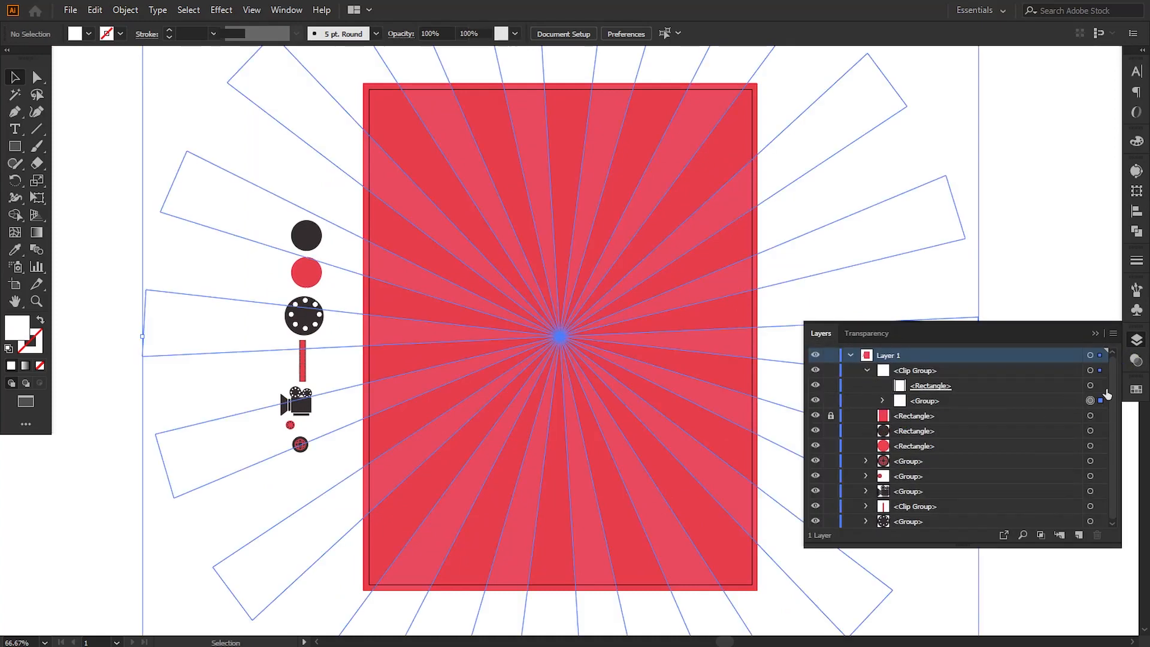
left_click(1136, 359)
left_click(1044, 360)
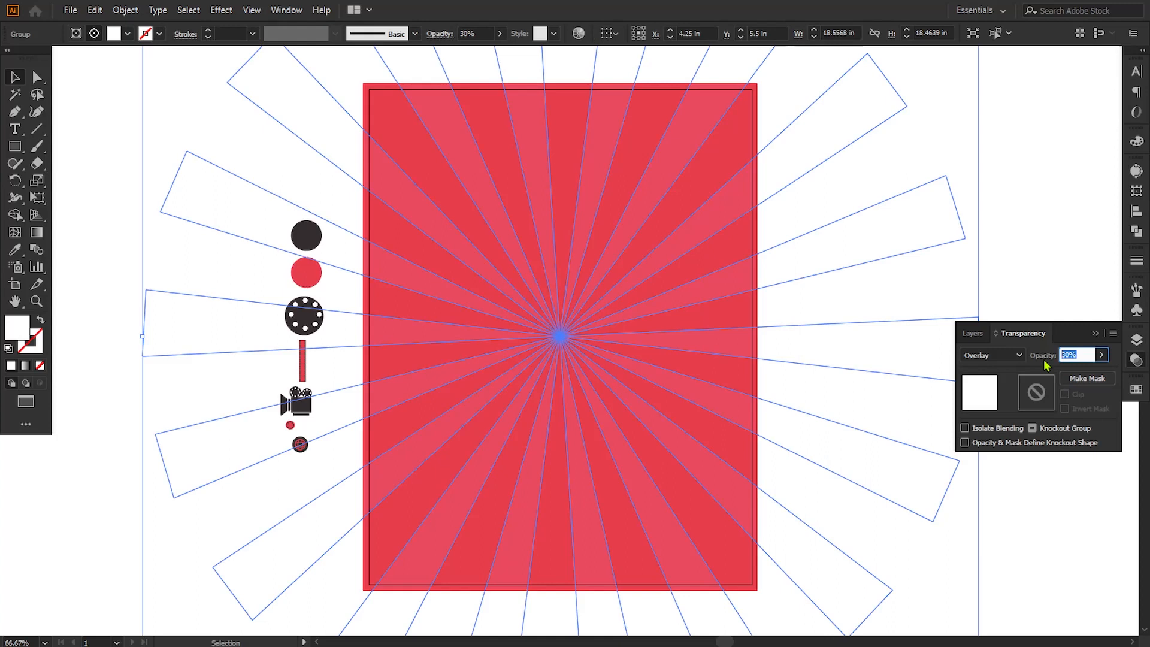
key("Return")
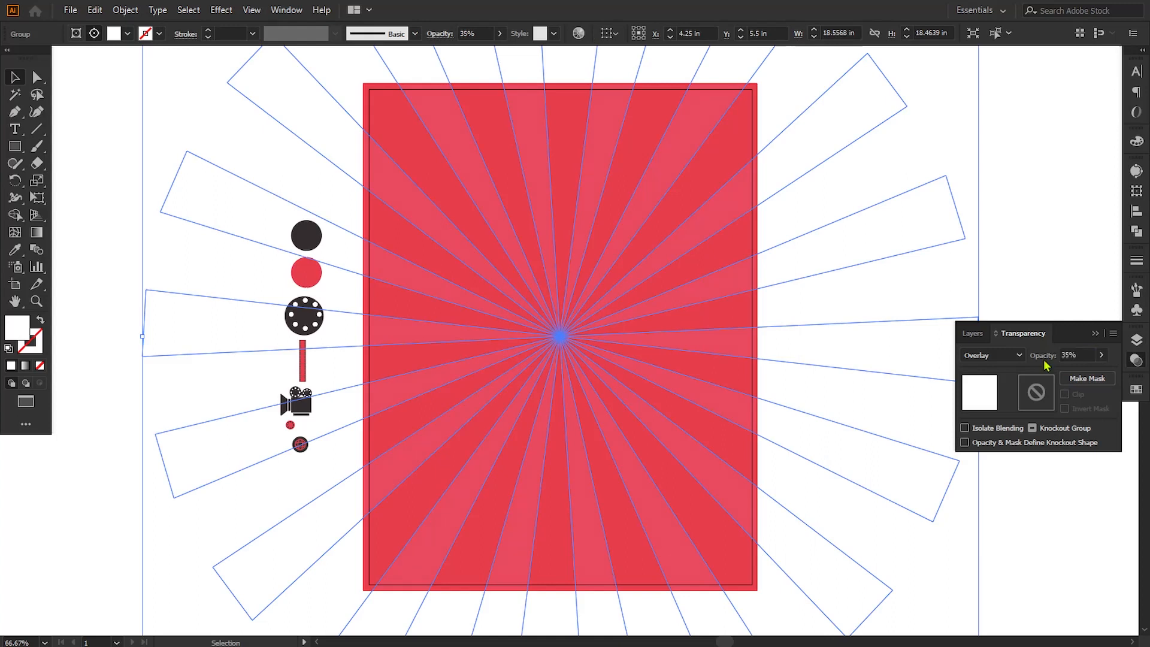
left_click(1096, 334)
left_click(1066, 361)
Step: Place an enlarged horizontal copy of the film strip, about 5.5 in long, across the poster's upper-left corner
key("space")
left_click_drag(655, 367, 646, 371)
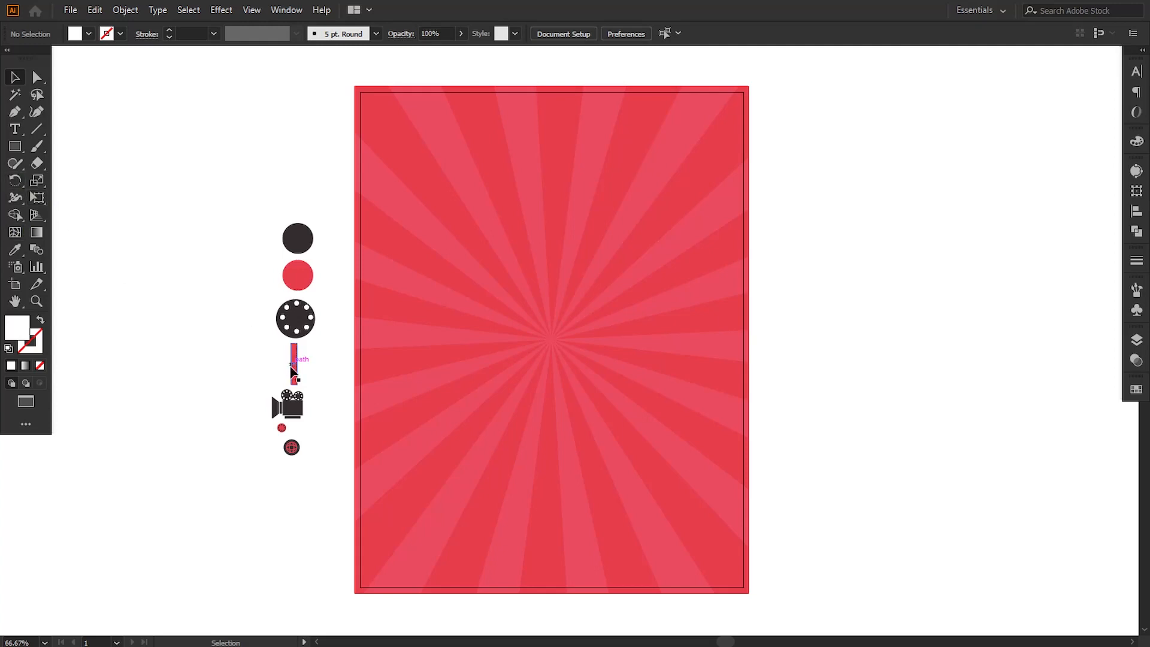
left_click_drag(293, 372, 391, 167)
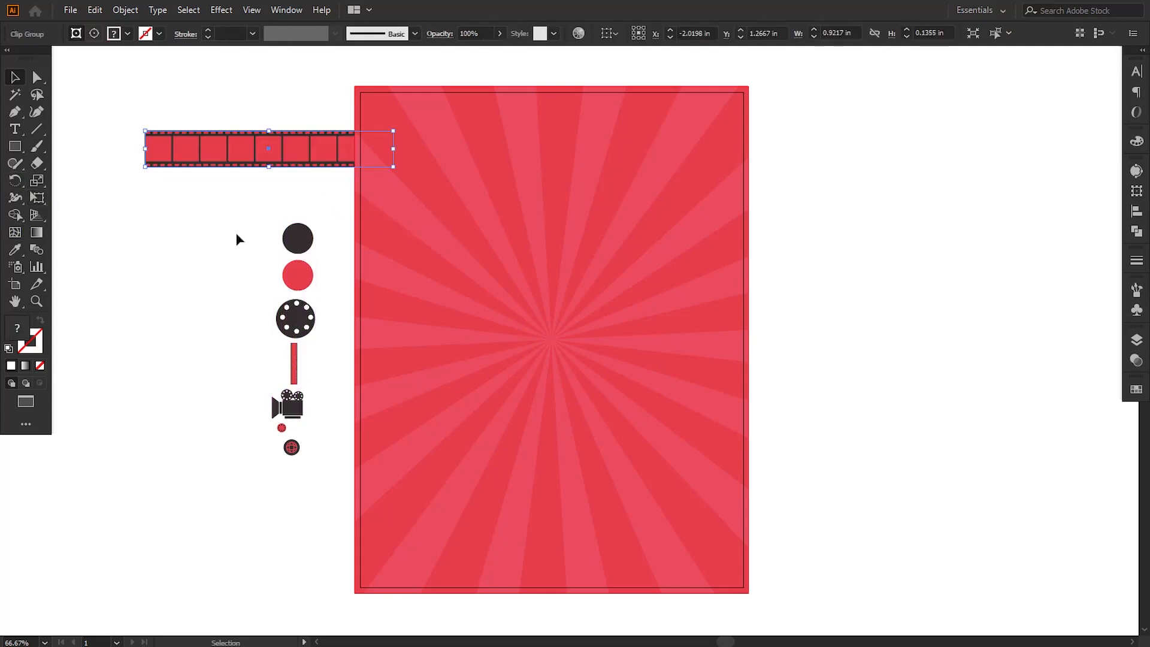
left_click(219, 257)
left_click_drag(254, 163, 377, 108)
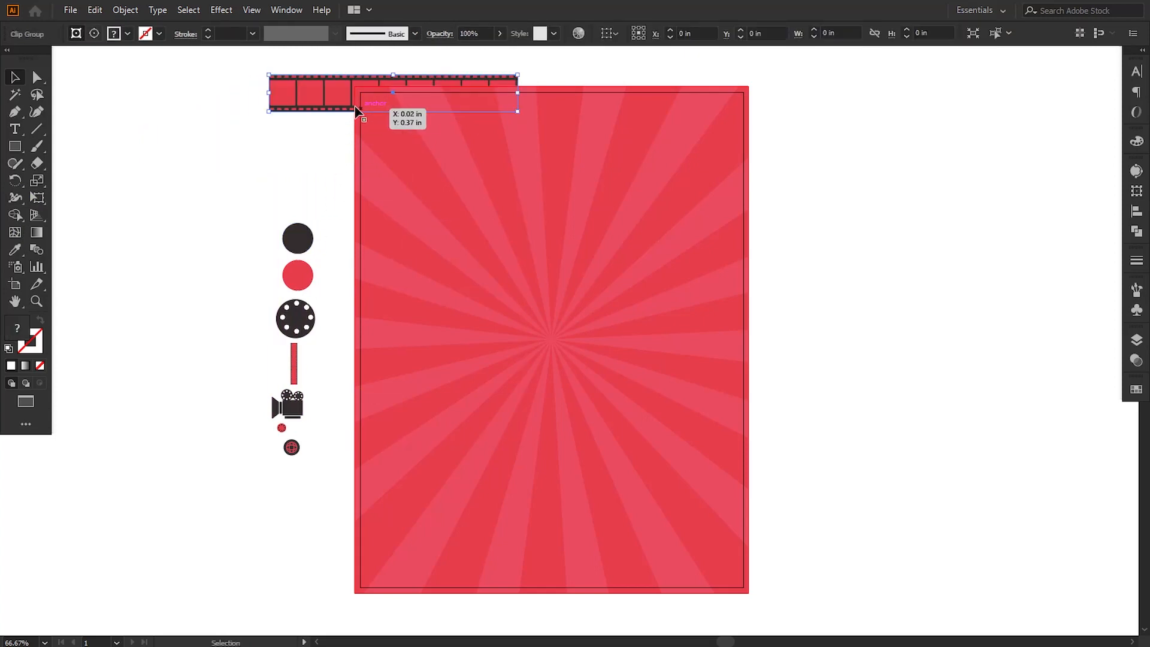
Step: Bring the film strip to the front and enlarge it to about 7.85 by 1.15 in over the poster's top edge
right_click(331, 94)
left_click(542, 267)
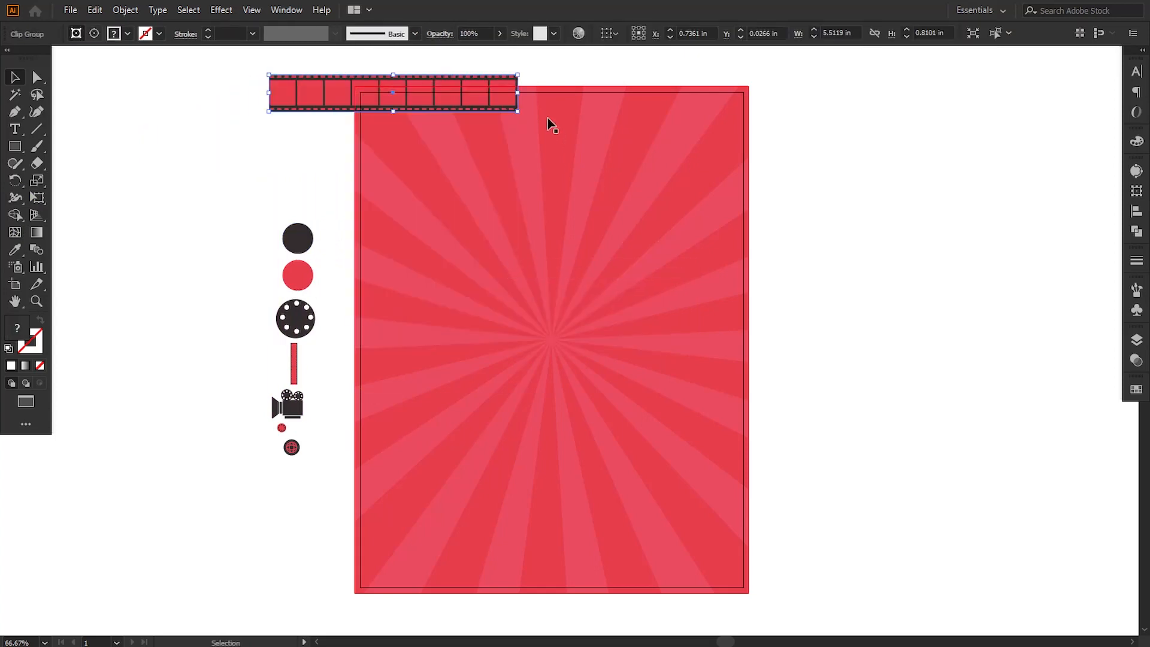
left_click_drag(518, 112, 569, 132)
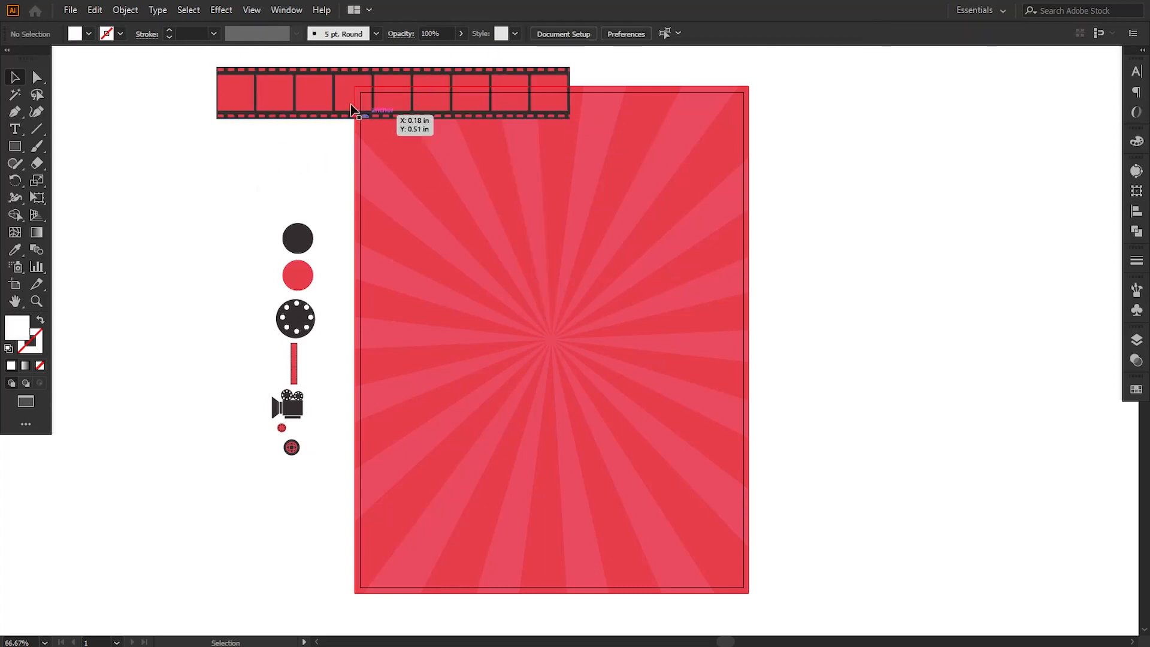
left_click_drag(290, 84, 293, 91)
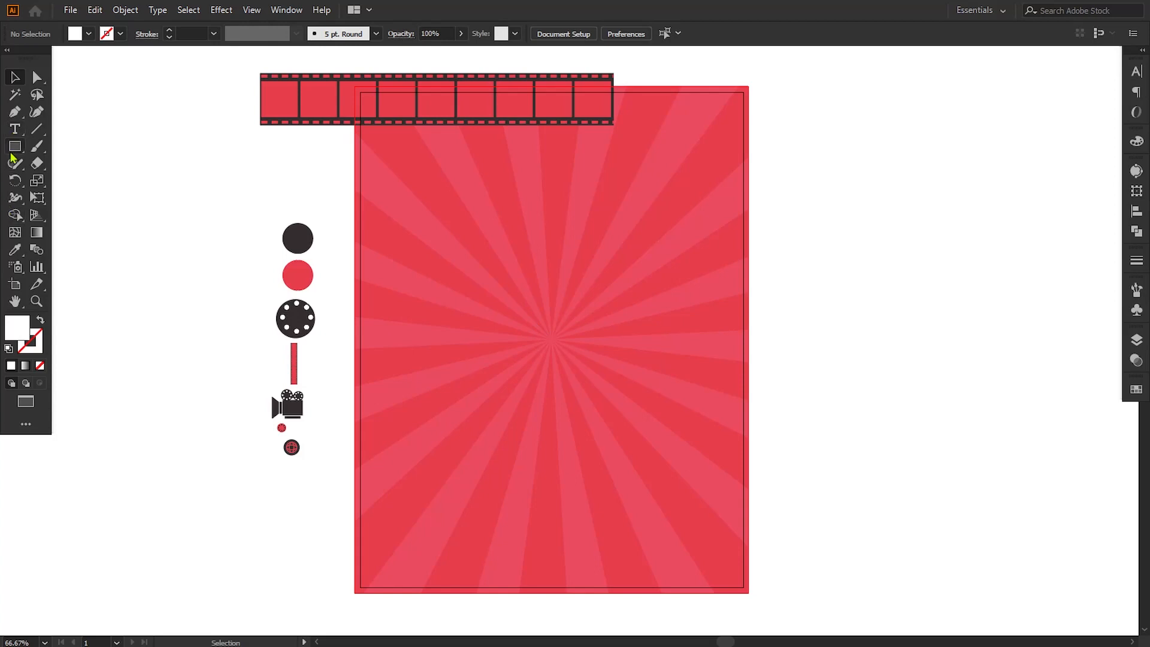
Step: Draw a narrow white upright bar, about 0.1 by 0.71 in, just right of the top film strip's end
left_click(15, 147)
left_click_drag(631, 76, 633, 108)
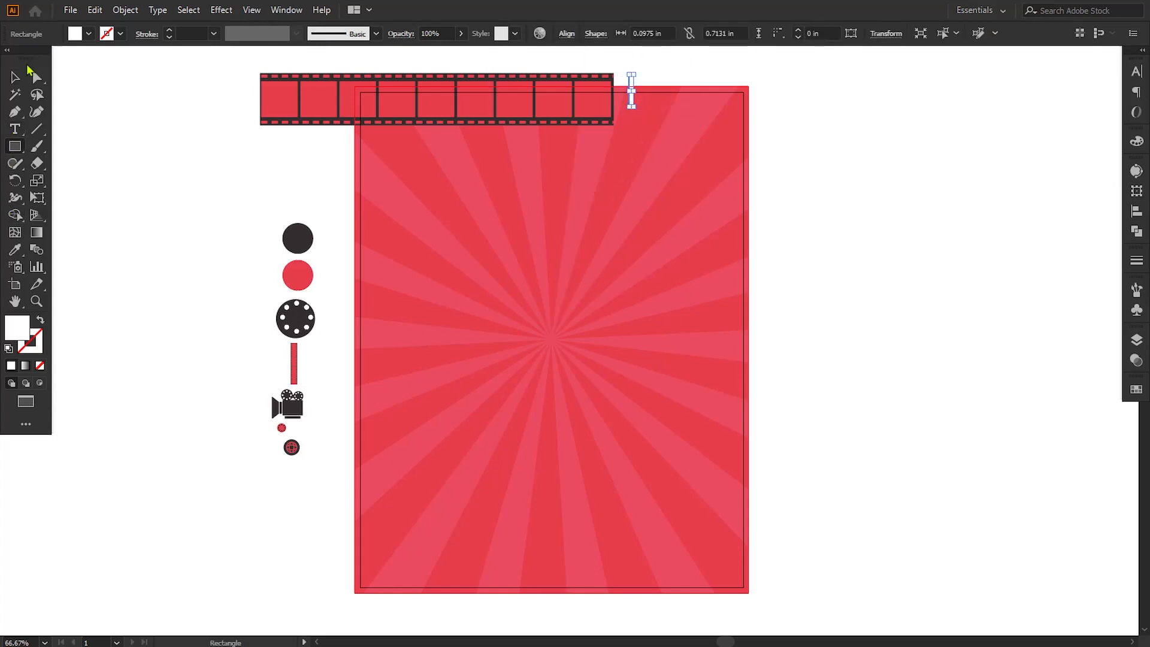
left_click(15, 78)
left_click(675, 123)
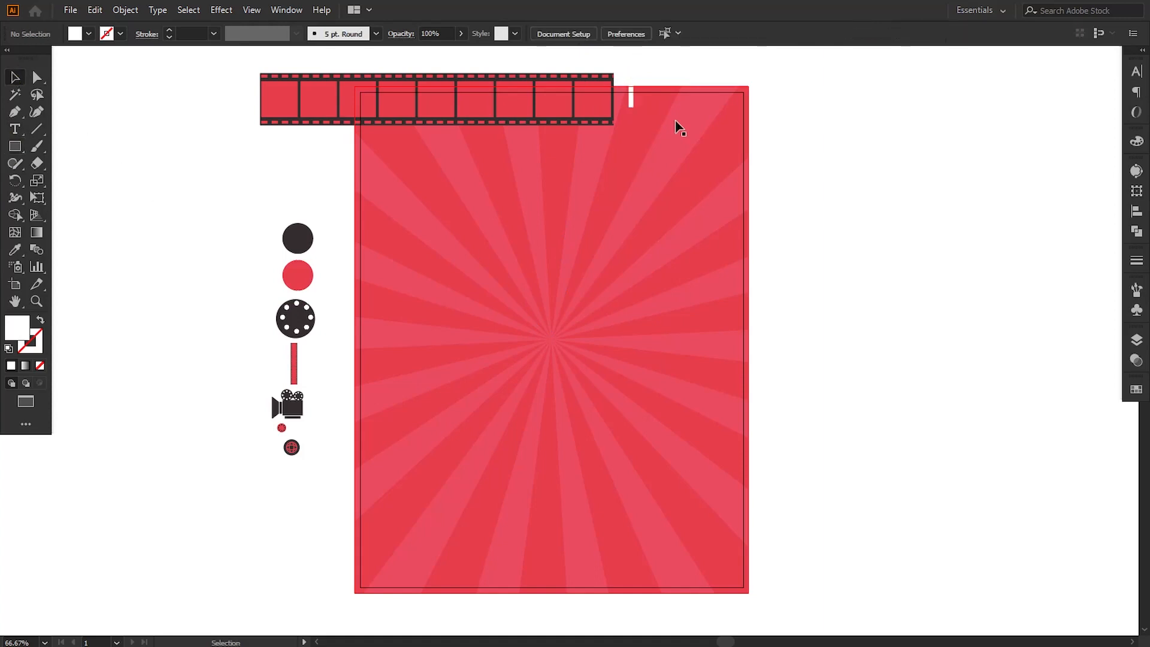
Step: Nudge the narrow white bar slightly left and up, closer to the end of the film strip
left_click(632, 81)
key("shift+Left")
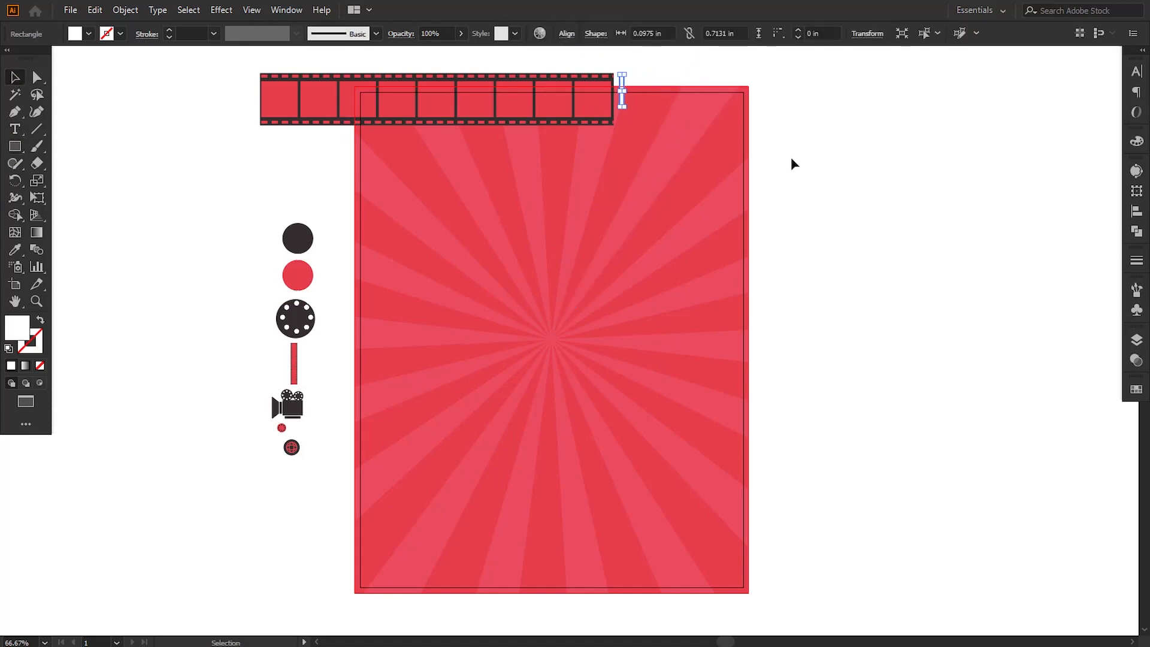
left_click(796, 163)
left_click(627, 82)
key("shift+Up")
left_click(789, 157)
Step: Copy the white bar a short distance to the right and repeat the copy past the poster's right edge
left_click_drag(626, 78, 638, 78)
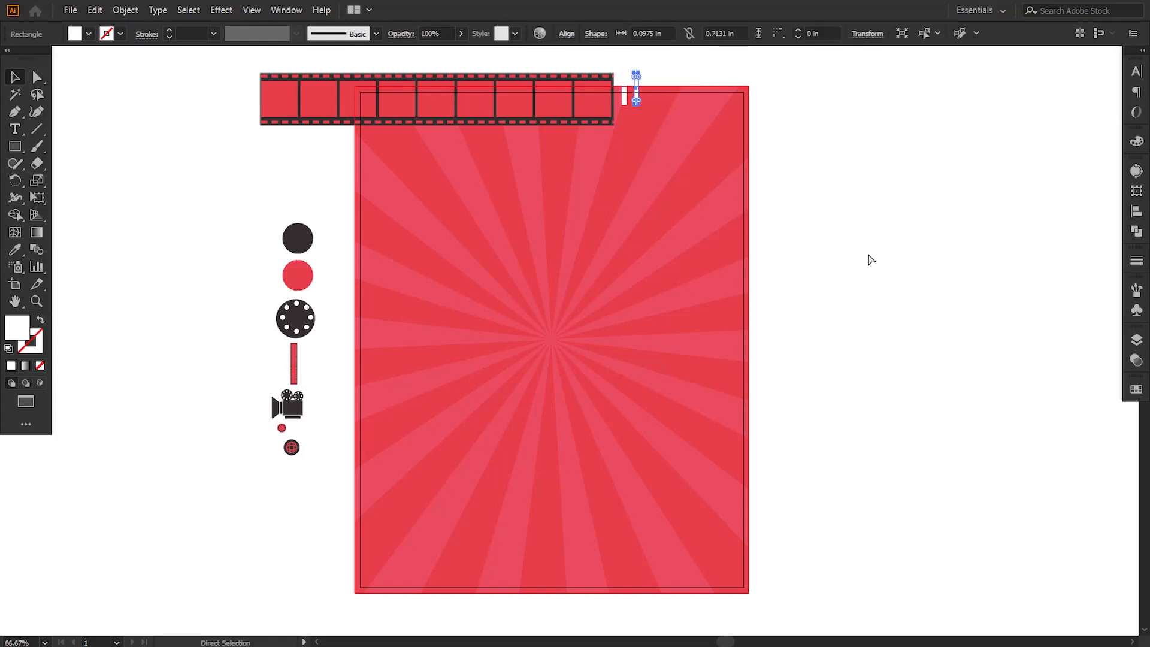
key("ctrl+d")
key("ctrl+d")
key("ctrl+d")
key("ctrl+d")
key("ctrl+d")
key("ctrl+d")
key("ctrl+d")
key("ctrl+d")
key("ctrl+d")
key("ctrl+d")
key("ctrl+d")
key("ctrl+d")
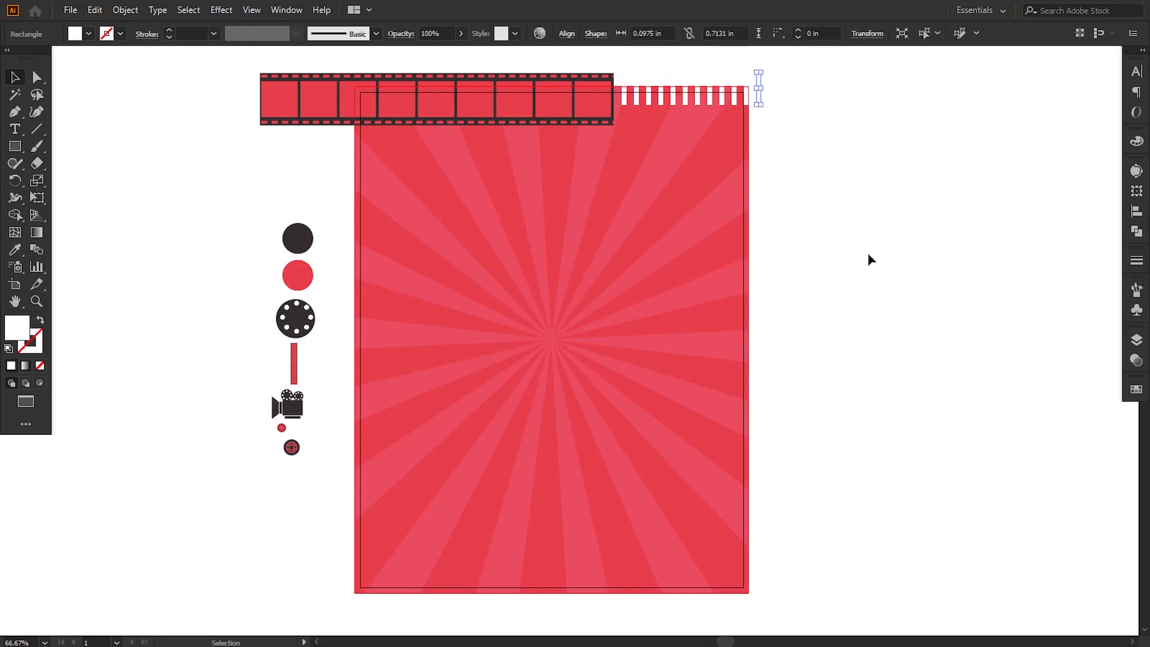
left_click(811, 216)
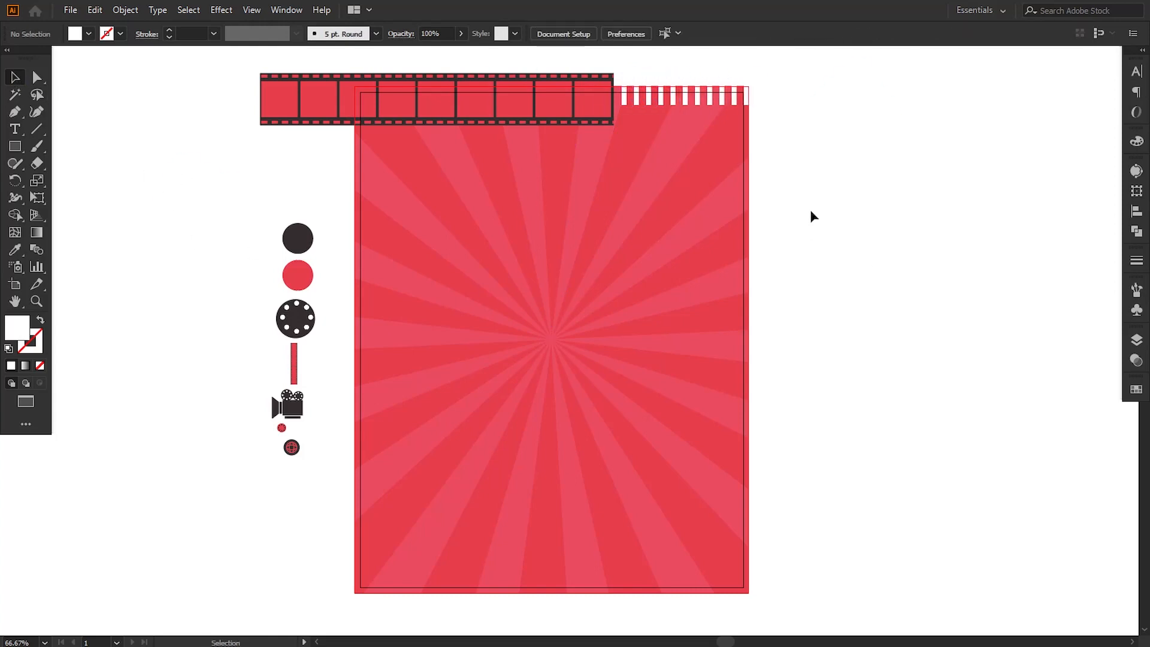
Step: Delete the two rightmost white bars, at and beyond the poster's right bleed edge
left_click(746, 93)
key("Delete")
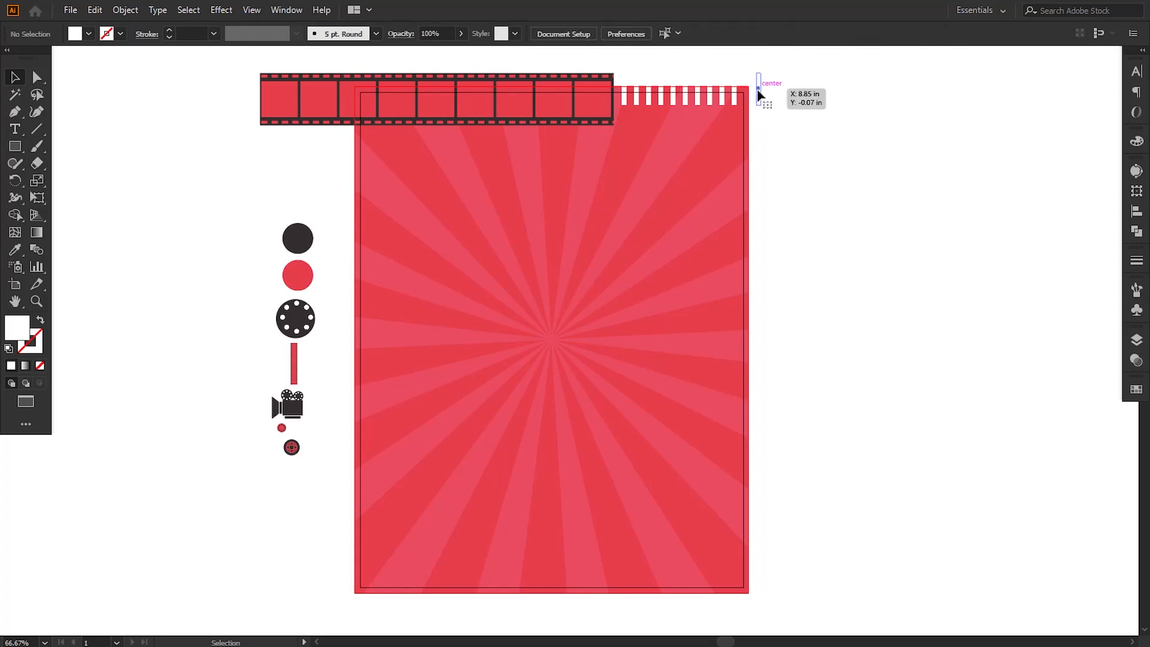
left_click(758, 89)
key("Delete")
Step: Copy the top film strip straight down onto the poster's bottom edge and nudge it slightly lower
left_click_drag(513, 108, 500, 578)
key("Down")
key("Down")
key("Down")
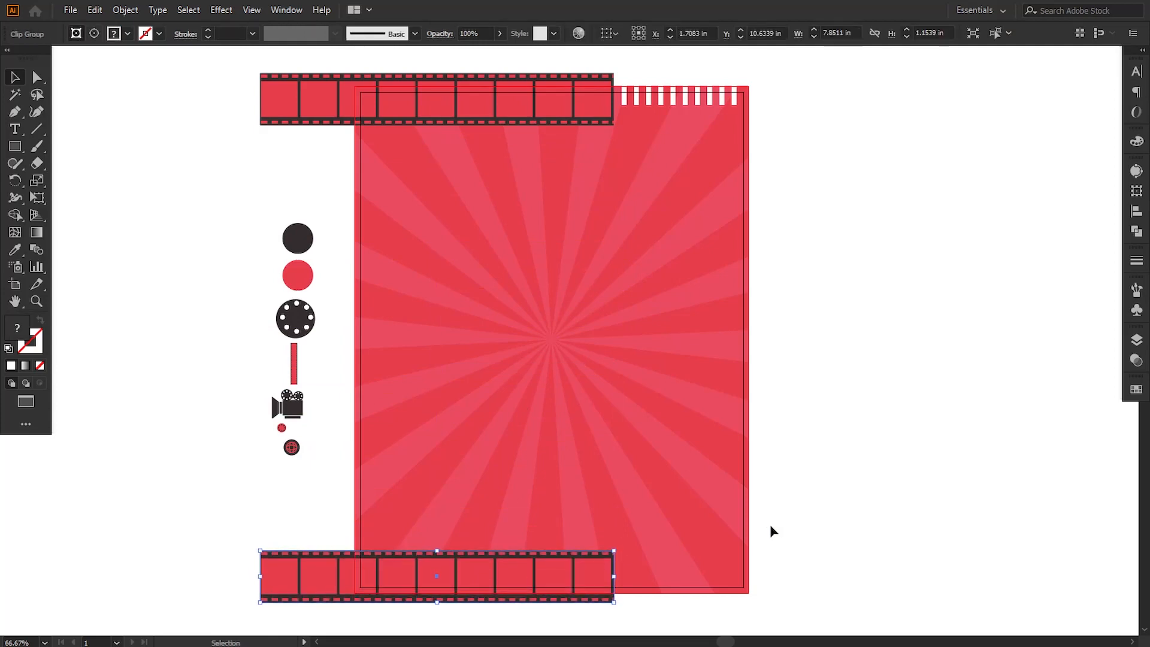
key("Down")
key("Down")
key("Down")
Step: Shift the bottom film strip left until its centre is at X 0.3194 in
key("shift+Left")
key("shift+Left")
key("shift+Left")
key("shift+Left")
key("shift+Left")
key("shift+Left")
key("shift+Left")
key("shift+Left")
key("shift+Left")
key("Left")
key("Left")
key("Left")
key("Left")
key("Left")
key("Left")
key("Left")
key("Left")
key("Left")
key("Left")
key("Left")
key("Left")
key("Left")
key("Left")
key("Left")
key("Left")
key("Left")
key("Left")
key("Left")
key("Left")
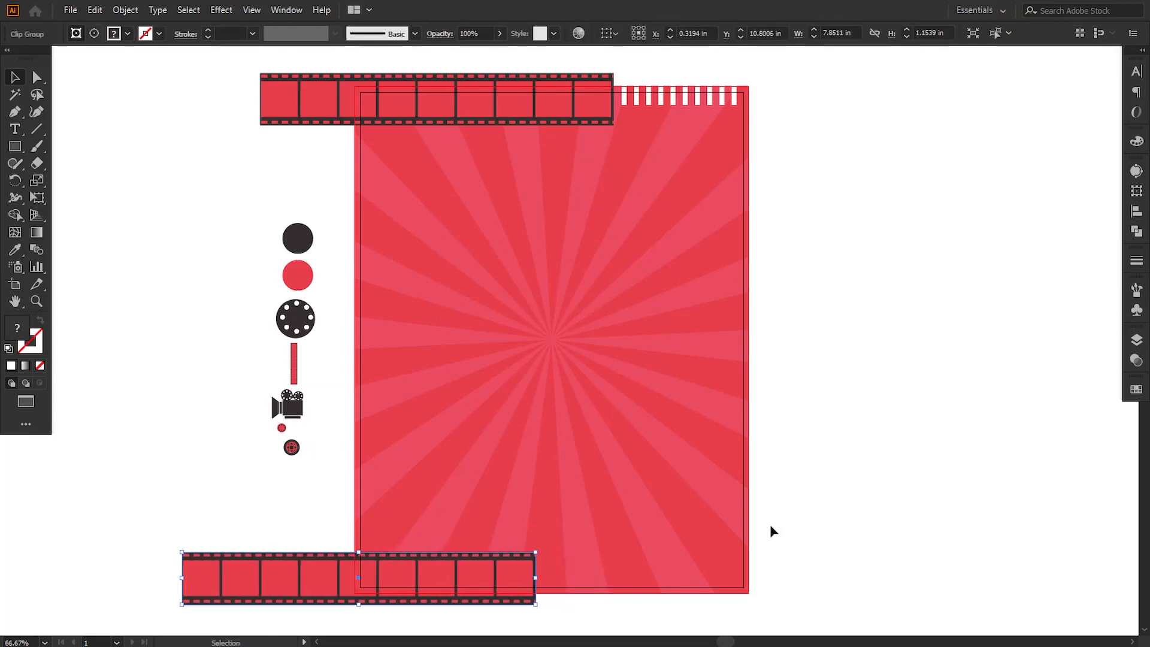
Step: Nudge the bottom film strip slightly further left
key("Left")
key("Left")
key("Left")
key("Left")
key("Left")
left_click(789, 509)
Step: Copy the top white bars to the poster's bottom edge beside the film strip and duplicate them rightward to the bleed edge
left_click_drag(679, 69, 586, 591)
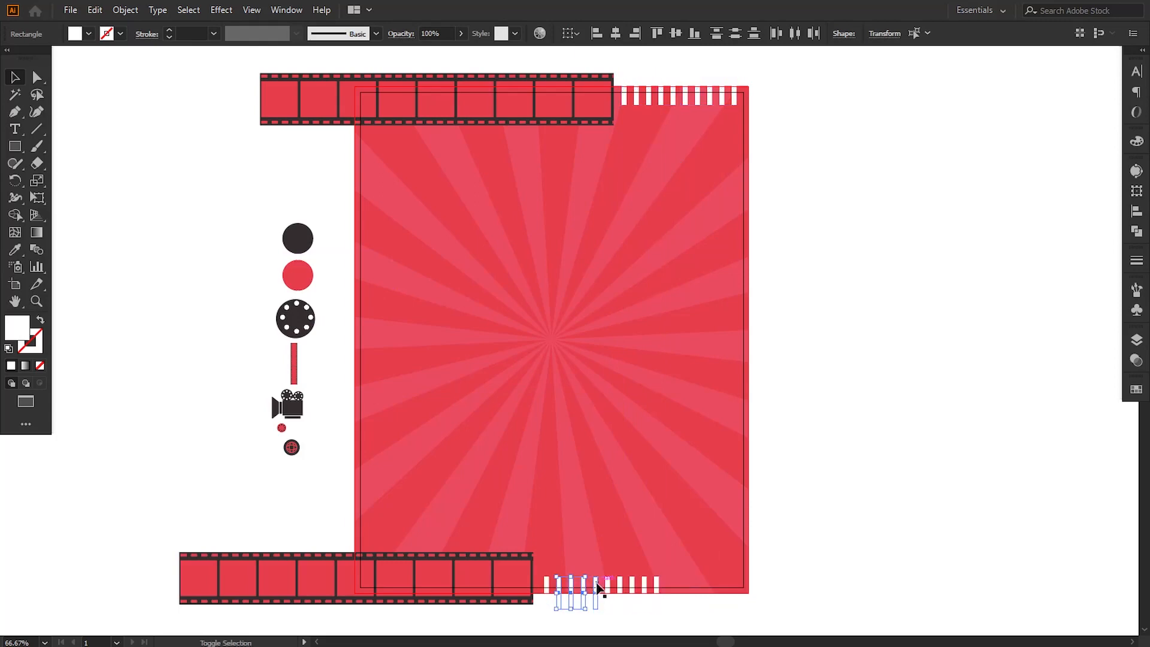
scroll(647, 455, "down", 3)
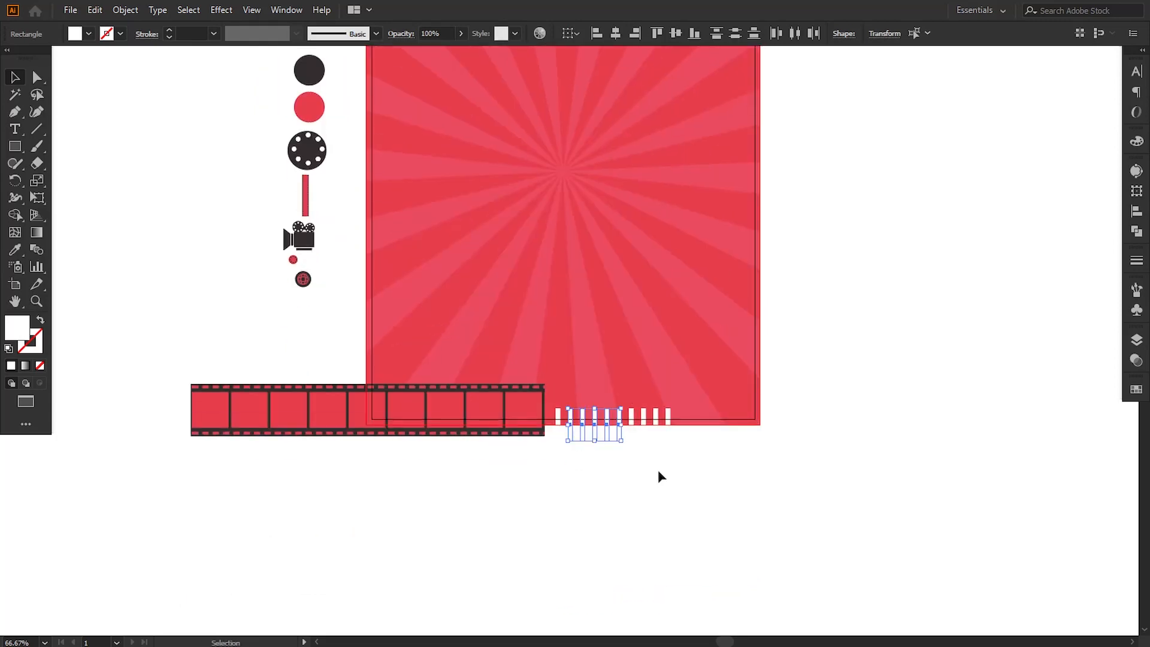
key("ctrl+equal")
key("ctrl+equal")
left_click(653, 317, "shift")
left_click(676, 319, "shift")
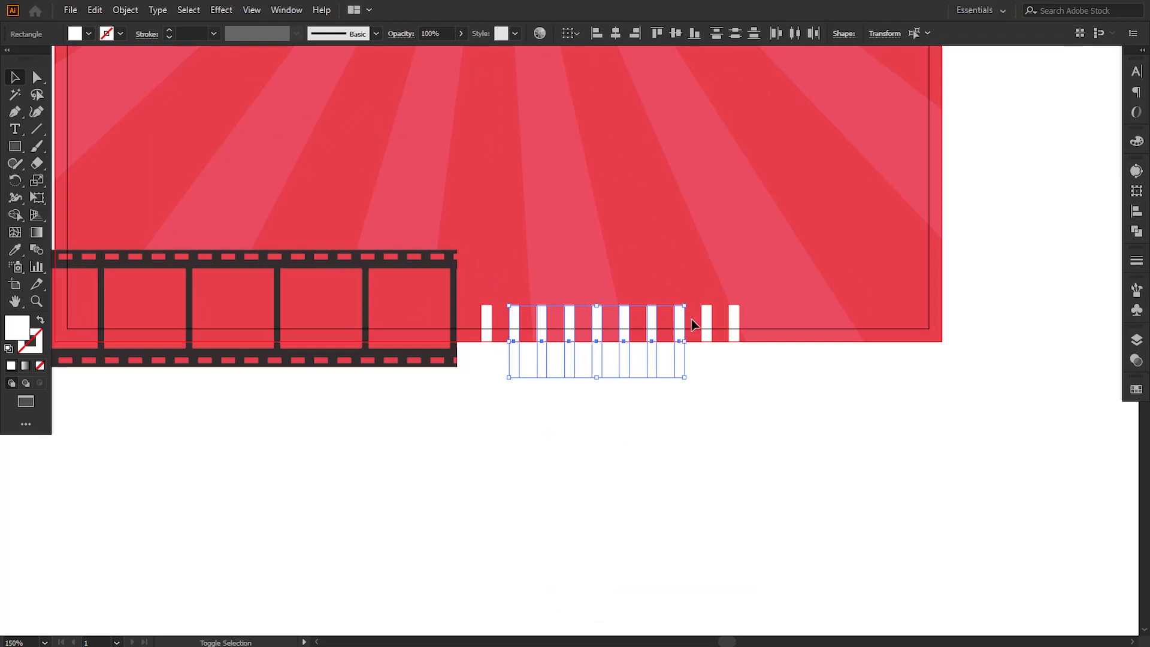
left_click(707, 322, "shift")
left_click(734, 321, "shift")
left_click_drag(734, 321, 955, 344)
left_click(986, 380)
left_click(935, 389)
Step: Draw a rectangle about 3.43 by 0.89 in below the top white bars, extending past the poster's right edge
key("ctrl+minus")
key("ctrl+minus")
key("ctrl+minus")
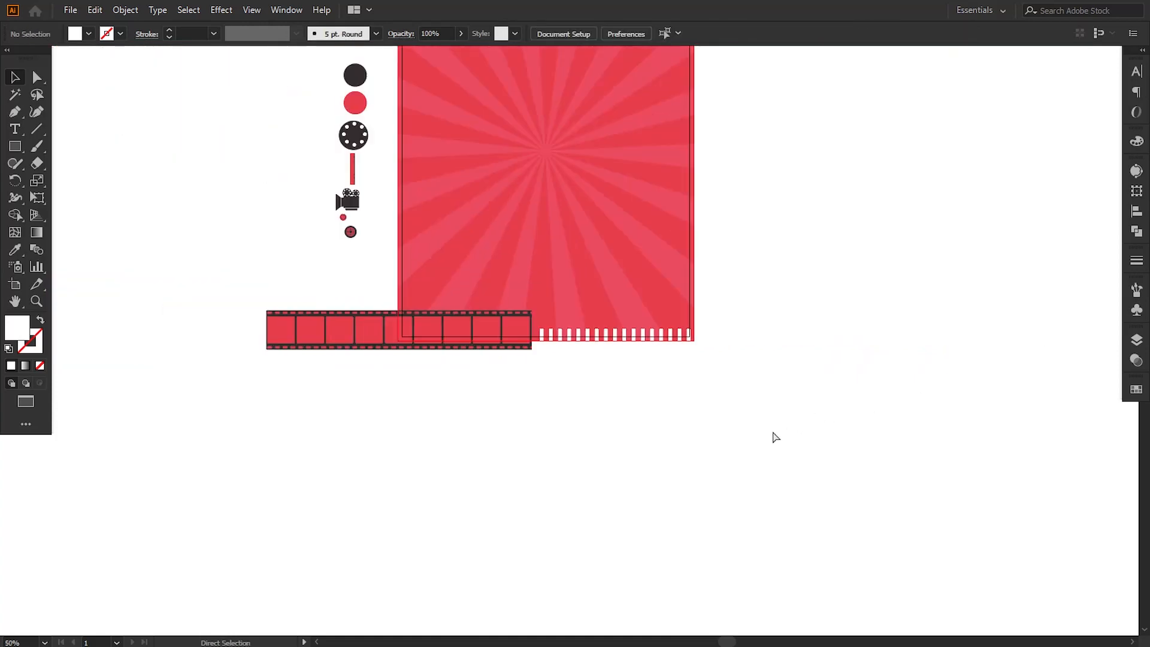
key("ctrl+plus")
scroll(779, 425, "up", 5)
key("ctrl+minus")
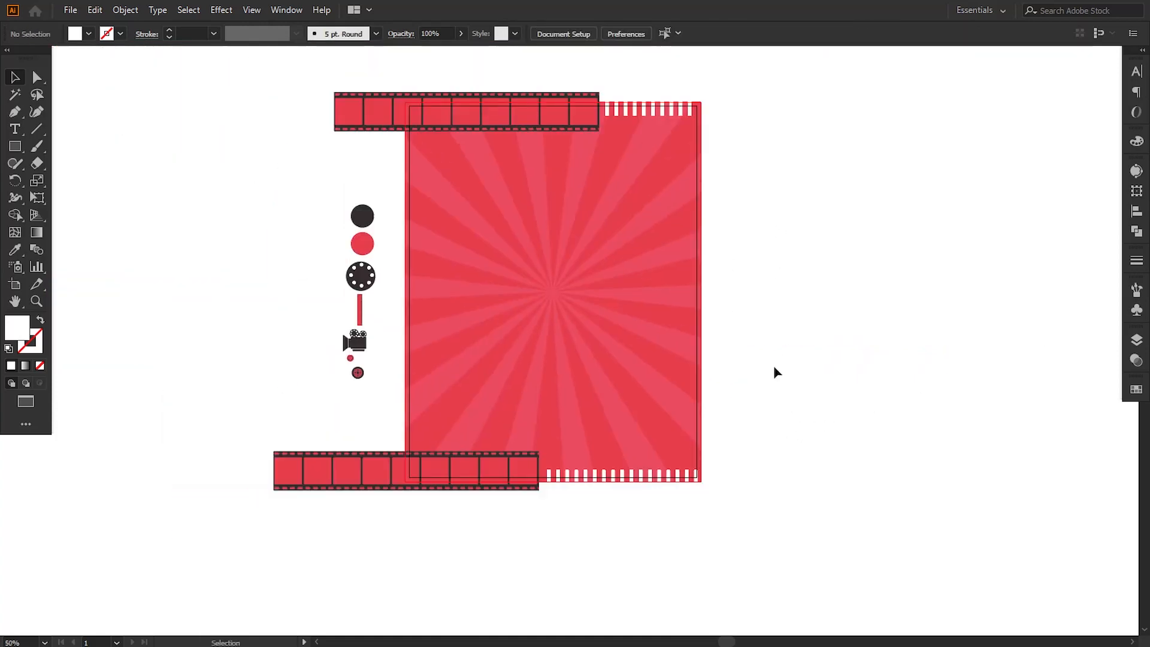
scroll(764, 357, "up", 2)
left_click(15, 147)
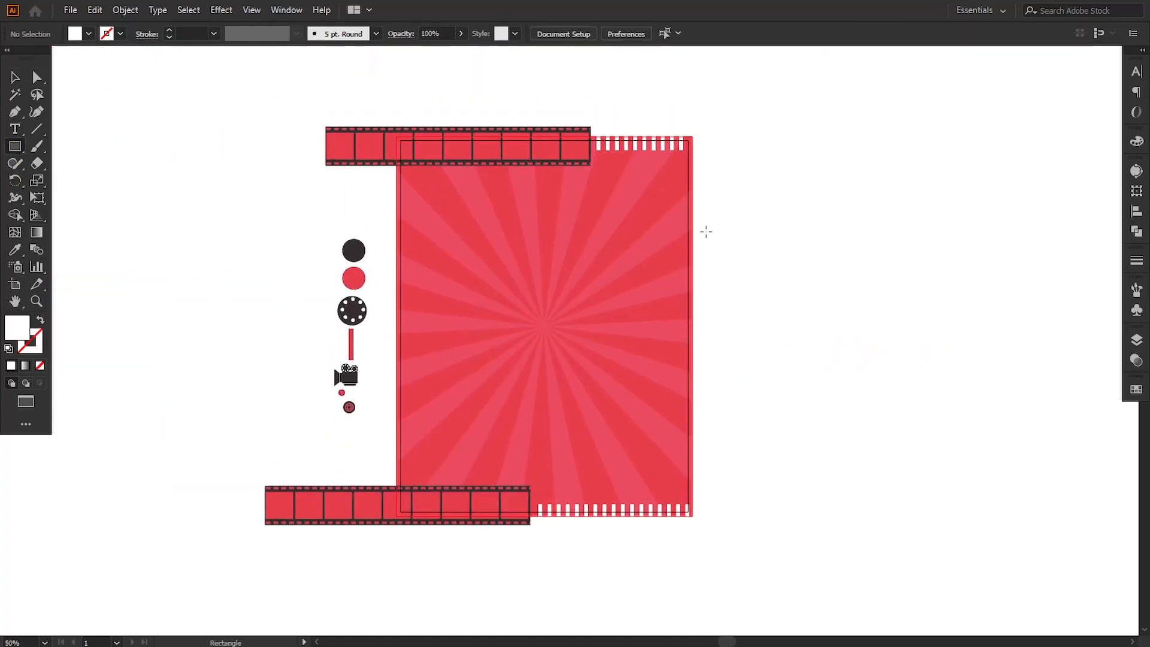
mouse_move(615, 188)
left_mouse_down()
mouse_move(727, 60)
mouse_move(732, 218)
left_mouse_up()
key("ctrl+plus")
left_click_drag(718, 280, 768, 201)
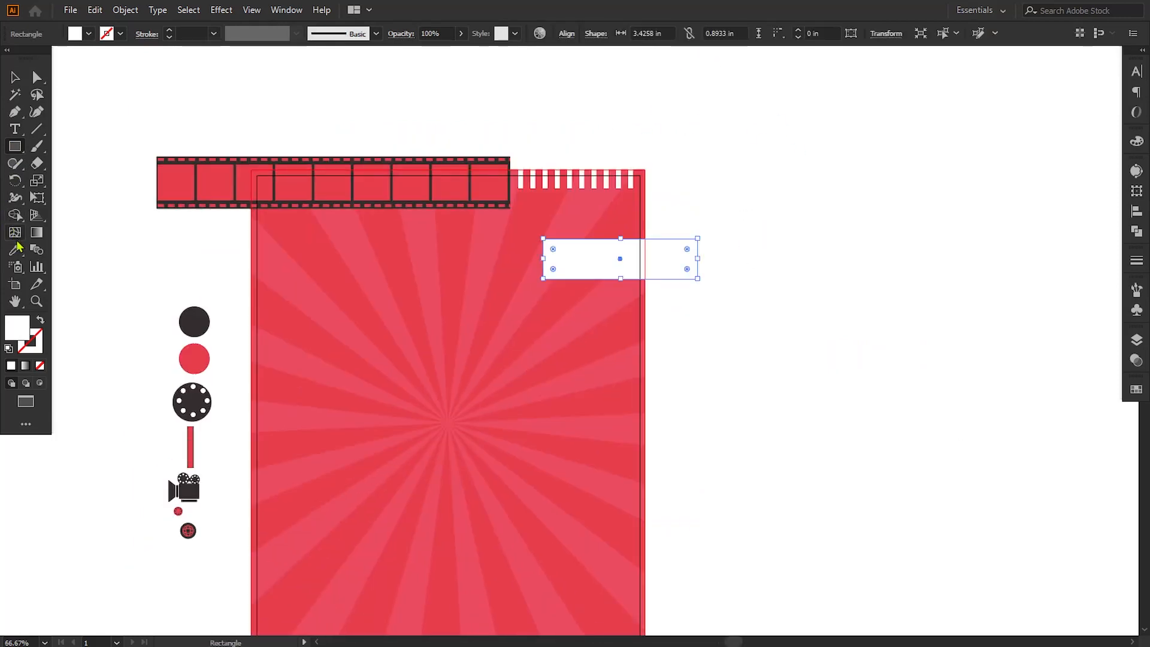
Step: Fill the new rectangle with the dark colour sampled from the dark circle beside the poster
left_click(16, 251)
left_click(190, 322)
left_click(15, 77)
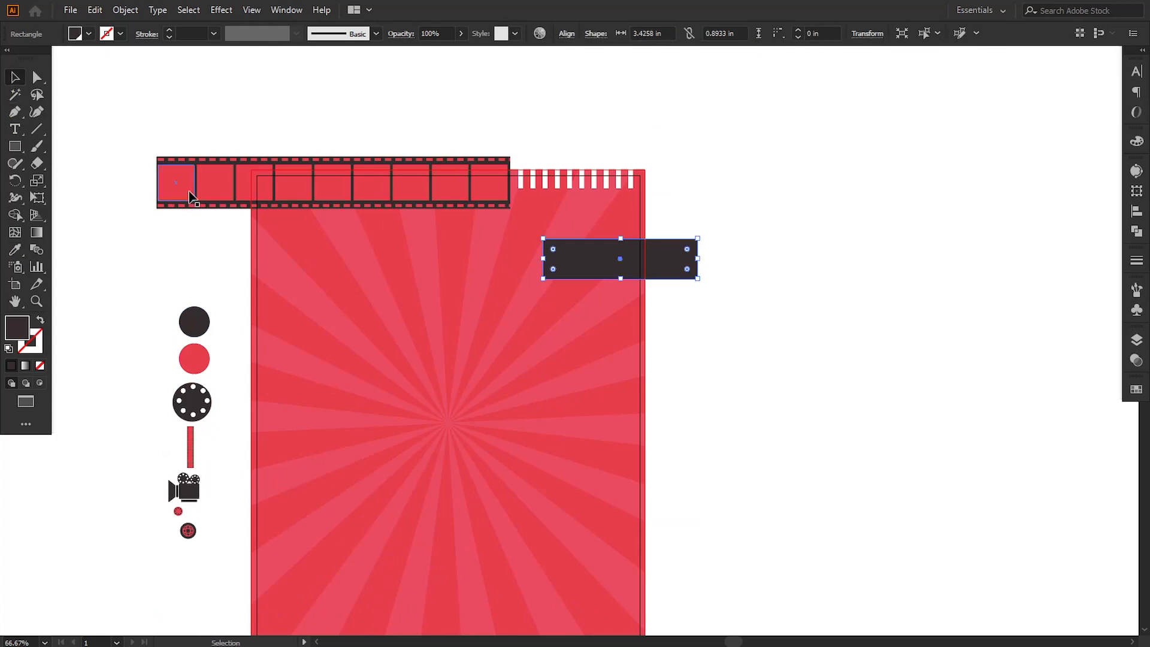
Step: Notch the dark banner's left end with a new midpoint anchor pulled inward, and move the banner slightly up
left_click_drag(15, 111, 71, 132)
left_click(544, 258)
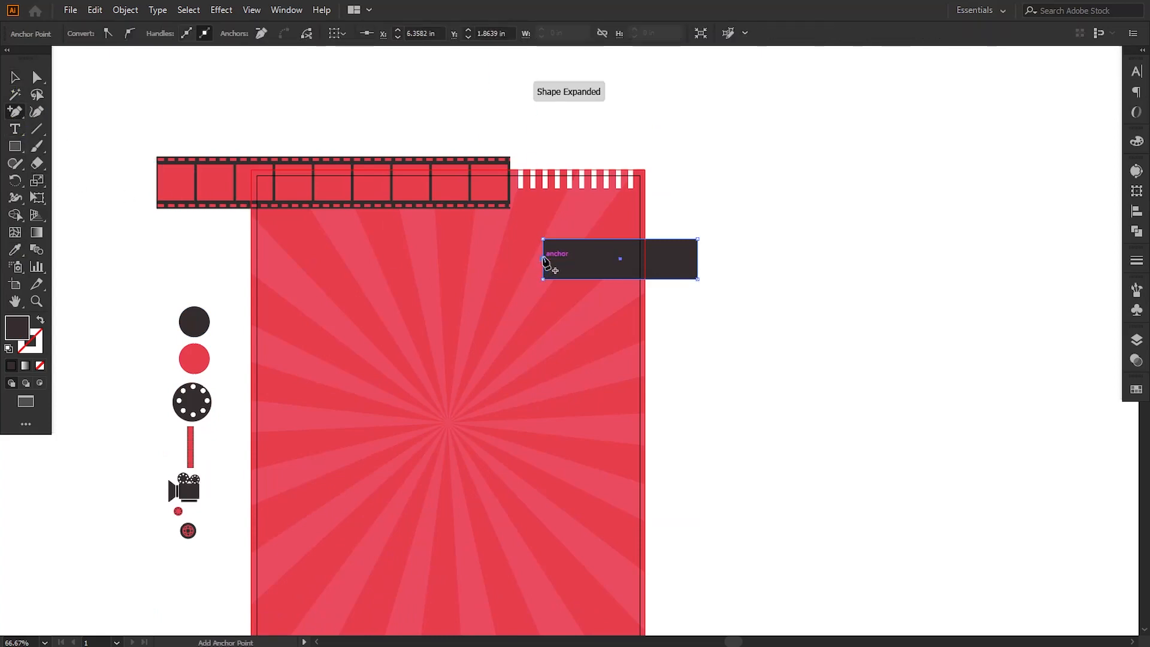
left_click(37, 77)
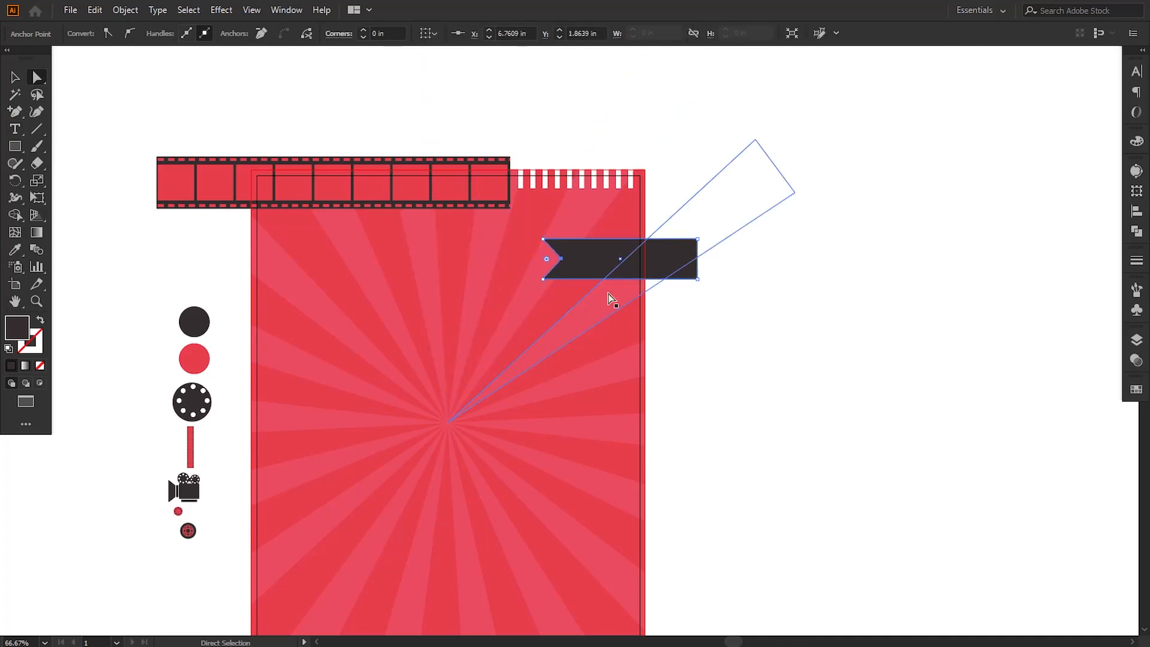
key("v")
left_click_drag(617, 252, 616, 231)
left_click(696, 351)
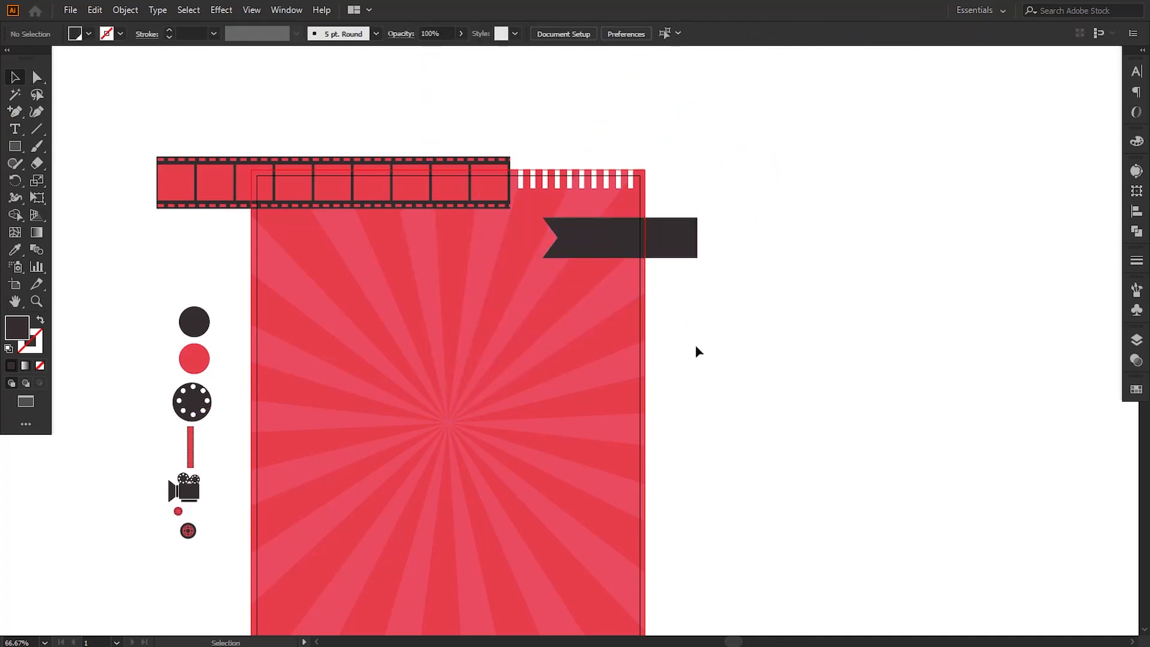
Step: Place the small logo on the dark banner at about 1.1 in wide, bring it to the front and nudge it right
left_click_drag(265, 367, 304, 361)
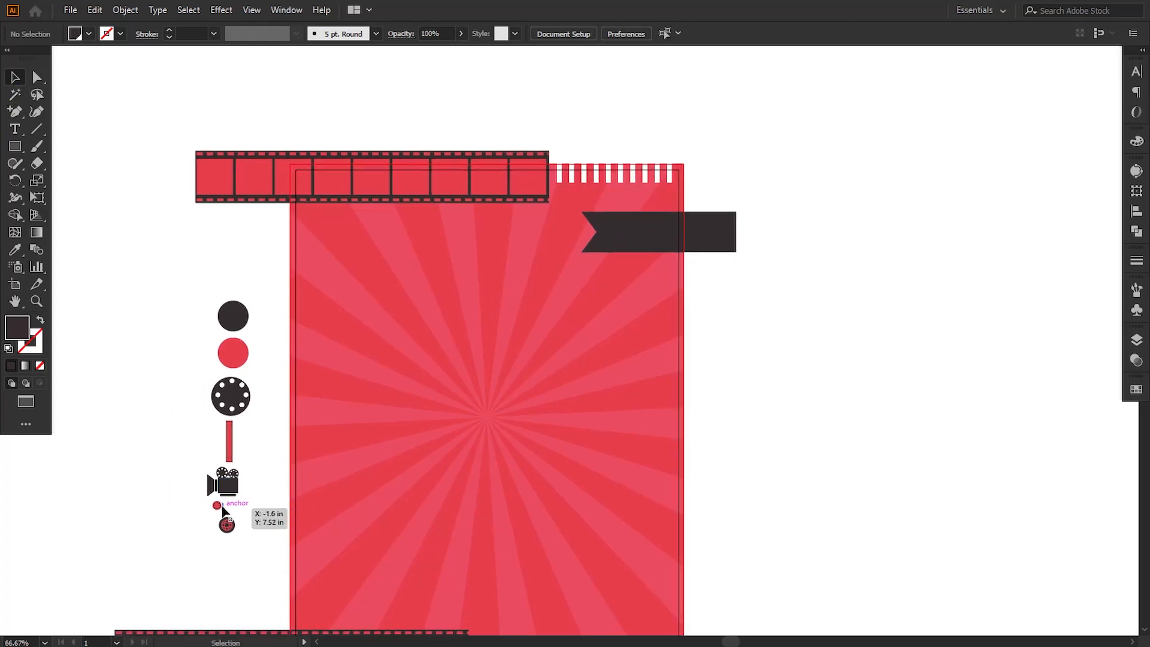
left_click_drag(218, 507, 652, 251)
right_click(642, 242)
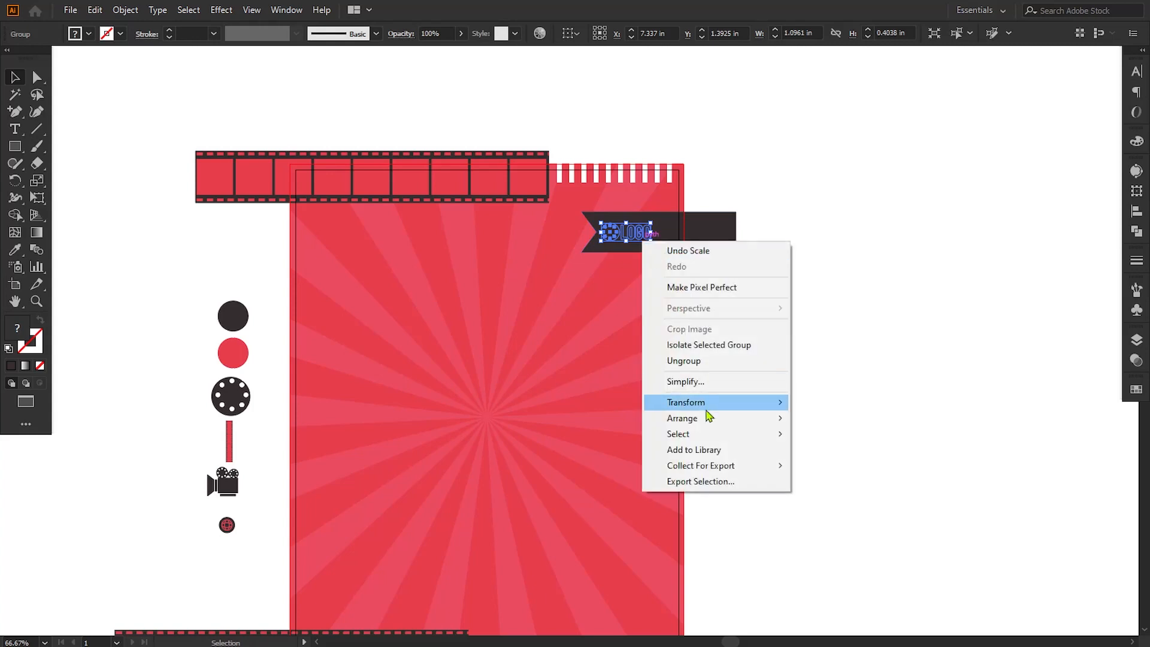
mouse_move(705, 419)
left_click(821, 424)
key("Right")
key("Right")
key("Right")
key("Right")
key("Right")
key("Right")
key("Right")
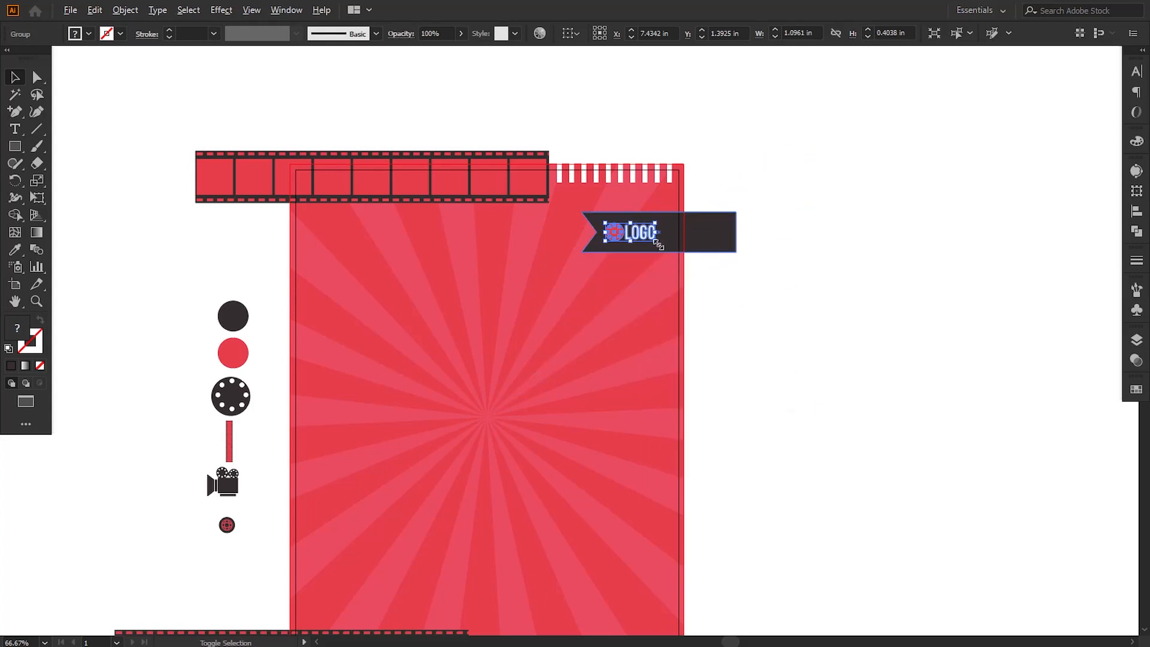
Step: Scale the logo up to about 1.19 in wide and nudge the logo and banner left together
mouse_move(658, 244)
left_mouse_down()
mouse_move(688, 251)
mouse_move(667, 257)
mouse_move(665, 247)
left_mouse_up()
left_click(708, 245, "shift")
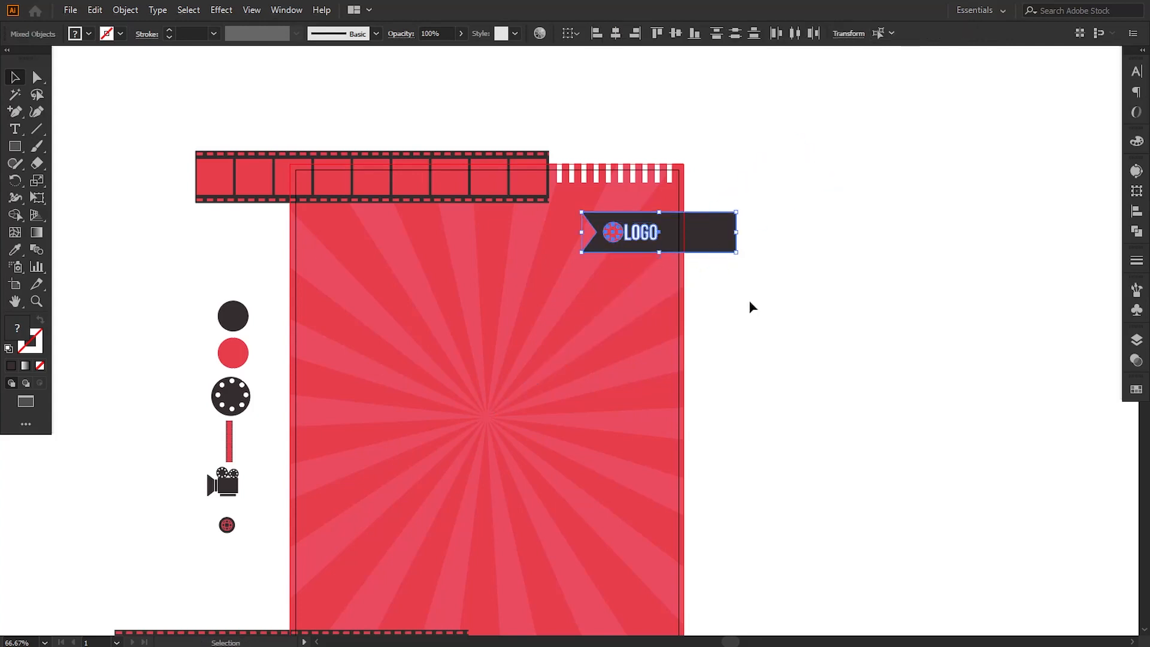
key("Left")
key("Left")
key("Left")
key("Left")
key("Left")
key("Left")
key("Left")
key("Left")
key("Left")
key("Left")
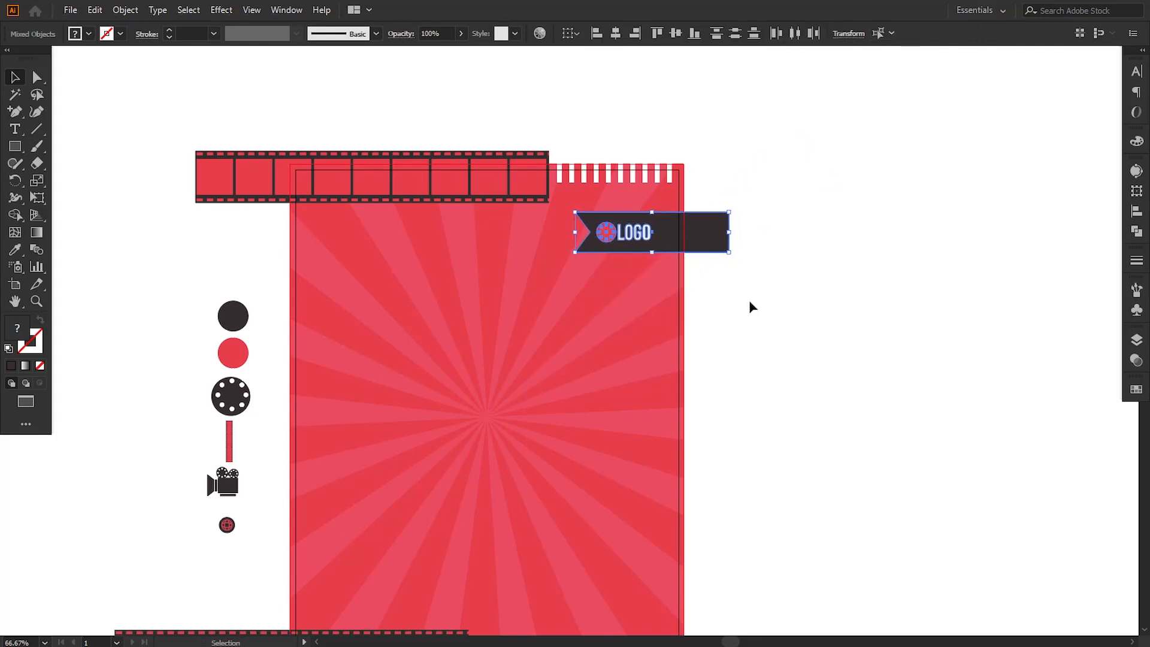
left_click(753, 307)
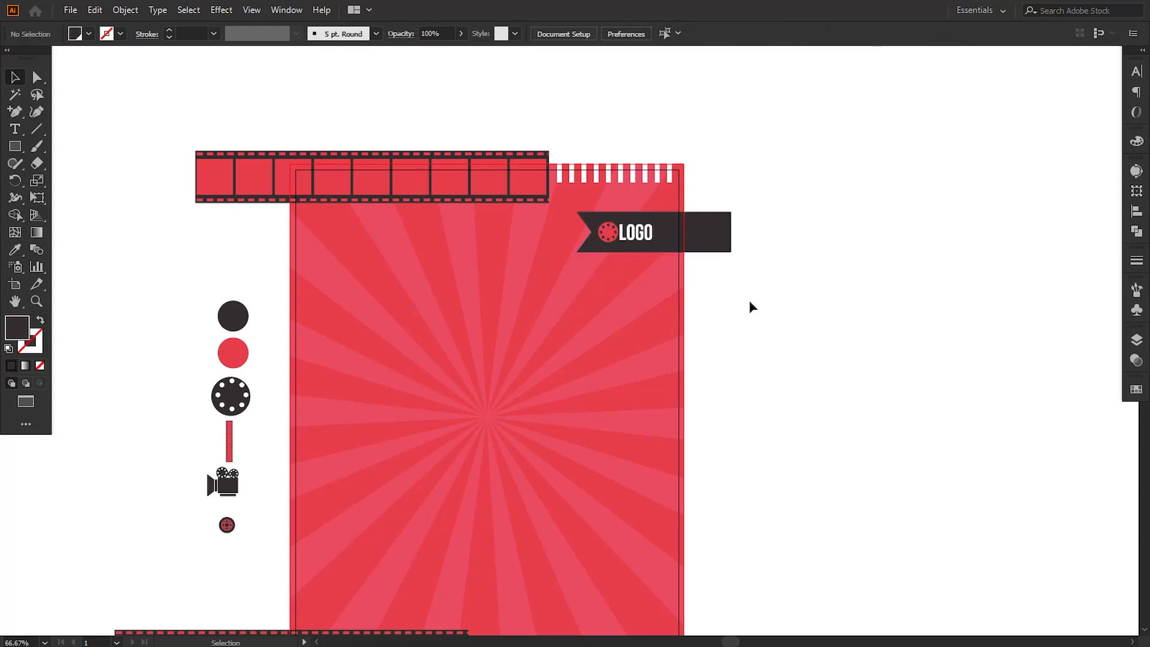
Step: Nudge the logo right within the banner to X 7.4481 in, and shift both slightly left together
left_click(607, 247)
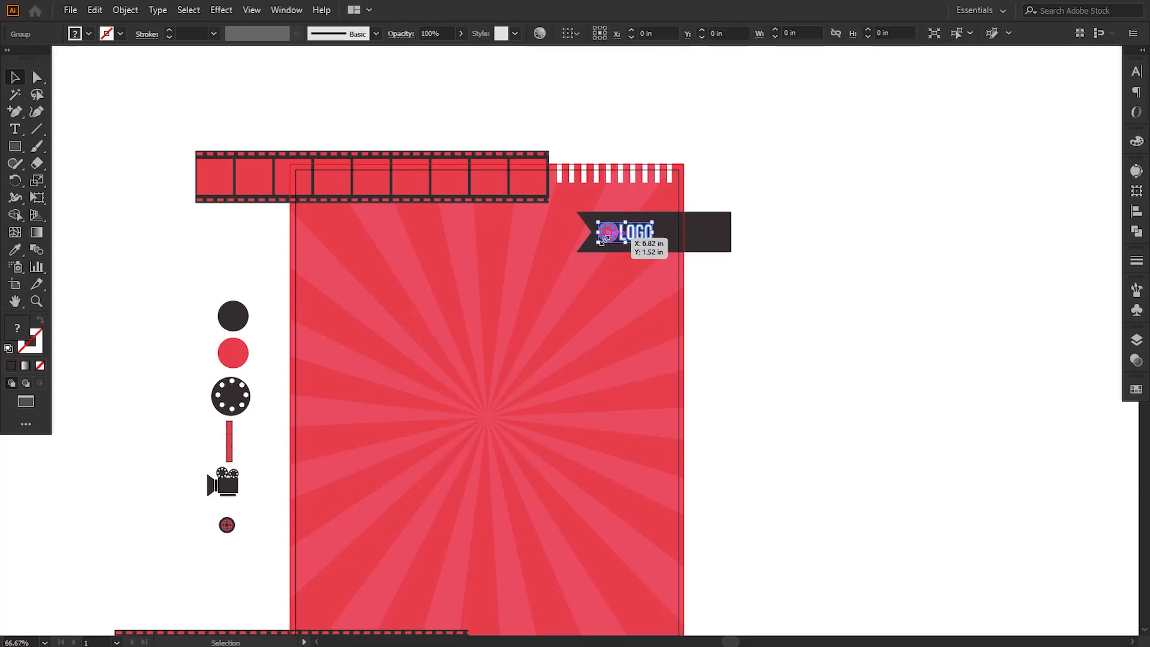
left_click(722, 247, "shift")
key("Left")
key("Left")
key("Left")
key("Left")
left_click(791, 307)
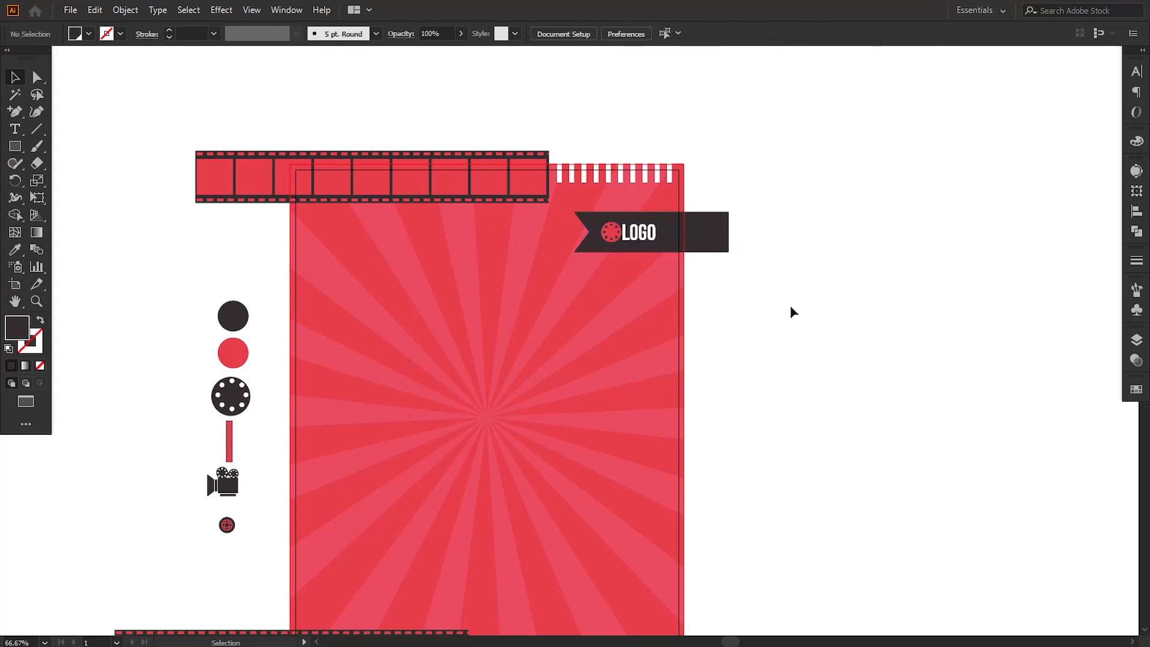
Step: Group all the white bars along the poster's top and bottom edges
key("space")
left_click_drag(745, 353, 753, 370)
left_click(566, 177)
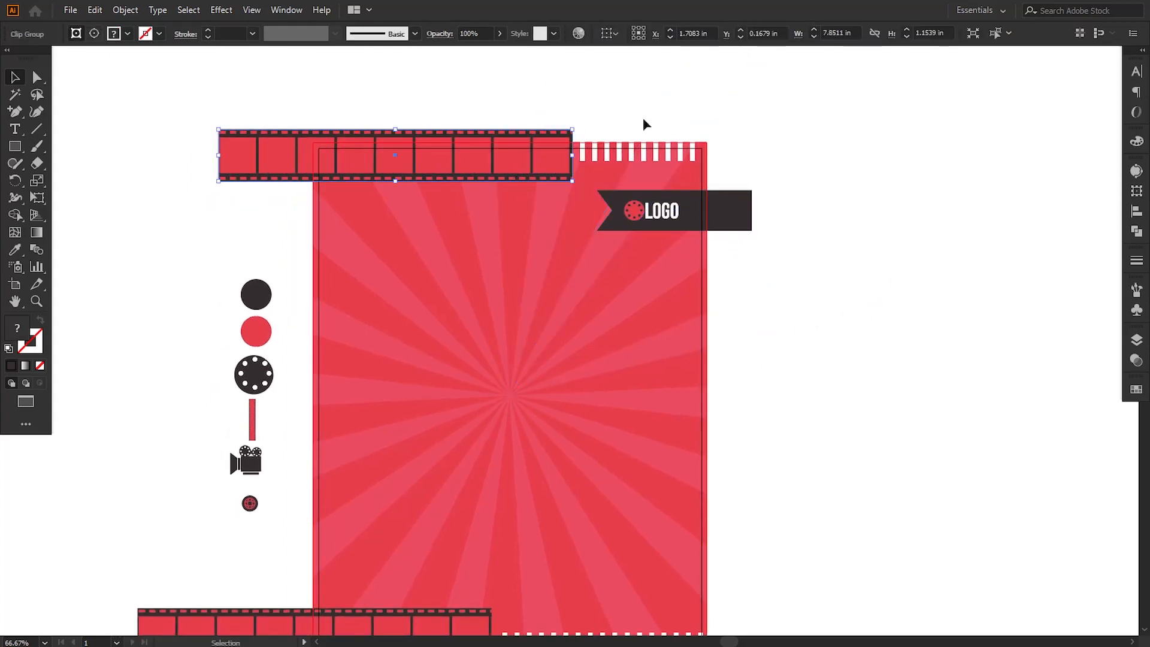
left_click_drag(583, 111, 751, 137)
key("space")
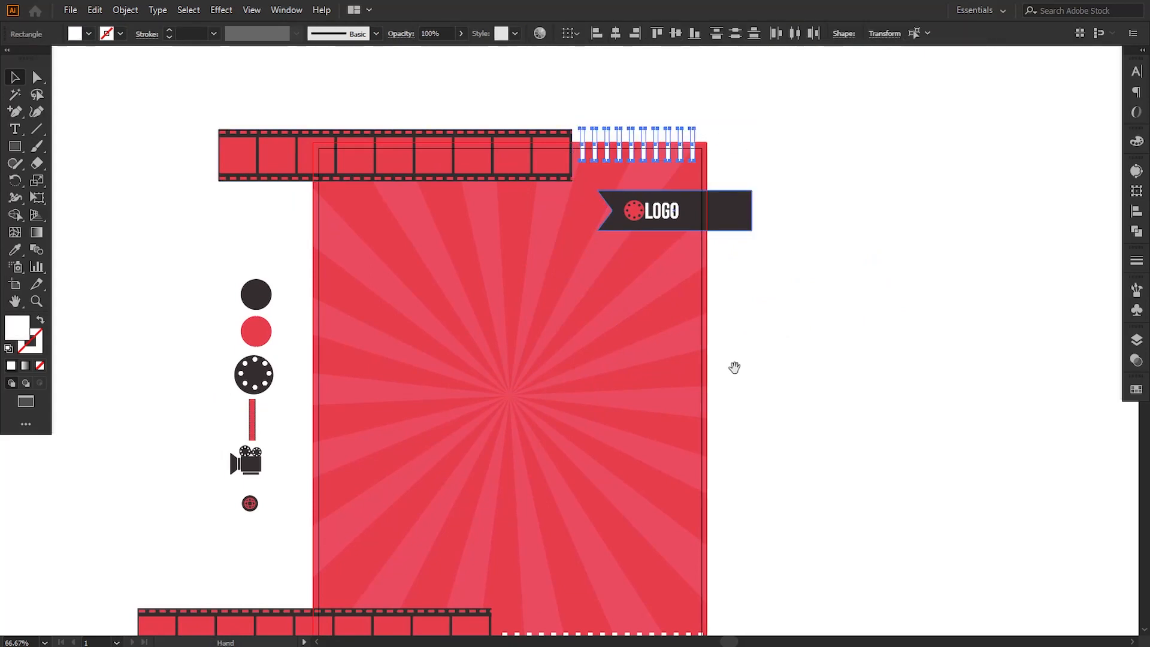
left_click_drag(735, 367, 747, 253)
left_click_drag(529, 541, 566, 605)
key("ctrl+g")
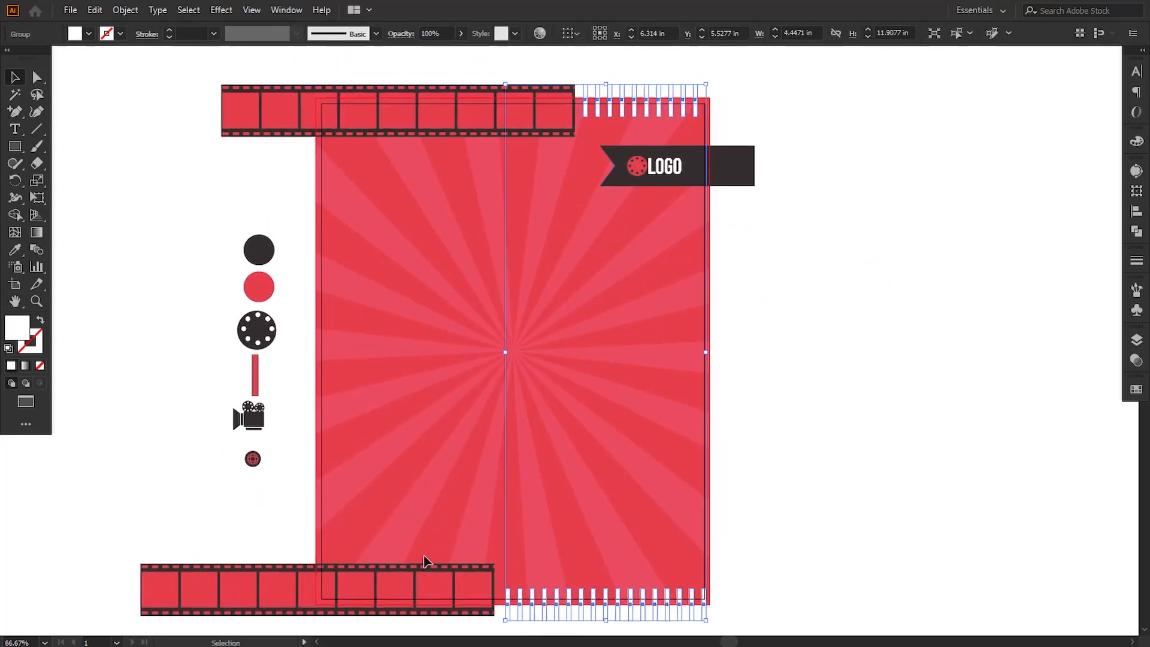
Step: Group the film strips, white bars and banner, and move the group into the sunburst's clip group so it is trimmed to the bleed
key("ctrl+a")
left_click(757, 187, "shift")
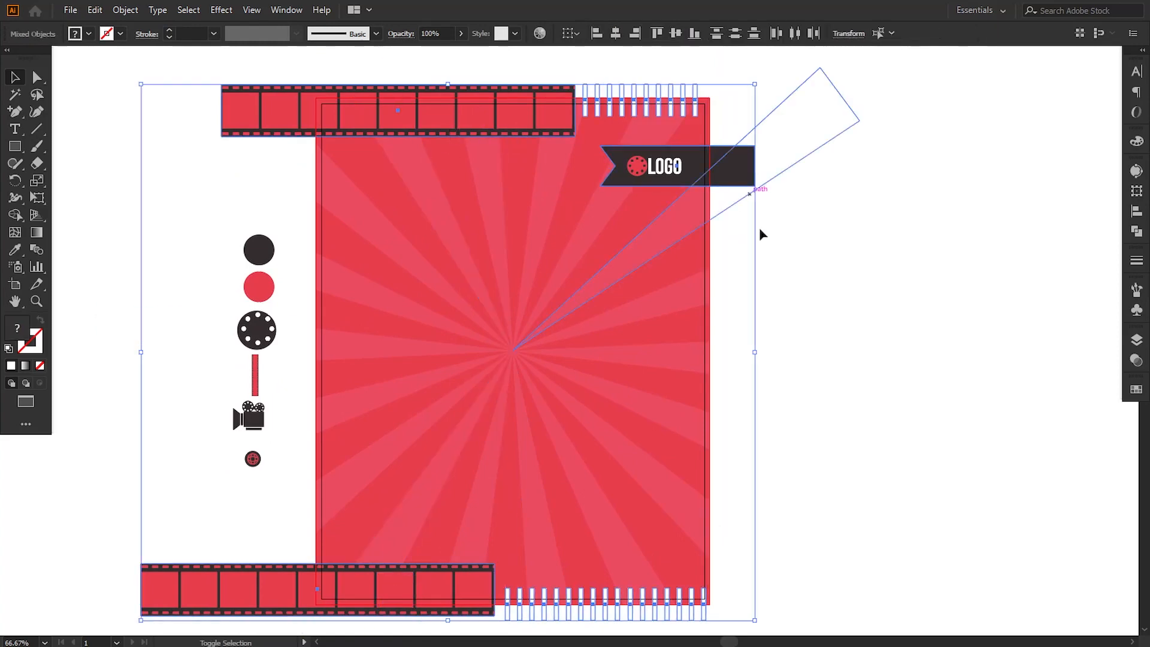
key("F7")
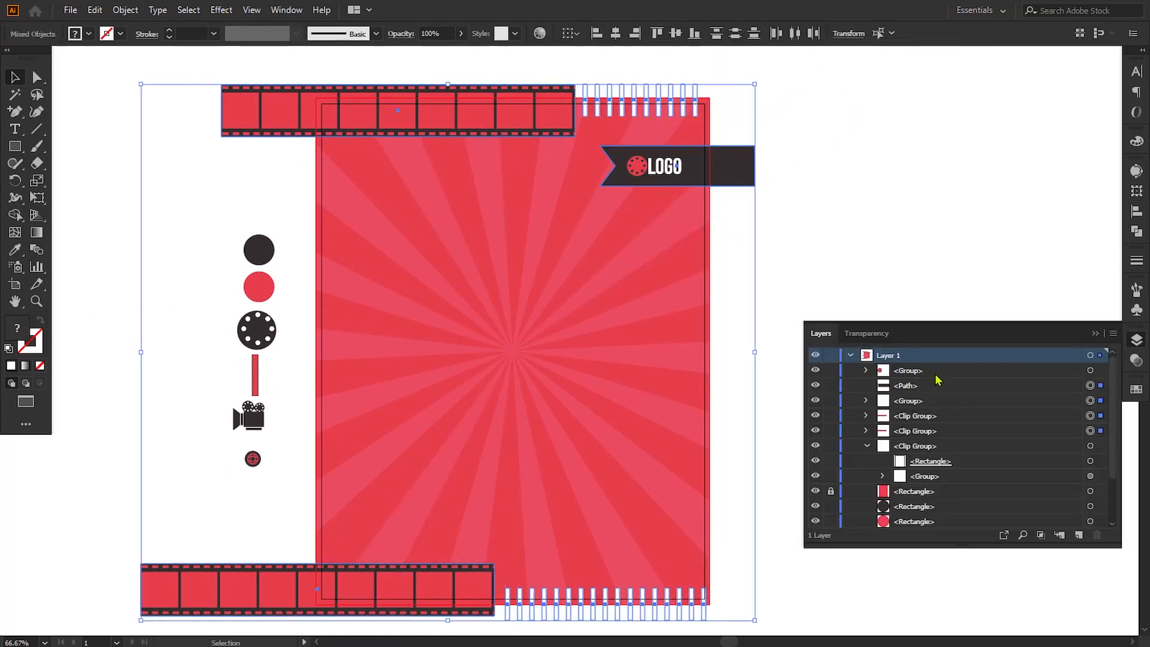
left_click(125, 10)
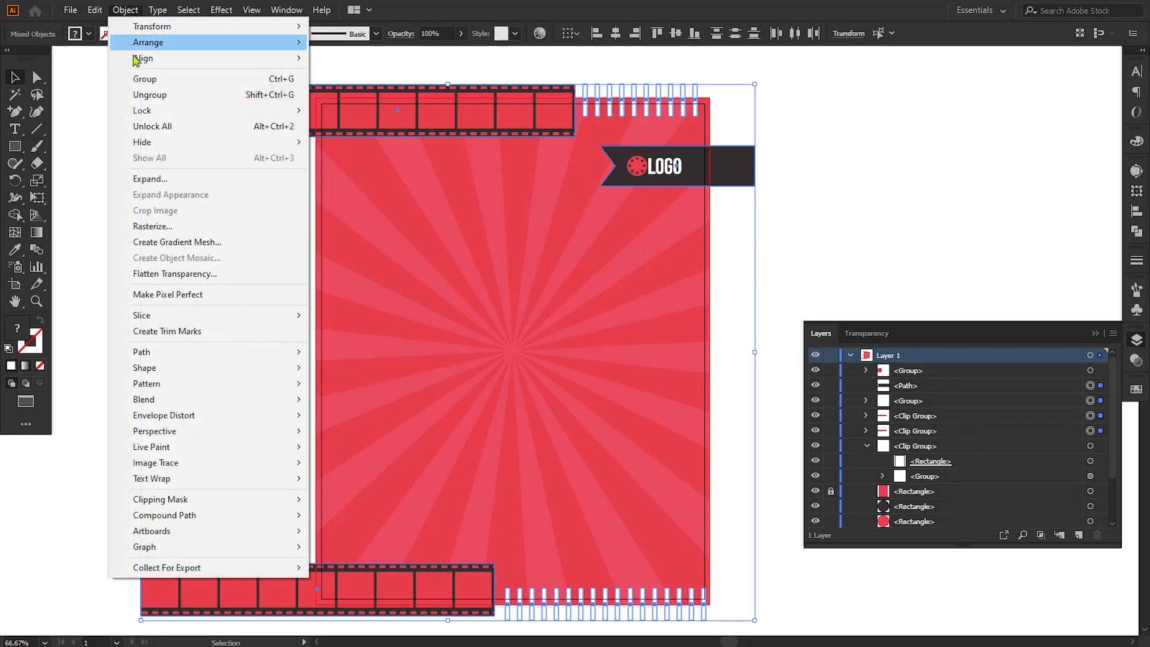
left_click(144, 79)
left_click_drag(915, 387, 913, 432)
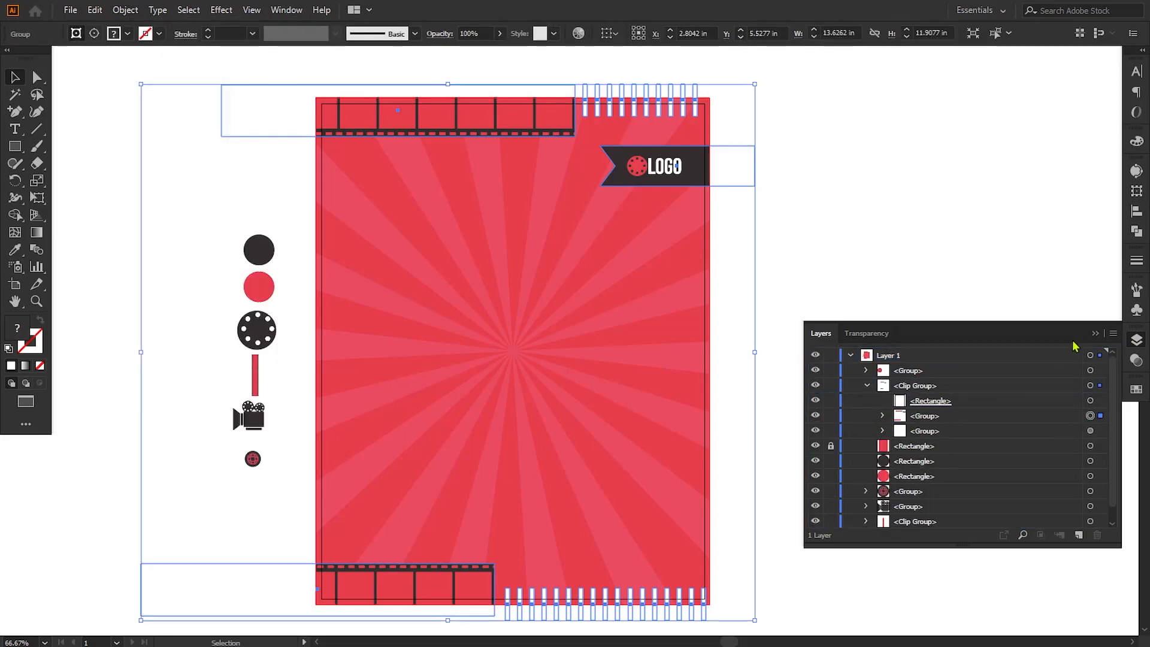
left_click(1090, 401)
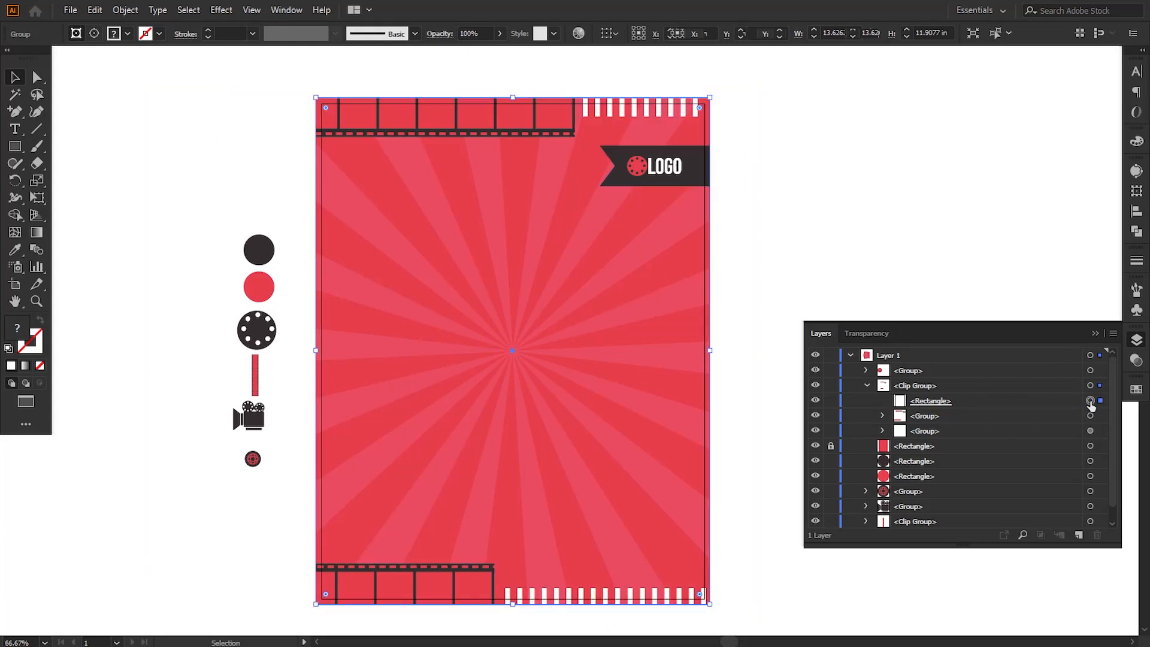
left_click(867, 386)
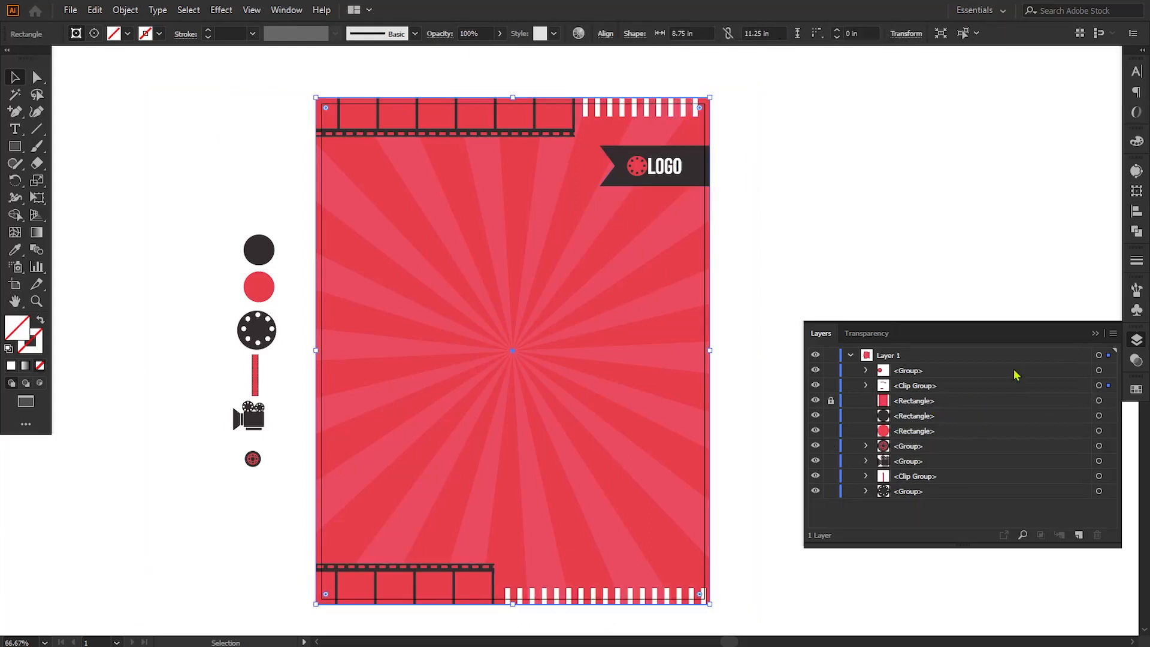
left_click(1095, 333)
left_click(842, 405)
Step: Draw a small five-pointed star about 0.19 in wide in the poster's upper left, below the film strip
scroll(631, 385, "left", 2)
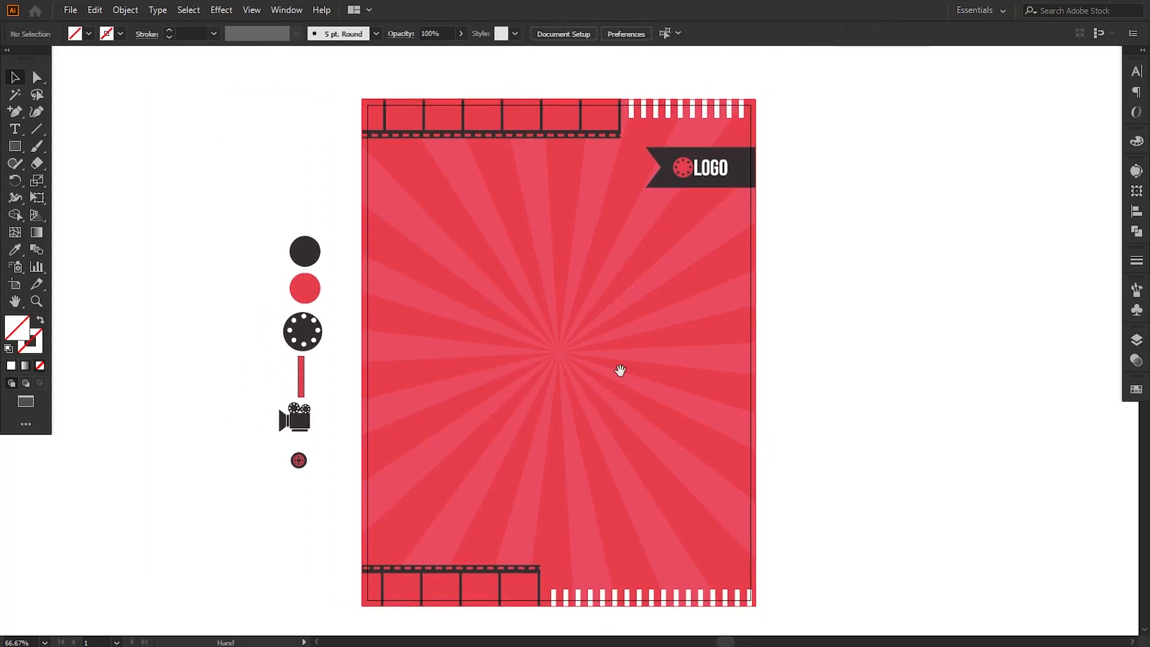
scroll(616, 371, "up", 1)
key("ctrl+1")
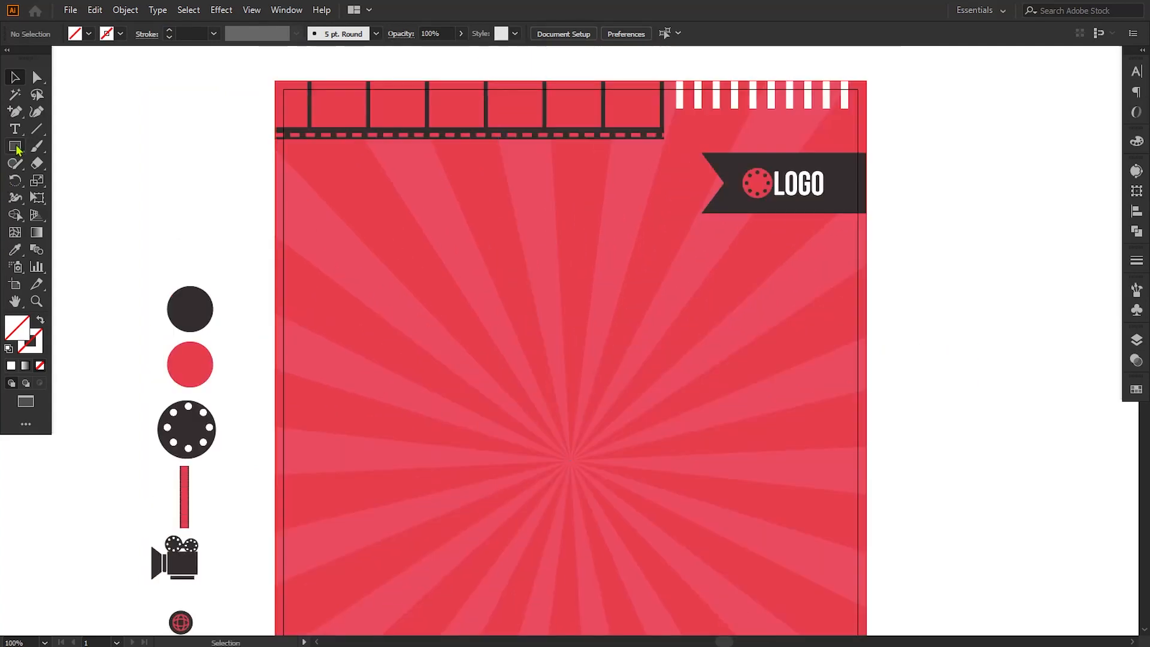
left_click_drag(16, 150, 90, 211)
left_click_drag(171, 205, 355, 189)
left_click(14, 78)
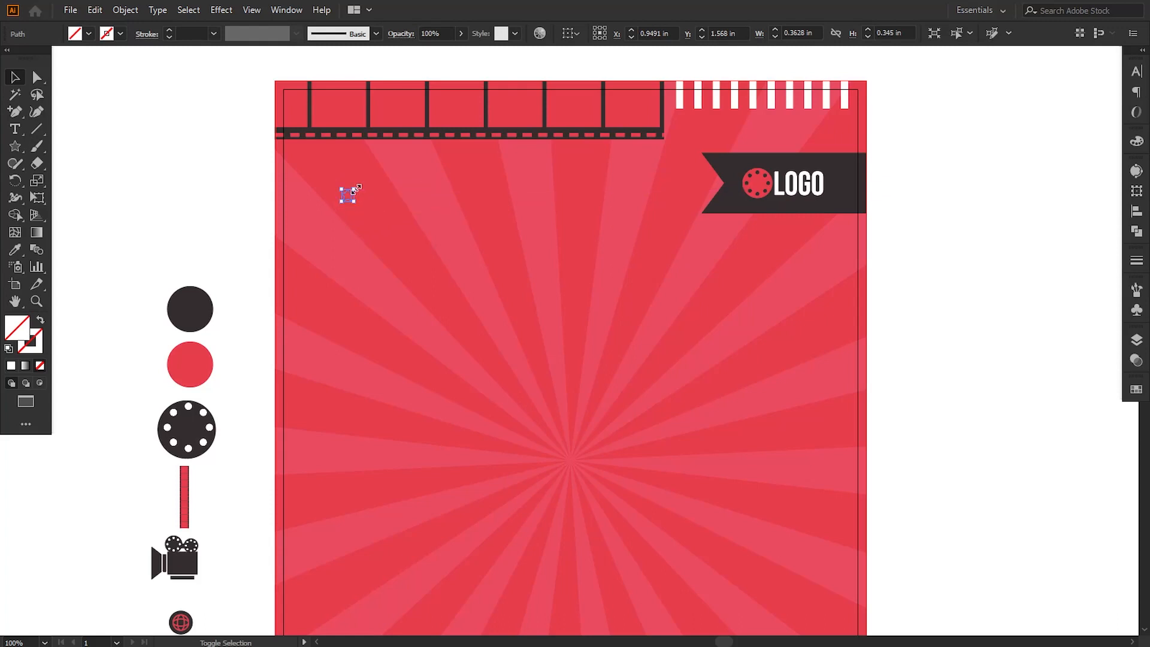
Step: Fill the star with white, hex ffffff
double_click(12, 340)
type("ffffff")
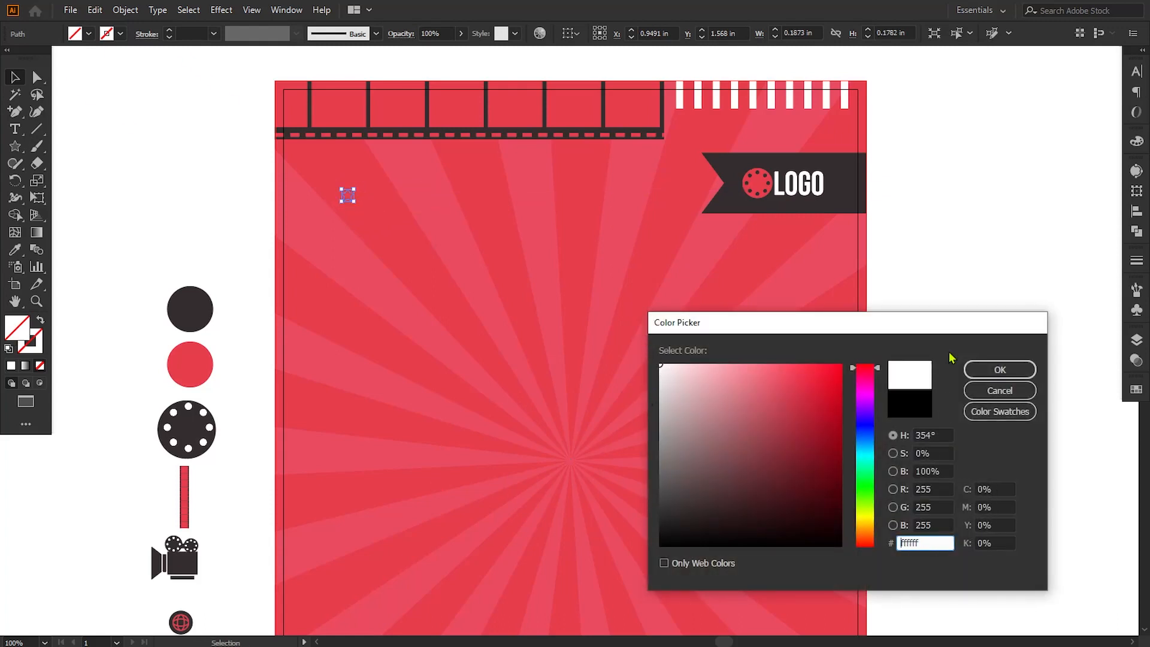
left_click(1000, 370)
left_click(102, 198)
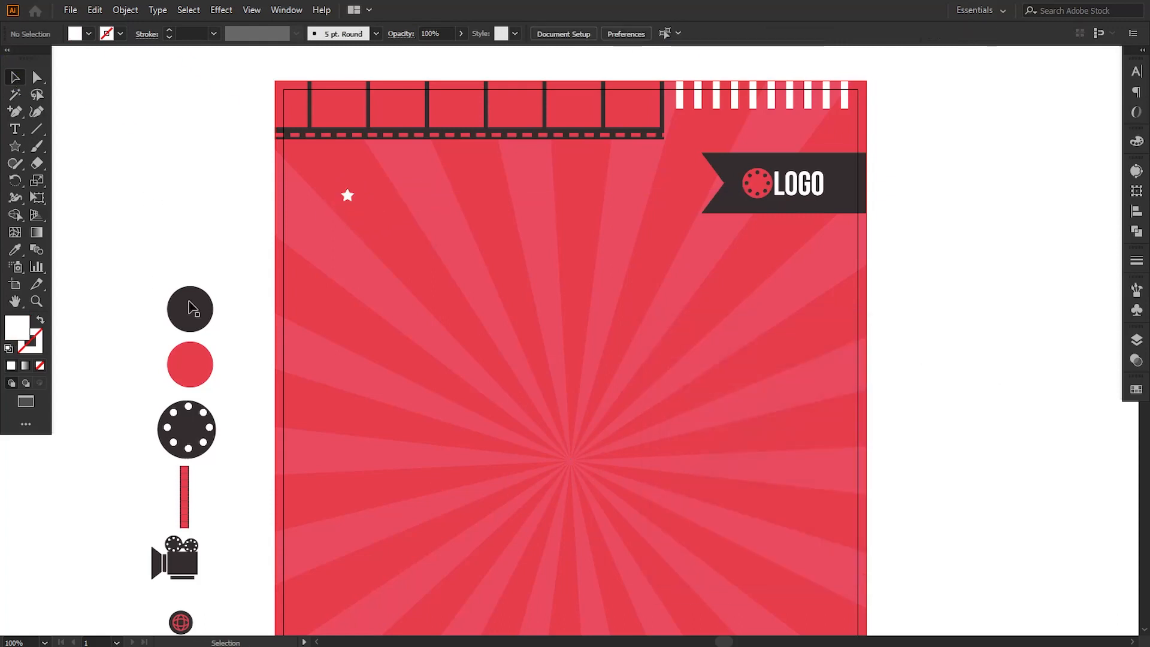
Step: Copy the star a short distance to the right and repeat the copy to form a row of five stars
left_click_drag(348, 195, 368, 200)
key("ctrl+d")
left_click(214, 239)
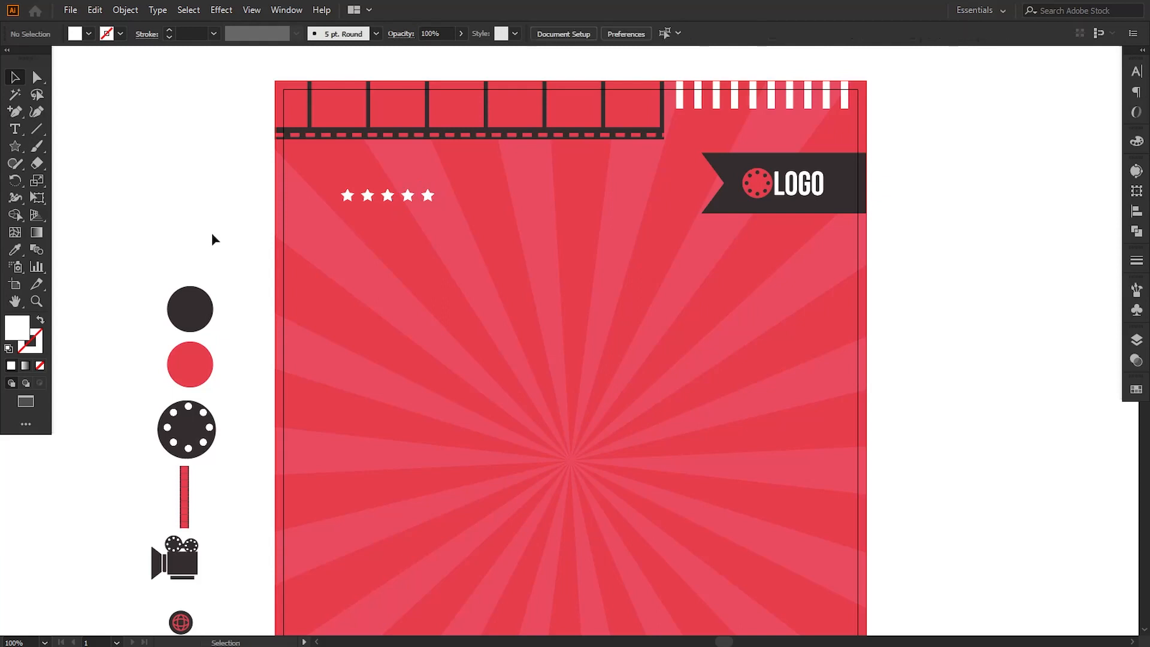
left_click_drag(472, 411, 473, 386)
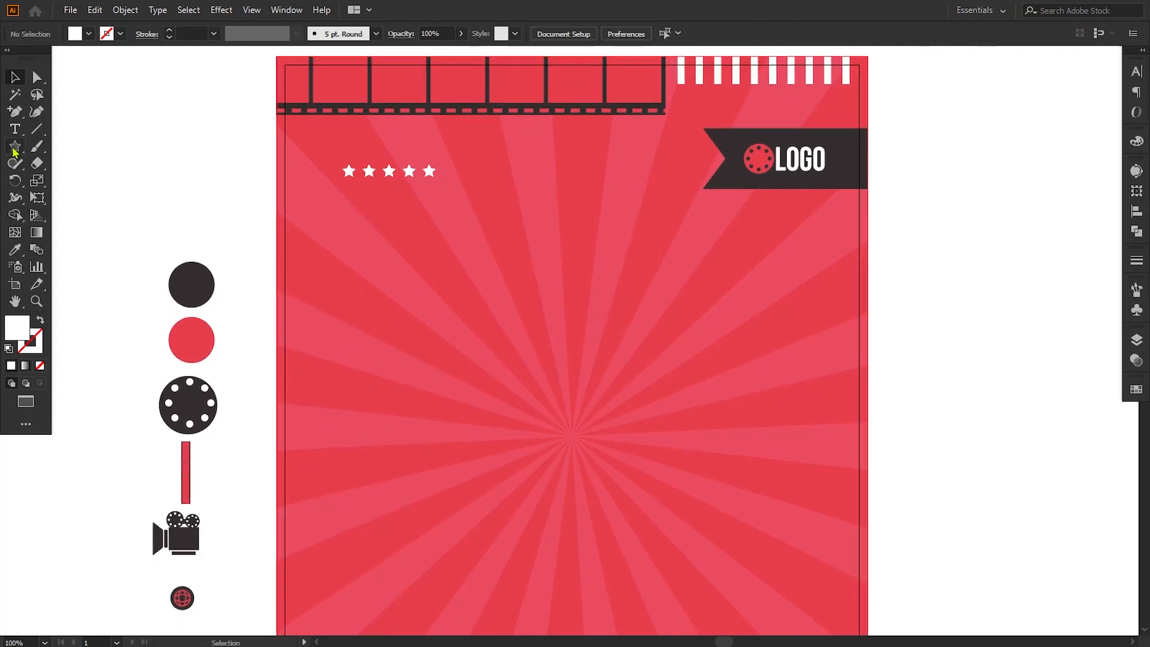
Step: Add a two-line text reading CINEMA and FESTIVAL on the poster, below and to the right of the star row
key("t")
left_click(404, 296)
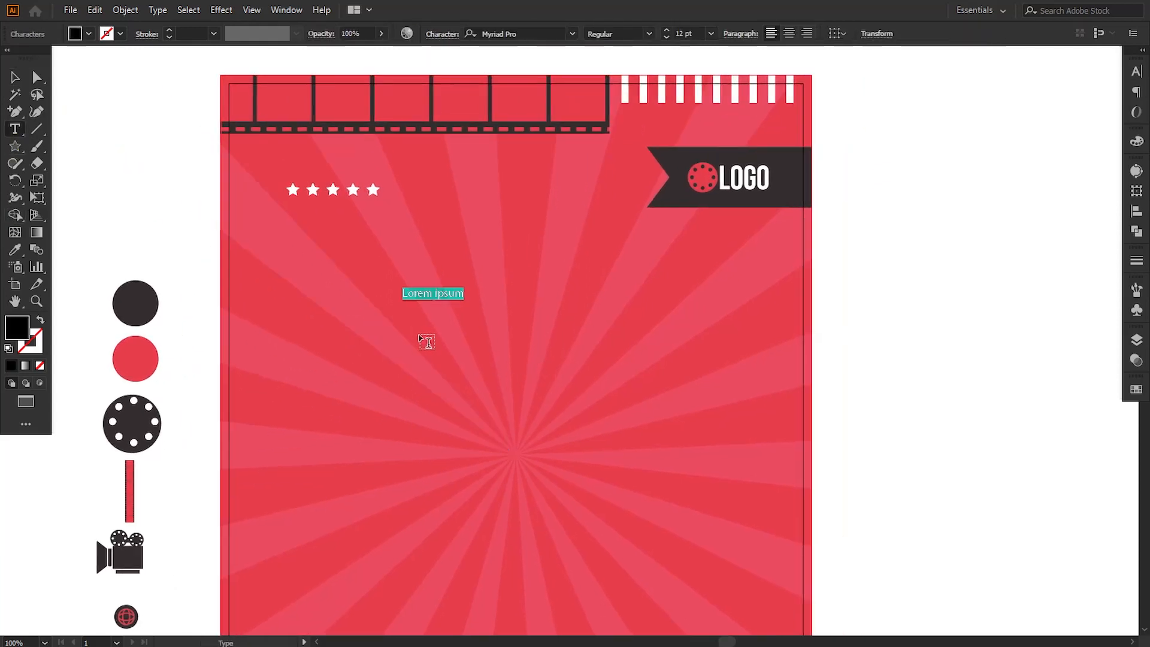
type("CINE")
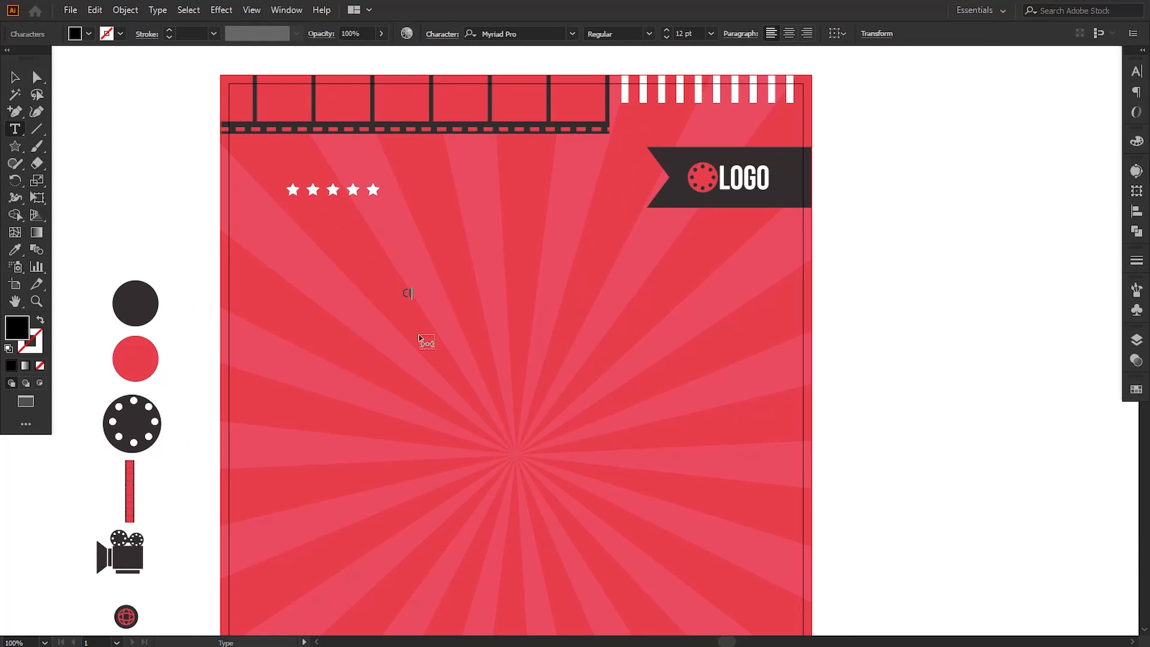
type("MA")
type("FESTIVAL")
Step: Set the whole title text in the Bebas Neue Regular font
key("ctrl+a")
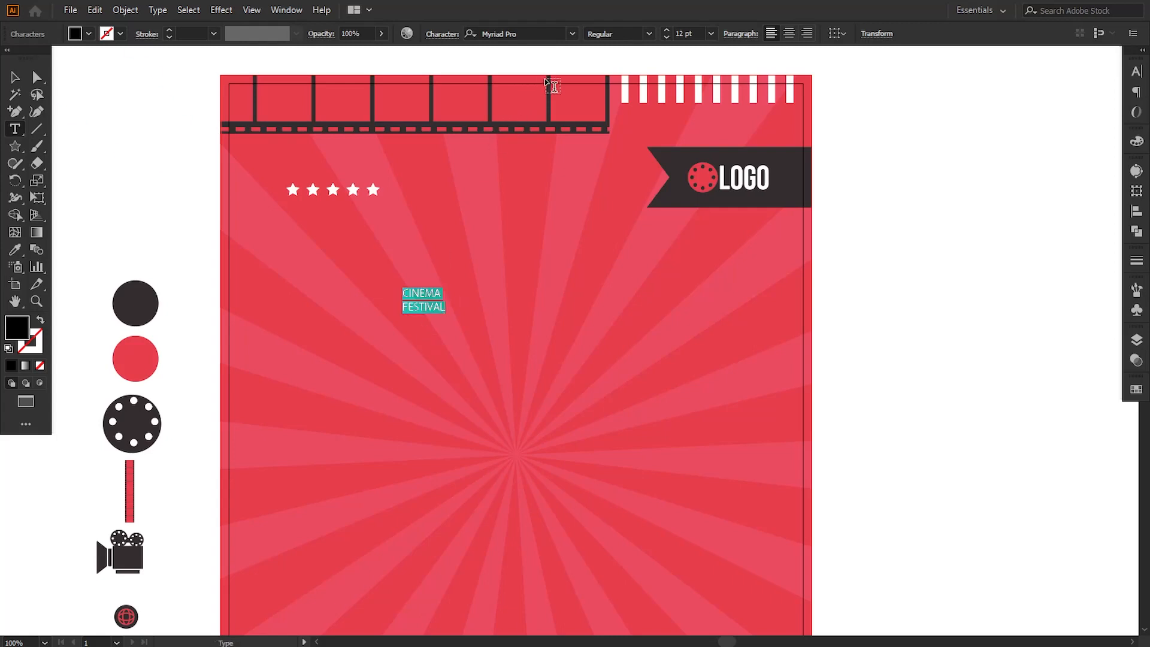
left_click(526, 30)
type("ba")
scroll(719, 299, "down", 2)
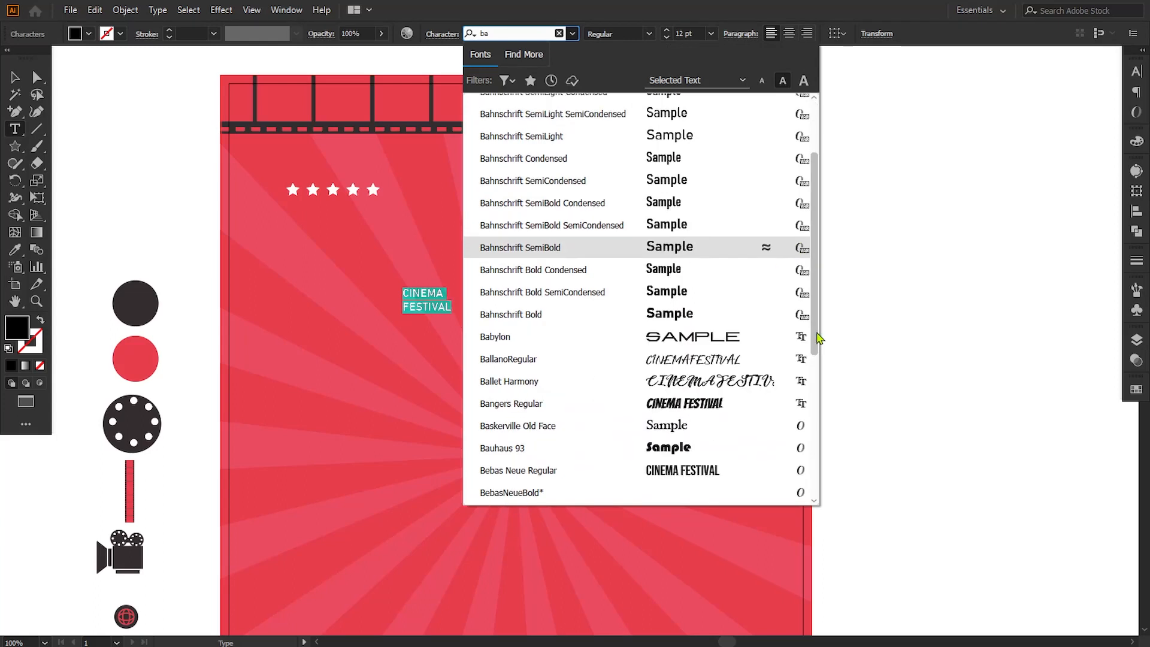
left_click(509, 445)
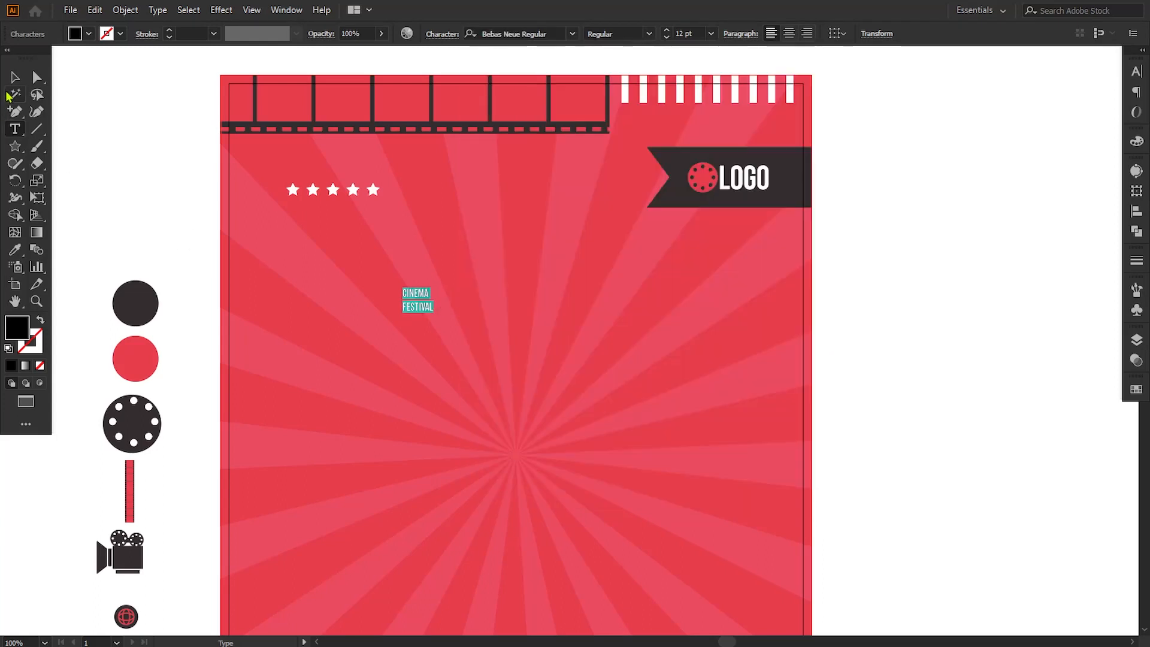
Step: Enlarge the title to about 67 pt and move it across to sit under the logo banner
left_click(14, 78)
left_click_drag(434, 316, 506, 407)
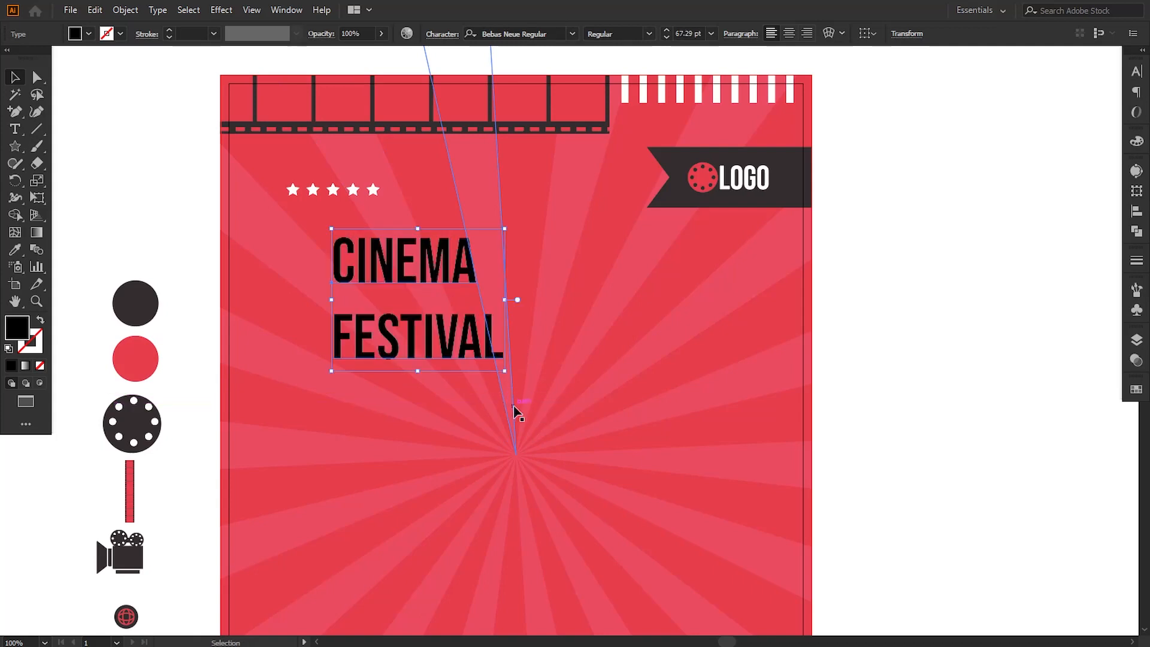
left_click_drag(382, 334, 611, 338)
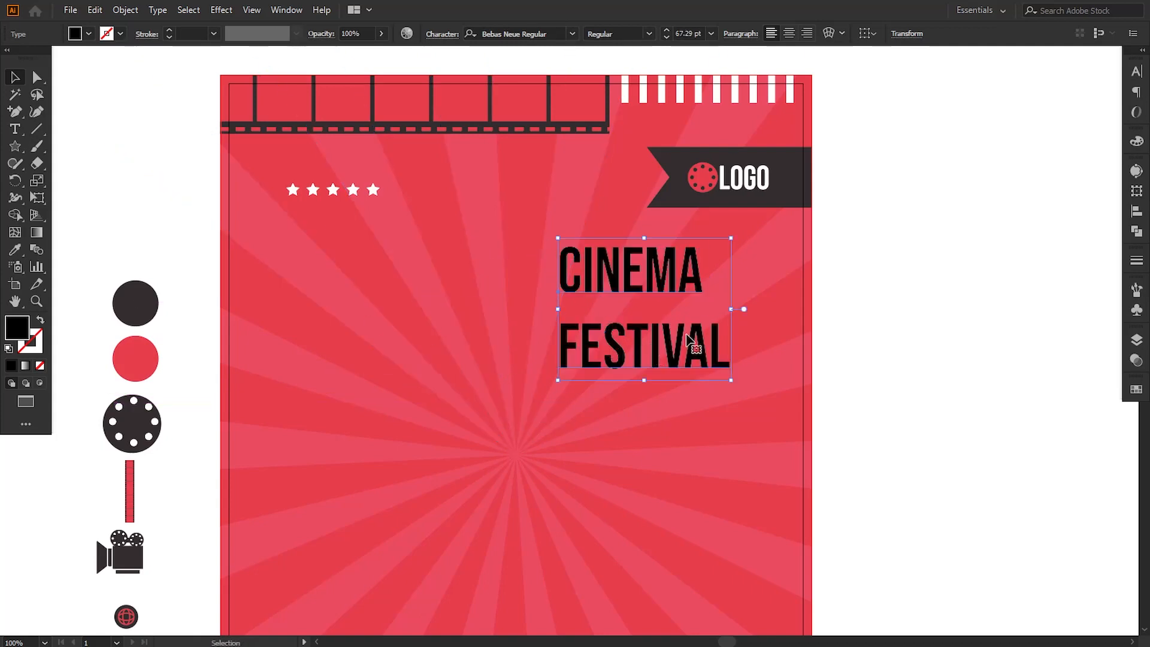
Step: Tighten the title's line spacing to 54 pt
left_click(1136, 74)
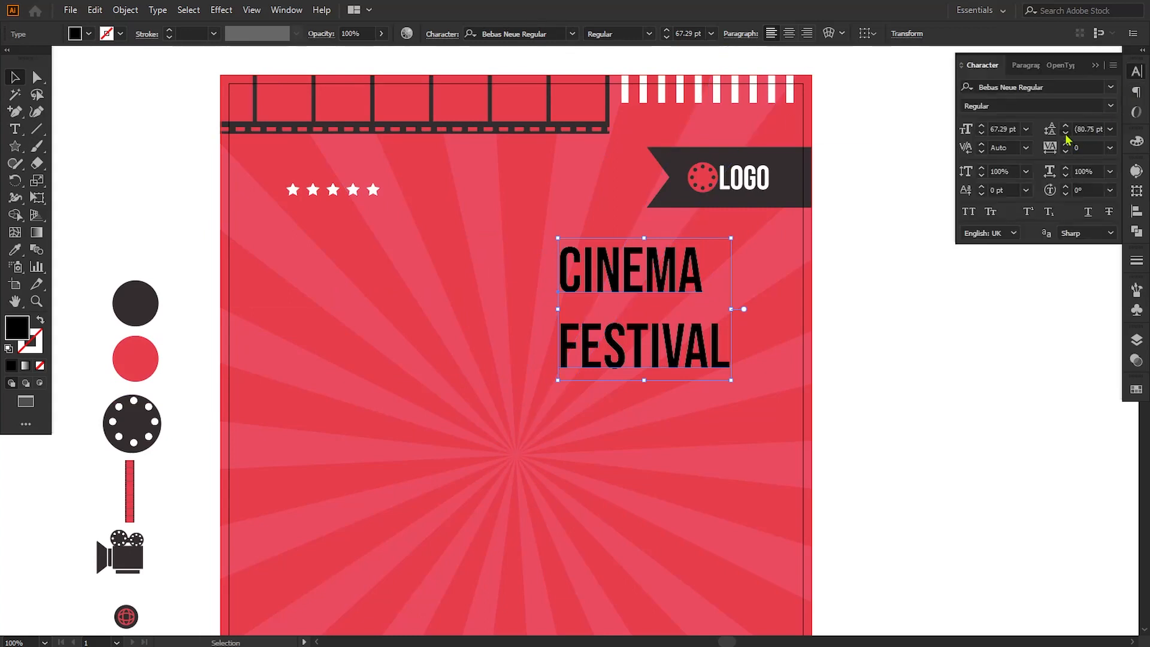
left_click(1066, 134)
left_click(1065, 134)
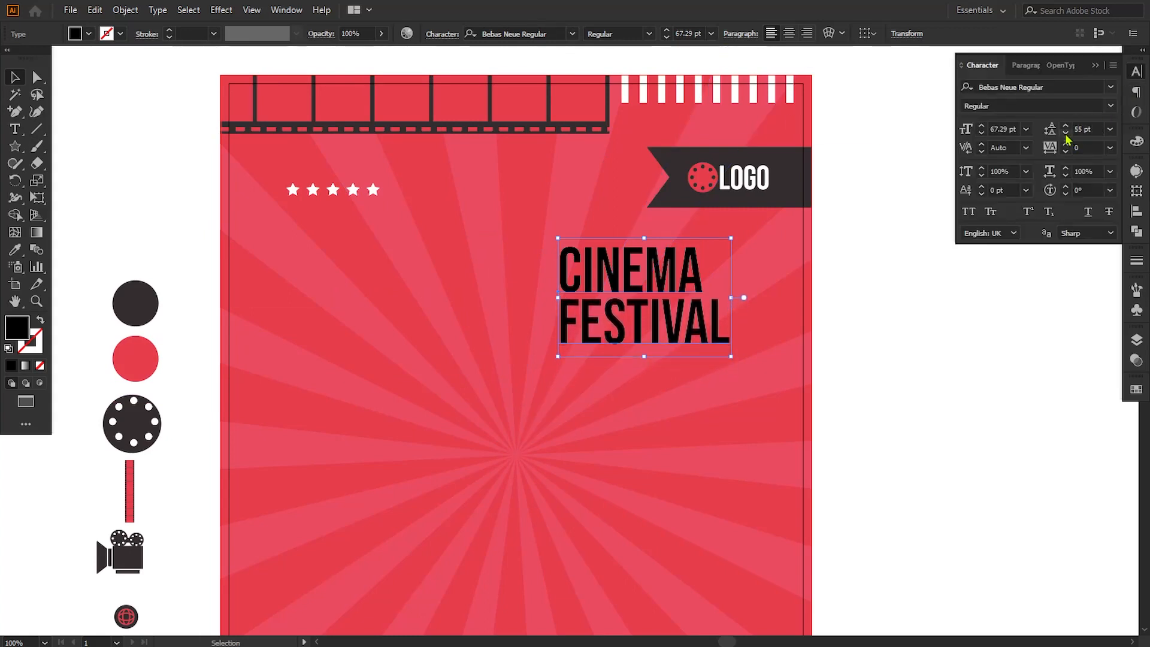
left_click(1065, 134)
Step: Scale the title up proportionally to about 97.6 pt and nudge it toward the poster's right margin
left_click_drag(736, 358, 774, 382)
key("Right")
key("Right")
key("Right")
key("Right")
key("Right")
key("Right")
key("Right")
key("Right")
key("Right")
key("Right")
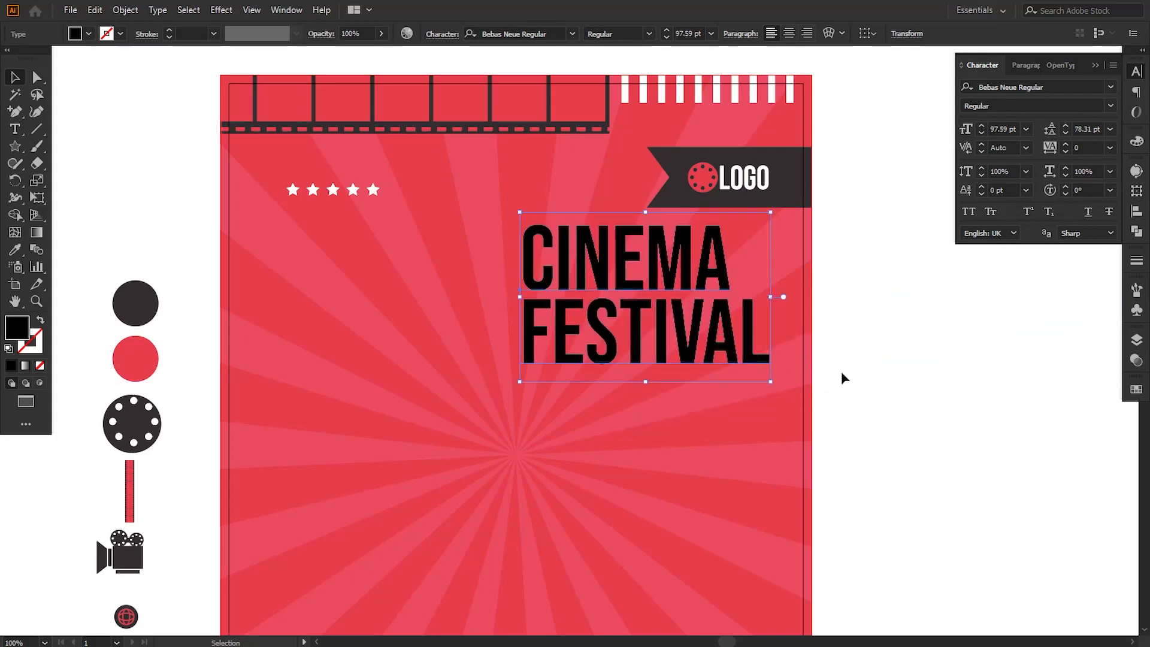
key("Right")
key("Right")
key("Right")
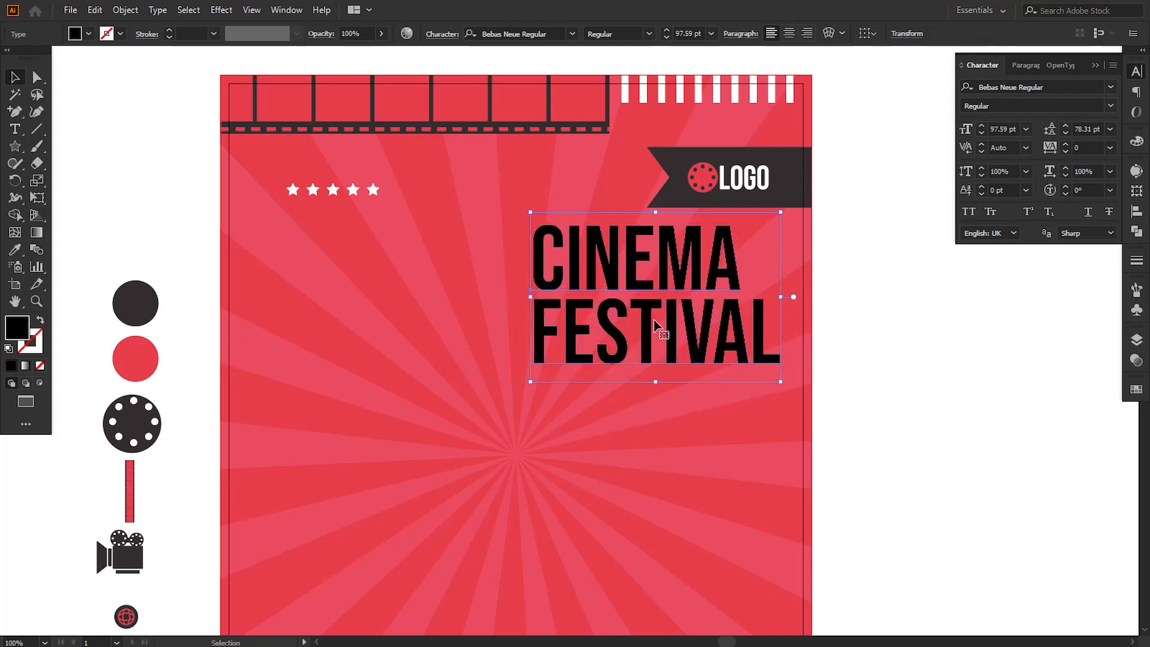
Step: Right-align the two title lines and move the text back under the logo banner
left_click(787, 37)
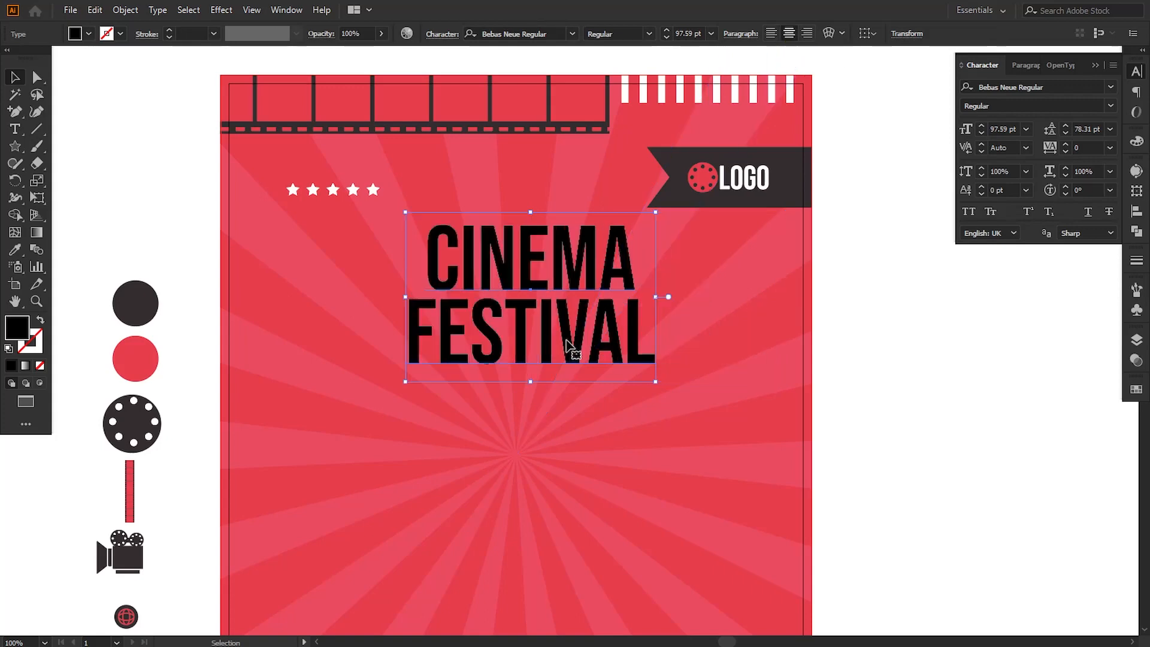
left_click_drag(573, 349, 682, 350)
left_click(804, 34)
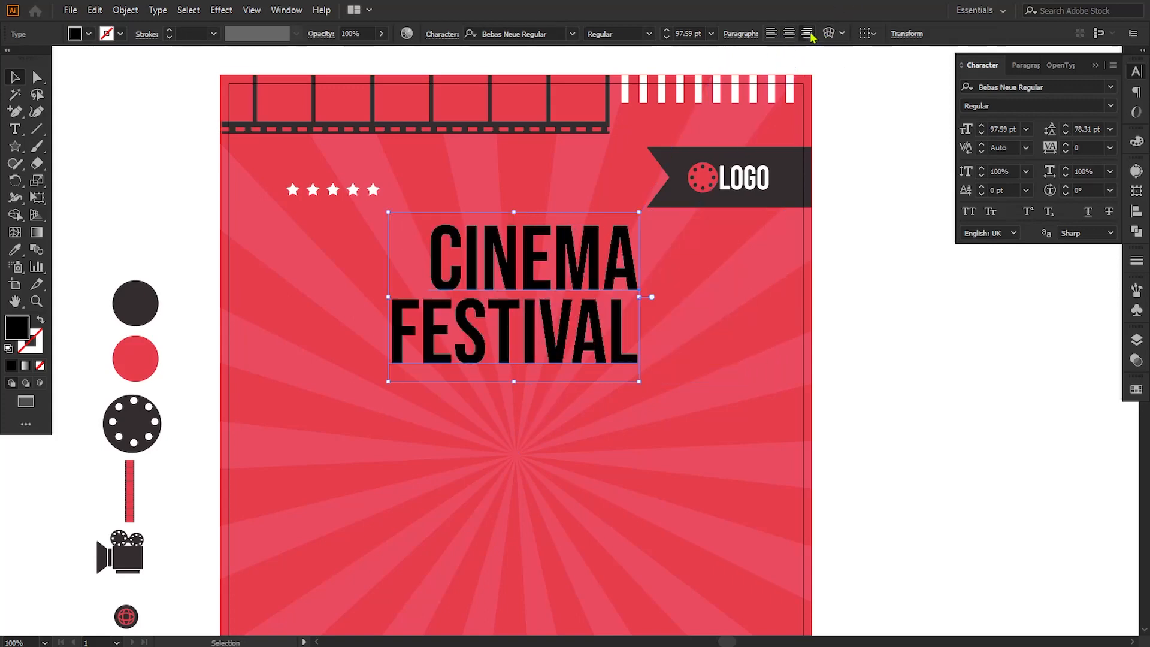
left_click(886, 352)
left_click_drag(617, 357, 735, 358)
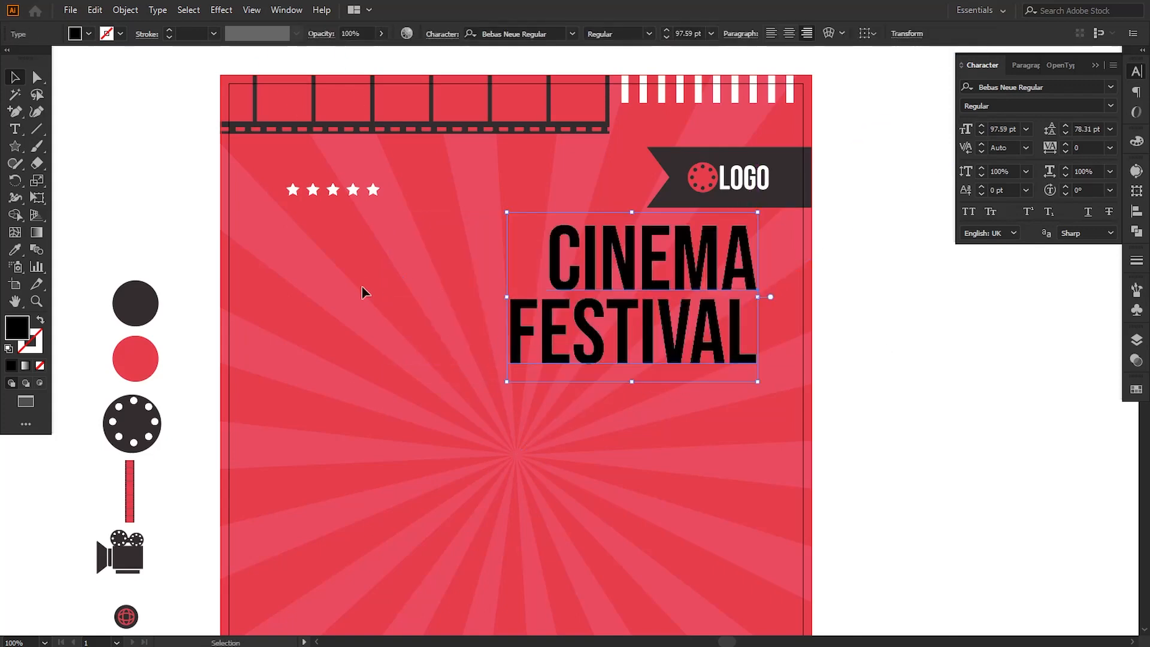
Step: Increase the font size of the word CINEMA to 114 pt so it roughly matches the width of FESTIVAL
left_click(15, 129)
left_click_drag(553, 238, 779, 259)
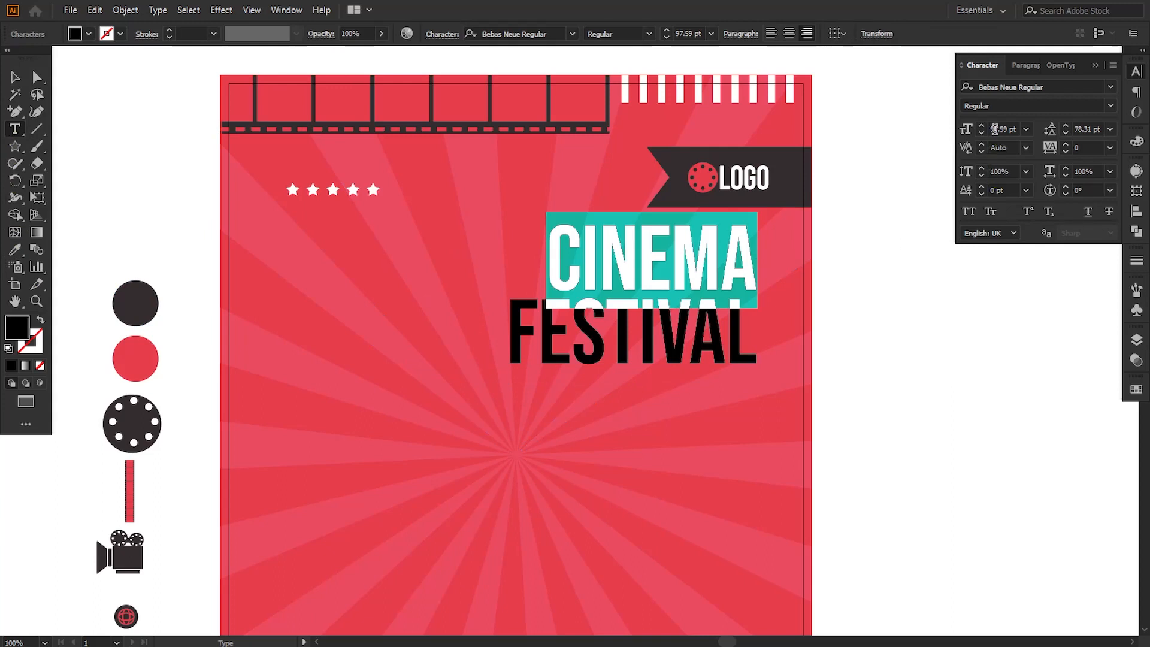
left_click(965, 130)
key("Up")
key("Up")
key("Up")
key("Up")
key("Up")
key("Up")
key("Up")
key("Up")
key("Up")
key("Up")
key("Up")
key("Up")
key("Up")
key("Up")
key("Up")
key("Up")
key("Up")
key("Up")
key("Up")
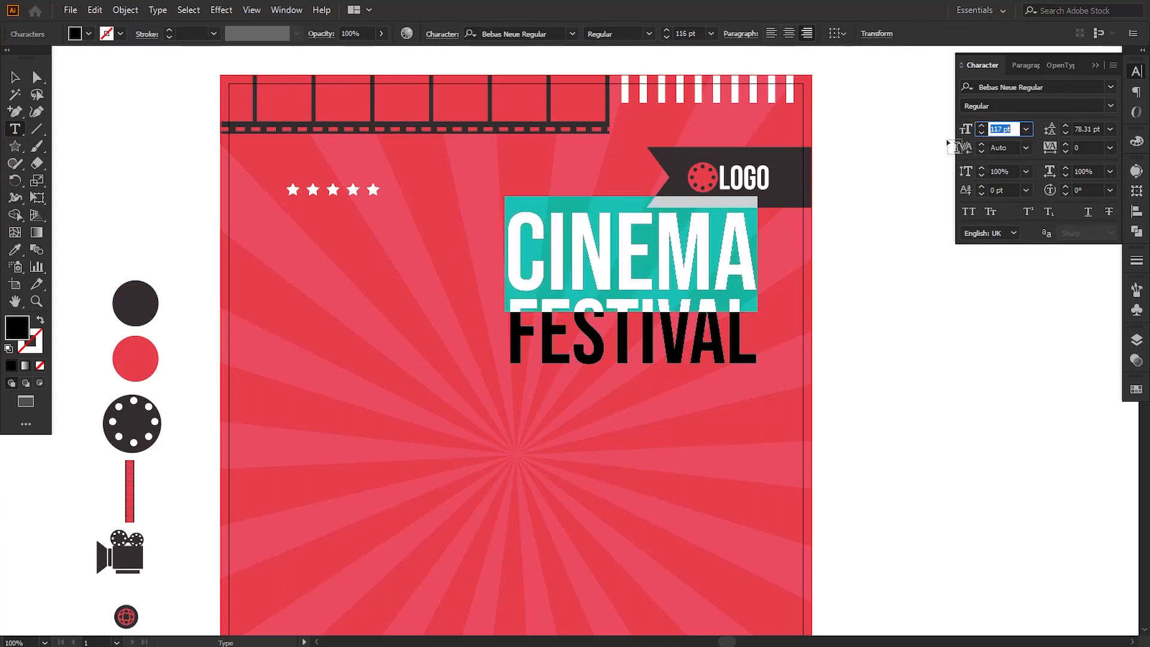
key("Down")
key("Down")
key("Down")
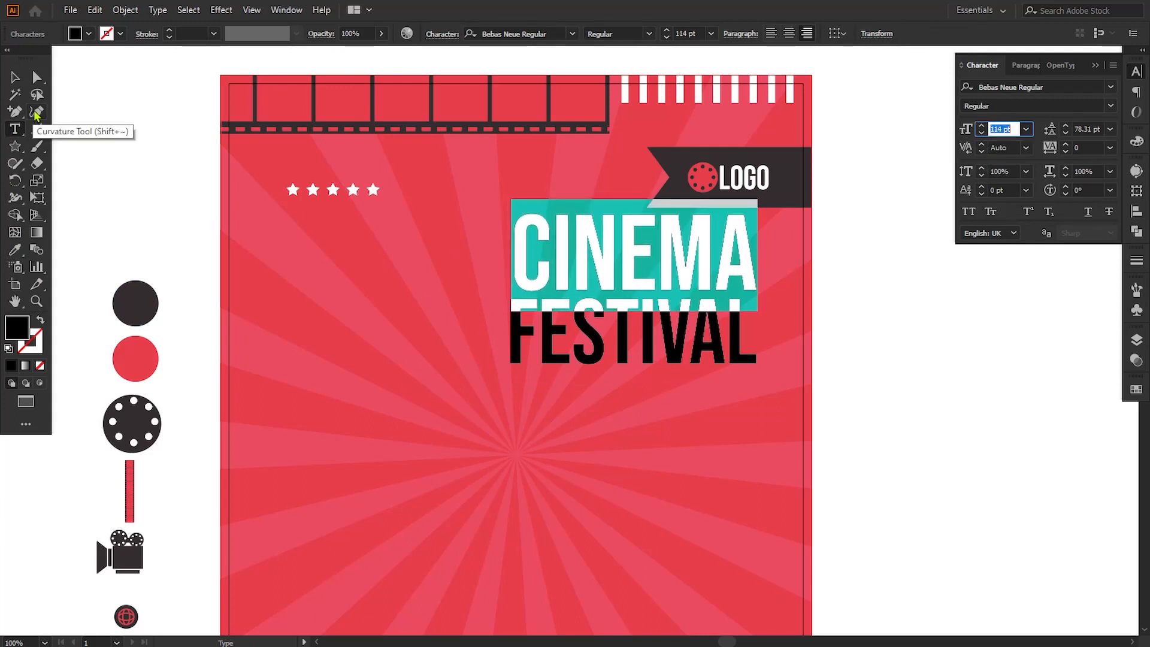
left_click(15, 79)
left_click(867, 375)
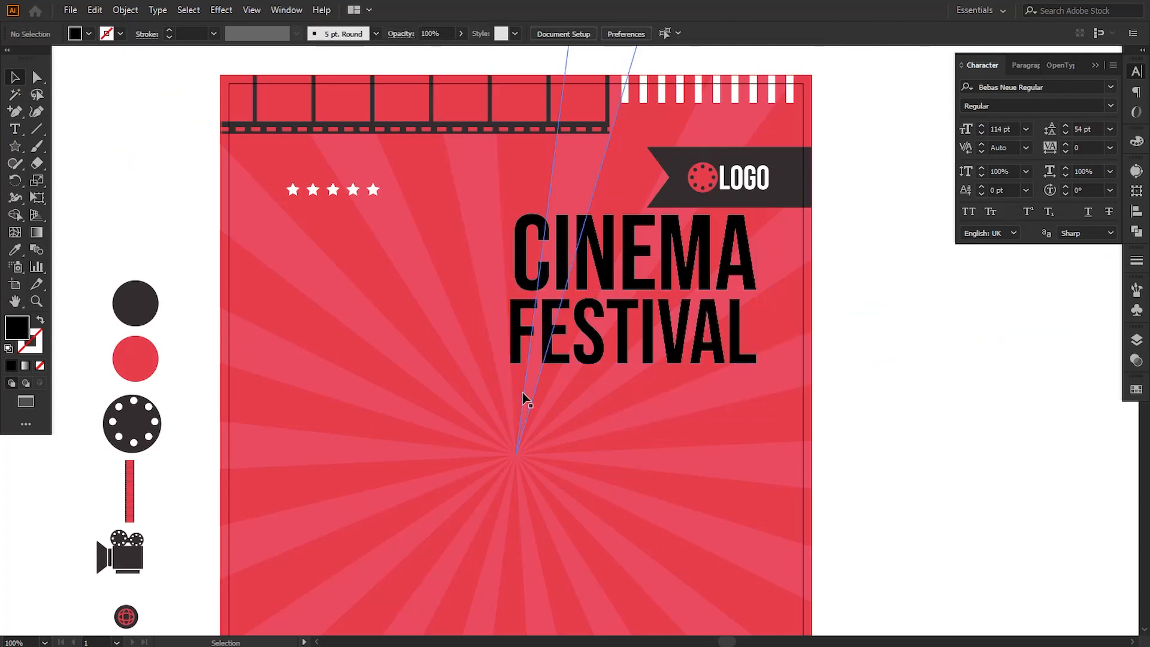
Step: Shift the title down and slightly right to leave a gap beneath the banner and line up with the logo's right edge
left_click_drag(551, 355, 551, 364)
key("Down")
key("Down")
key("Down")
key("Down")
key("Down")
key("Right")
key("Right")
key("Right")
key("Right")
key("Right")
key("Right")
key("Right")
key("Right")
key("Right")
key("Right")
key("Right")
key("Right")
key("Right")
key("Right")
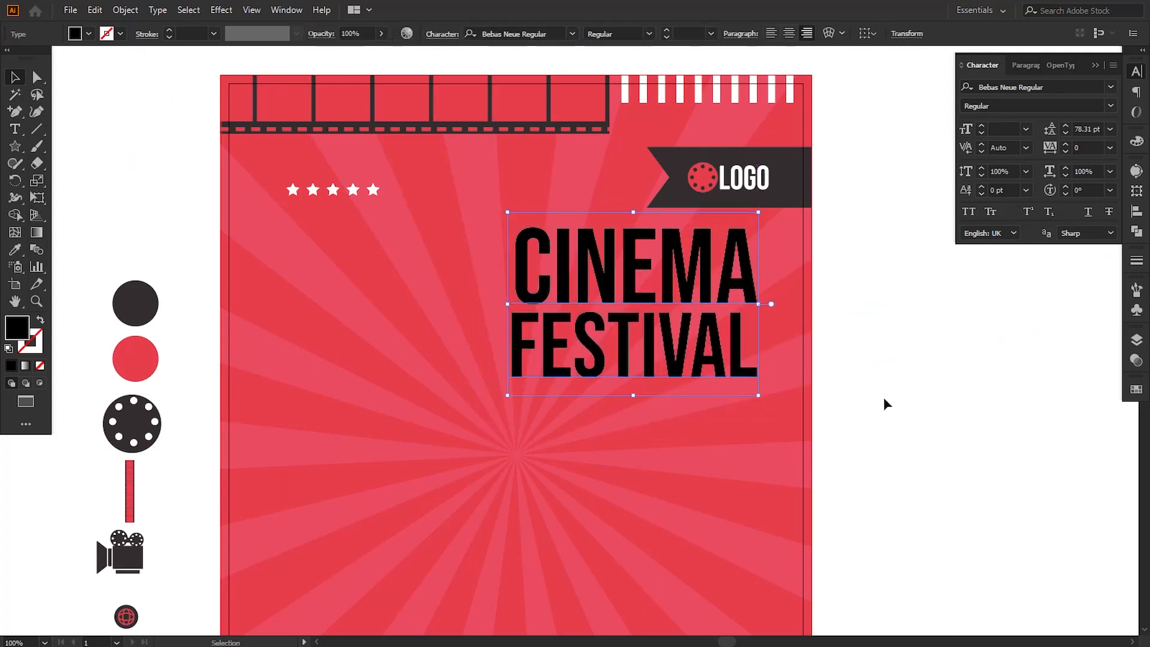
key("Left")
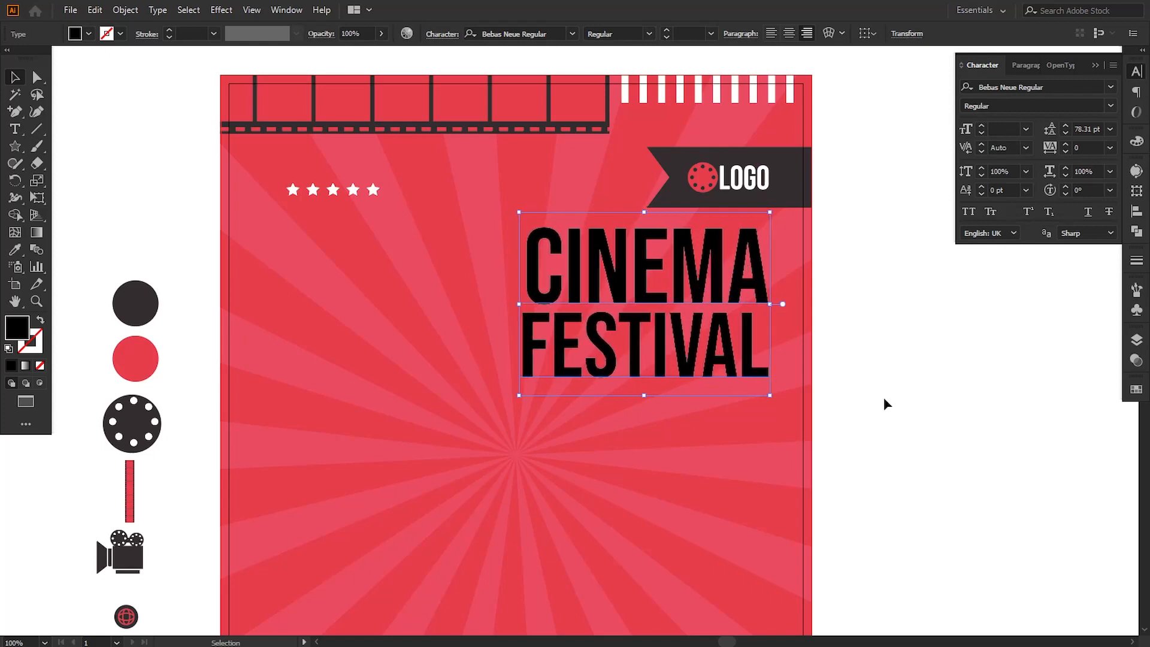
key("Down")
key("Down")
key("shift+Down")
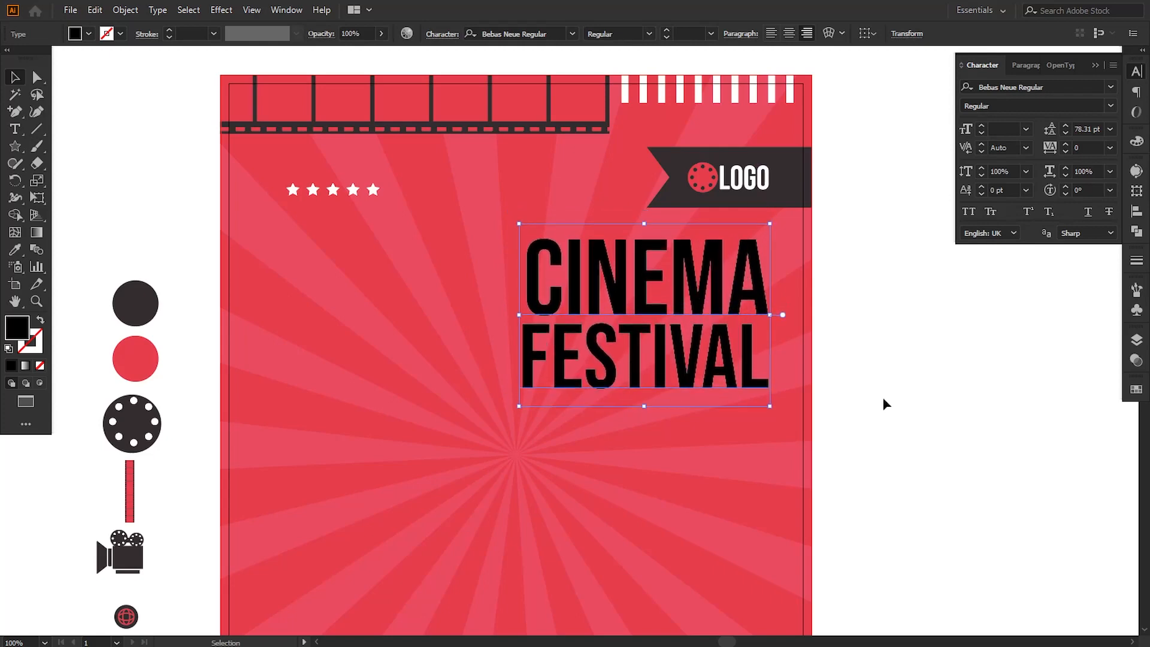
Step: Fill the word CINEMA with white, hex ffffff
left_click(15, 129)
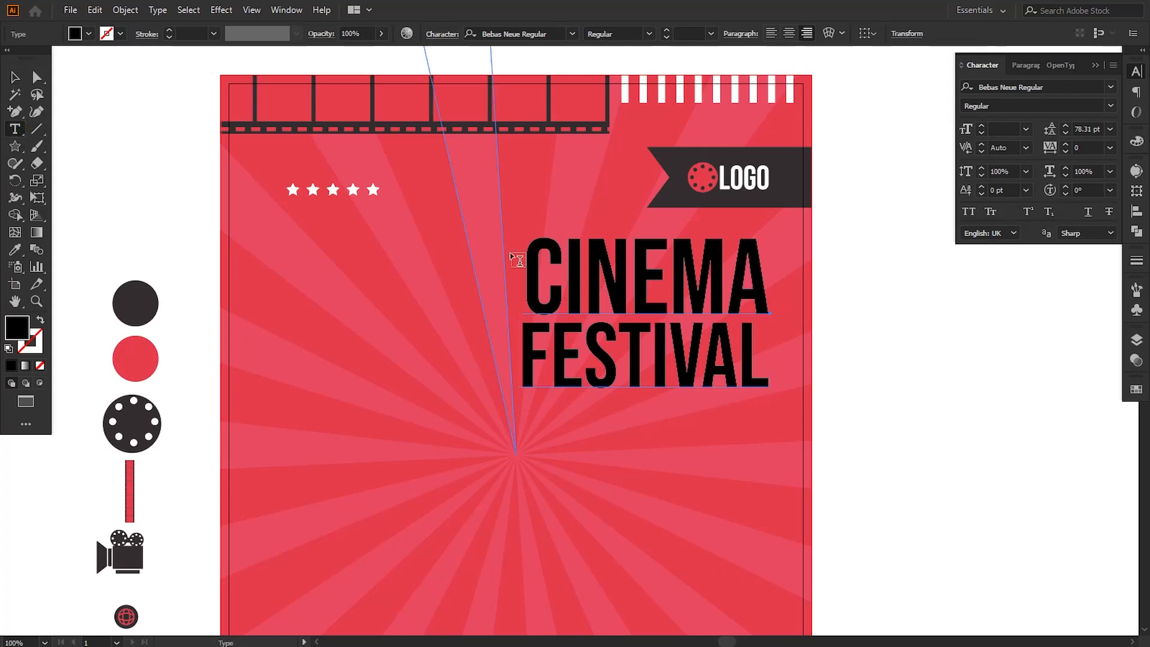
double_click(552, 269)
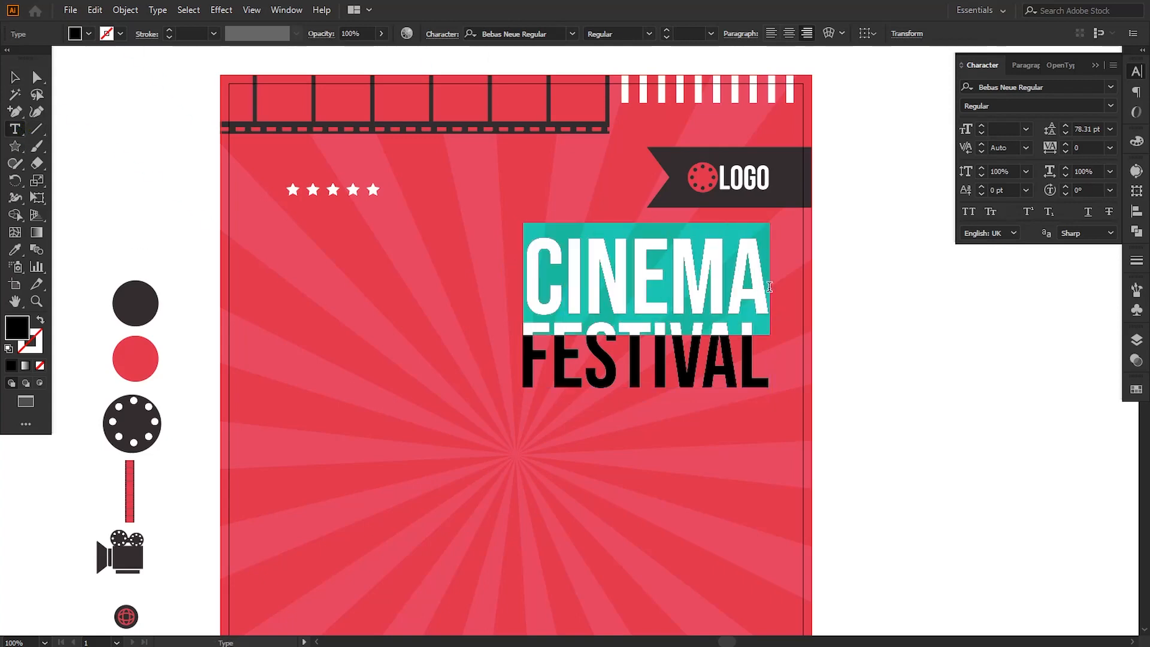
double_click(17, 327)
type("ffffff")
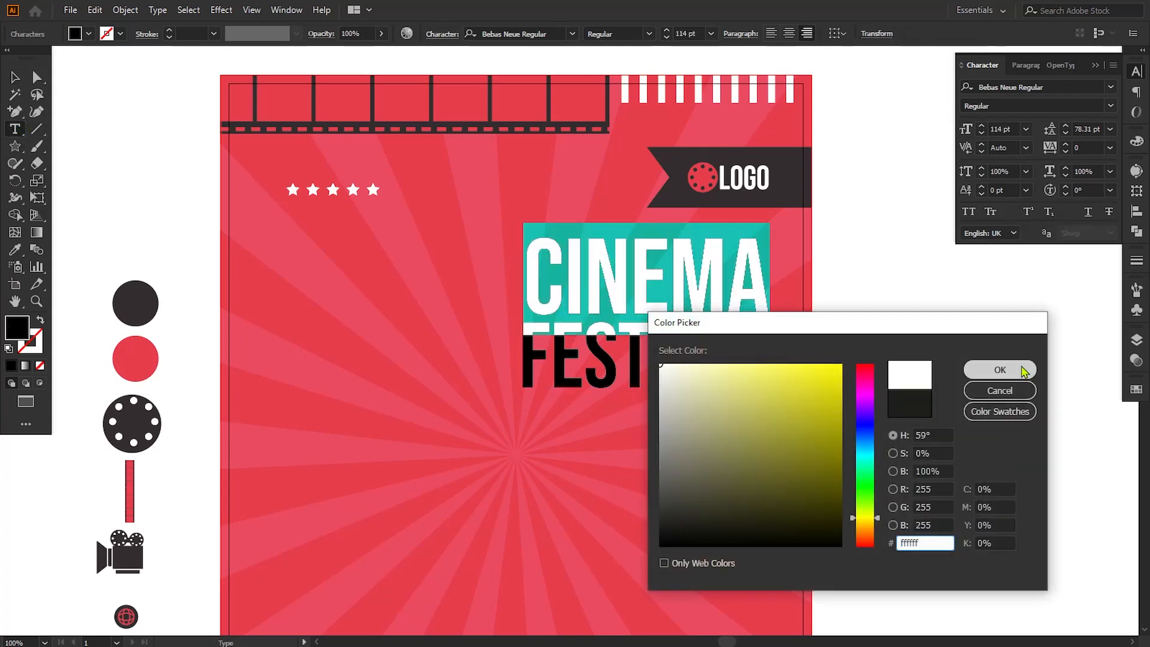
left_click(999, 369)
Step: Fill the word FESTIVAL with the dark circle's color, hex 352d2e
left_click(135, 303)
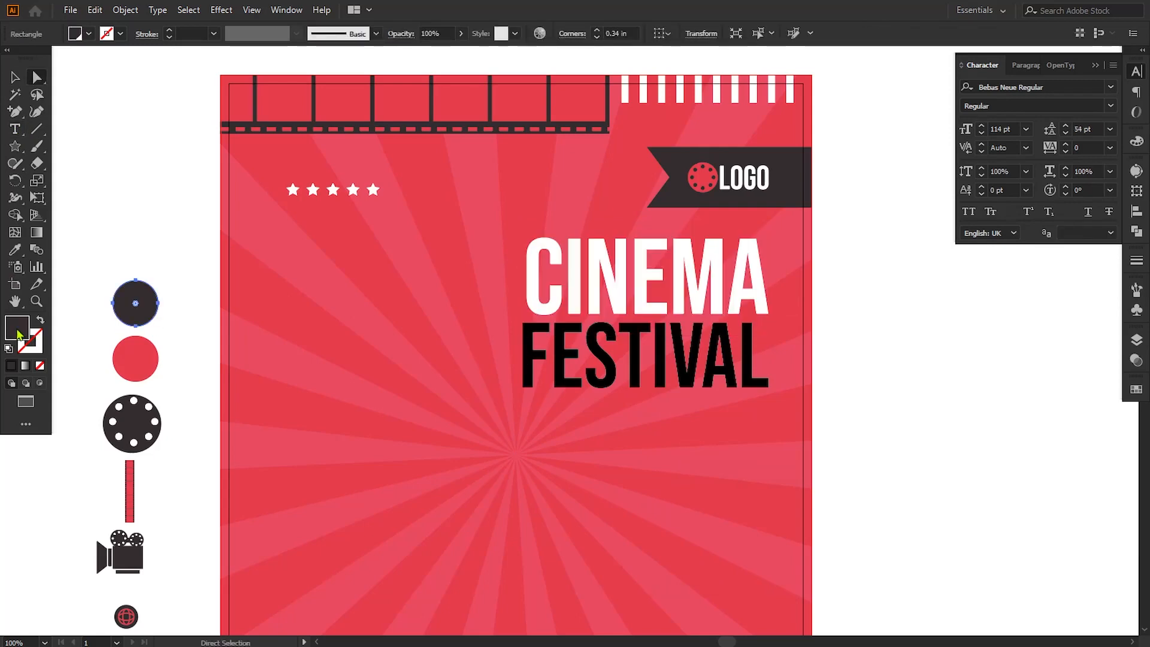
double_click(17, 333)
left_click(1000, 370)
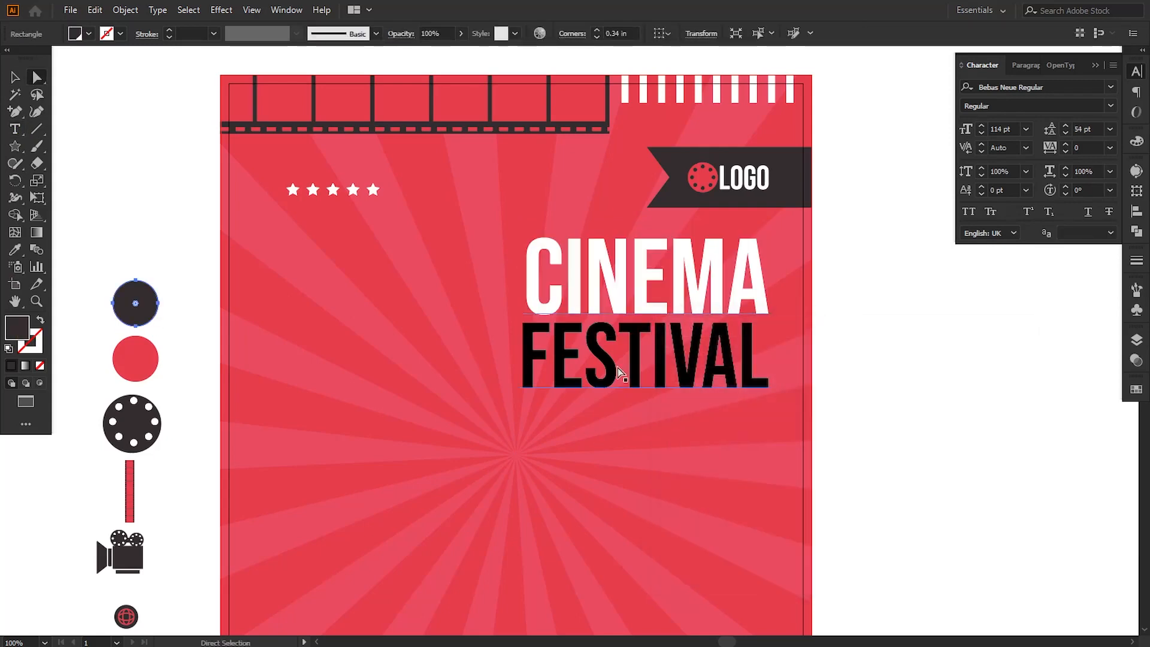
key("t")
left_click(573, 365)
double_click(532, 353)
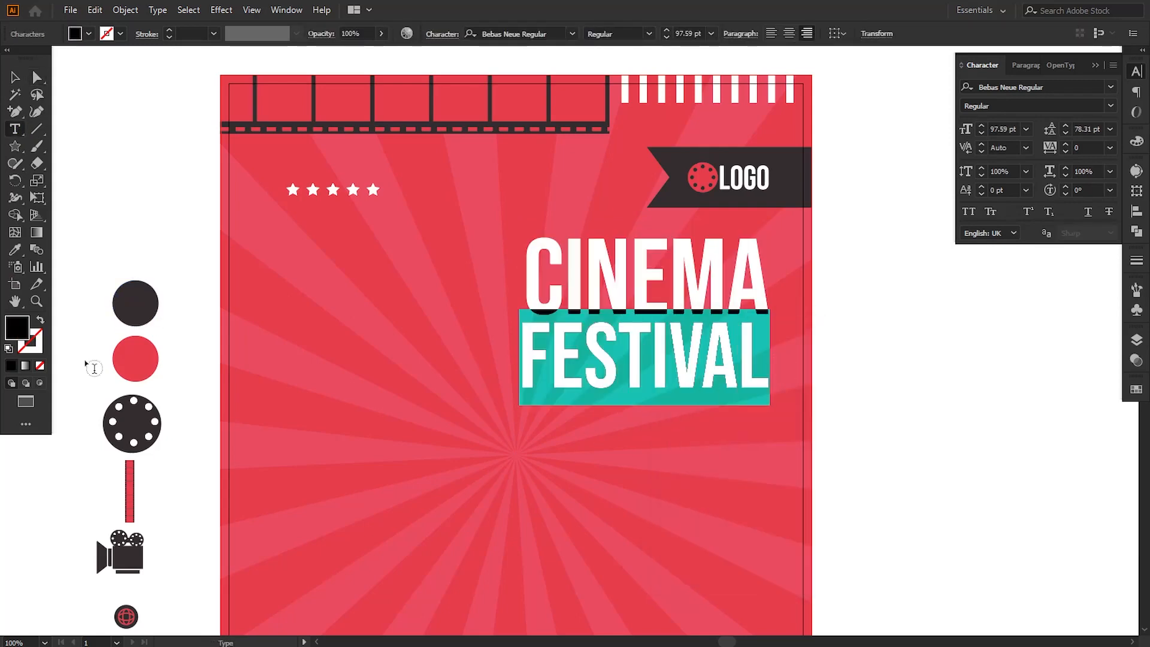
double_click(18, 333)
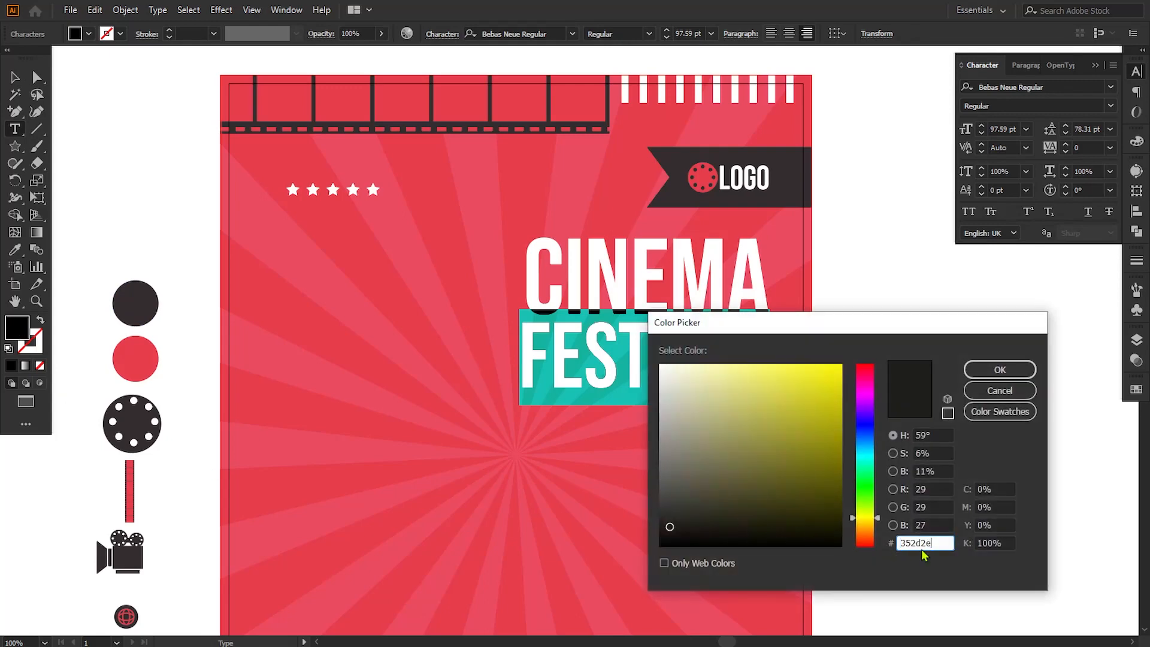
left_click(1000, 370)
key("Escape")
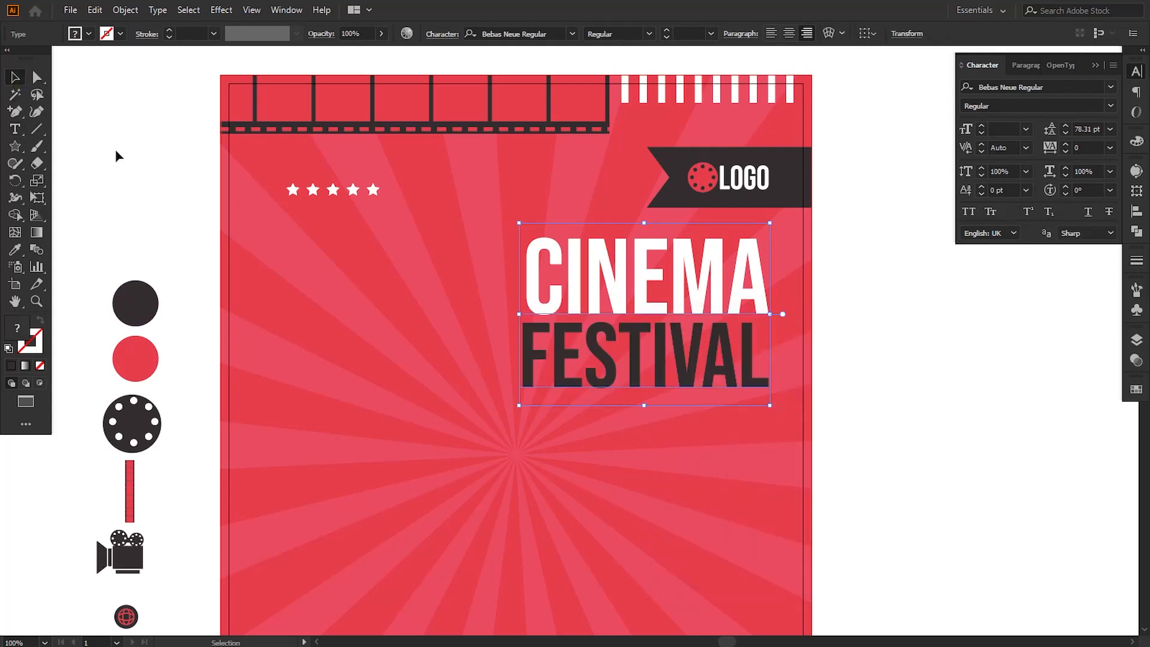
left_click(126, 172)
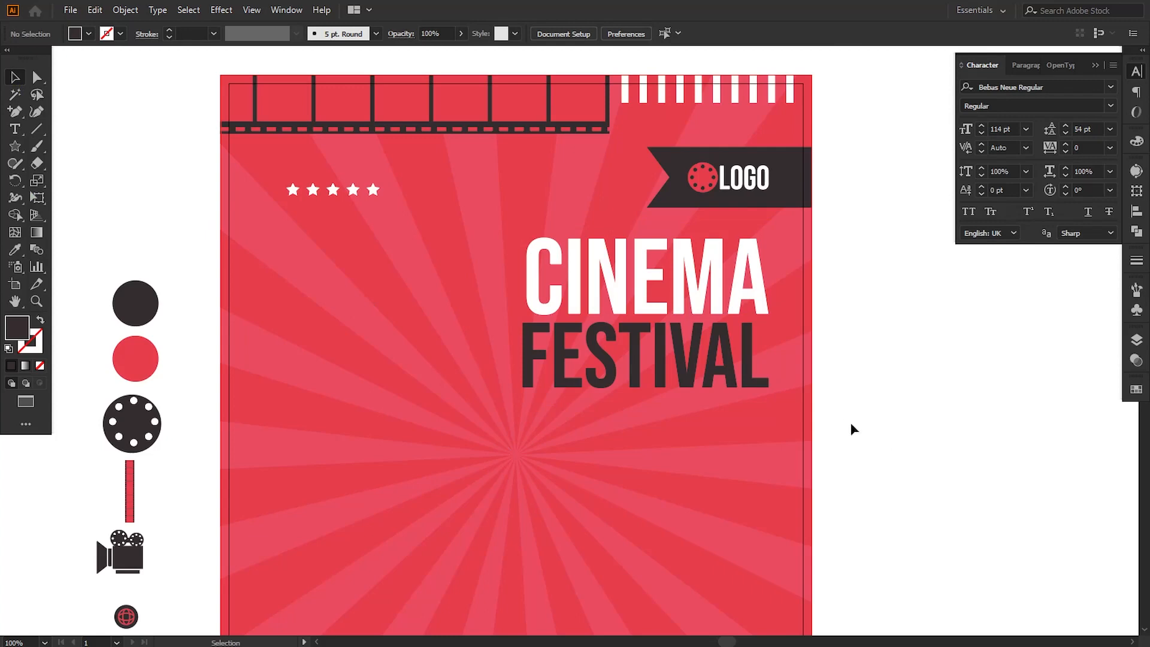
Step: Move the film camera icon from the pasteboard onto the poster below the title and bring it to the front
left_click_drag(847, 429, 858, 390)
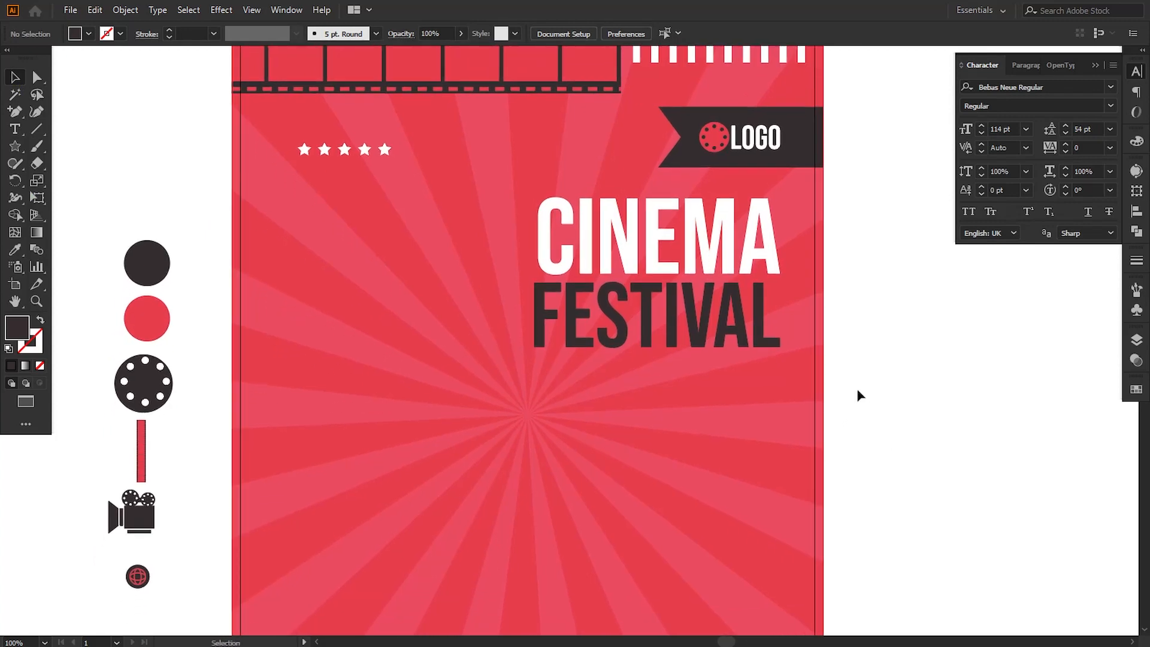
key("ctrl+minus")
left_click_drag(278, 467, 628, 436)
right_click(628, 436)
mouse_move(743, 361)
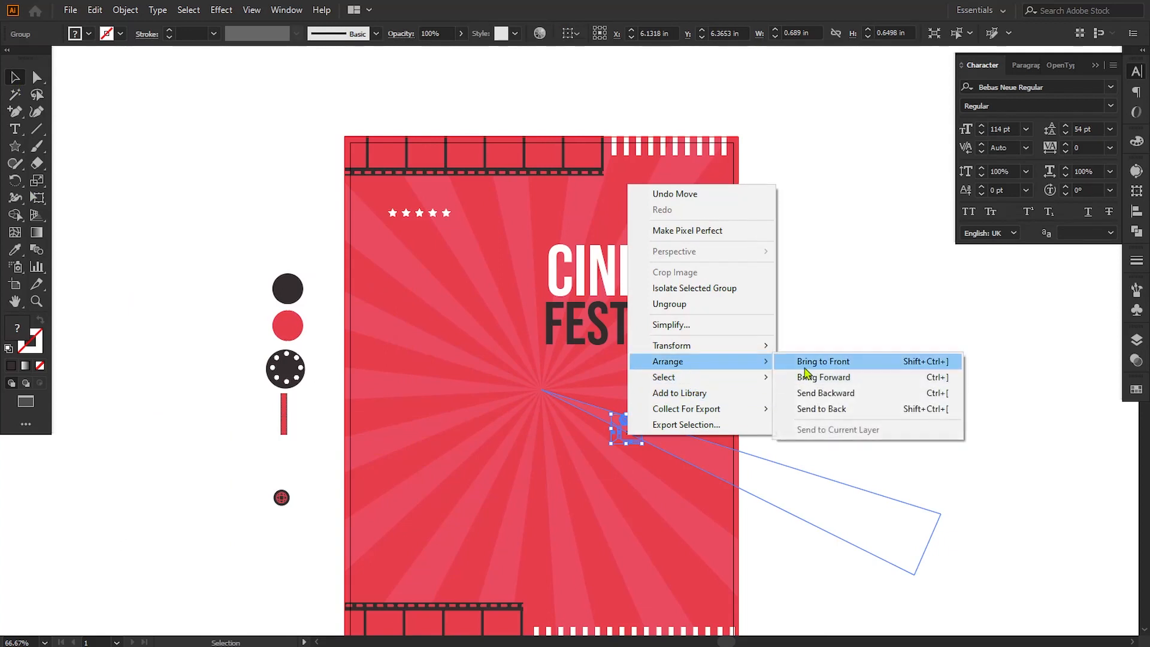
left_click(805, 365)
Step: Enlarge the film camera to about 2.51 in wide and move it down into the space between the title and the lower white bars
left_click_drag(642, 444, 689, 492)
key("Down")
key("Down")
key("Down")
key("Down")
key("Down")
key("Down")
key("Down")
key("Down")
key("Down")
key("Down")
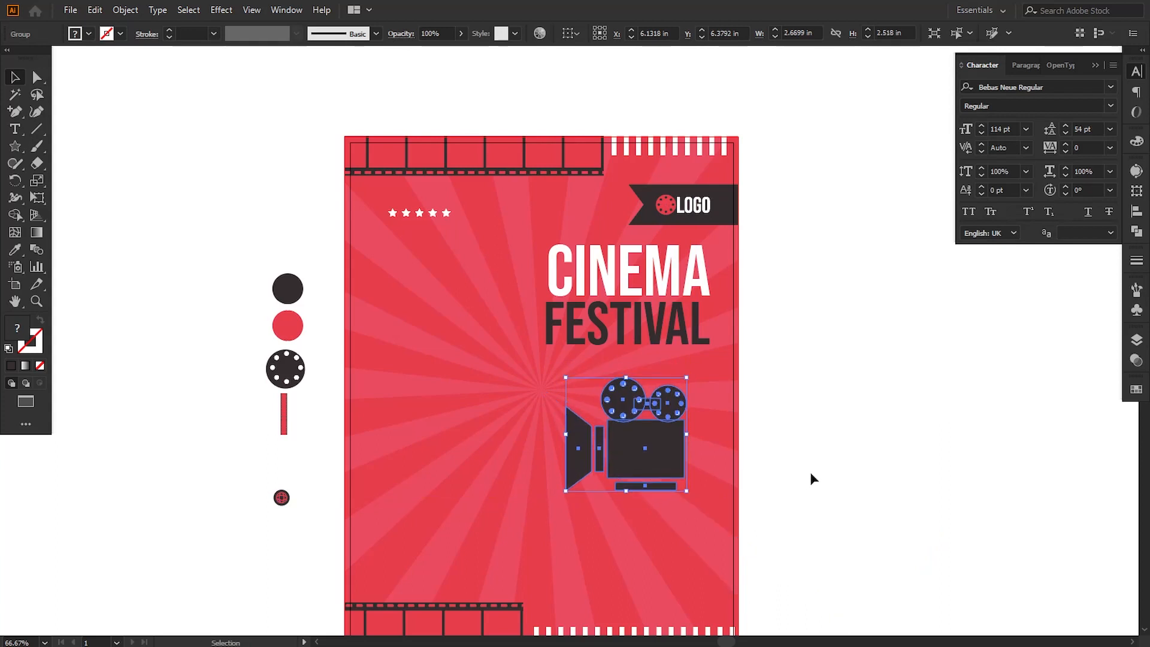
key("Down")
key("Down")
key("Down")
key("Down")
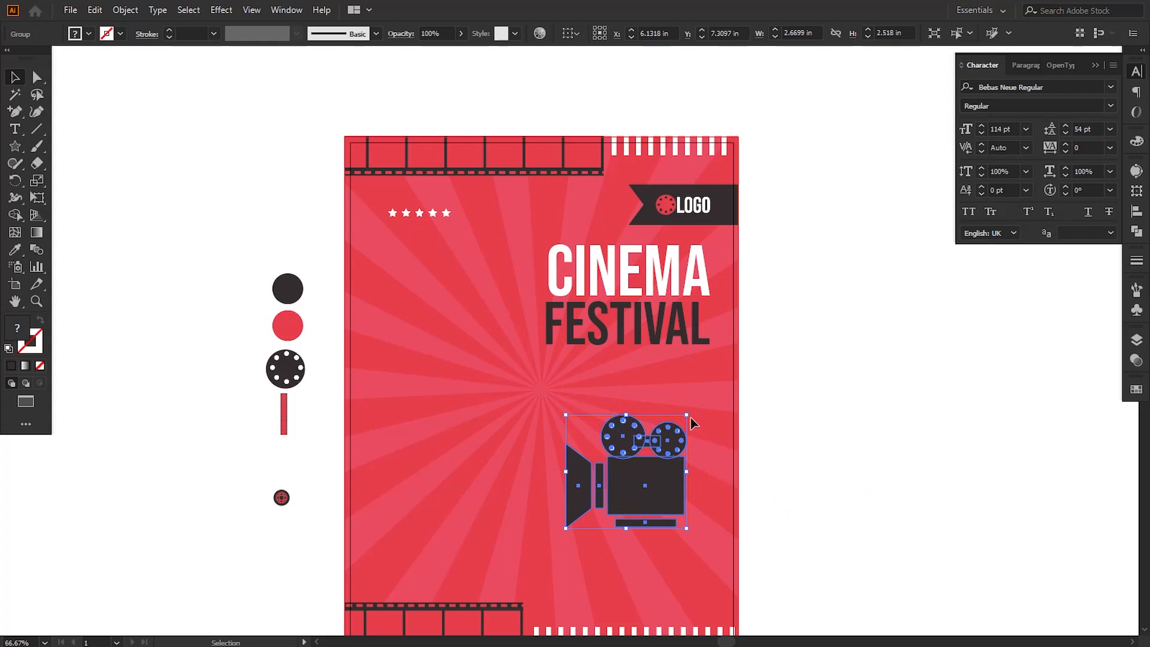
left_click_drag(687, 414, 683, 417)
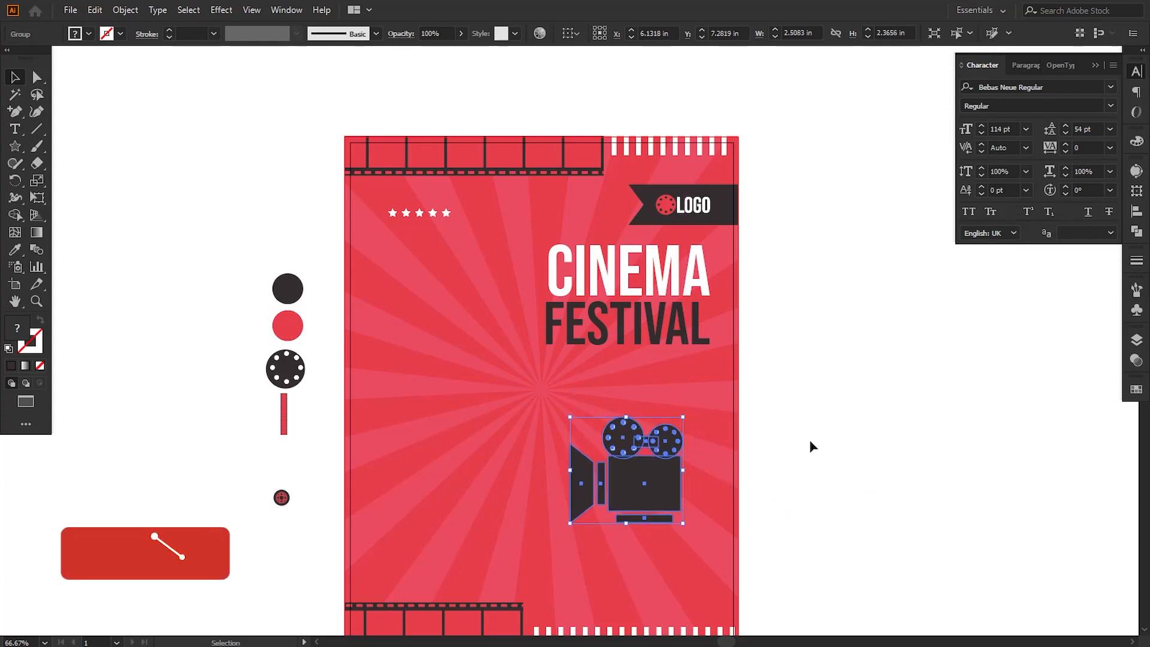
left_click(810, 441)
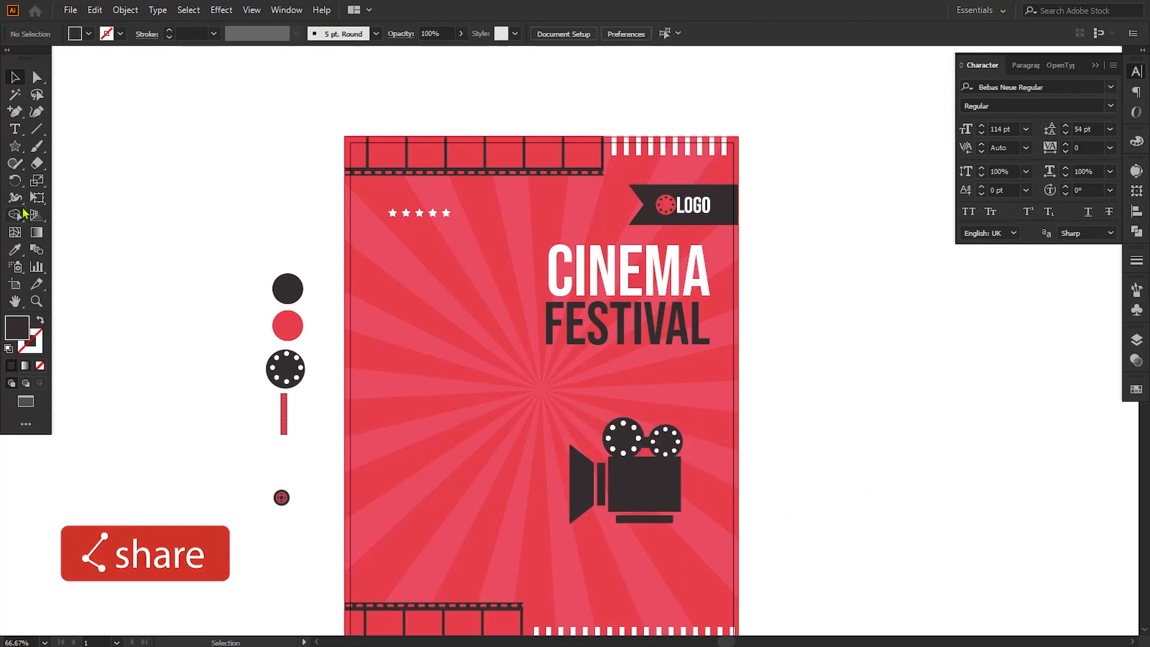
Step: Draw a dark horizontal bar about 4.06 in wide and 0.12 in high just below the word FESTIVAL
left_click_drag(19, 153, 90, 146)
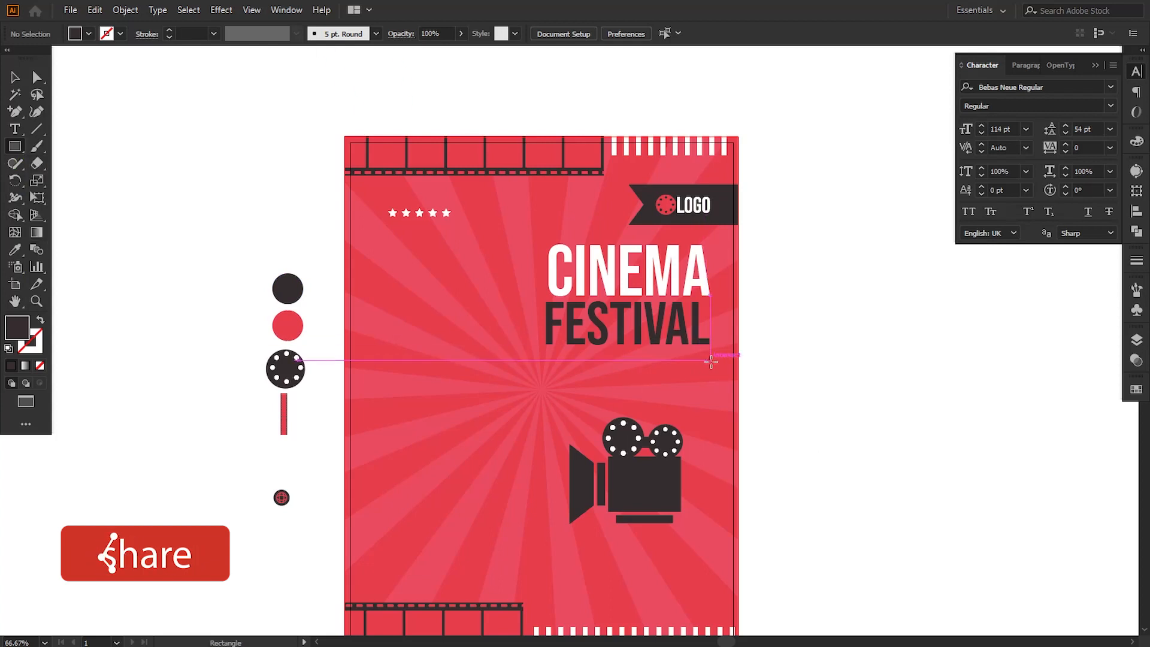
left_click_drag(707, 361, 530, 363)
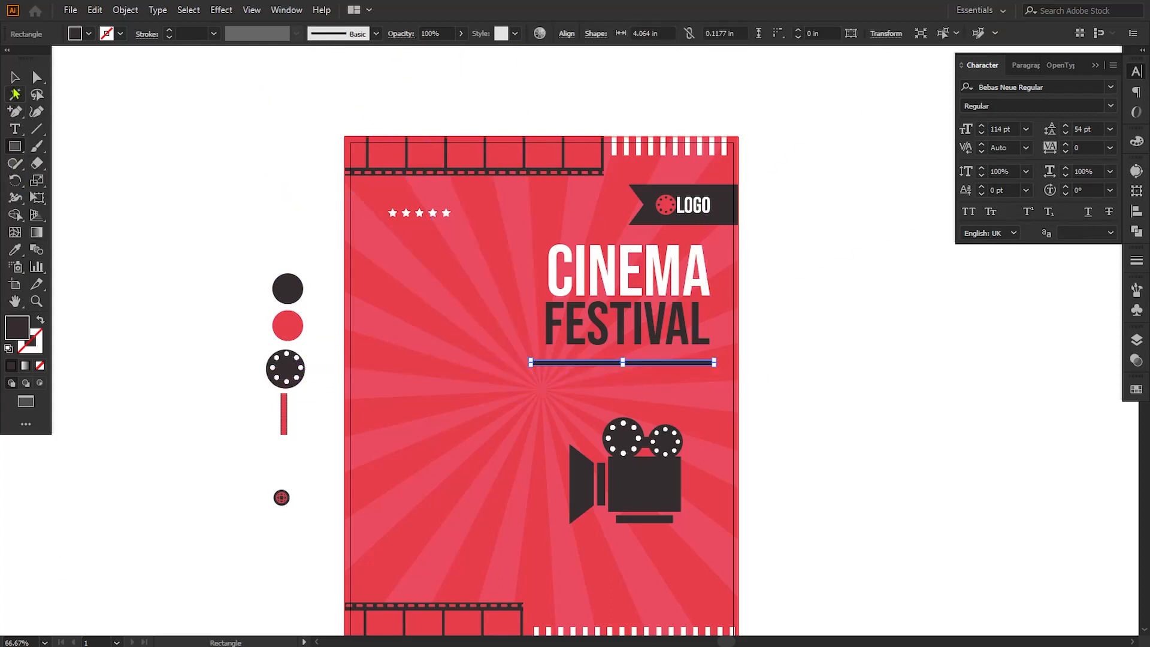
left_click(15, 77)
left_click(800, 382)
Step: Align the bar's right end with the right edge of FESTIVAL and thin it to about 0.024 in high
key("ctrl+plus")
key("ctrl+plus")
key("ctrl+plus")
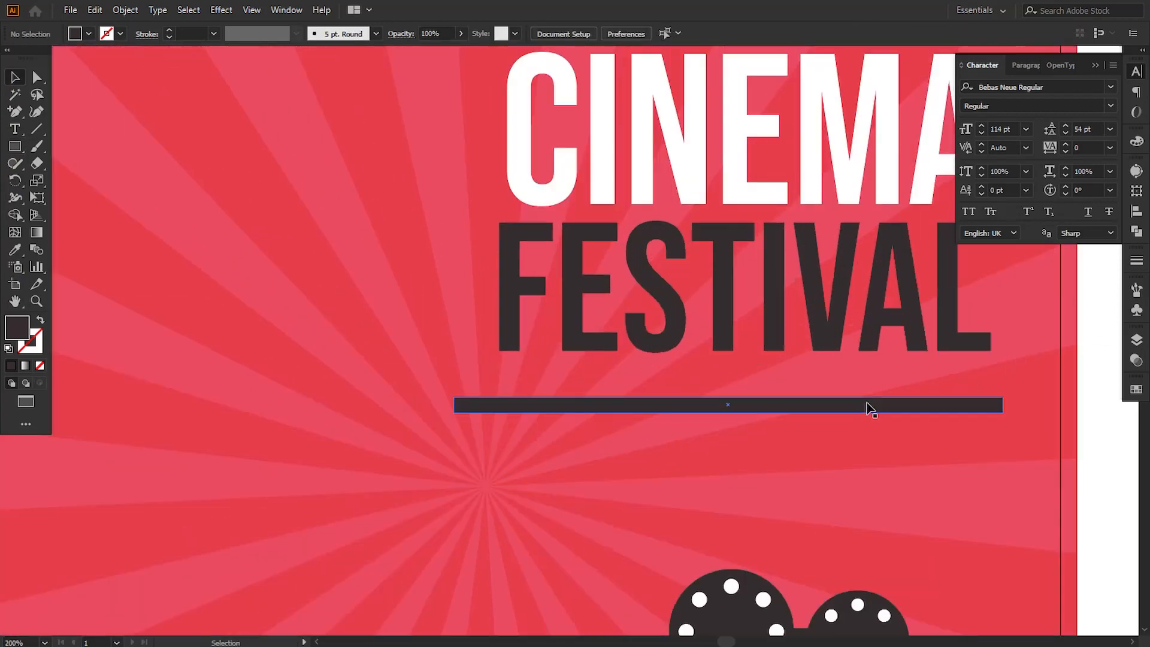
left_click_drag(871, 409, 859, 413)
left_click_drag(904, 415, 900, 415)
left_click_drag(718, 417, 721, 407)
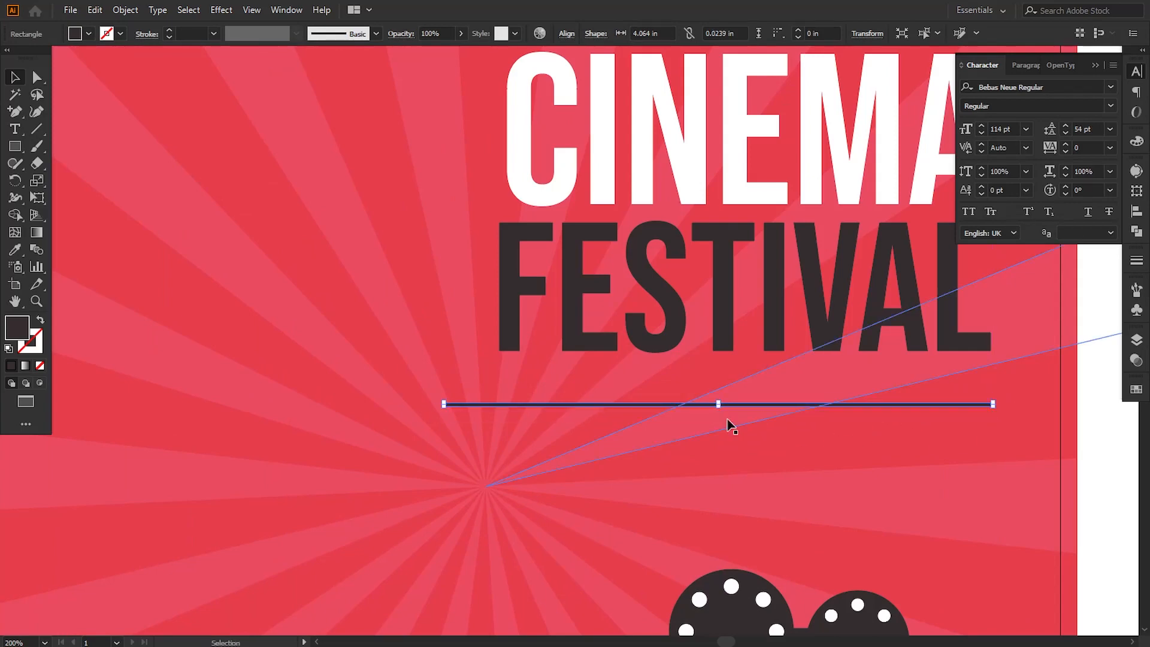
left_click(1082, 432)
Step: Shorten the line from its left end to about 2.83 in, keeping its right end aligned with the title
key("ctrl+plus")
key("ctrl+plus")
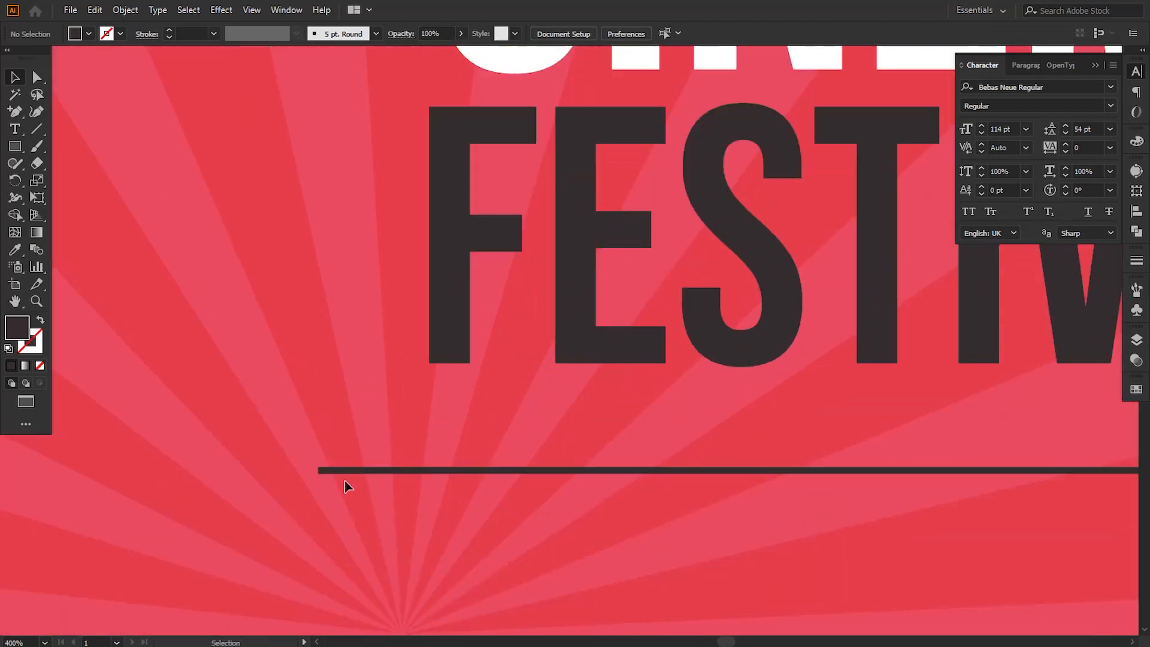
left_click(344, 471)
left_click(35, 79)
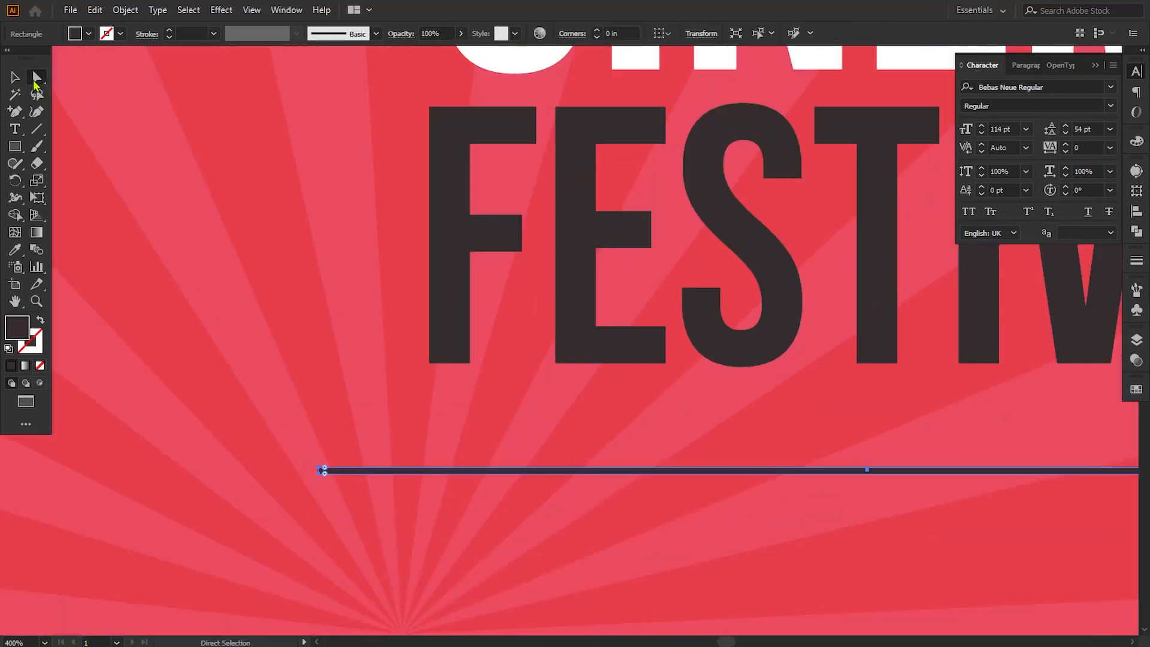
left_click(319, 467)
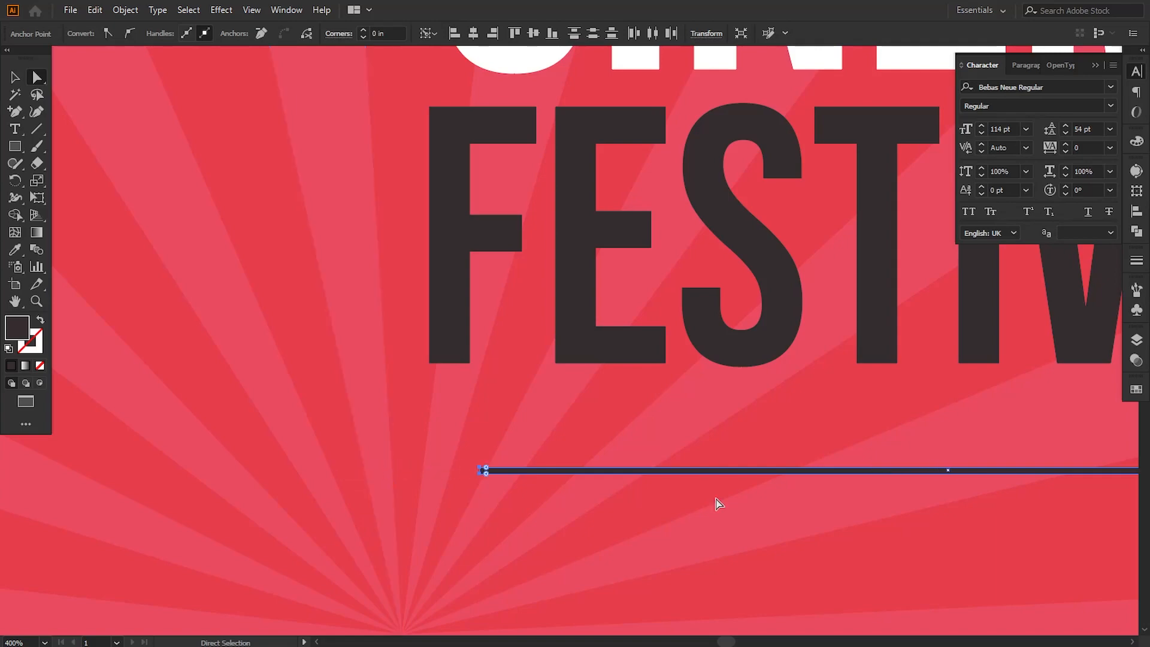
key("ctrl+minus")
key("ctrl+minus")
key("ctrl+minus")
key("ctrl+minus")
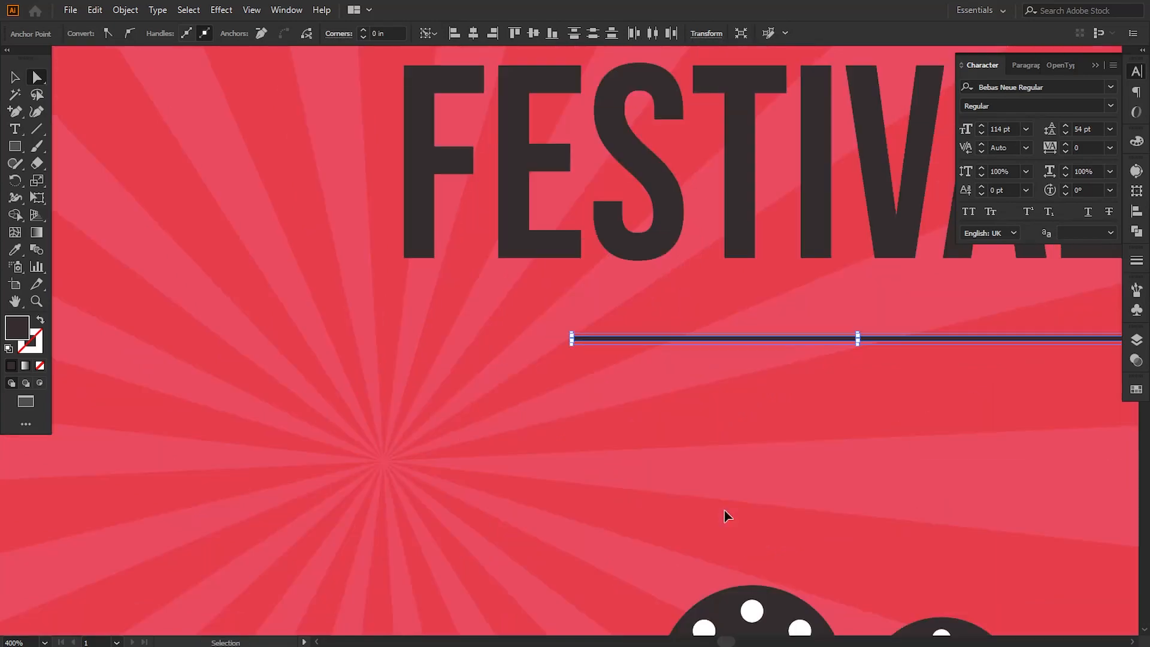
left_click(945, 460)
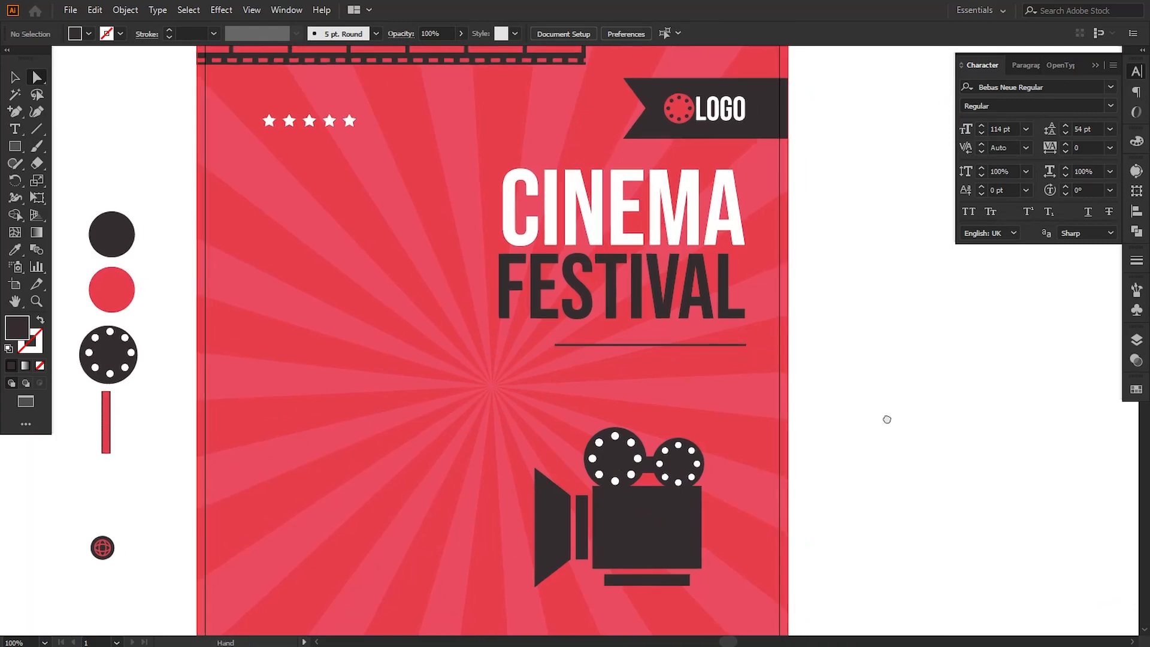
Step: Thin the line below FESTIVAL further to about 0.012 in high
key("v")
key("ctrl+plus")
key("ctrl+plus")
key("ctrl+plus")
key("ctrl+plus")
key("ctrl+plus")
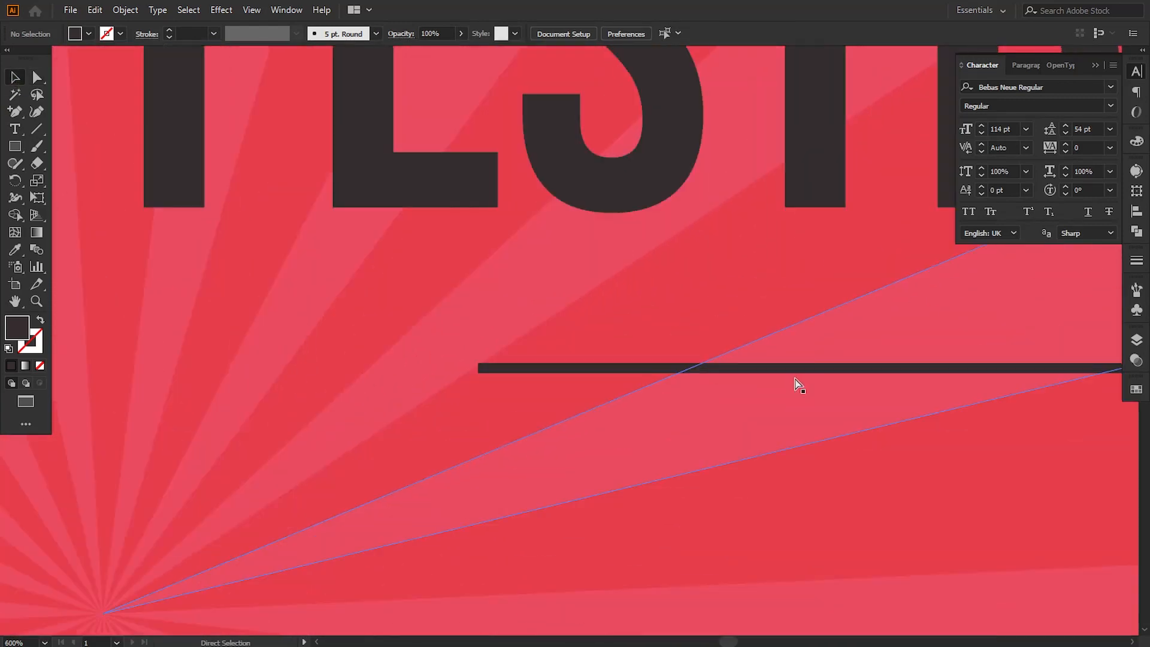
left_click(889, 370)
key("space")
left_click_drag(1096, 407, 785, 395)
left_click_drag(741, 360, 742, 356)
key("ctrl+minus")
key("ctrl+minus")
key("ctrl+minus")
key("ctrl+minus")
key("ctrl+minus")
key("ctrl+minus")
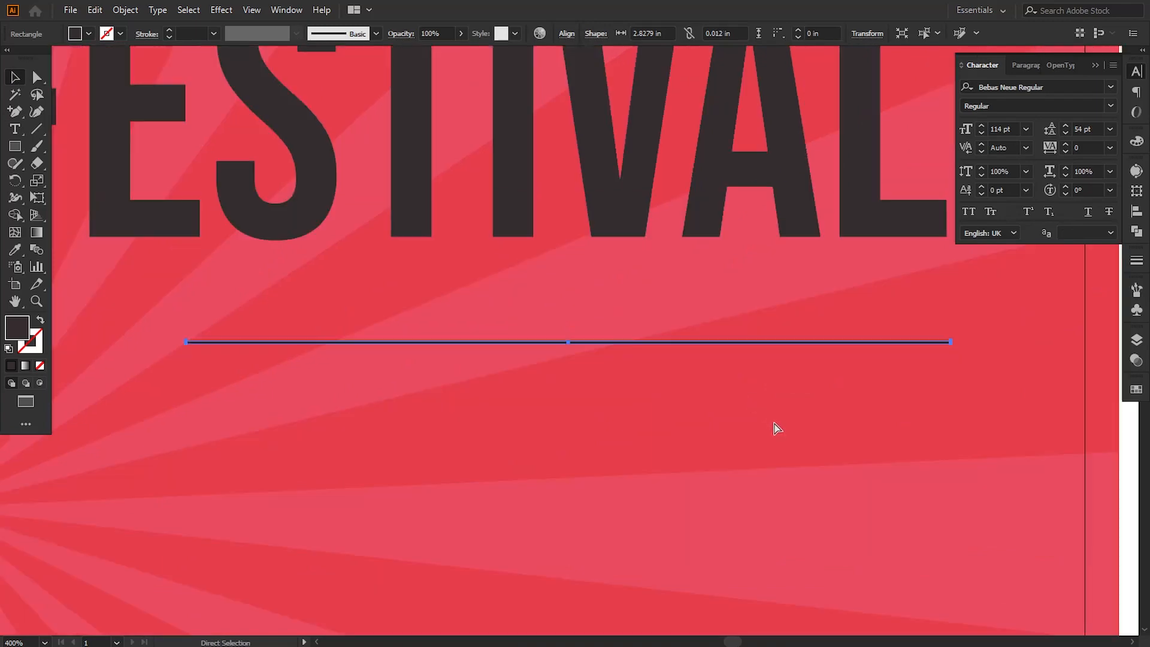
left_click(948, 448)
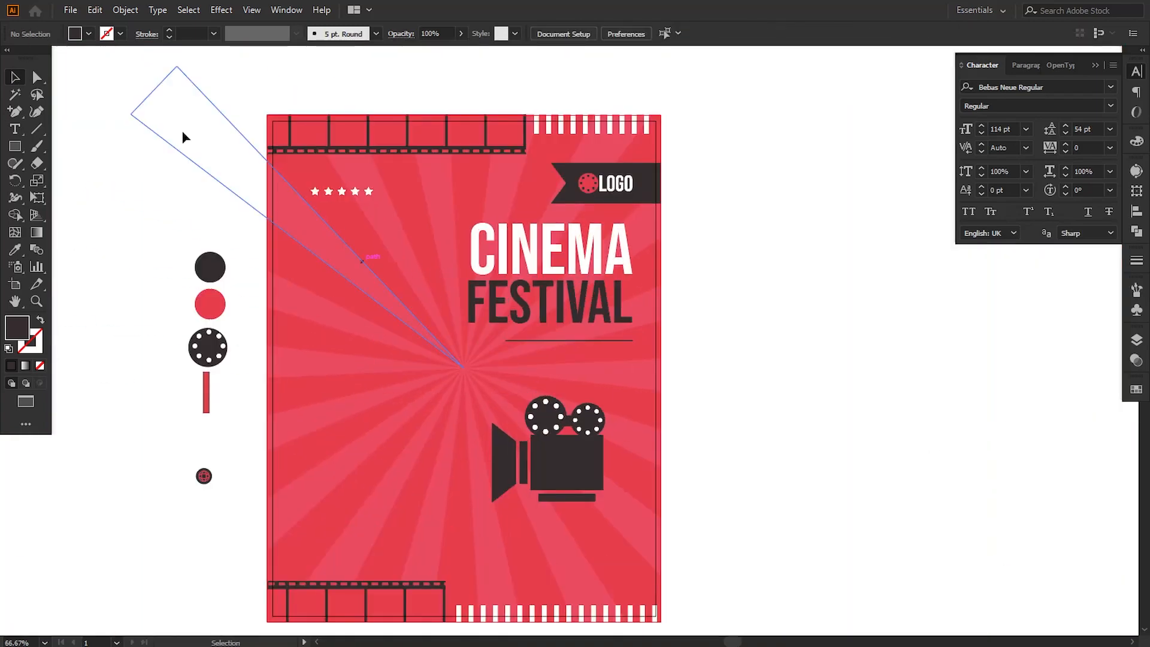
Step: Move the thin line slightly down to widen its gap from FESTIVAL
left_click(15, 76)
left_click(584, 341)
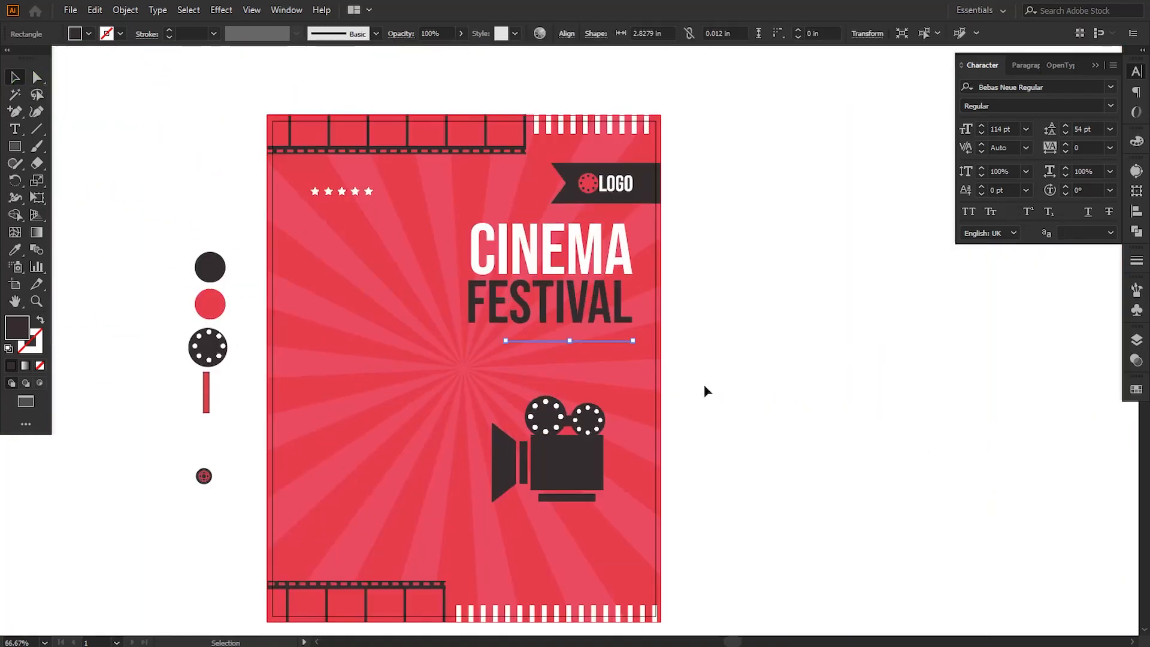
key("Down")
left_click(716, 400)
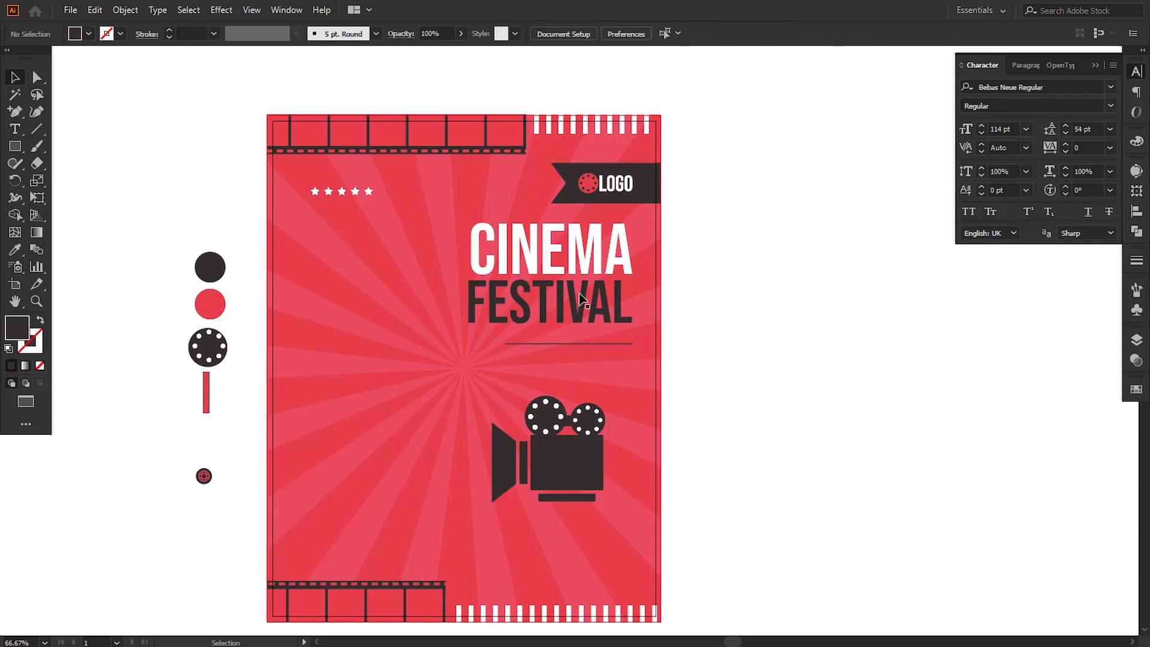
Step: Place a copy of the five white stars below the thin line, above the film camera
left_click(369, 192)
left_click(355, 191, "shift")
left_click(341, 192, "shift")
left_click(328, 192, "shift")
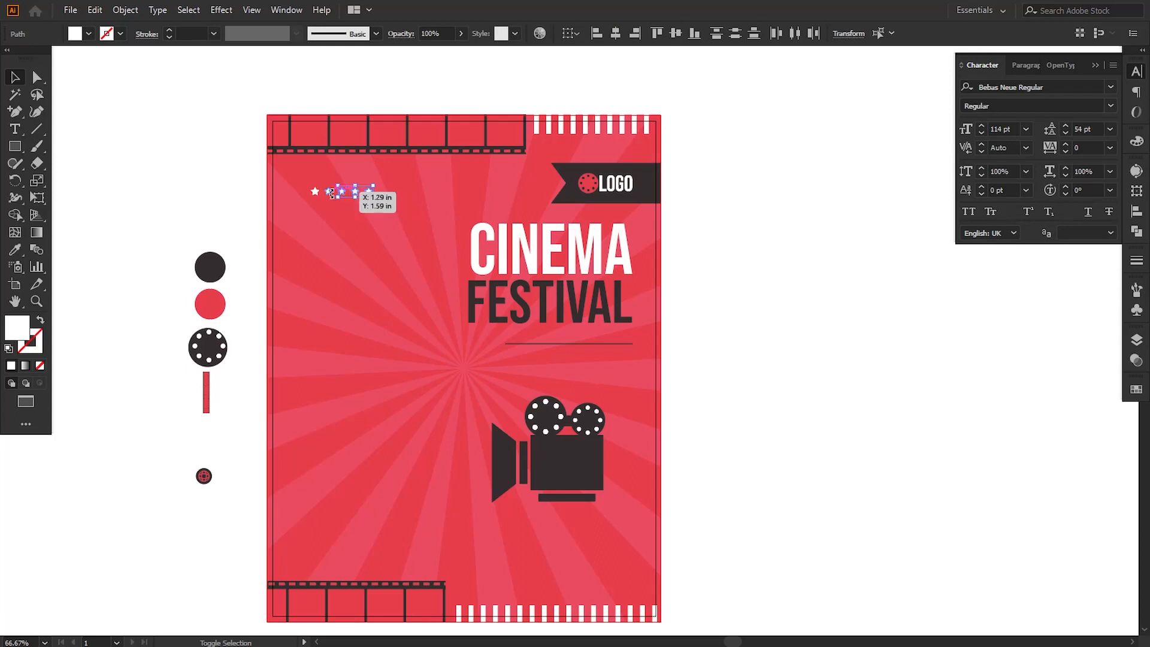
left_click(315, 192, "shift")
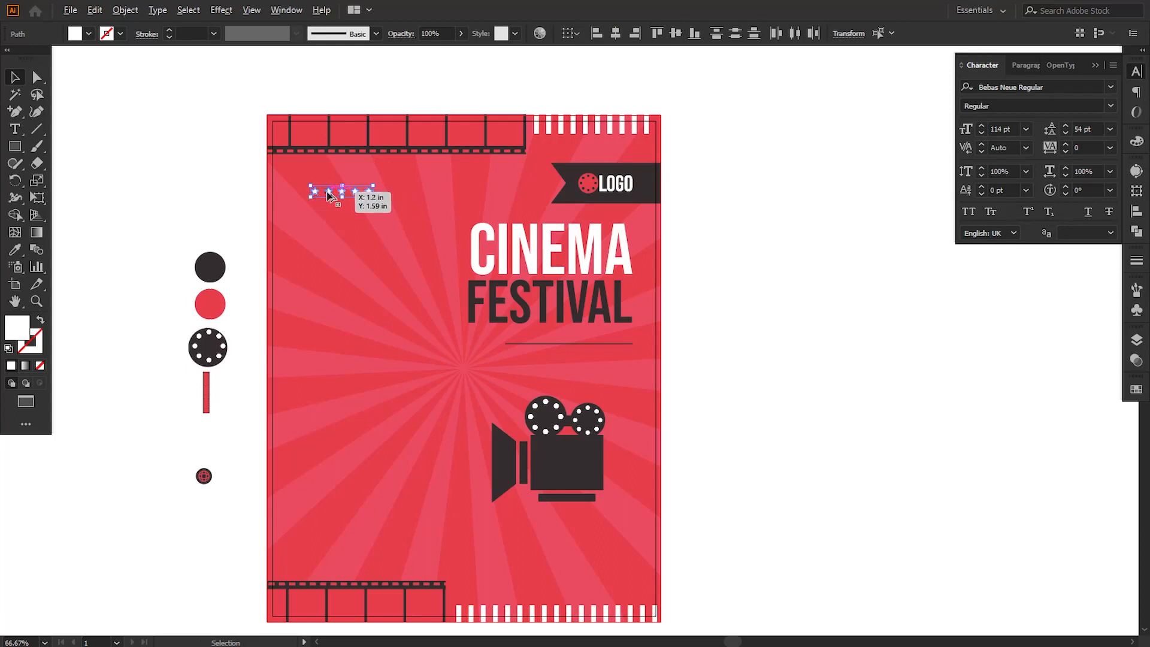
left_click_drag(328, 194, 574, 375)
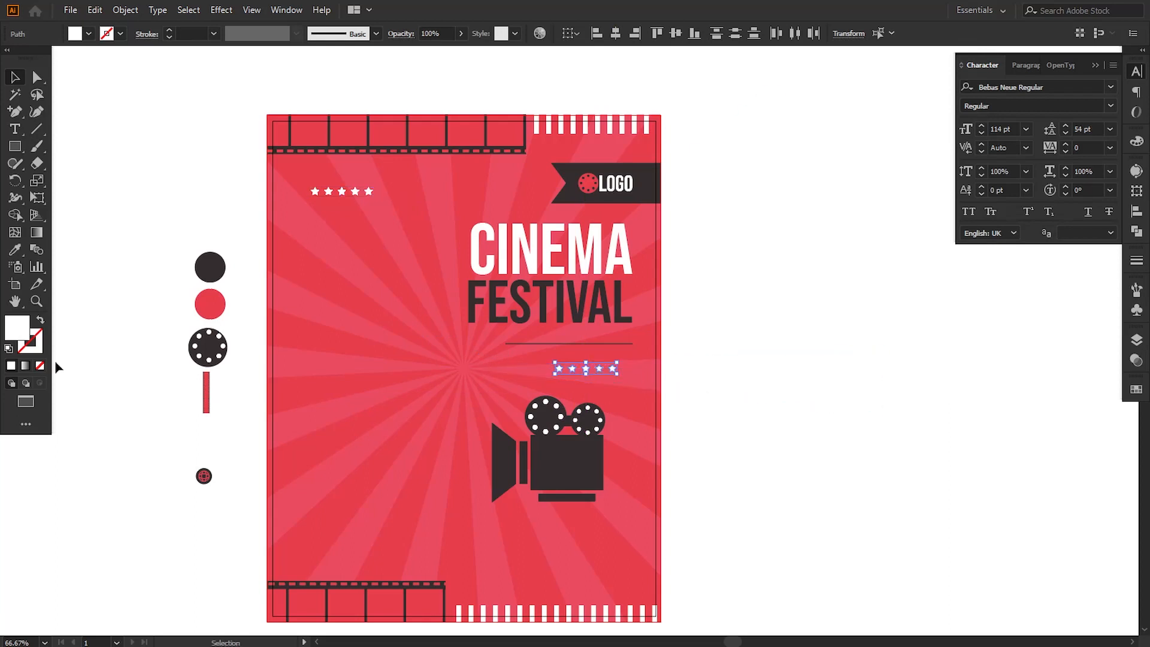
Step: Fill the copied stars with the dark circle's color and nudge the thin line slightly down toward them
key("u")
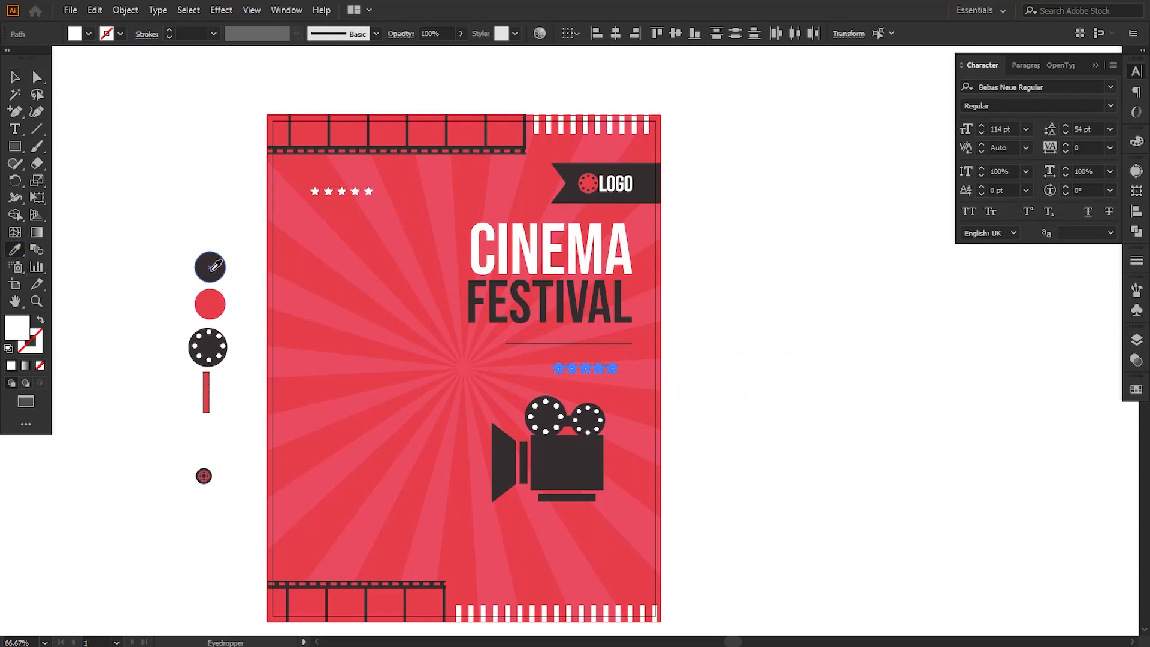
left_click(211, 269)
key("v")
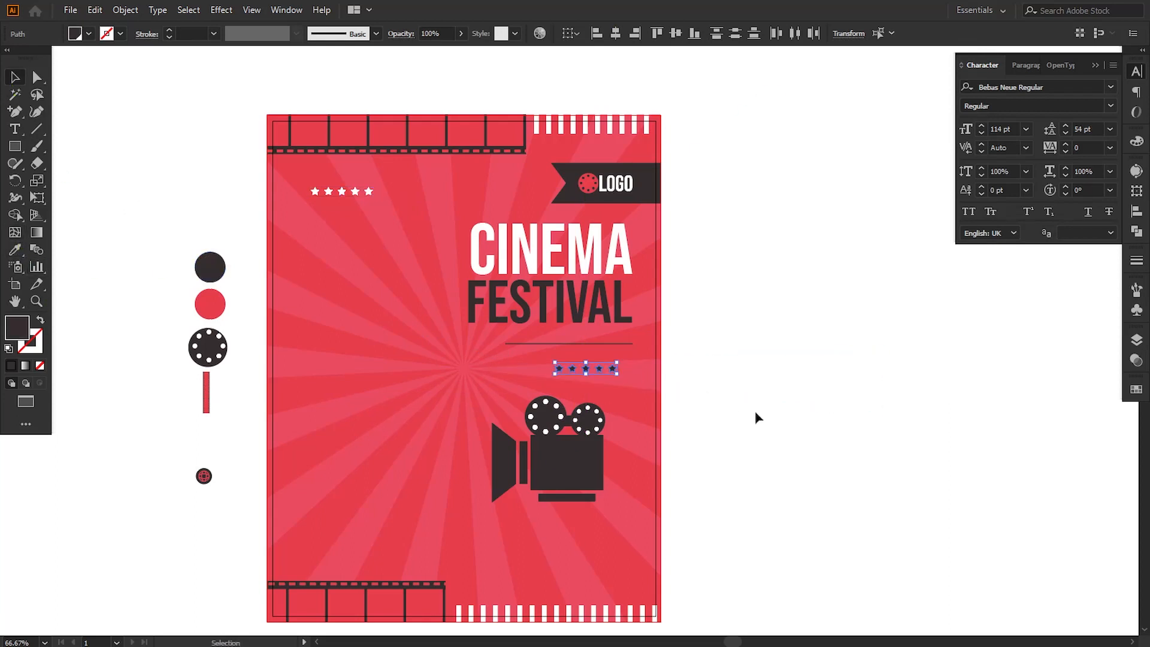
left_click(755, 411)
left_click(611, 345)
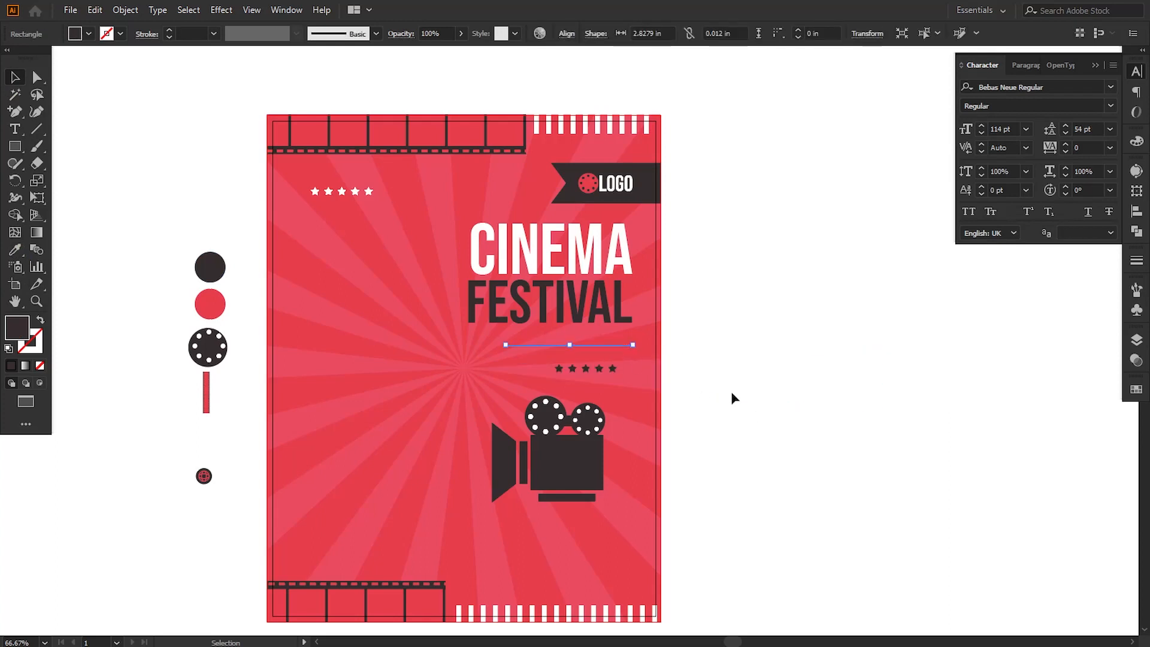
left_click(716, 419)
Step: Shrink the film camera to about 2.39 in wide and move it right to line up with the title's right edge
left_click(593, 461)
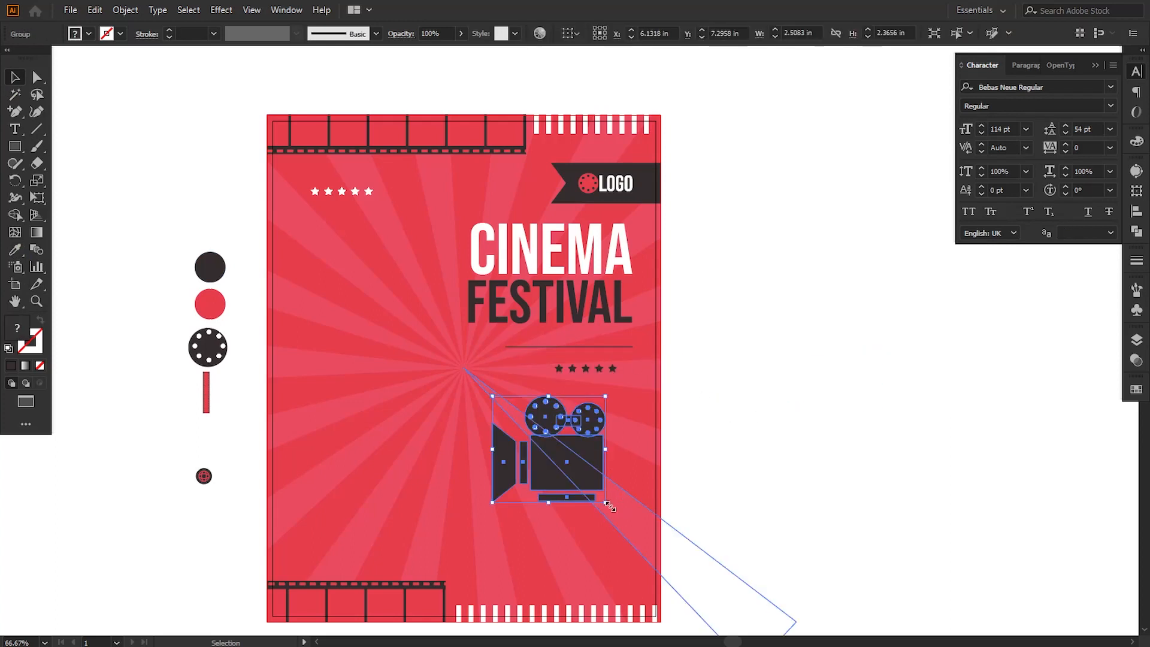
left_click_drag(607, 505, 602, 505)
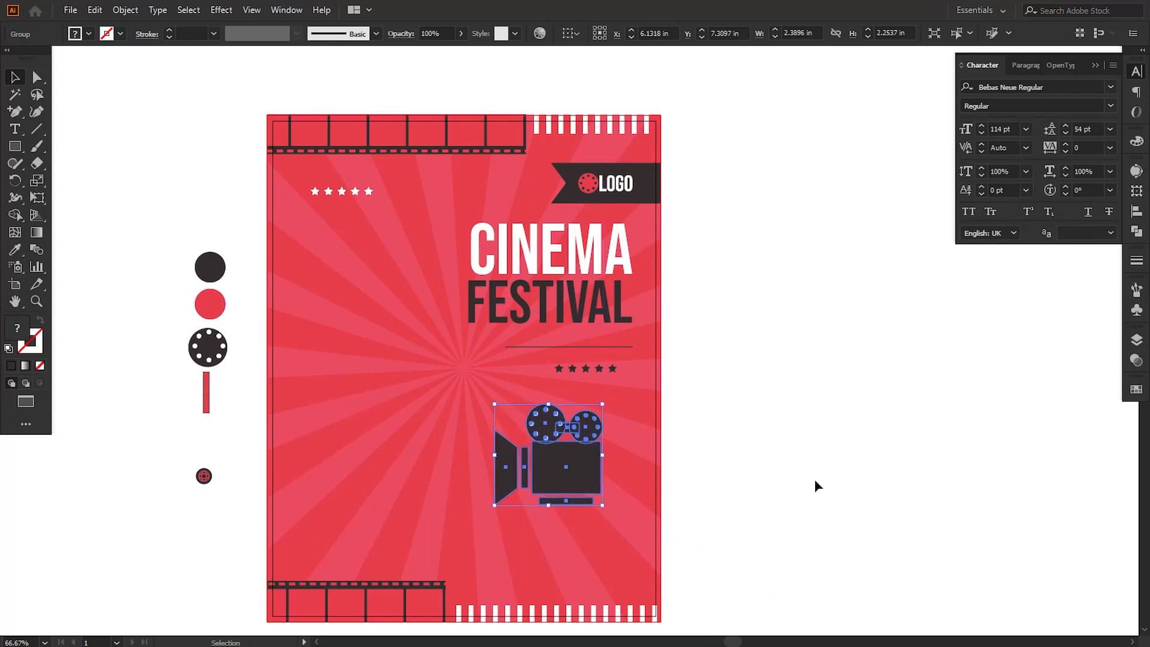
key("Down")
key("Right")
key("Right")
key("Right")
key("Right")
key("Right")
key("Right")
key("Right")
key("Right")
key("Right")
key("Right")
key("Right")
key("Right")
key("Right")
key("Right")
key("Right")
key("Right")
key("Right")
key("Right")
key("Right")
key("Right")
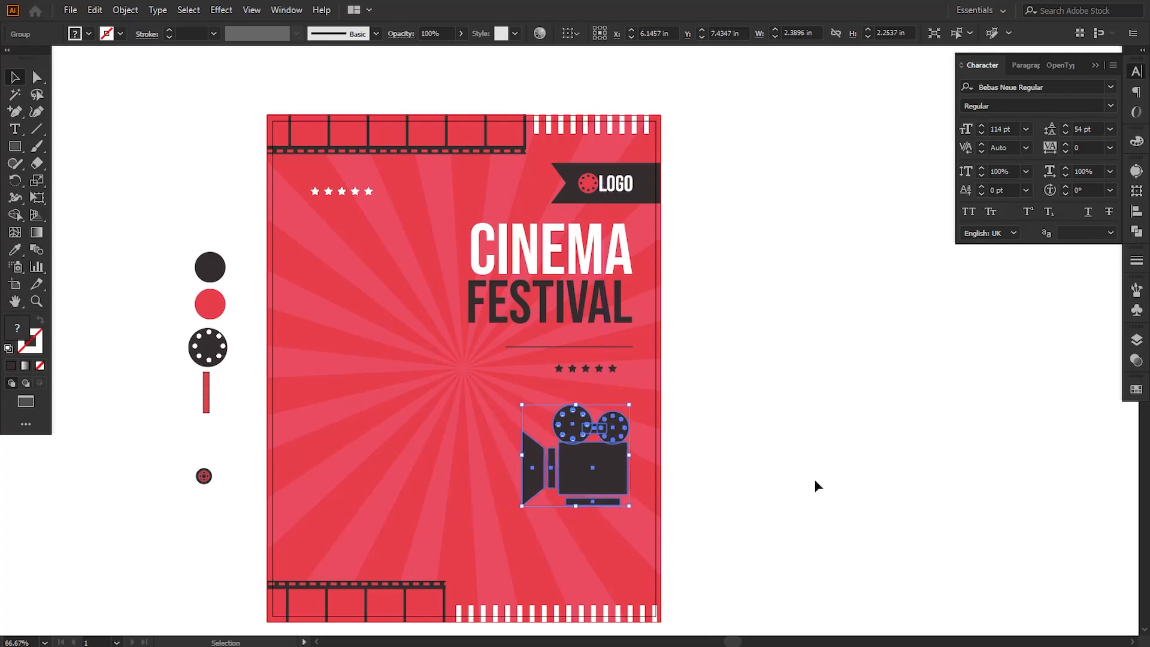
key("Right")
key("Right")
key("Right")
key("Right")
left_click(817, 485)
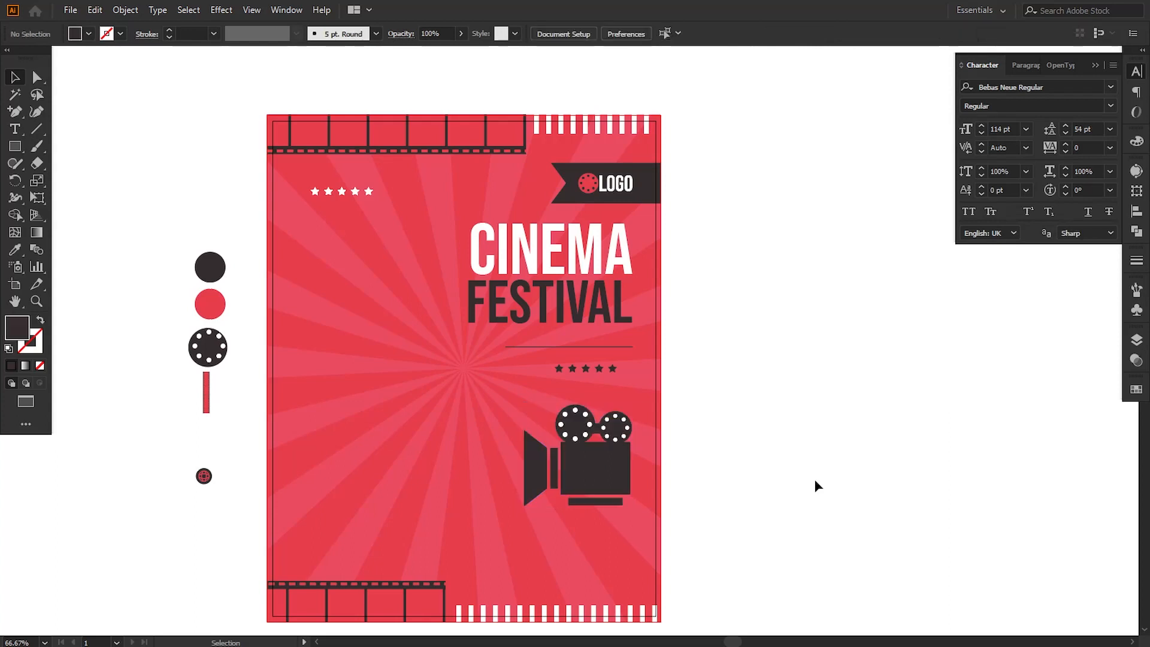
Step: Outline a dark light-beam shape with the Pen tool, widening from the camera lens's upper corner past the poster's left edge and back to its lower corner
left_click_drag(746, 463, 757, 452)
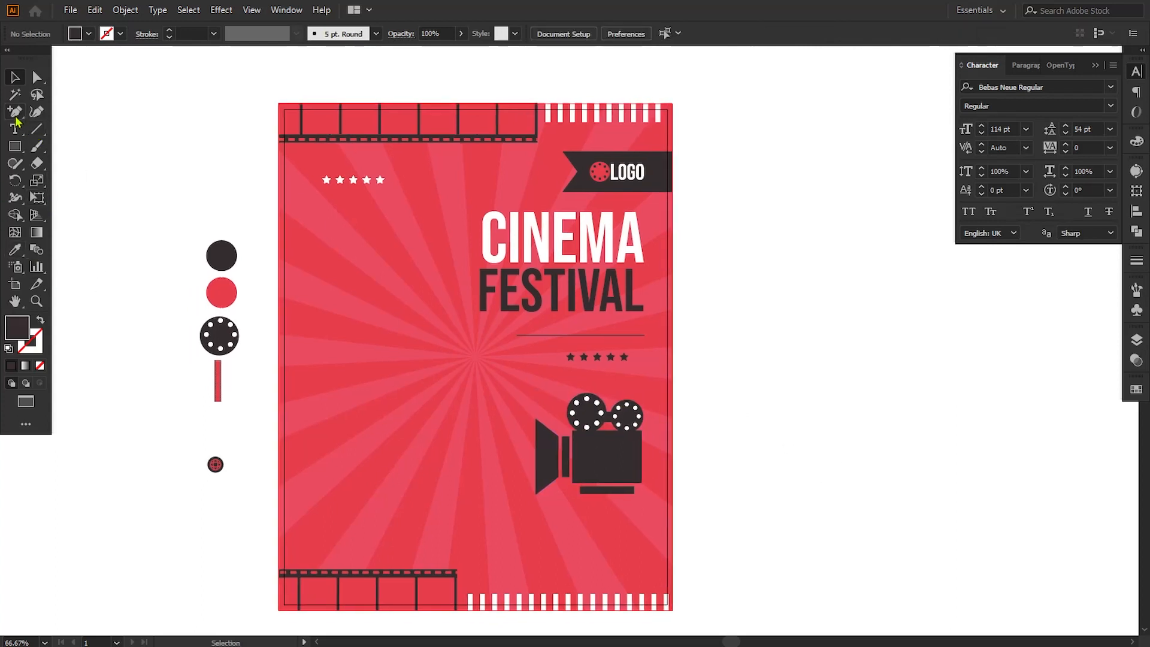
left_click_drag(17, 120, 78, 108)
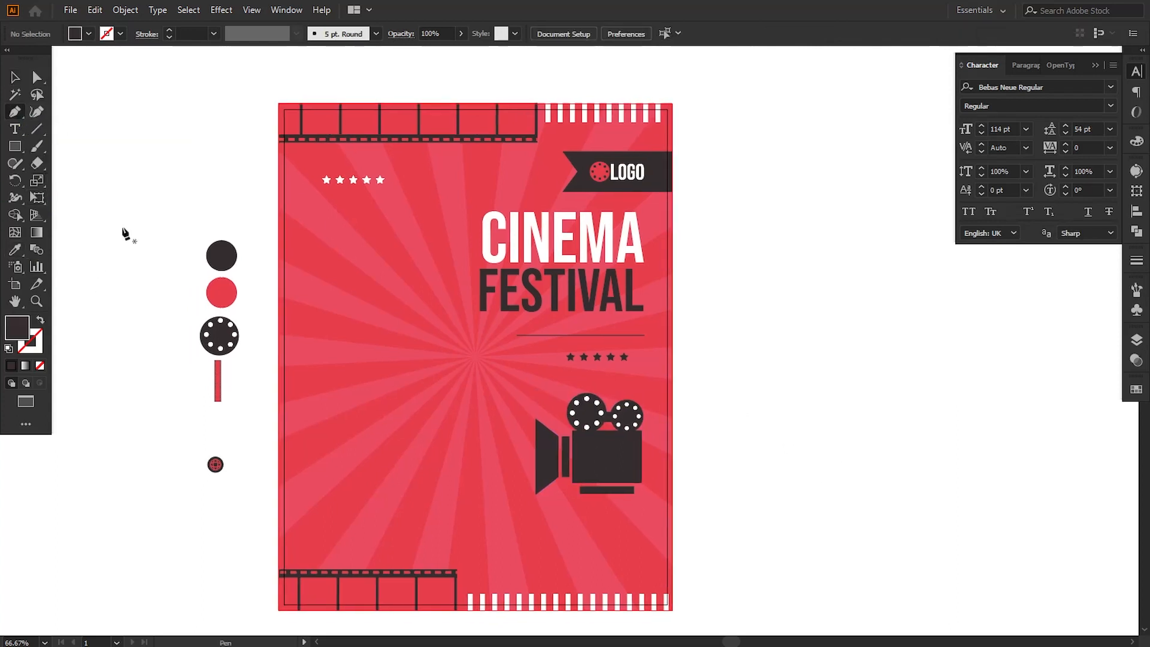
left_click(537, 421)
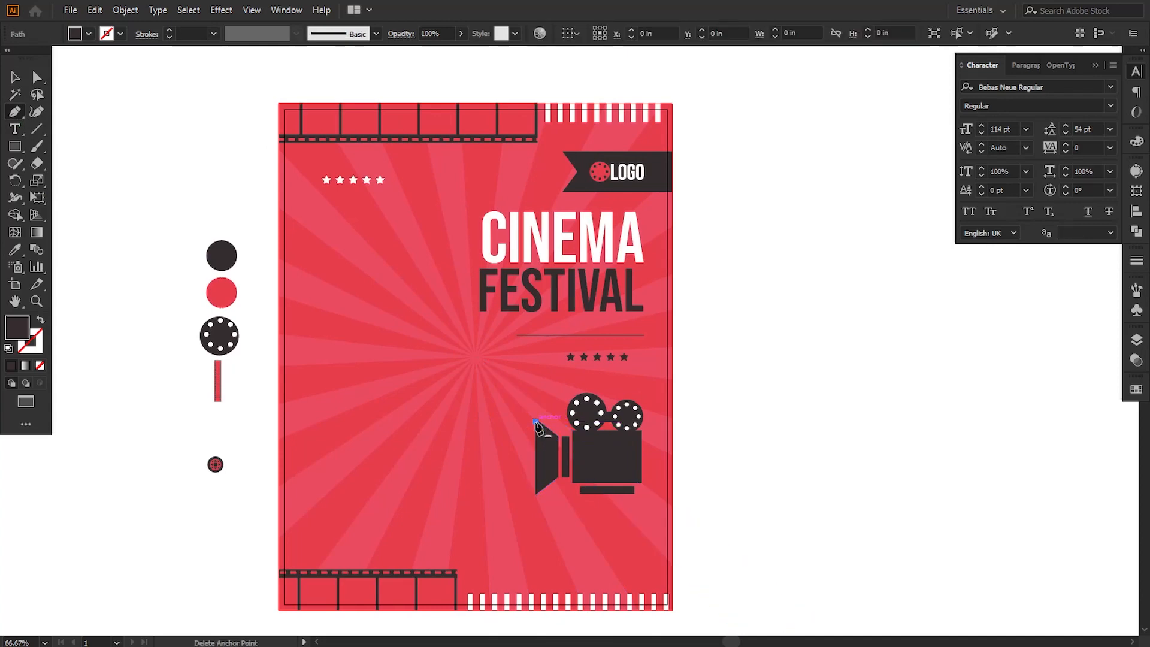
left_click(267, 224)
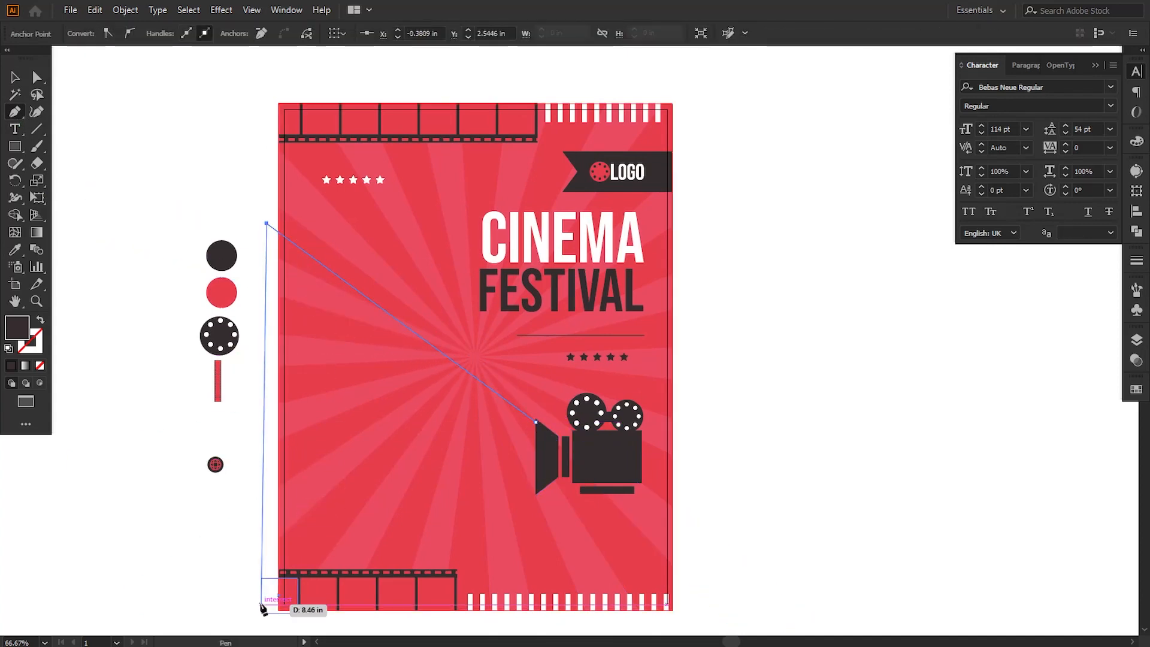
key("space")
left_click_drag(261, 606, 270, 528)
left_click(276, 558, "shift")
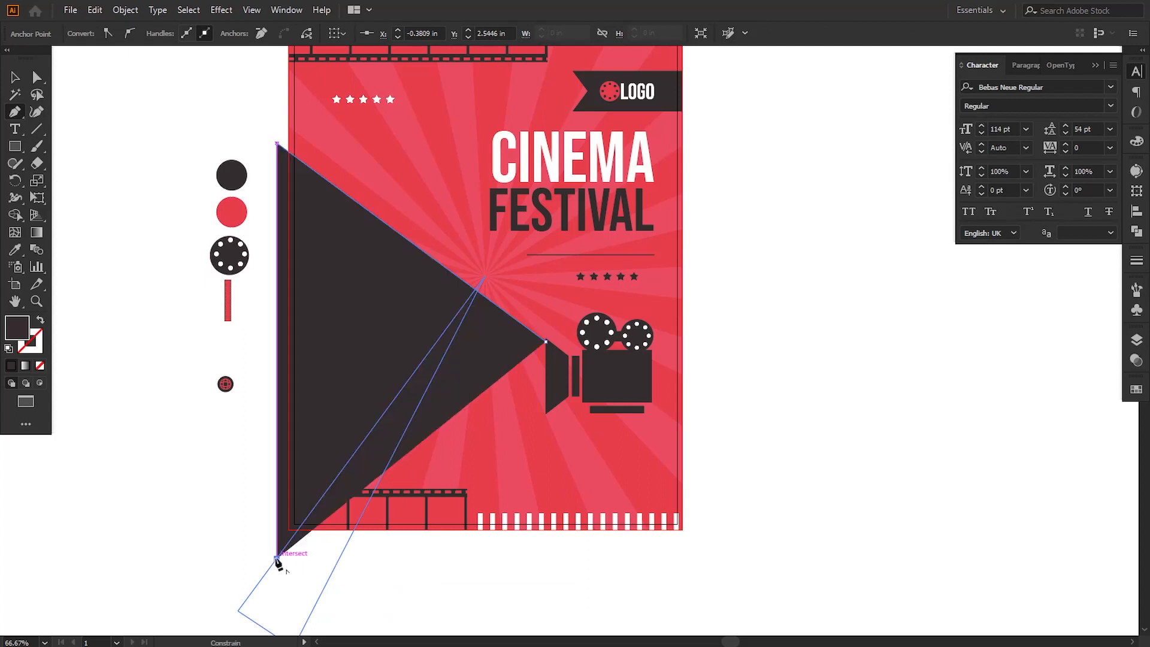
left_click(545, 413)
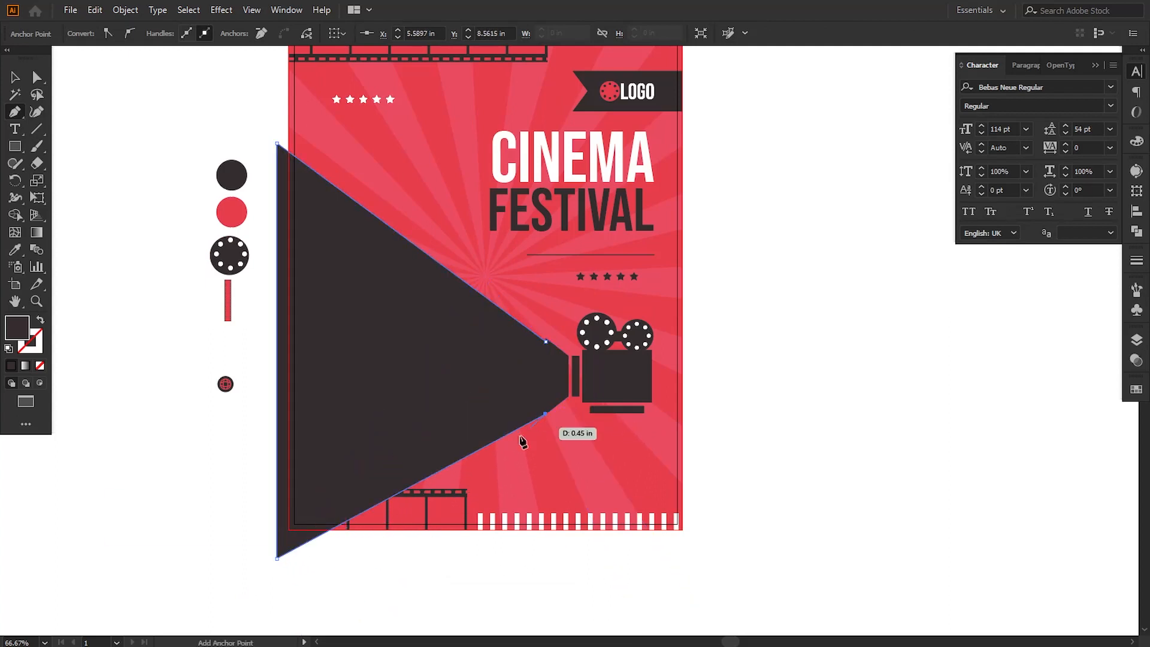
Step: Move the beam's lower outer anchor straight down to about Y 11.90 in, beyond the poster's bottom edge
key("a")
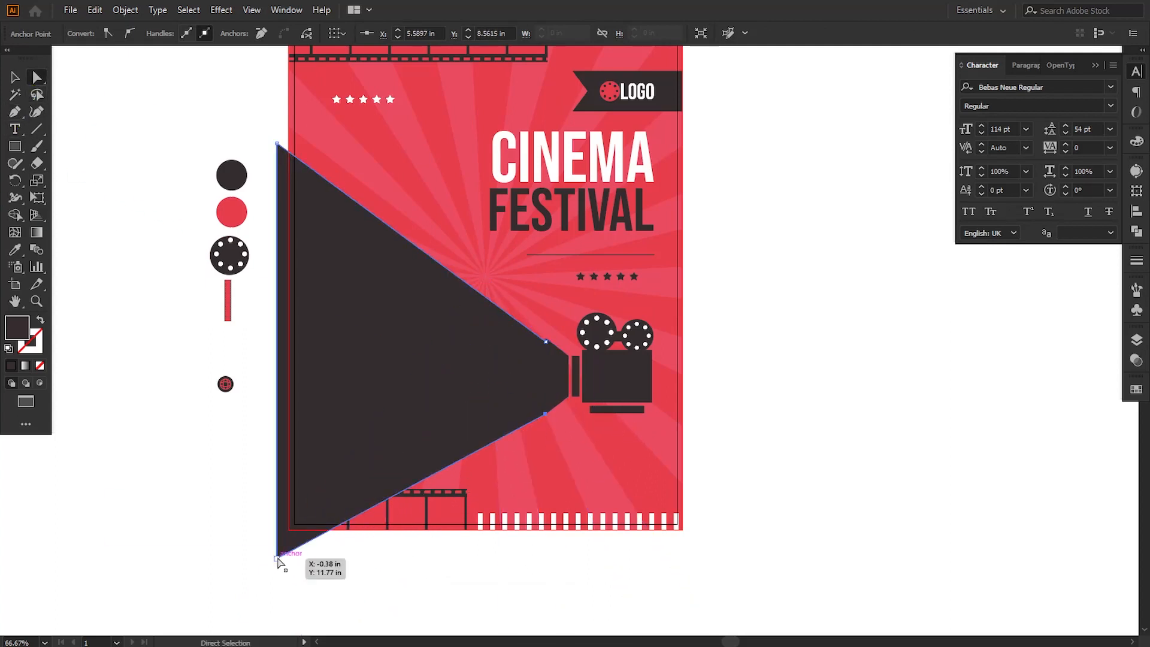
left_click_drag(277, 557, 273, 596)
key("ctrl+plus")
key("ctrl+plus")
key("ctrl+plus")
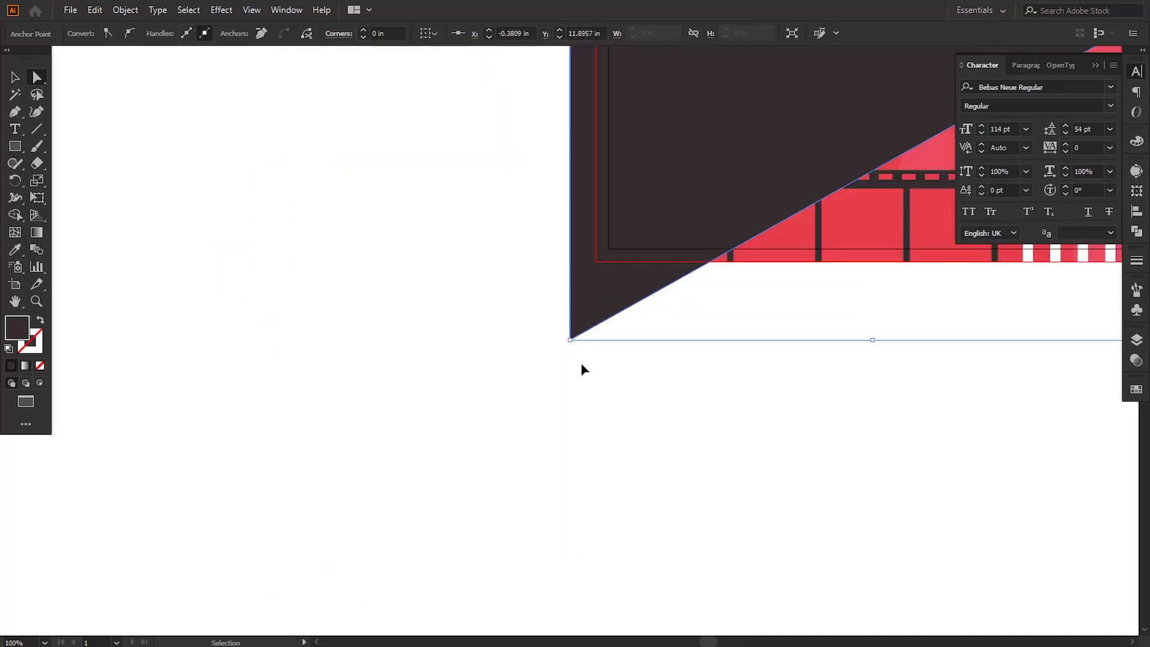
Step: Close the beam path with the Pen tool by joining its lower and upper anchors along the camera lens's front edge
left_click_drag(667, 210, 94, 553)
left_click(15, 112)
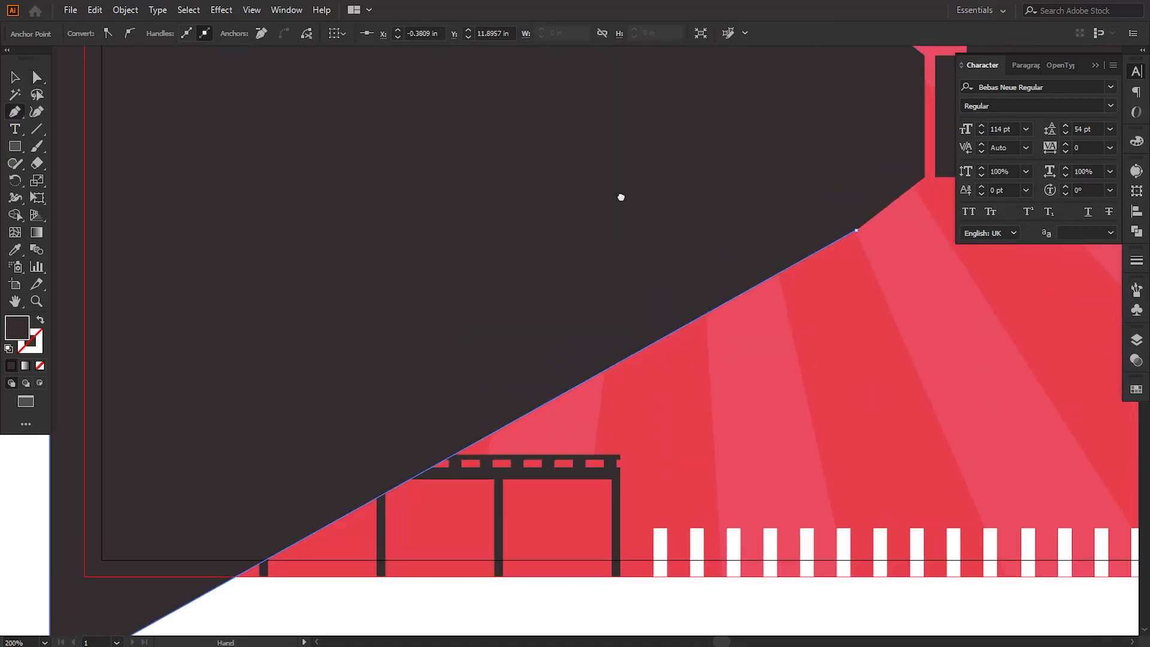
left_click_drag(622, 195, 425, 467)
left_click(661, 503)
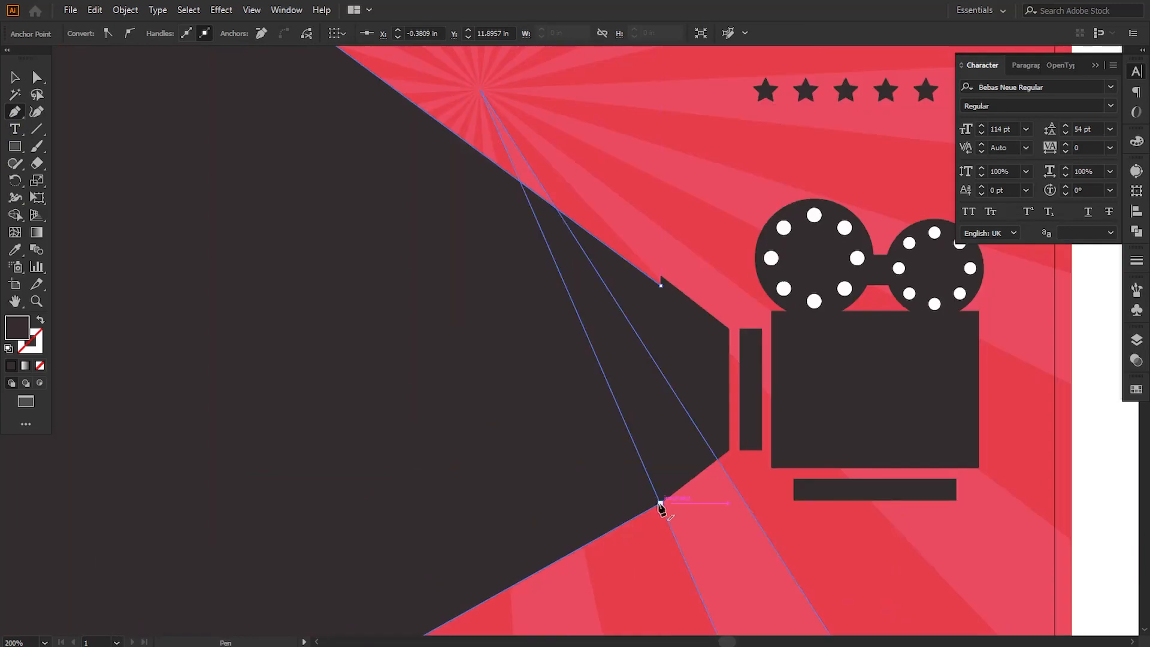
left_click(661, 286)
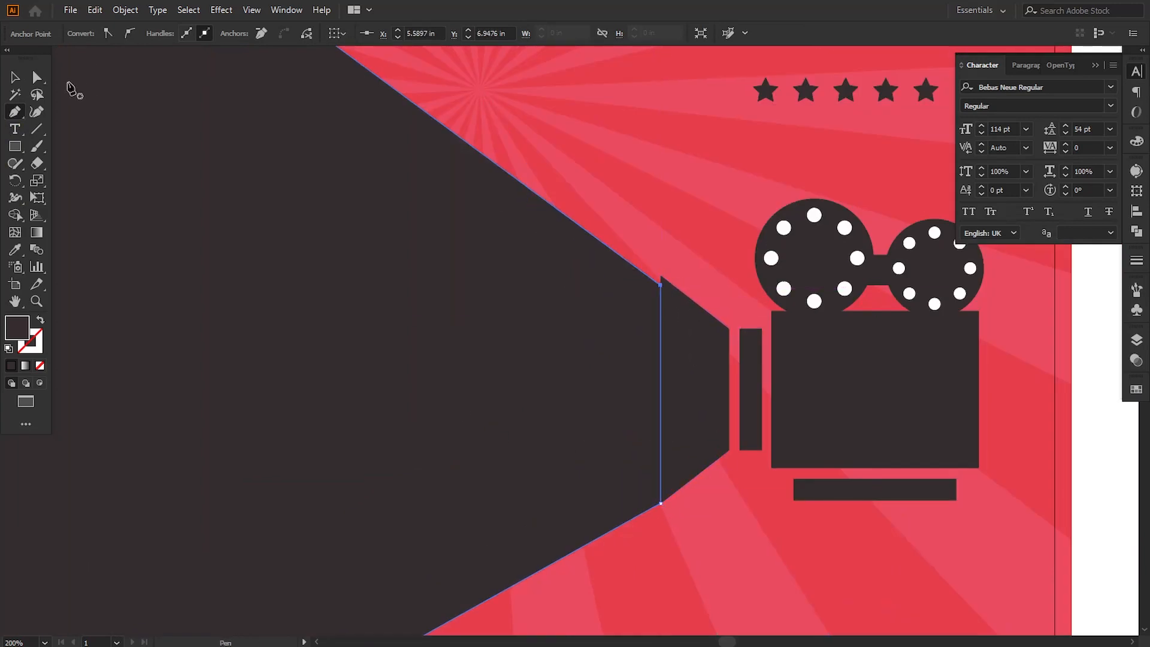
Step: Move the beam's inner upper anchor onto the lens's corner and its outer upper anchor to about X -0.25 in, Y 2.42 in
left_click(37, 78)
left_click_drag(661, 280, 660, 276)
key("ctrl+minus")
key("ctrl+minus")
key("ctrl+minus")
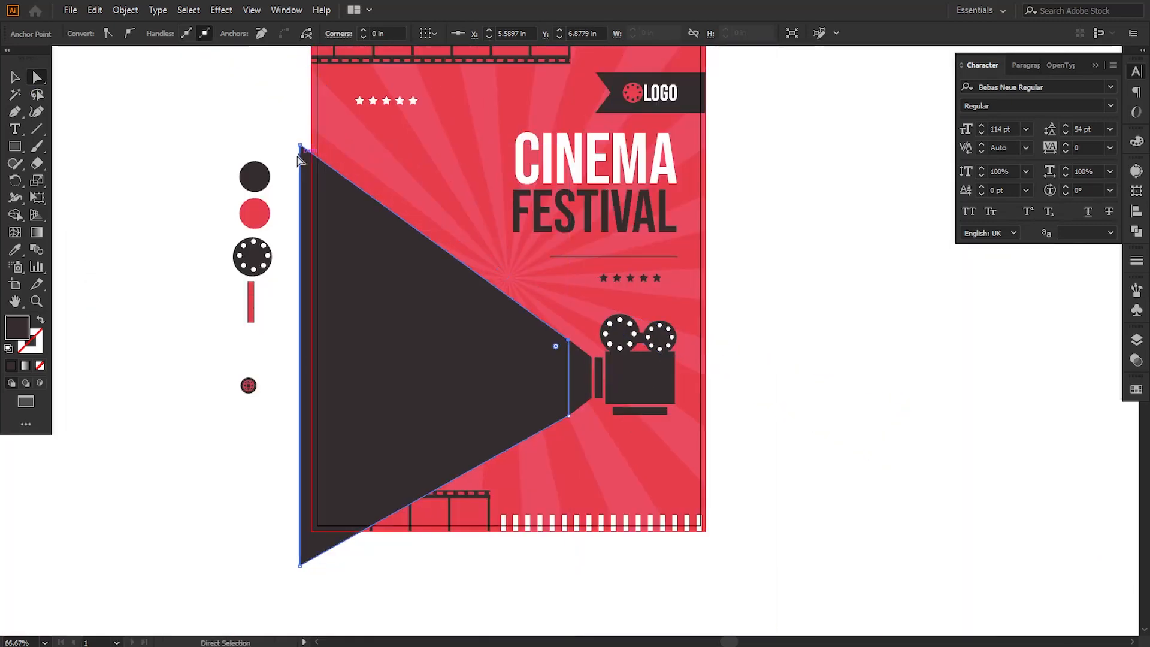
left_click_drag(300, 145, 305, 143)
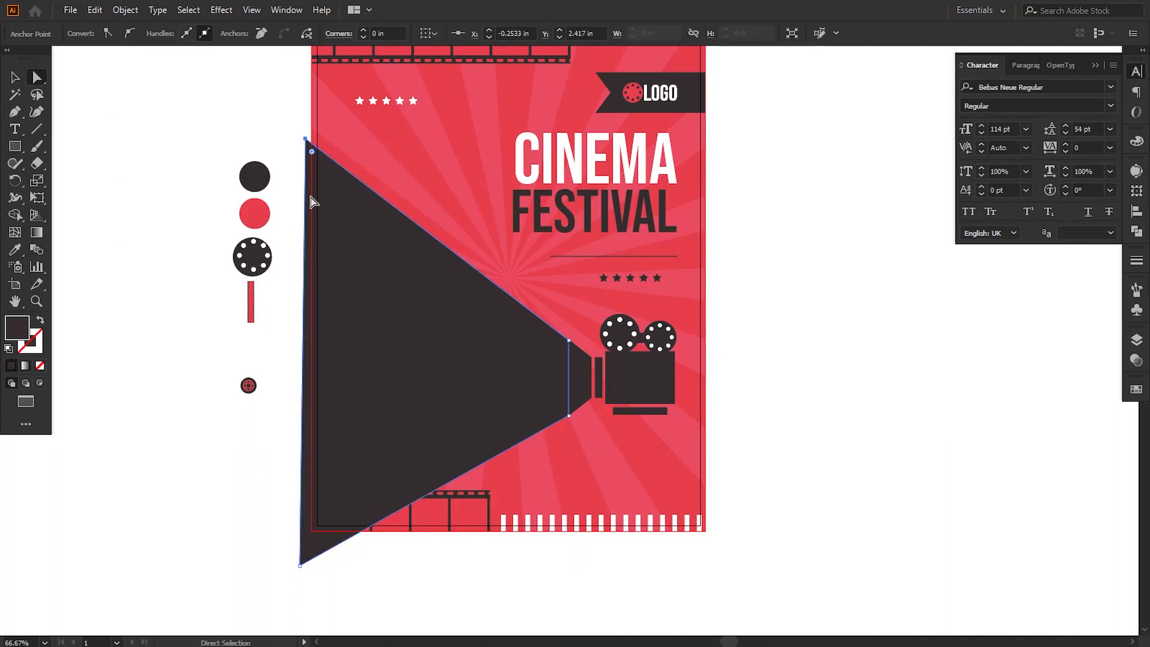
Step: Fill the light-beam shape with white, ffffff
double_click(17, 328)
type("ffffff")
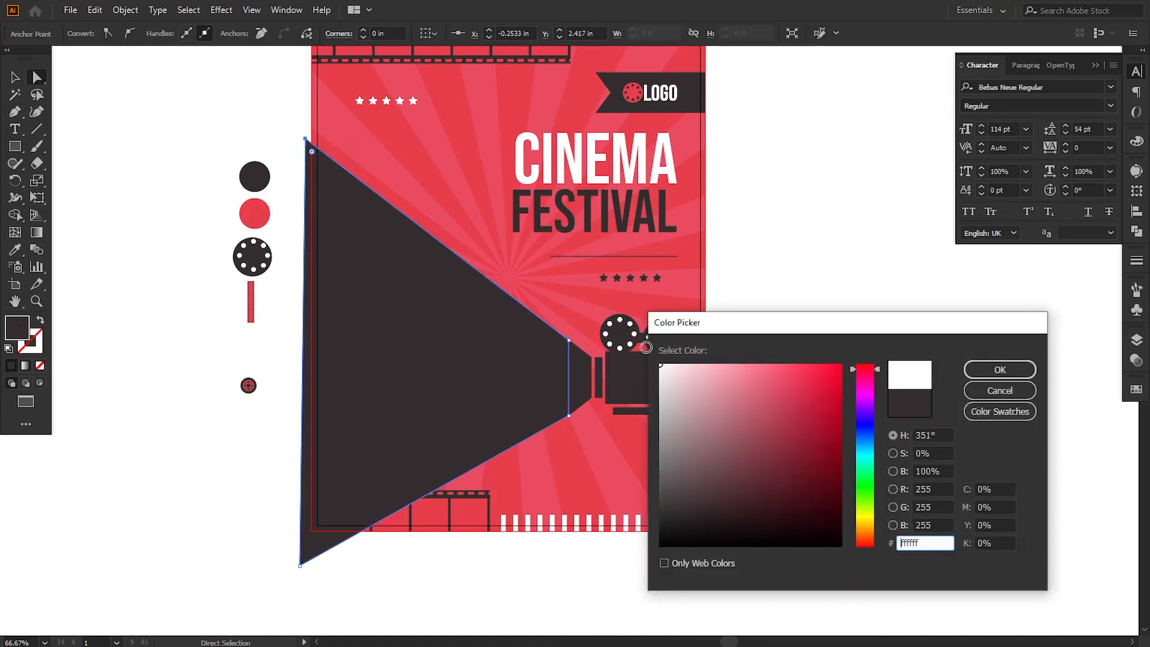
left_click(994, 368)
left_click(913, 420)
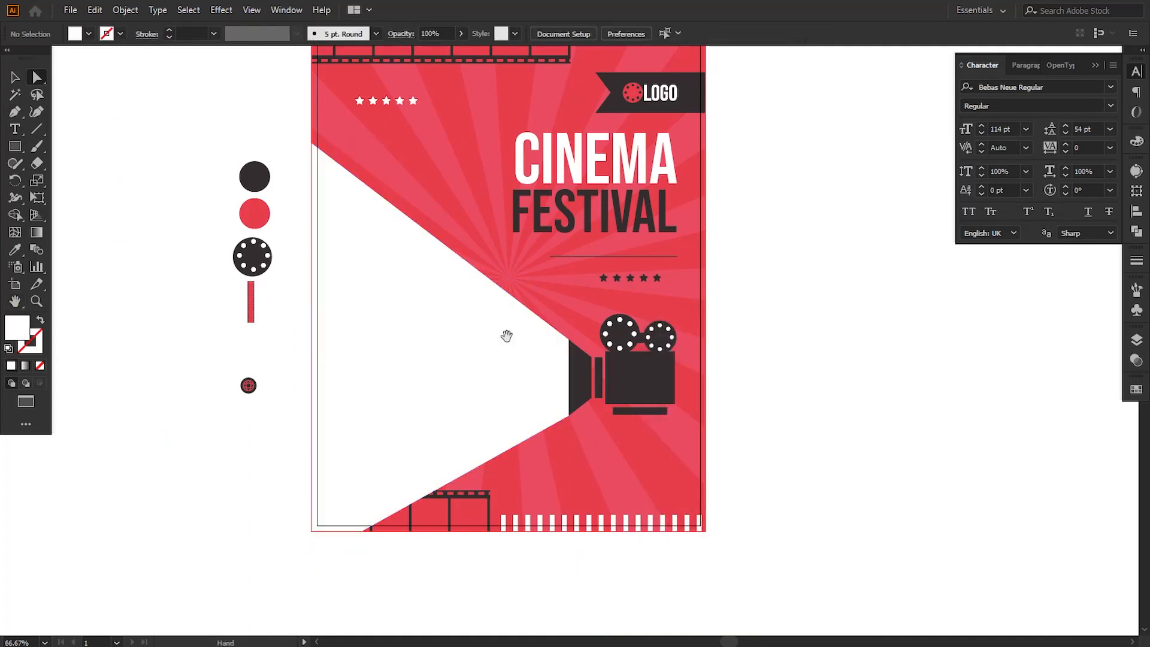
Step: Place the spare dotted film reel over the beam's upper edge, bring it to front and enlarge it to about 1.94 in
left_click_drag(395, 312, 429, 341)
left_click(15, 77)
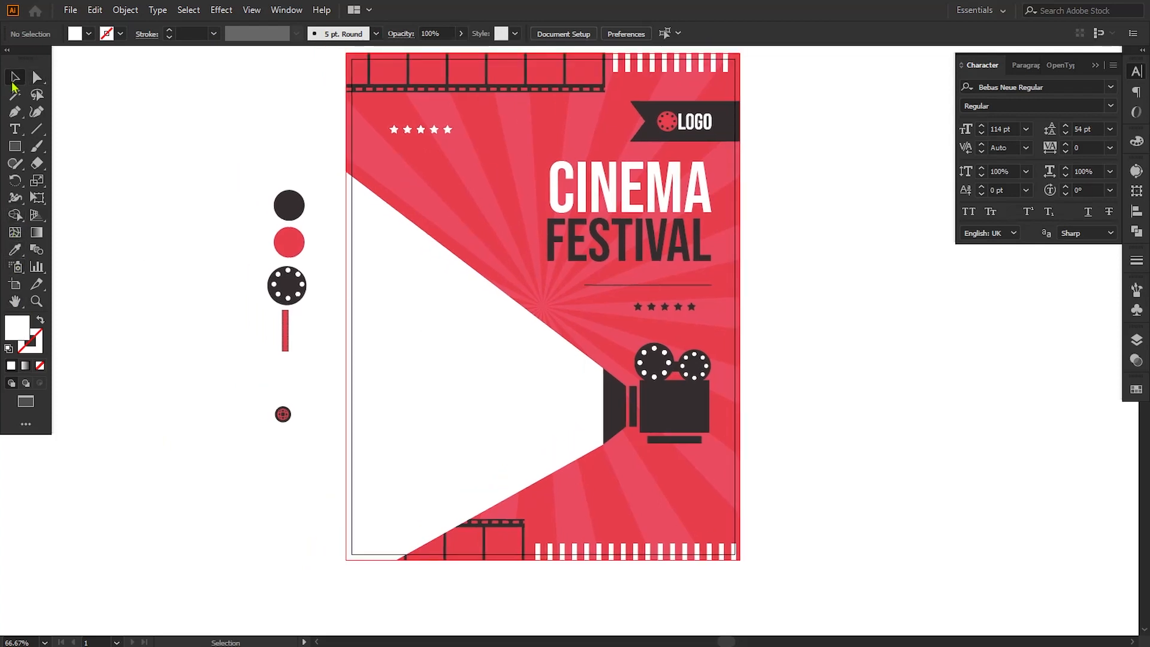
left_click_drag(301, 290, 430, 230)
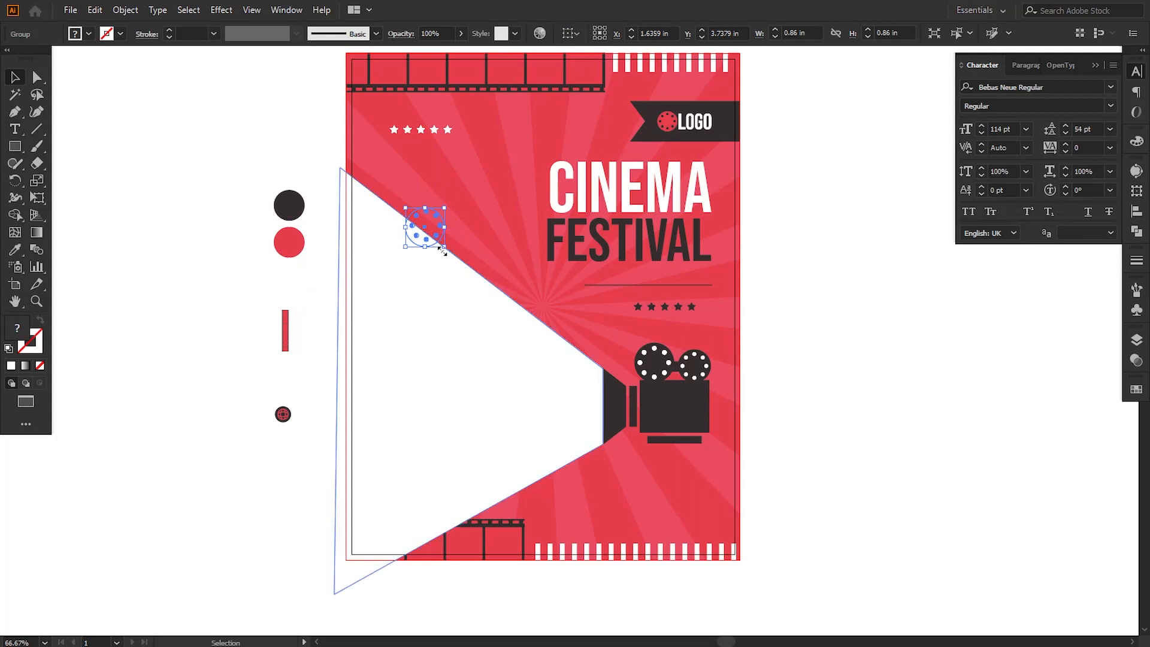
right_click(433, 232)
mouse_move(496, 409)
left_click(590, 408)
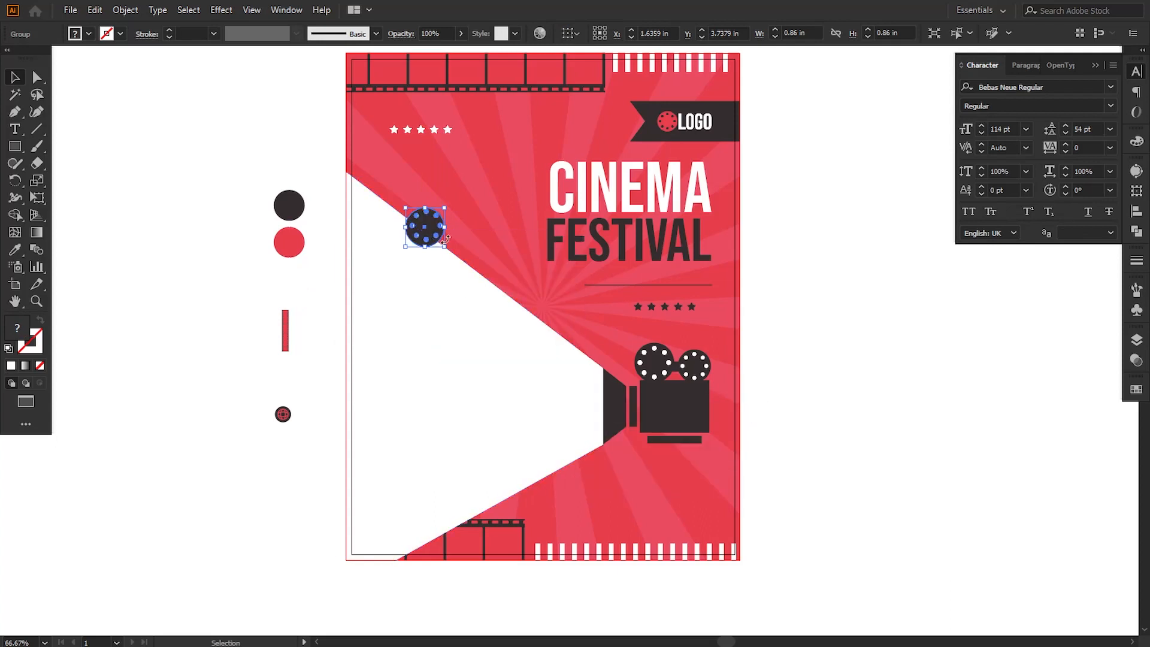
left_click_drag(445, 247, 468, 286)
Step: Bring the white beam in front of the enlarged film reel so it hides the reel's lower part
left_click(404, 336)
right_click(404, 336)
mouse_move(463, 259)
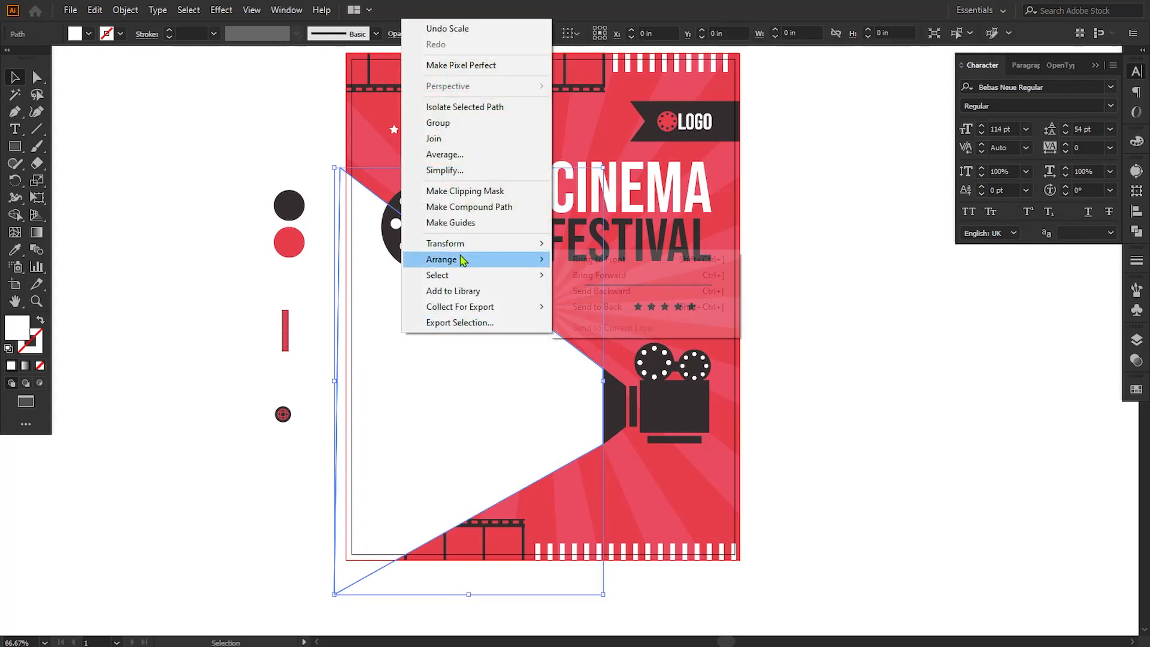
left_click(602, 290)
left_click(844, 384)
Step: Shrink the film reel behind the beam to about 1.73 in and nudge it up and left along the beam's edge
left_click_drag(818, 382, 805, 387)
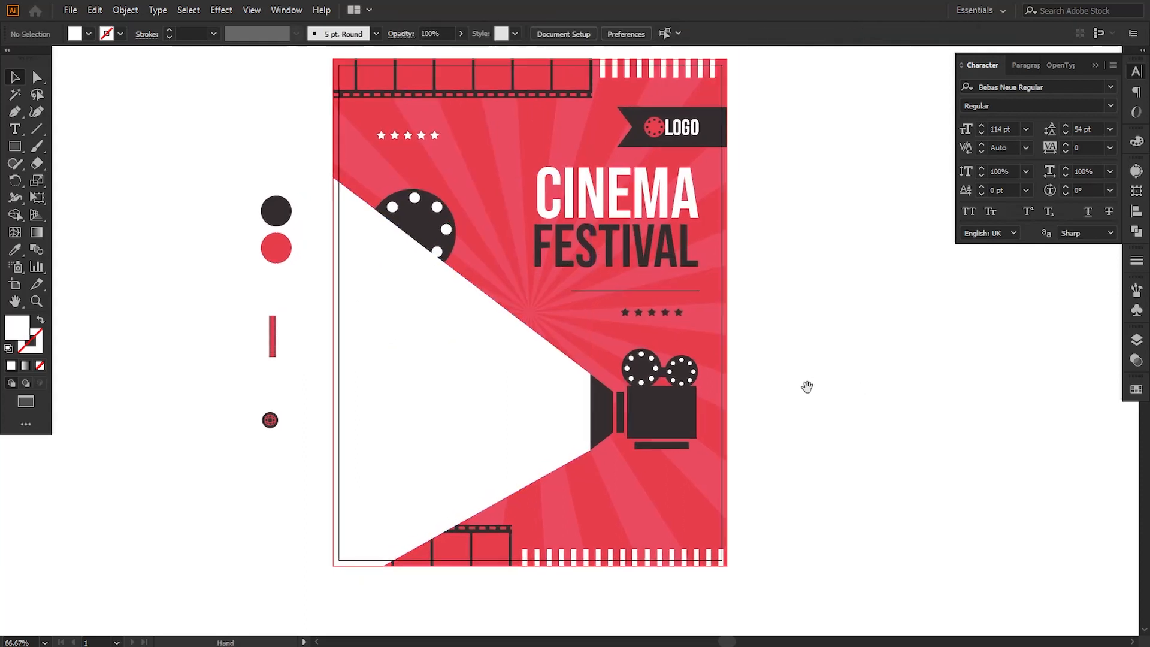
left_click(424, 239)
left_click_drag(455, 190, 446, 198)
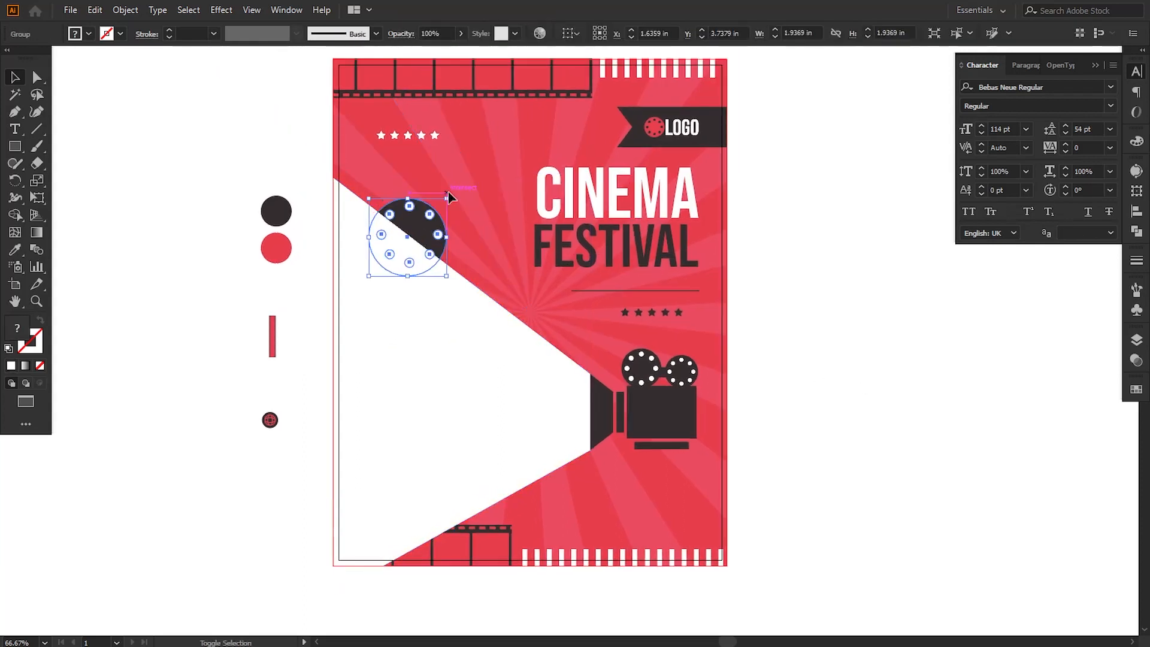
key("Up")
key("Up")
key("Up")
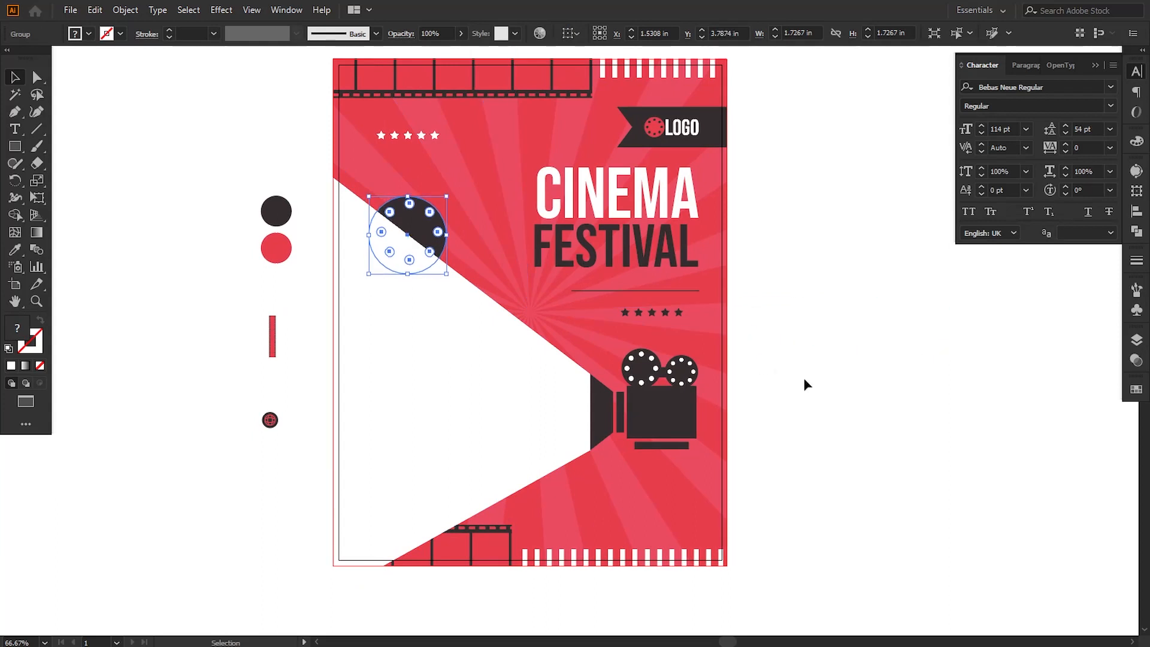
key("Left")
key("Left")
key("Left")
key("Left")
key("Left")
key("Left")
key("Left")
key("Left")
key("Left")
key("Left")
key("Left")
key("Left")
key("Left")
key("Left")
key("Left")
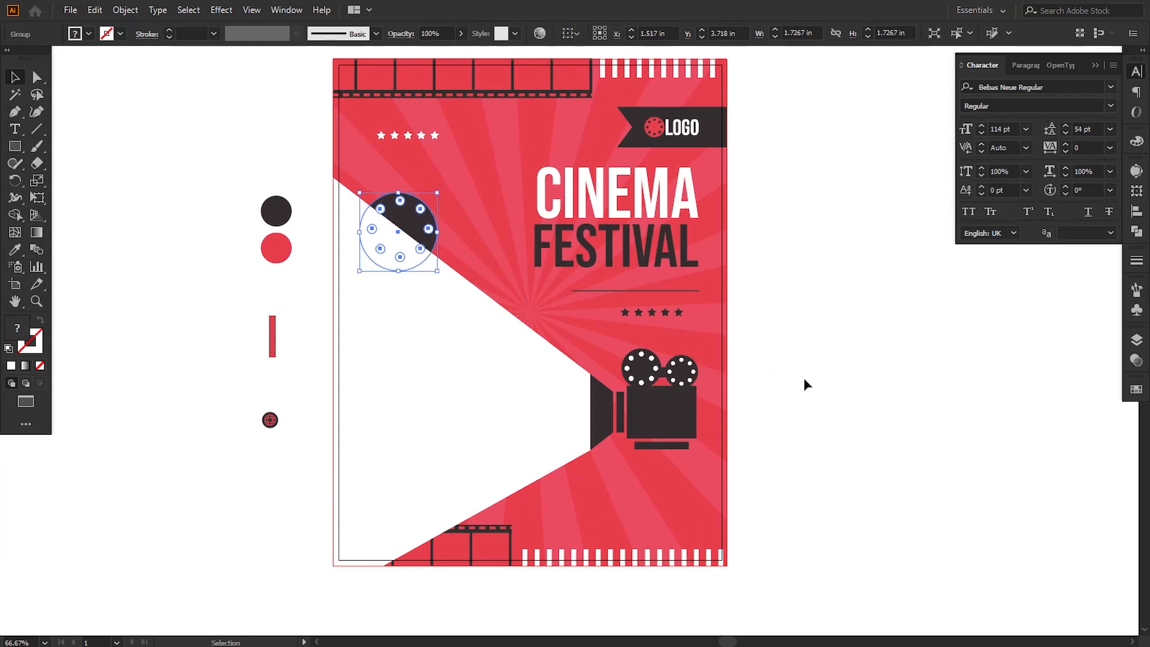
key("Up")
key("Up")
key("Up")
key("Up")
key("Up")
key("Up")
key("Up")
key("Up")
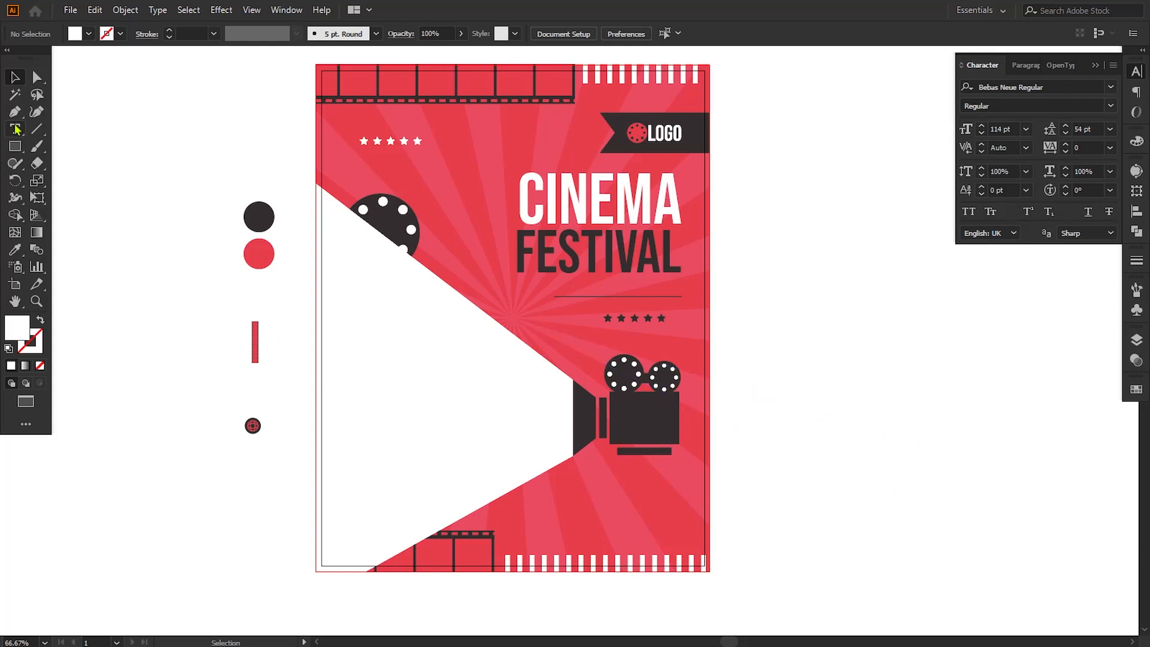
Step: Move the beam's lower outer anchor farther down below the poster to steepen the beam's lower edge
left_click(37, 76)
left_click(438, 533)
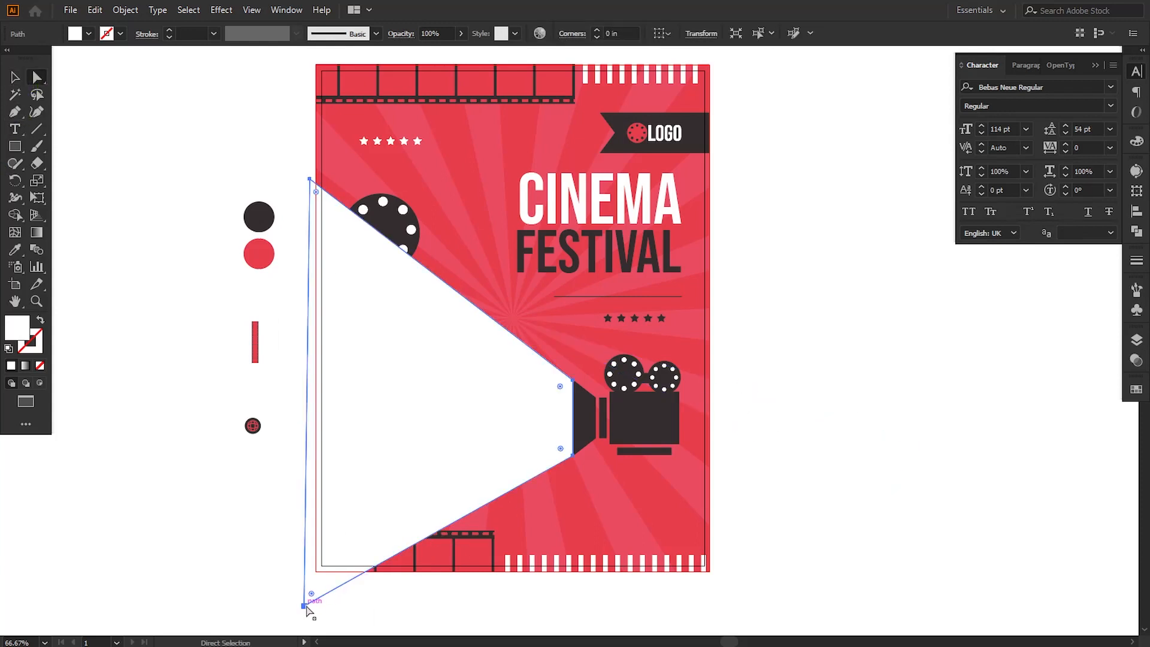
left_click_drag(304, 606, 315, 616)
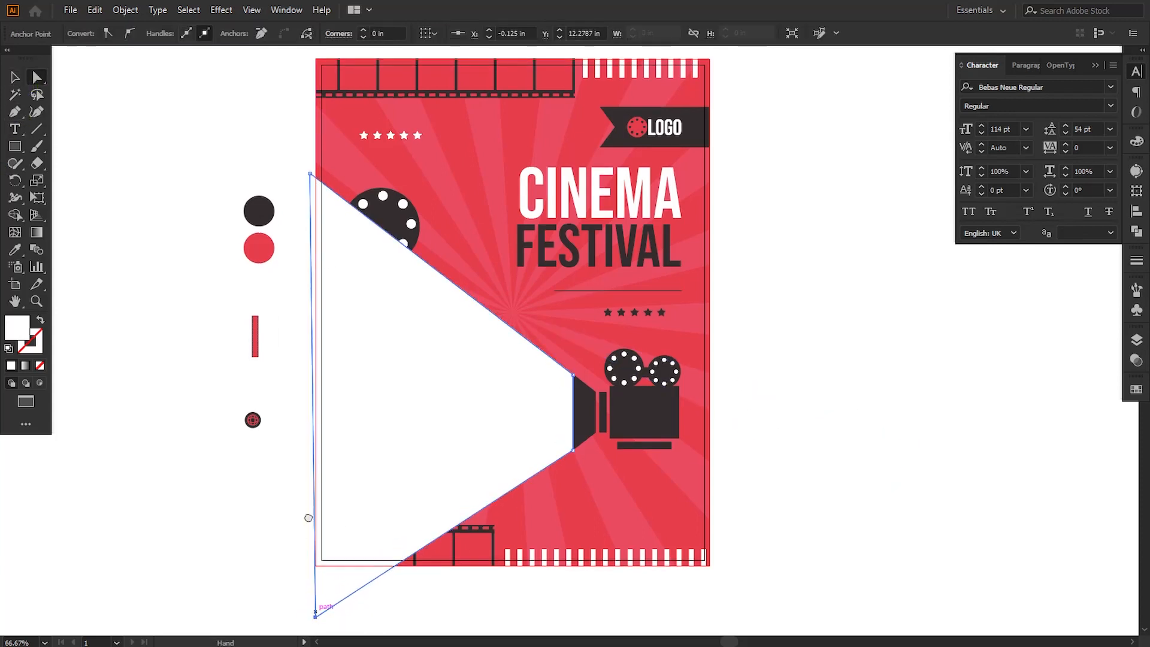
scroll(309, 517, "down", 3)
left_click_drag(300, 517, 294, 556)
left_click(387, 561)
left_click(14, 77)
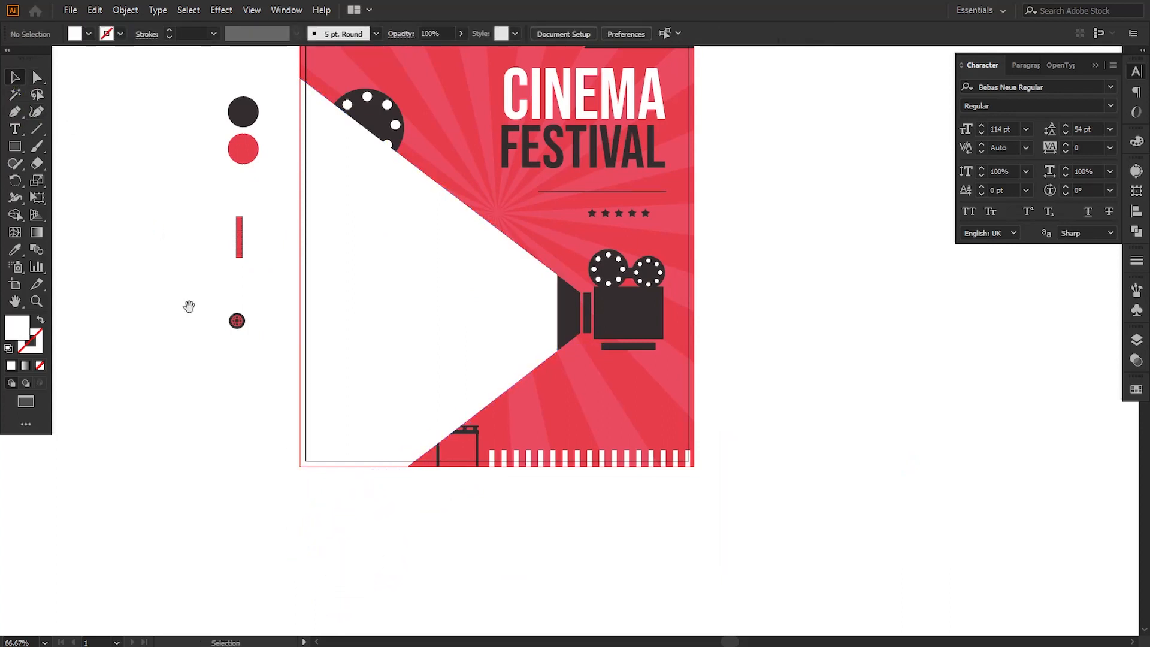
Step: Select the bottom white stripes and lower film strip inside the clip group and shift both right, clear of the beam
left_click_drag(188, 324, 248, 368)
left_click(707, 422)
left_click(1137, 340)
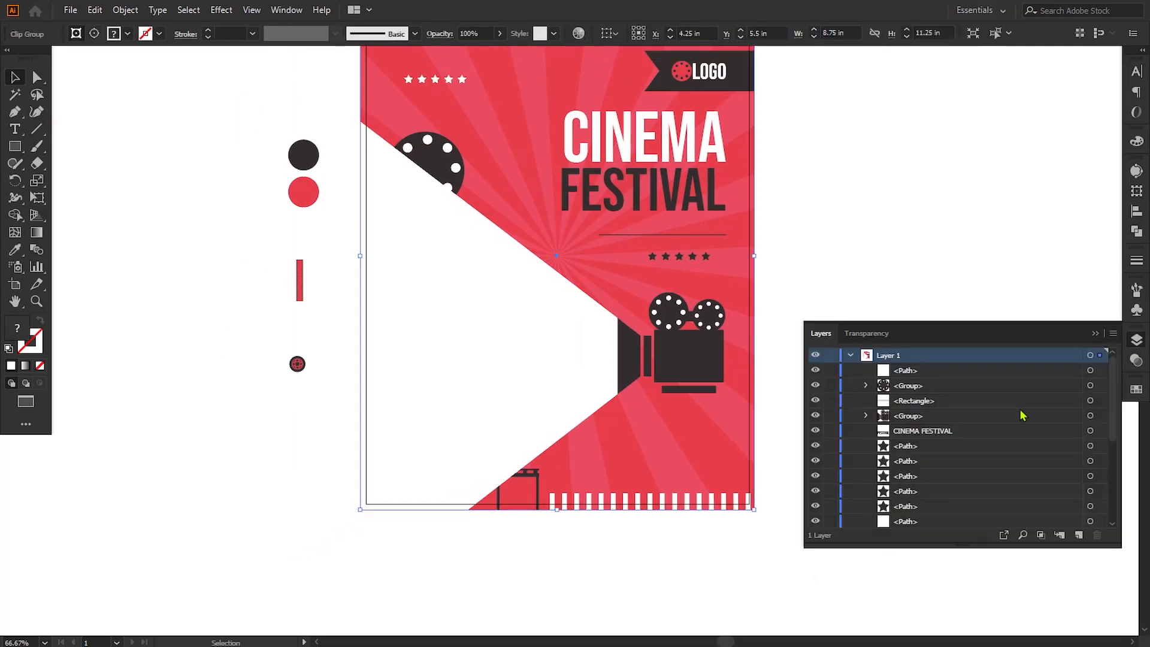
left_click_drag(1113, 411, 1117, 495)
left_click(866, 445)
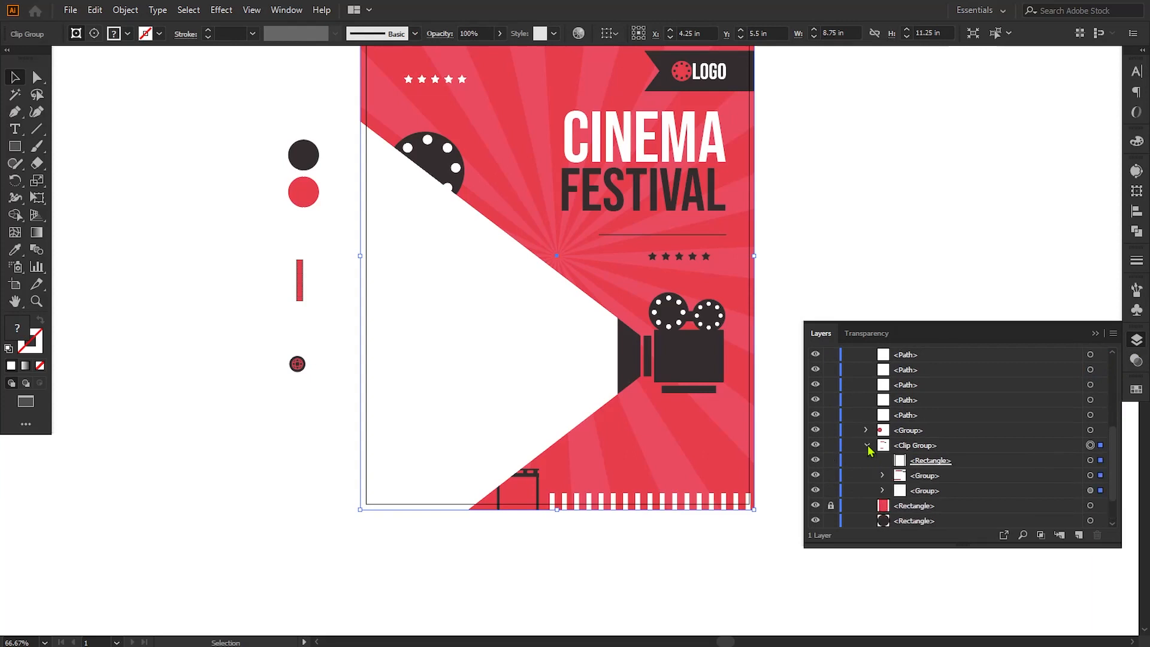
left_click(882, 476)
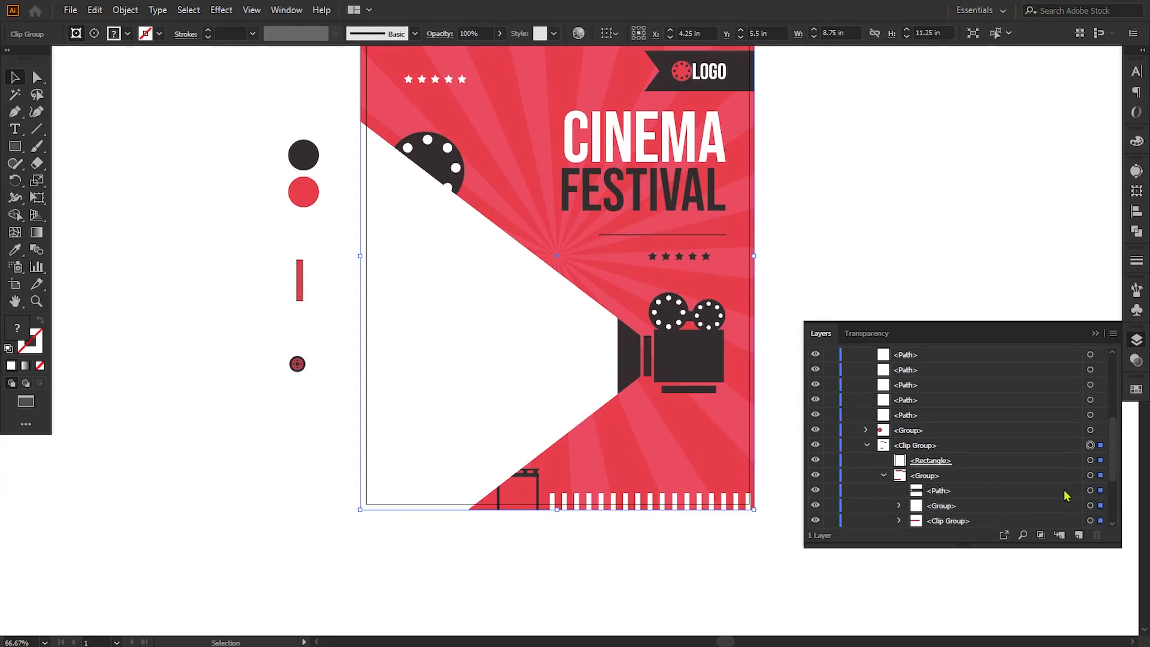
scroll(1115, 452, "down", 3)
left_click(1090, 441)
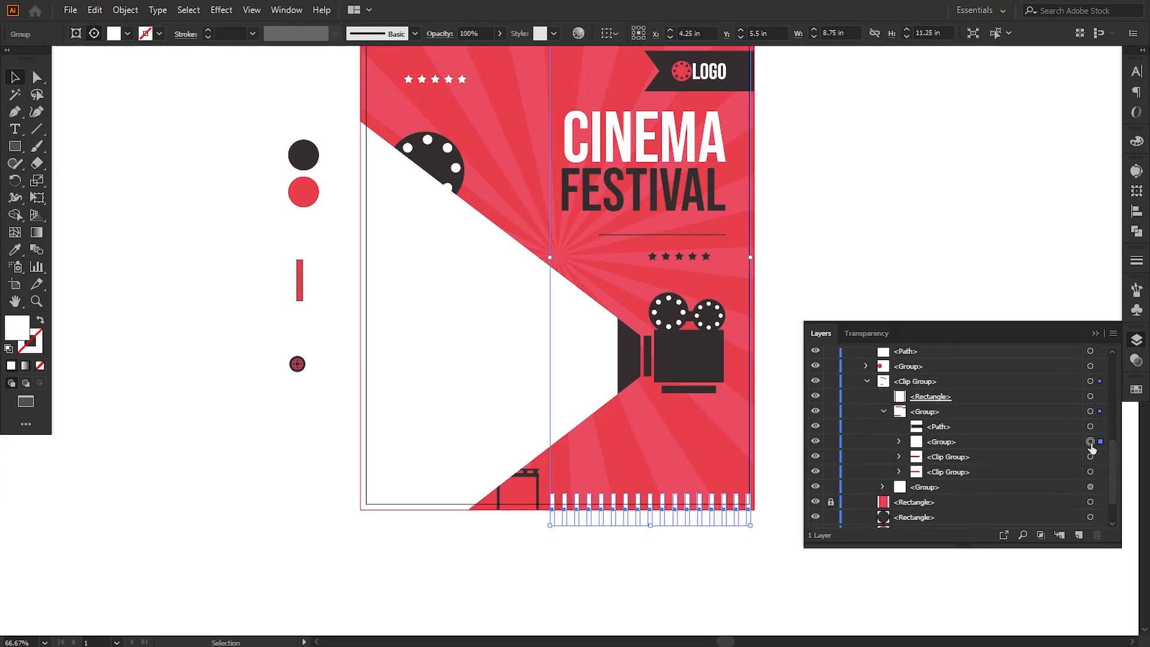
left_click(1090, 456, "shift")
key("Right")
key("Right")
key("Right")
key("Right")
key("Right")
key("Right")
key("Right")
key("Right")
key("Right")
key("Right")
key("Right")
key("Right")
key("Right")
key("Right")
key("Right")
key("Right")
key("Right")
key("Right")
key("Right")
key("Right")
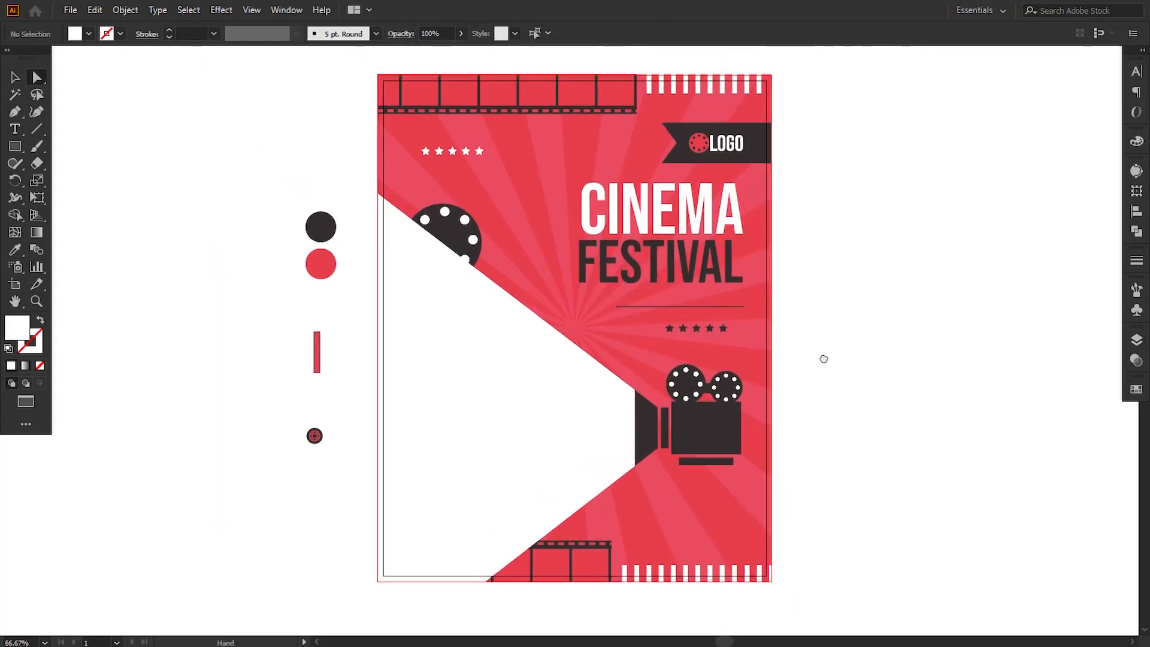
Step: Add the text "THE BEST OF CINEMA" beside the poster's beam area
key("v")
left_click(419, 413)
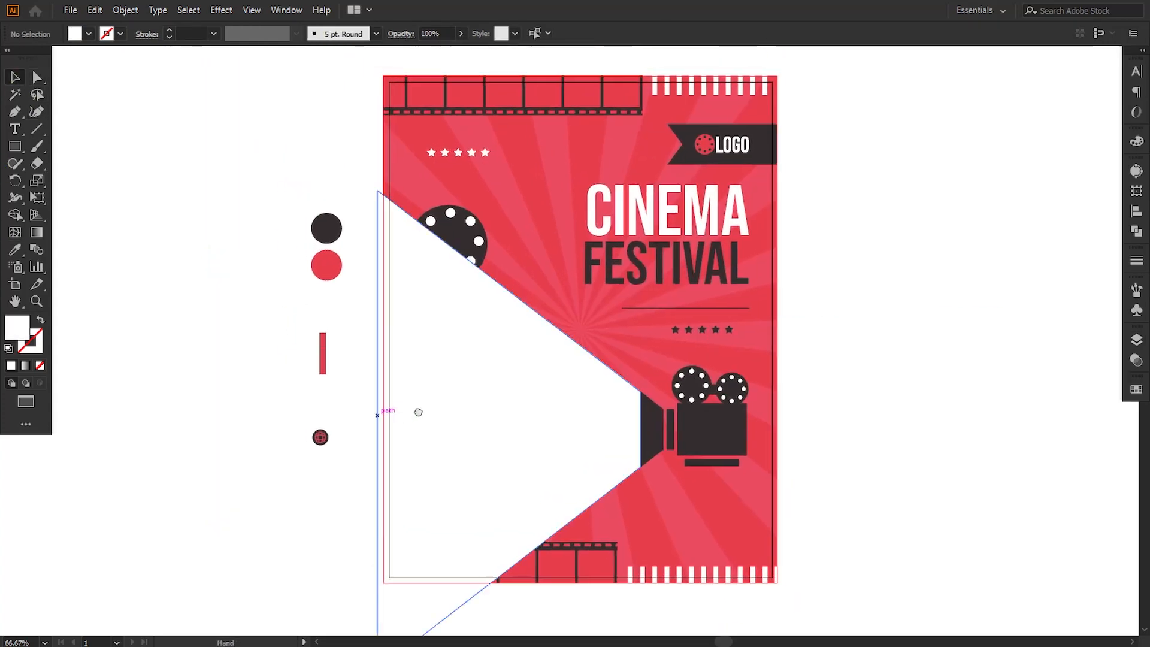
scroll(417, 420, "down", 1)
left_click(15, 129)
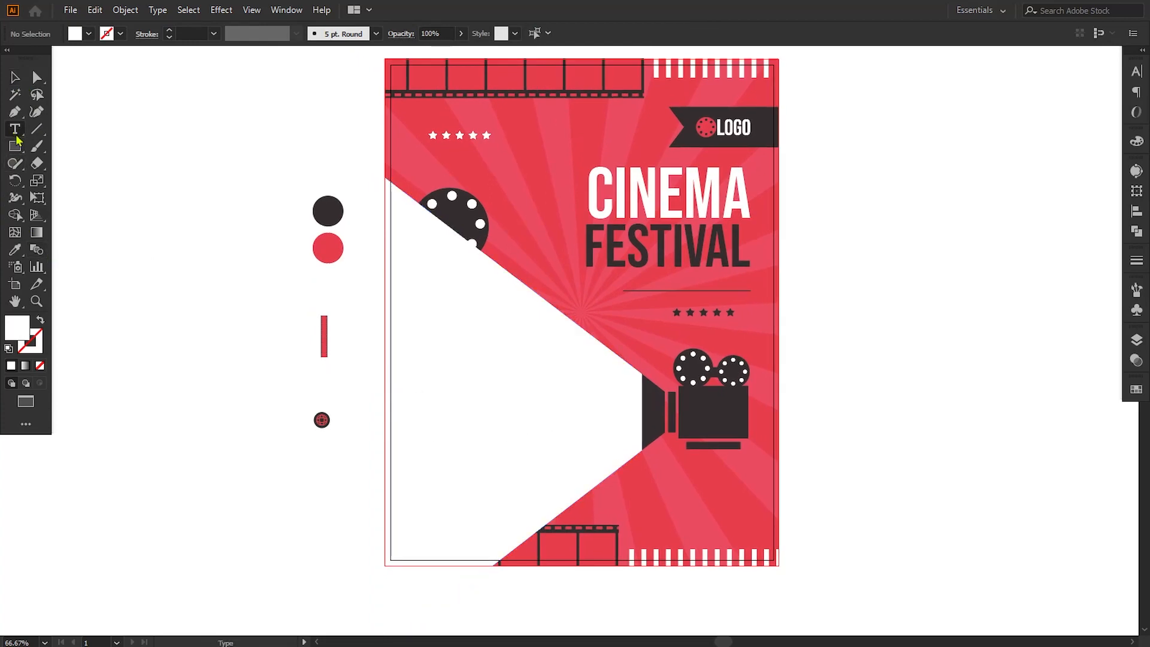
left_click(431, 367)
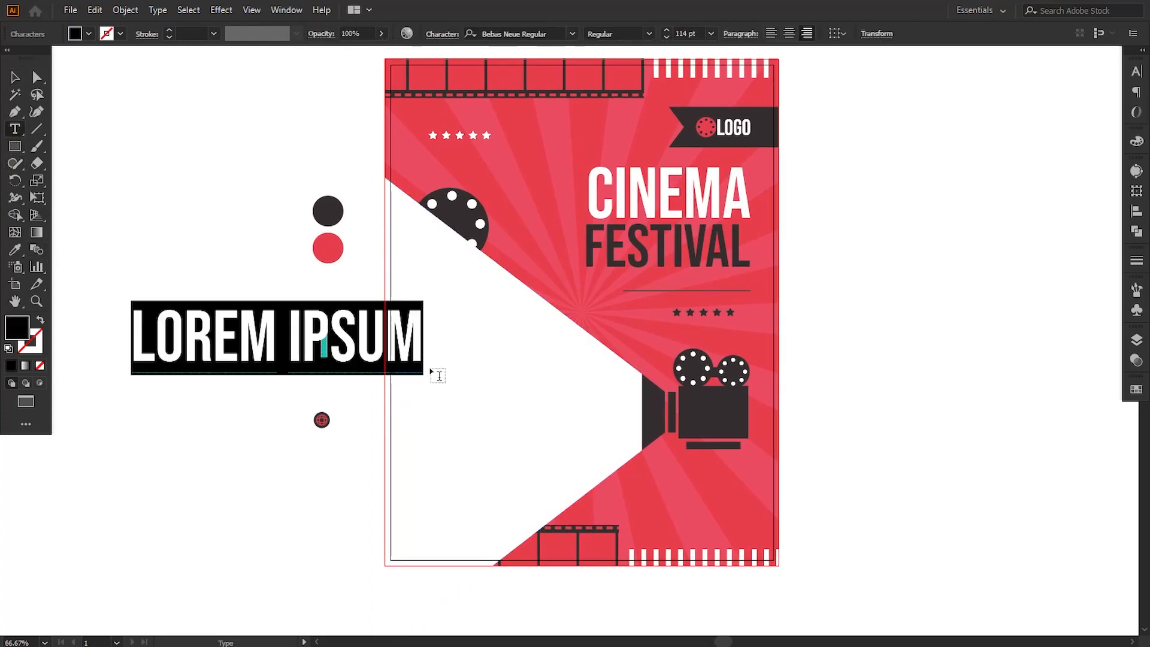
type("THE B")
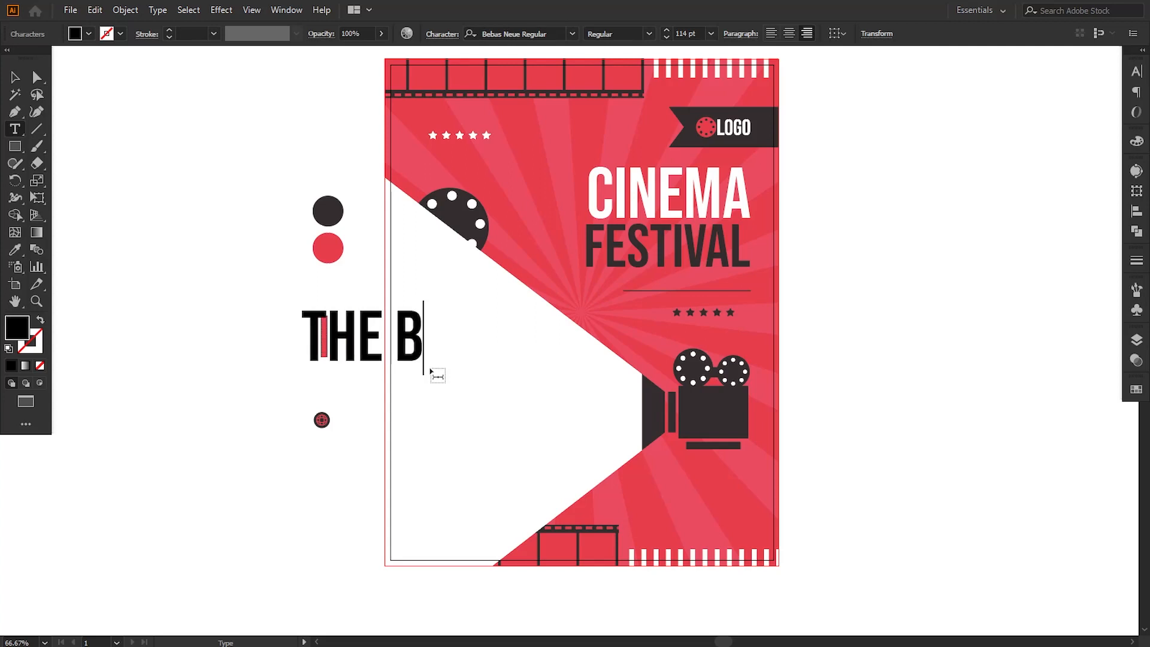
type("EST OF ")
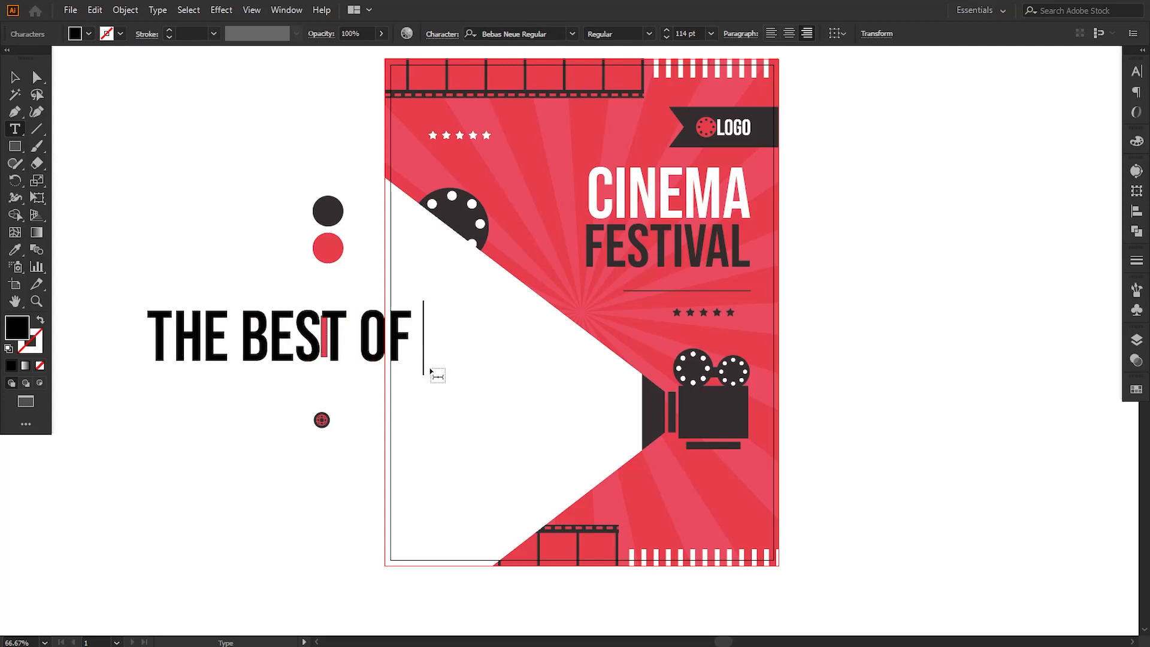
type("CINEMA")
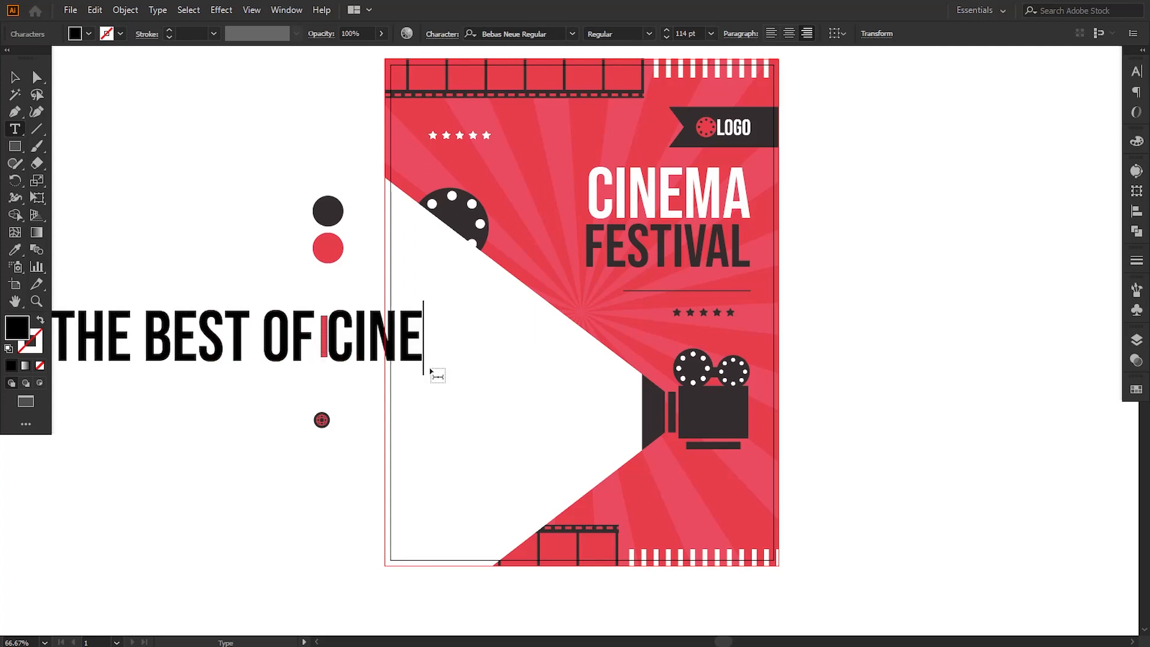
Step: Scale the "THE BEST OF CINEMA" text down and place it inside the white beam
left_click(14, 77)
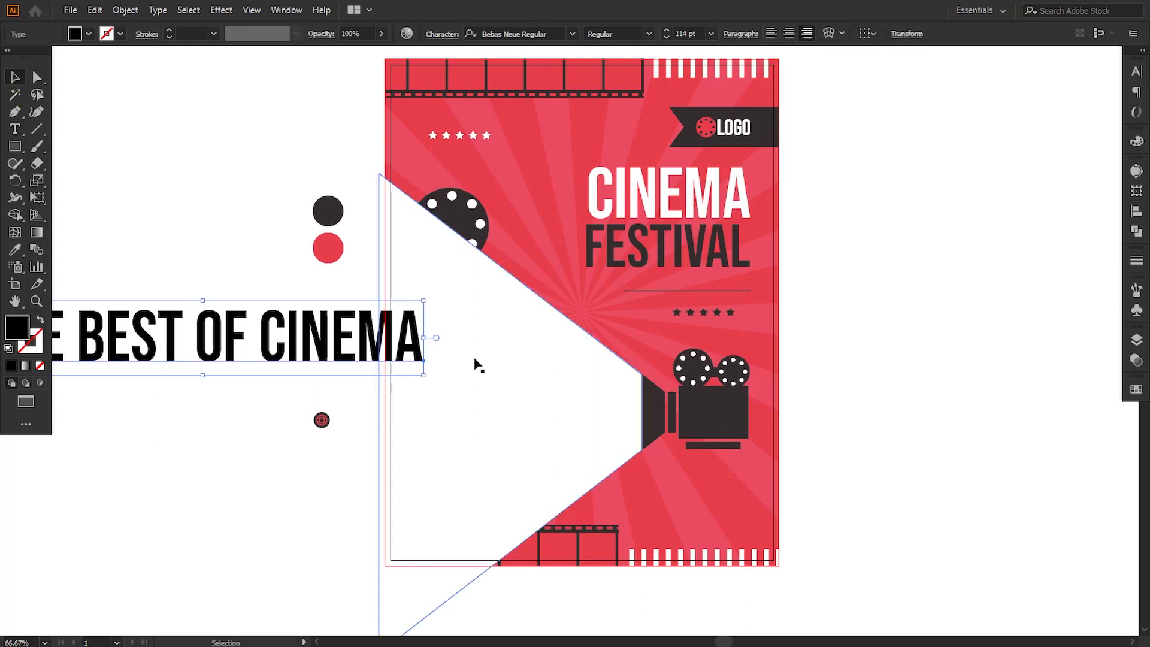
left_click_drag(424, 374, 277, 353)
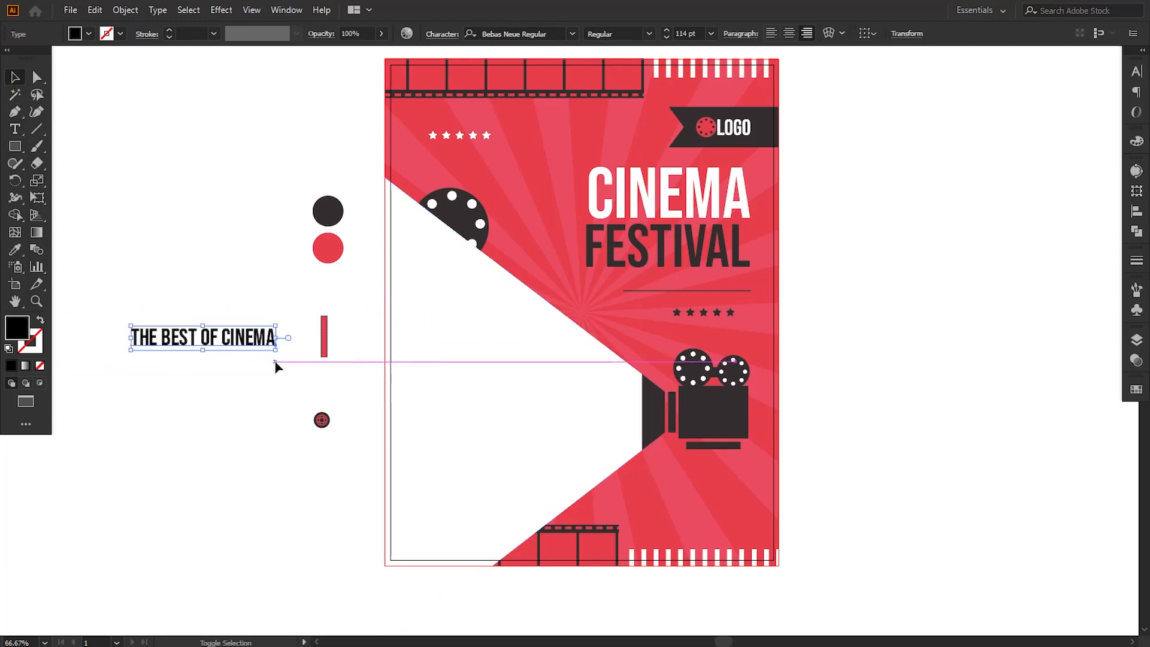
left_click(205, 351)
left_click_drag(205, 351, 493, 351)
left_click_drag(419, 350, 421, 350)
left_click(372, 352)
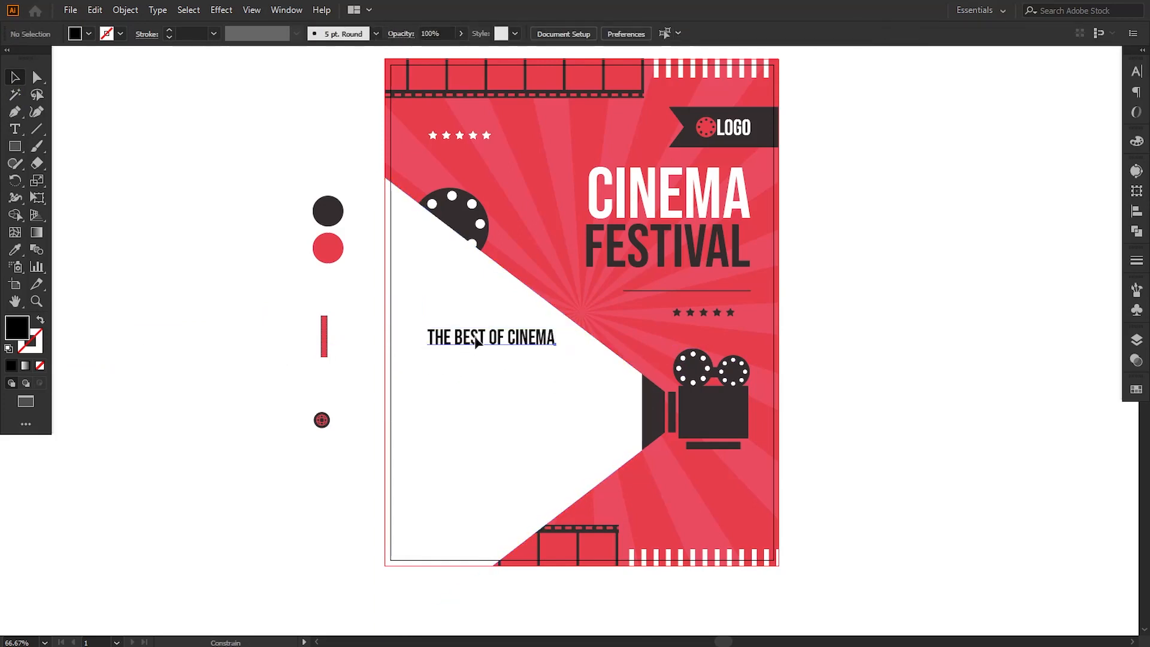
Step: Reduce "THE BEST OF CINEMA" to about 31.69 pt and color it with the dark circle swatch using the Eyedropper
left_click(476, 341)
left_click_drag(556, 349, 552, 348)
left_click(15, 249)
left_click(327, 215)
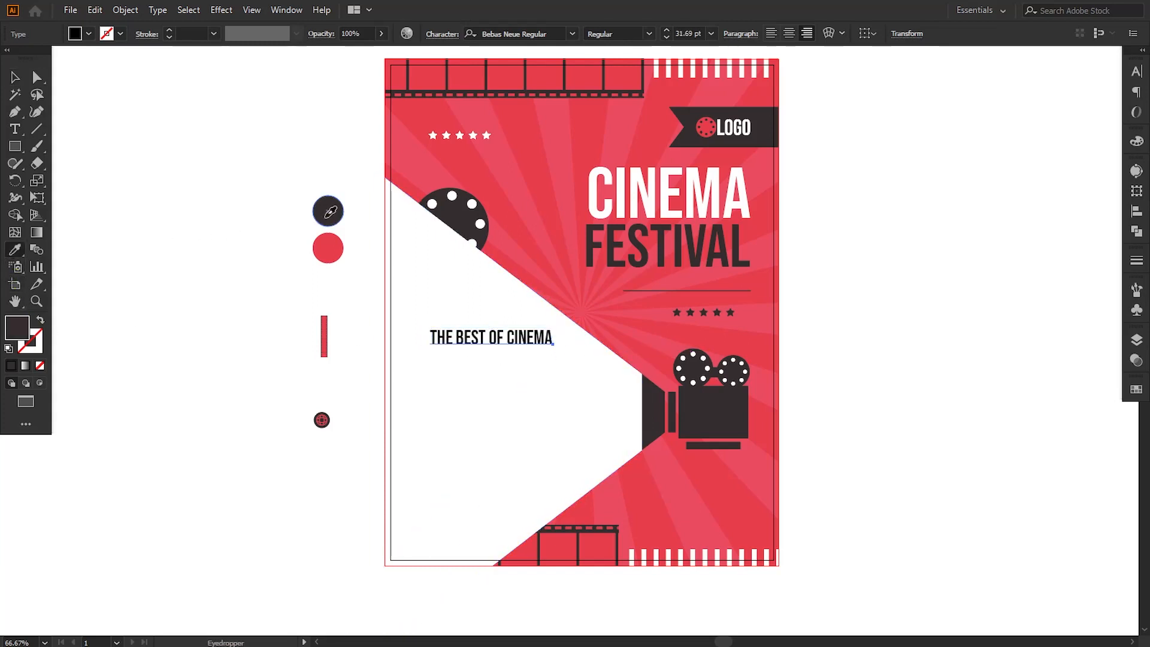
left_click(18, 78)
left_click(186, 359)
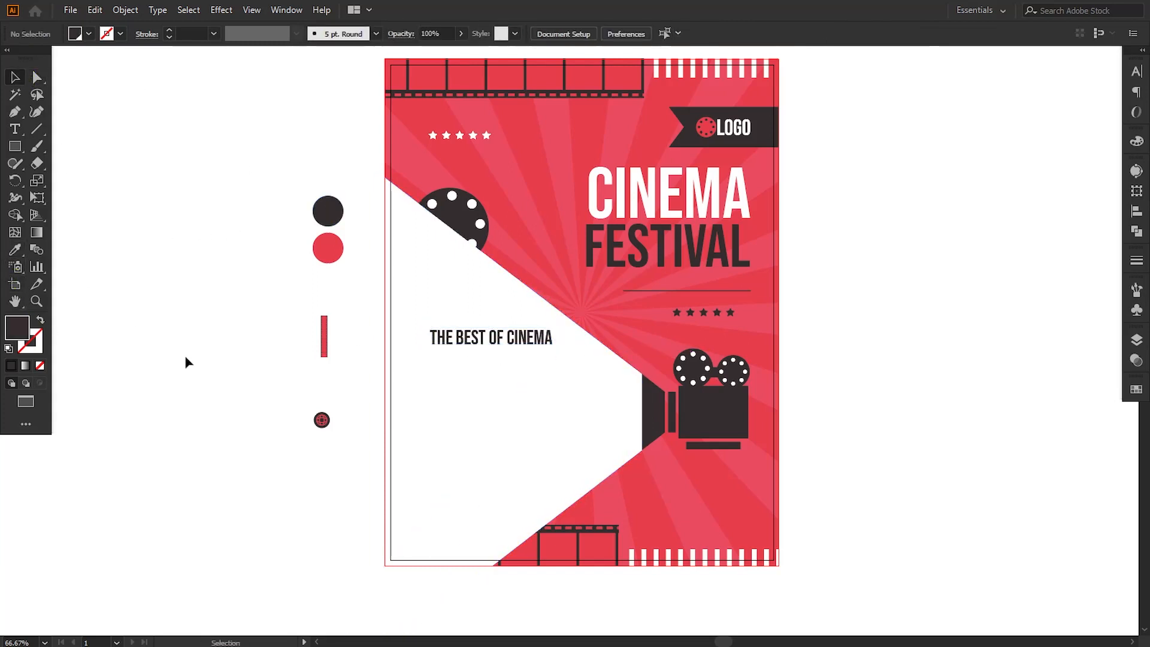
Step: Add a two-line date text reading "22" over "MAY" on the empty area left of the poster
left_click(14, 132)
left_click(154, 295)
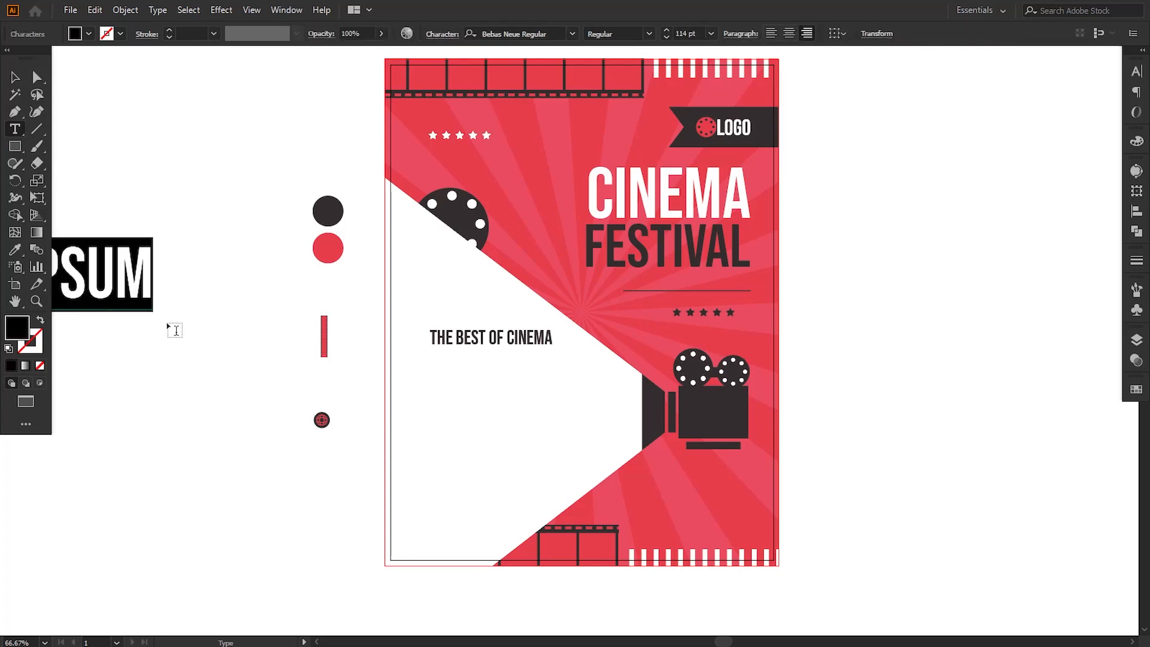
type("22 MAY")
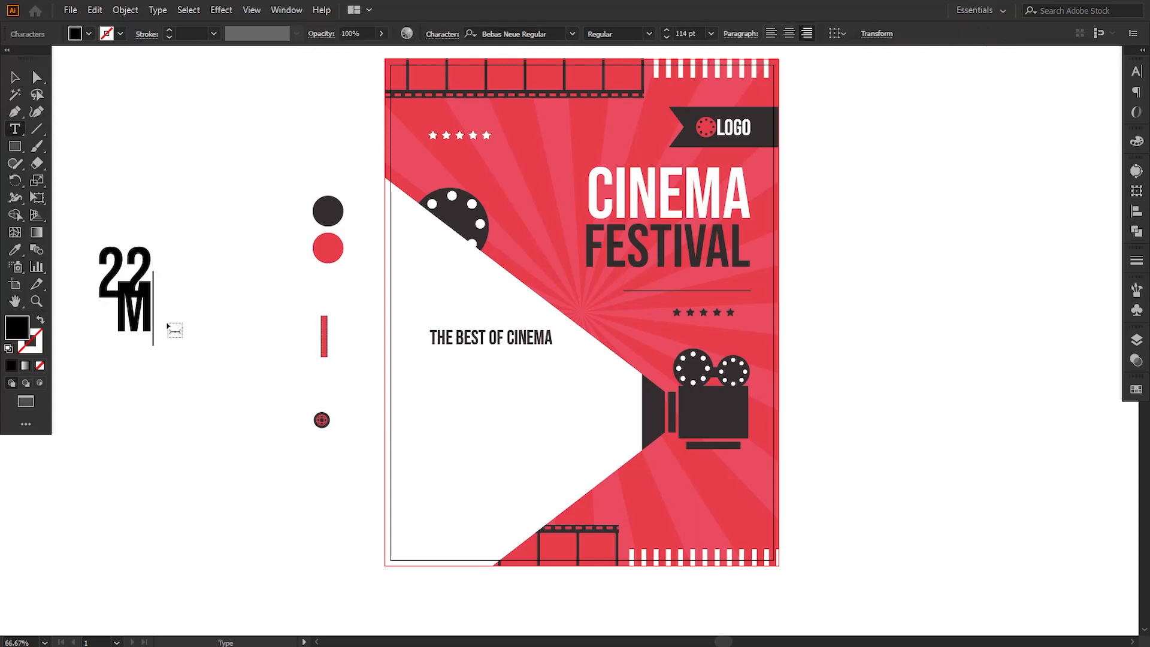
left_click(13, 79)
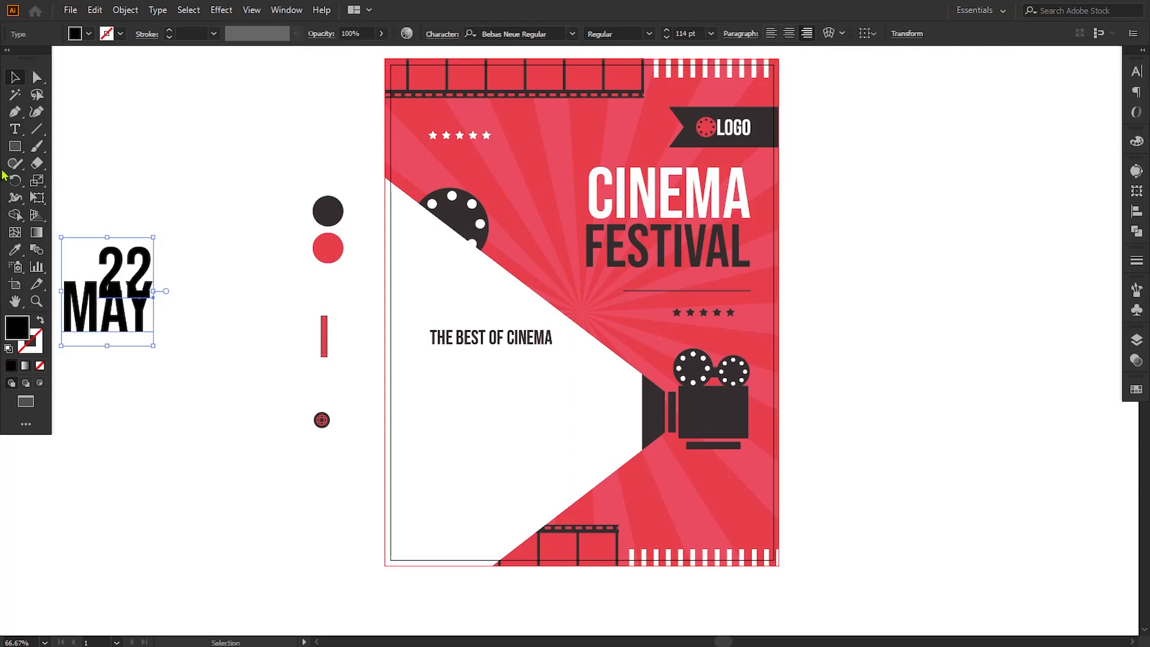
Step: Center-align the two-line date text and enlarge its "22" line to 183 pt
left_click(789, 33)
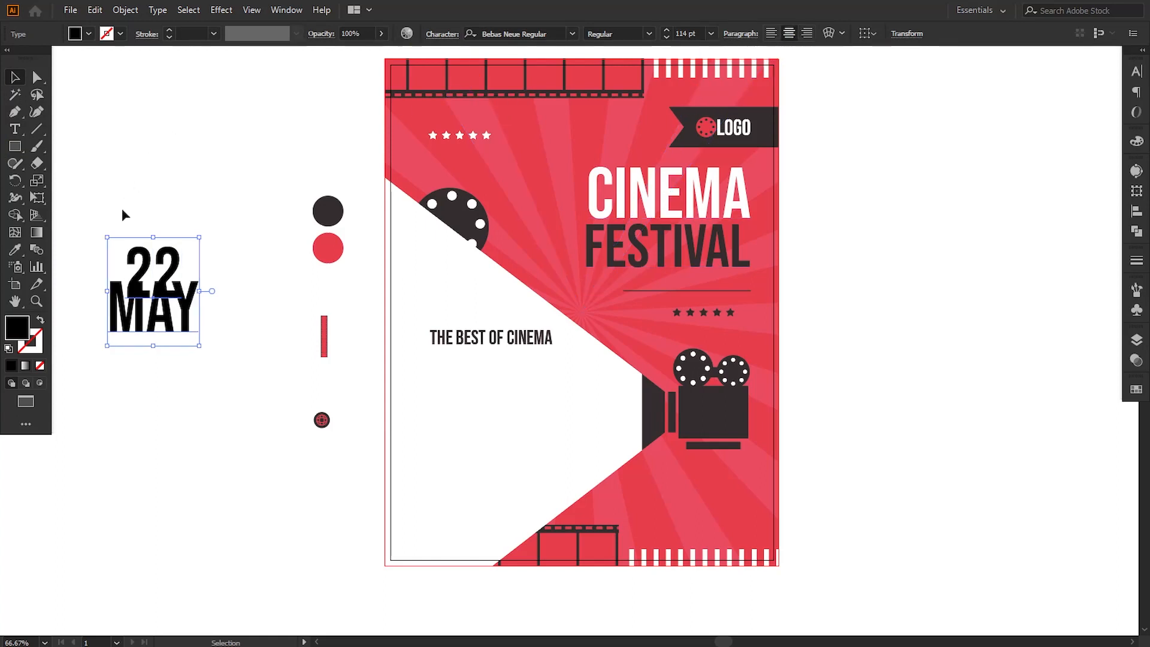
double_click(147, 262)
triple_click(139, 260)
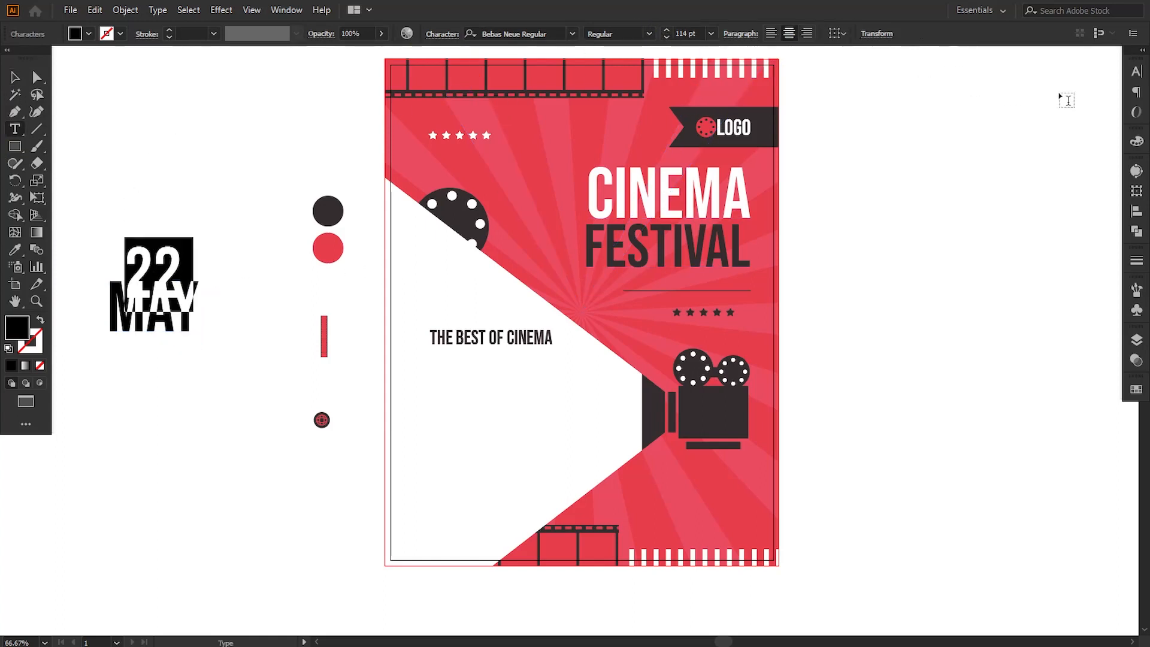
left_click(1134, 73)
left_click(1000, 129)
key("Up")
key("Up")
key("Up")
key("Up")
key("Up")
key("Up")
key("Up")
key("Up")
key("Up")
key("Up")
key("Up")
key("Up")
key("Up")
key("Up")
key("Up")
key("Up")
key("Up")
key("Up")
key("Up")
key("Up")
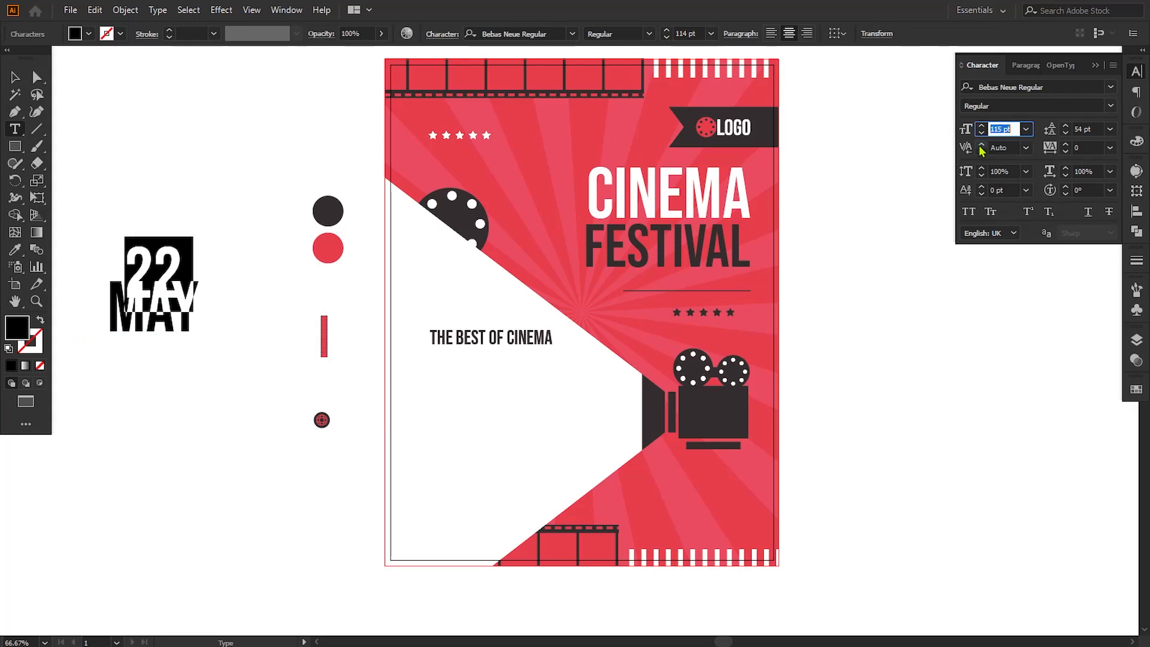
key("Up")
key("Up")
key("Up")
key("Up")
key("Up")
key("Up")
key("Up")
key("Up")
key("Up")
key("Up")
key("Up")
key("Up")
key("Up")
key("Up")
key("Up")
key("Up")
key("Up")
key("Up")
key("Up")
key("Up")
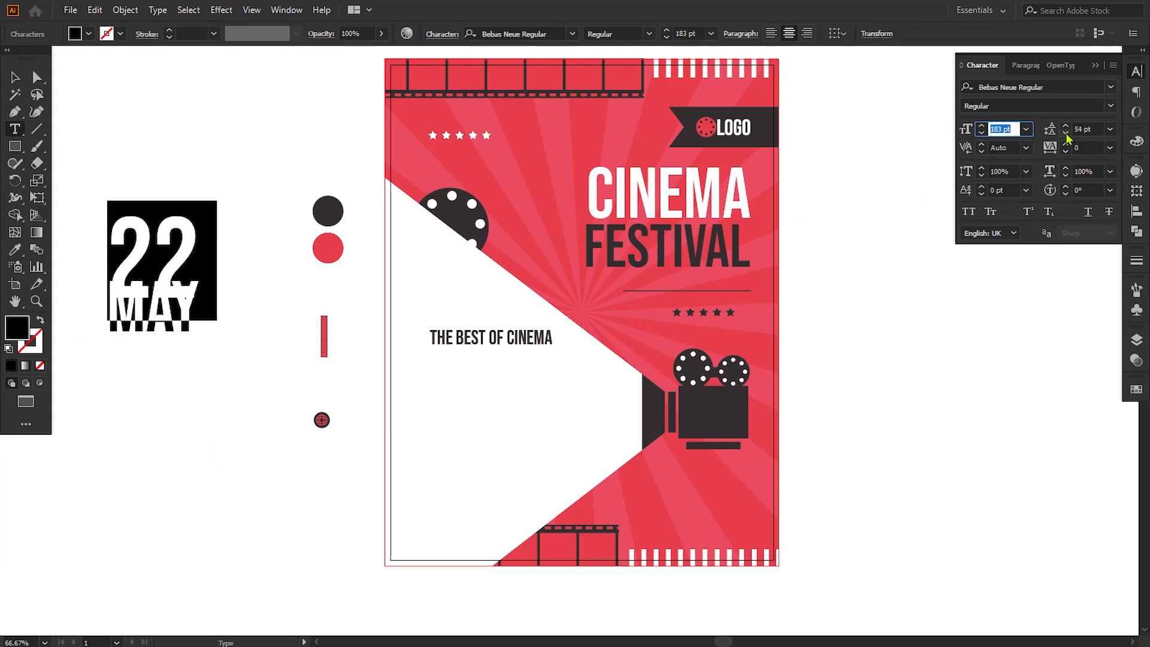
Step: Increase the leading of the date text to 95 pt so "22" and "MAY" no longer overlap
left_click(14, 79)
left_click(1065, 128)
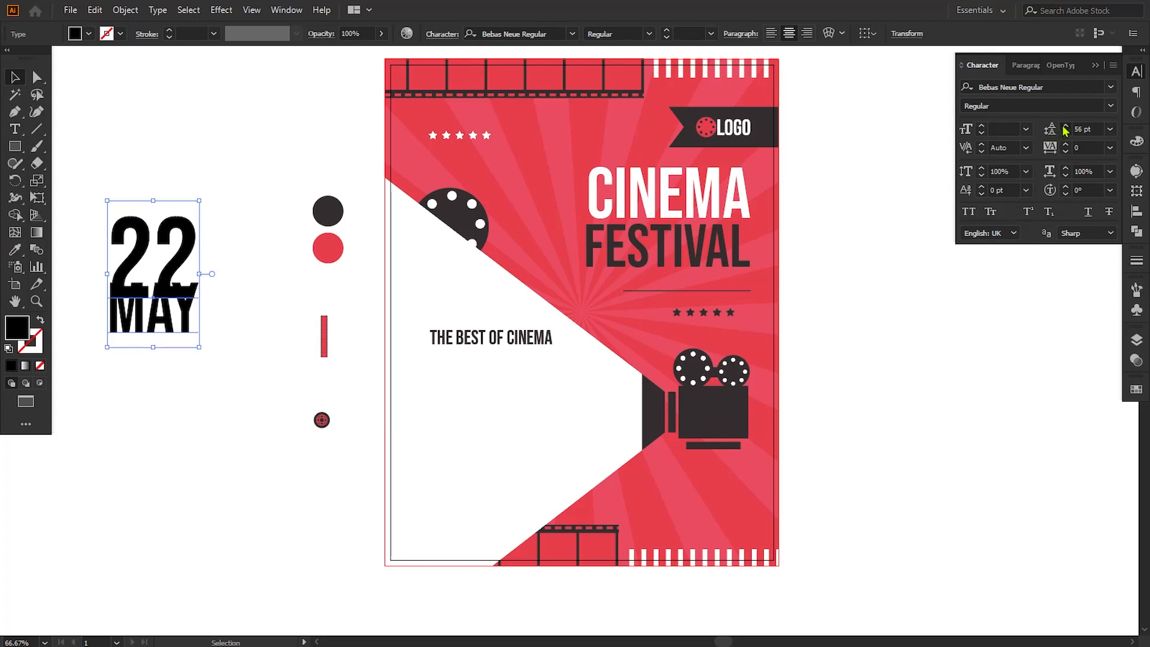
left_click(1064, 129)
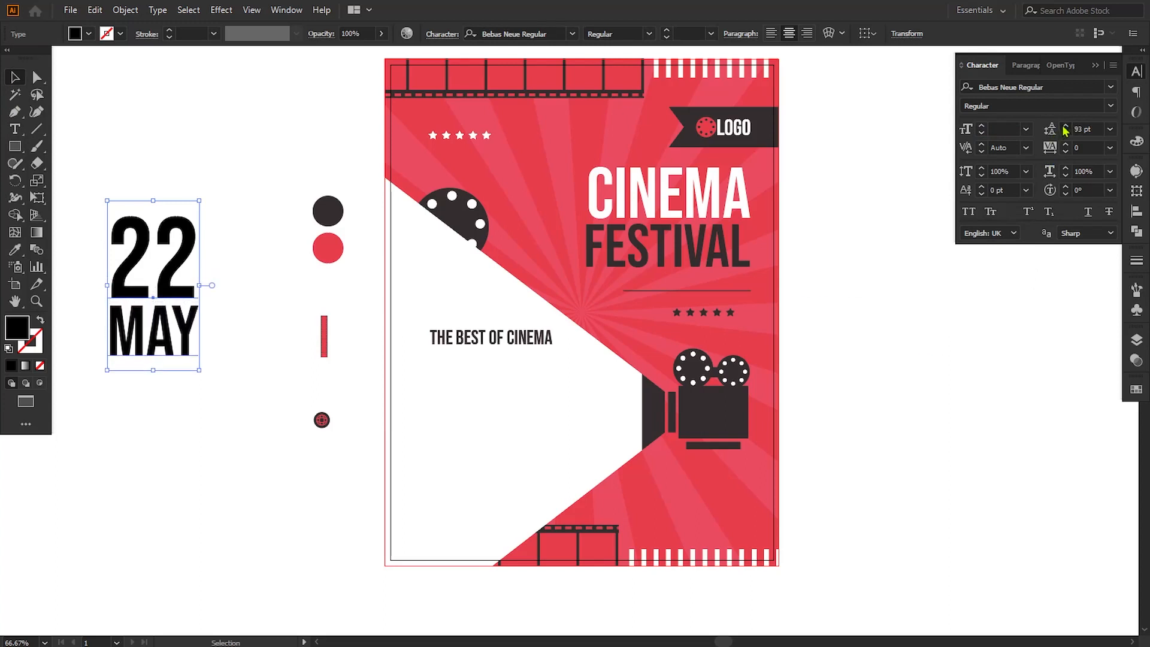
left_click(1064, 129)
Step: Enlarge the "22" line to 190 pt so its width matches "MAY"
double_click(110, 269)
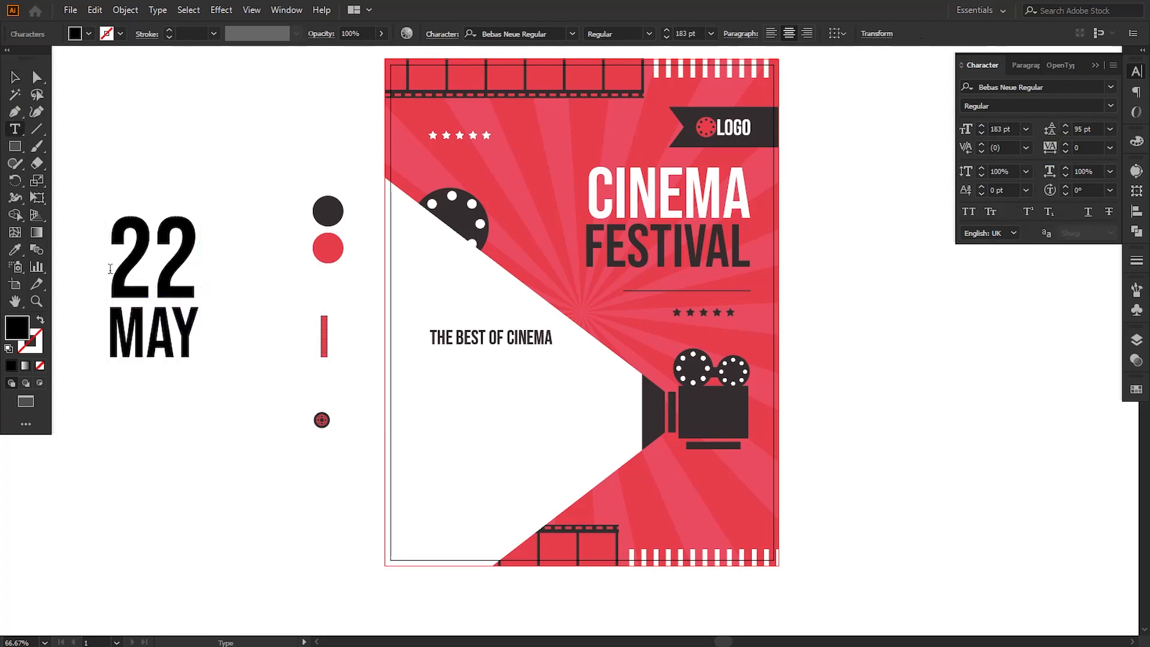
key("shift+Right")
key("shift+Right")
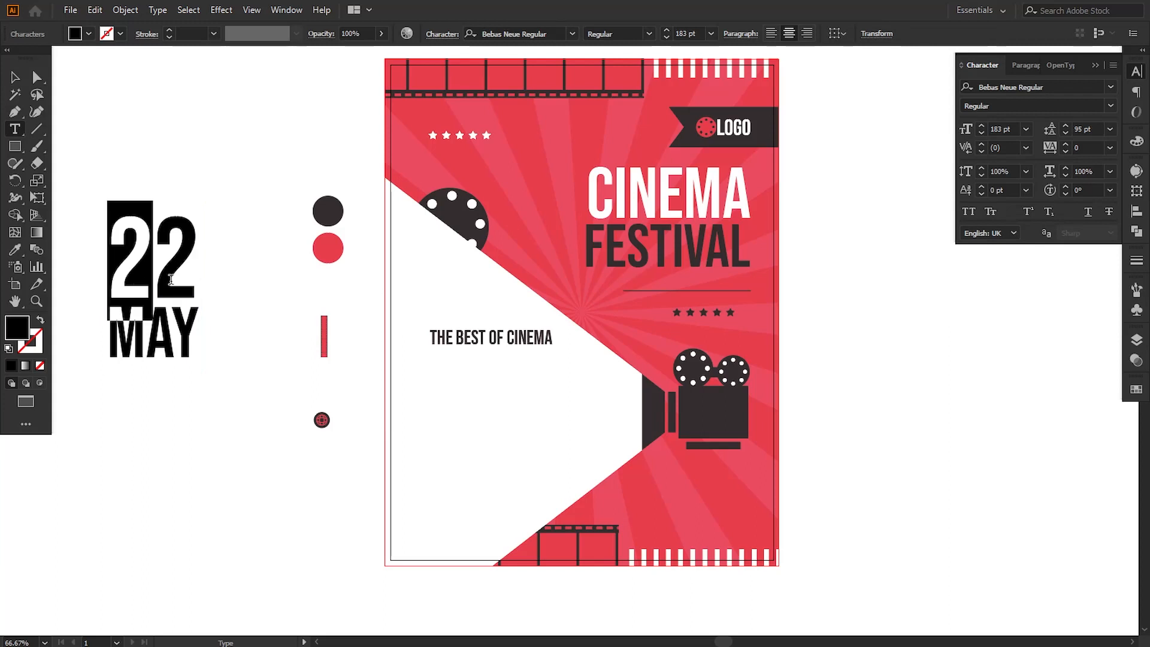
left_click(686, 33)
key("Up")
key("Up")
key("Up")
key("Up")
key("Up")
key("Up")
key("Up")
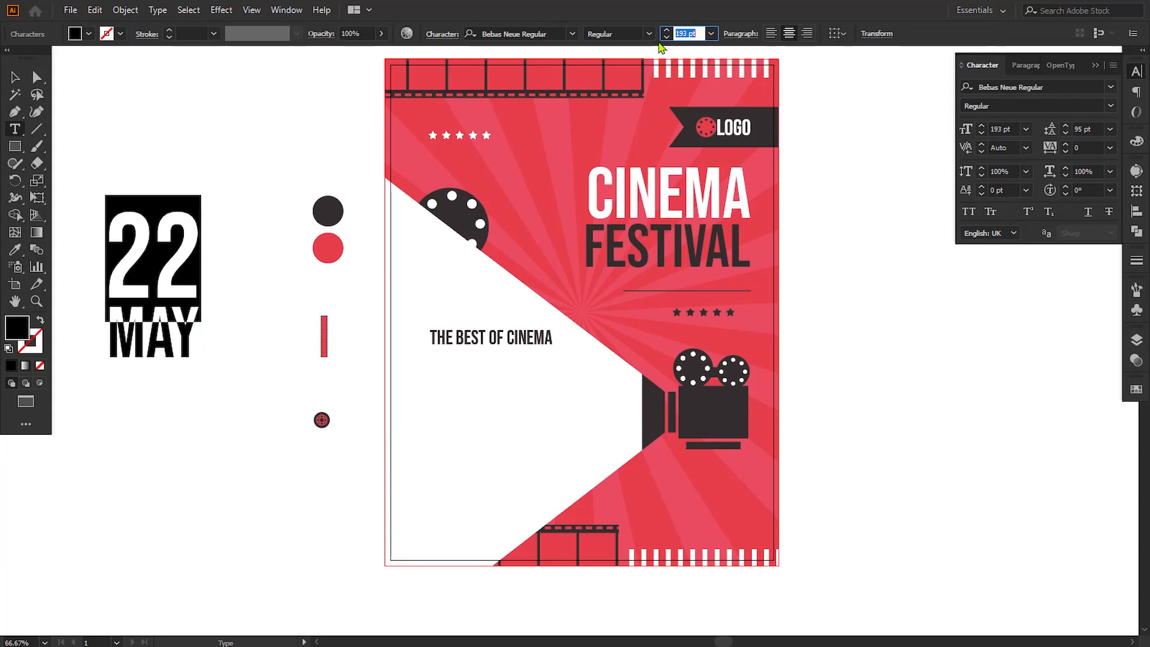
left_click(15, 78)
left_click(107, 111)
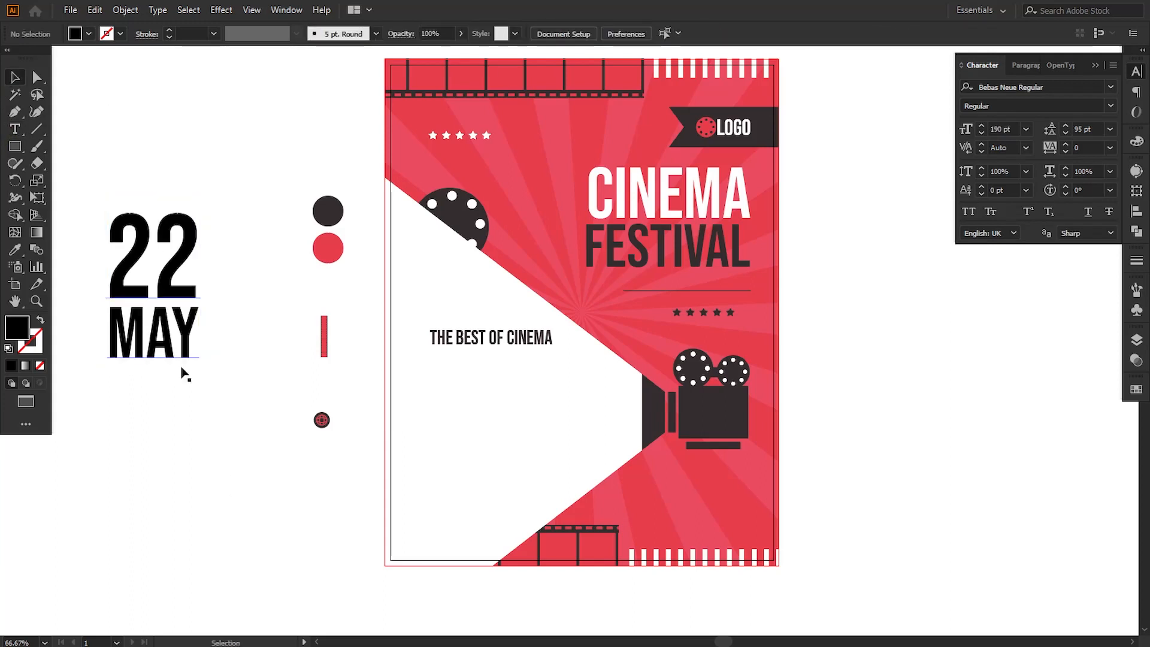
Step: Scale the date text down and place it in the white beam directly under "THE BEST OF CINEMA", aligned to its left edge
left_click_drag(171, 353, 492, 485)
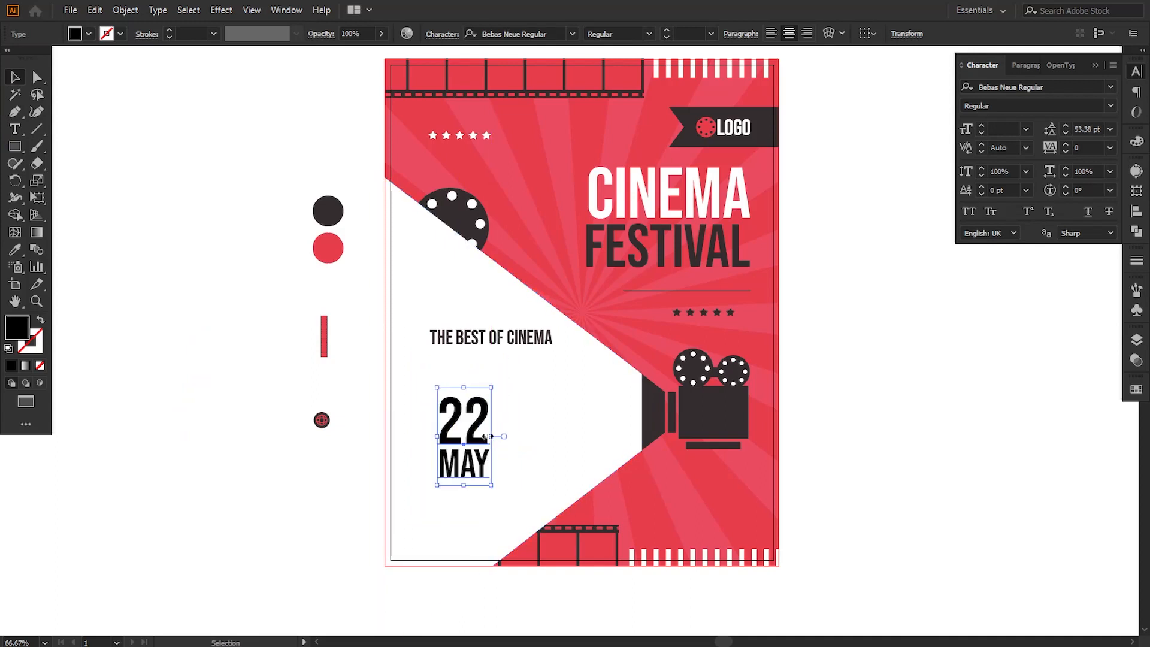
left_click_drag(480, 442, 472, 420)
left_click_drag(471, 418, 471, 384)
Step: Color the "22" line with the dark circle swatch using the Eyedropper
double_click(461, 397)
left_click(15, 249)
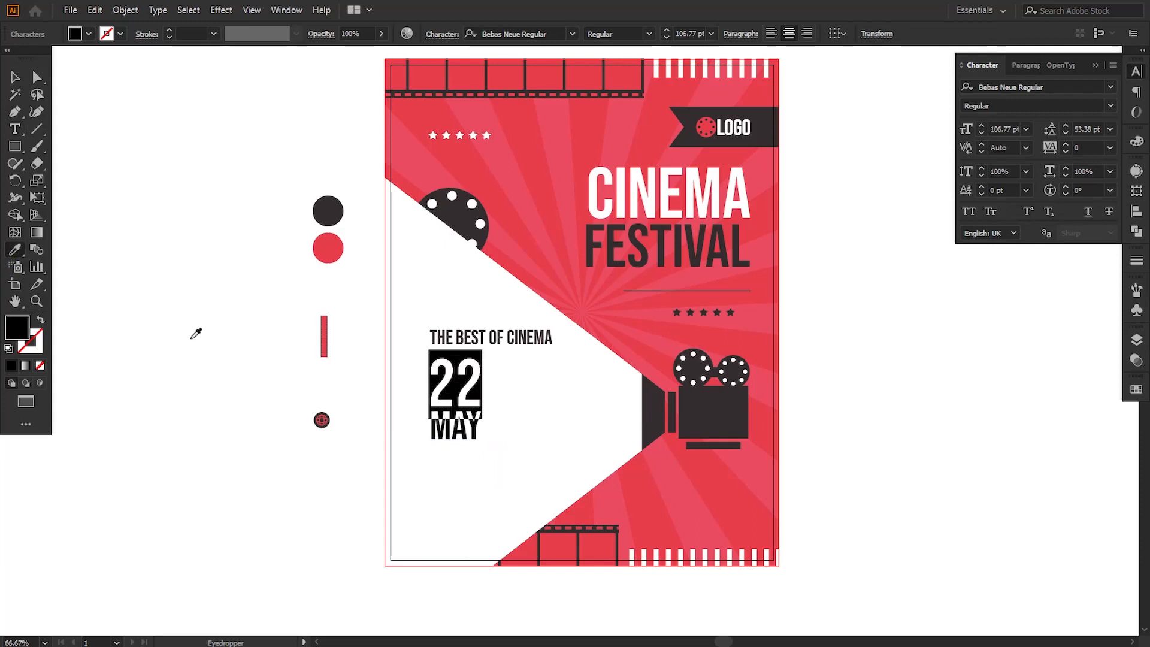
left_click(335, 209)
left_click(16, 78)
left_click(116, 238)
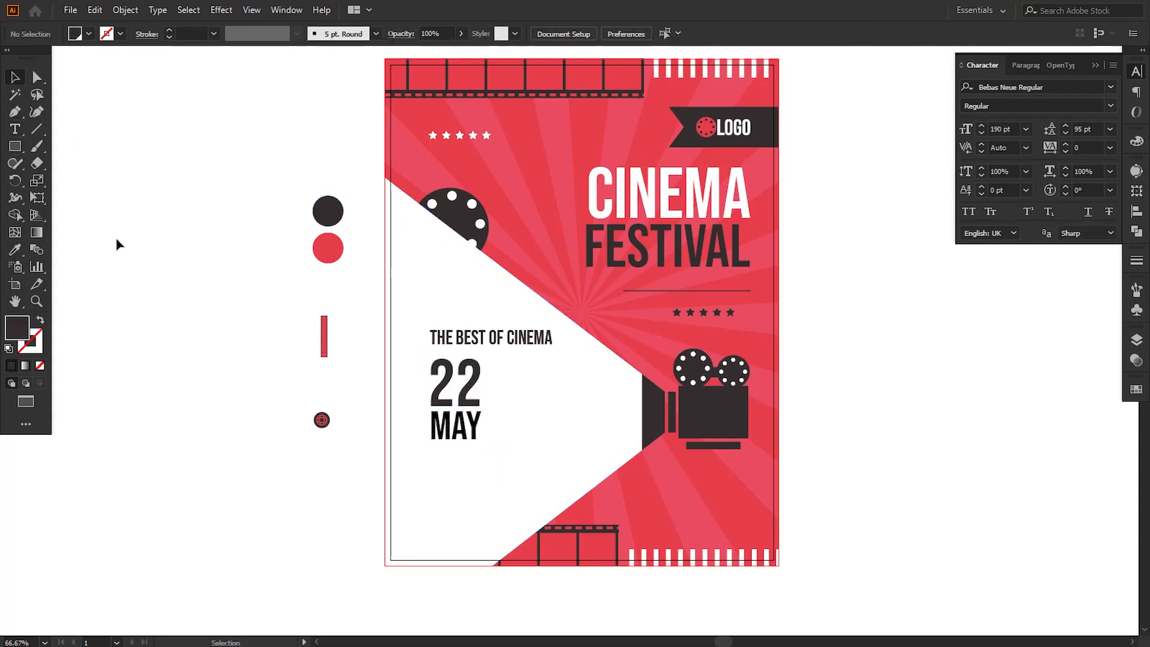
Step: Color the "MAY" line with the dark circle swatch using the Eyedropper
double_click(435, 422)
left_click_drag(435, 422, 473, 418)
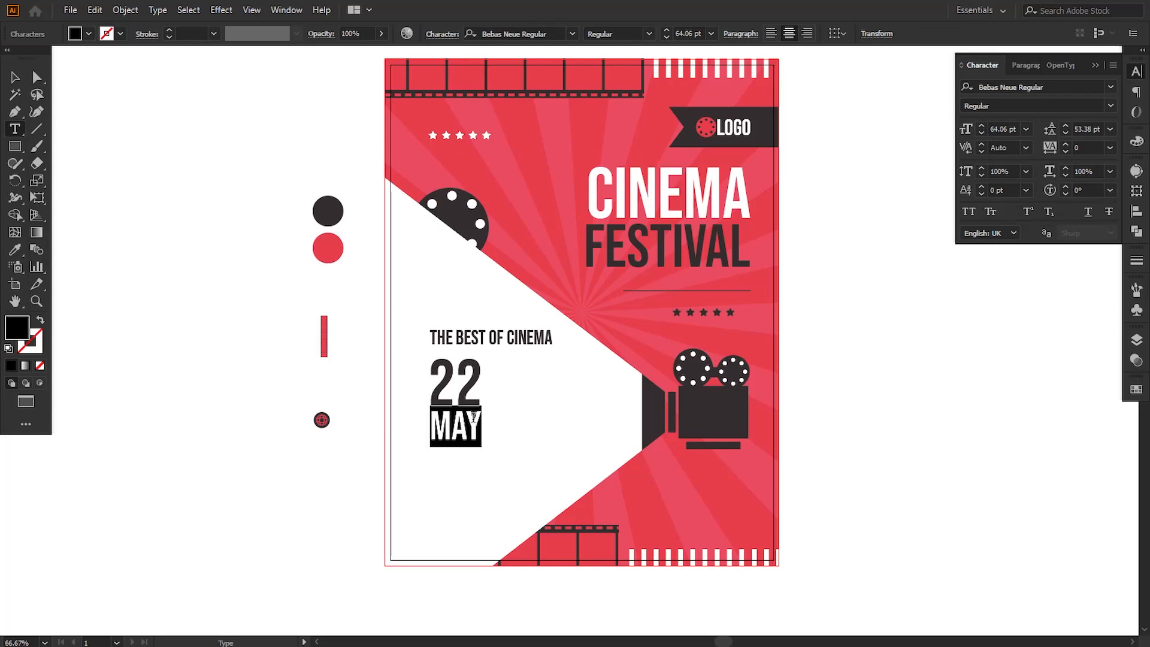
left_click(15, 249)
left_click(328, 211)
left_click(16, 78)
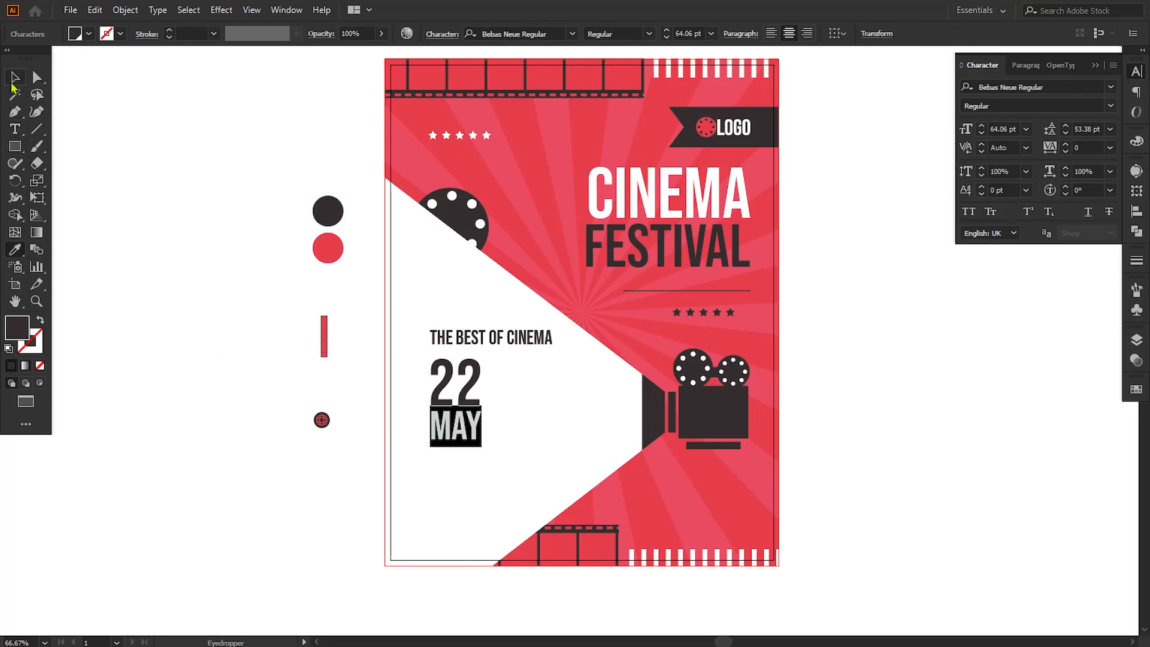
left_click(118, 243)
Step: Draw a thin dark vertical rectangle to the right of the date, about 0.034 in wide and 1.67 in high
left_click_drag(189, 347, 163, 315)
left_click(15, 146)
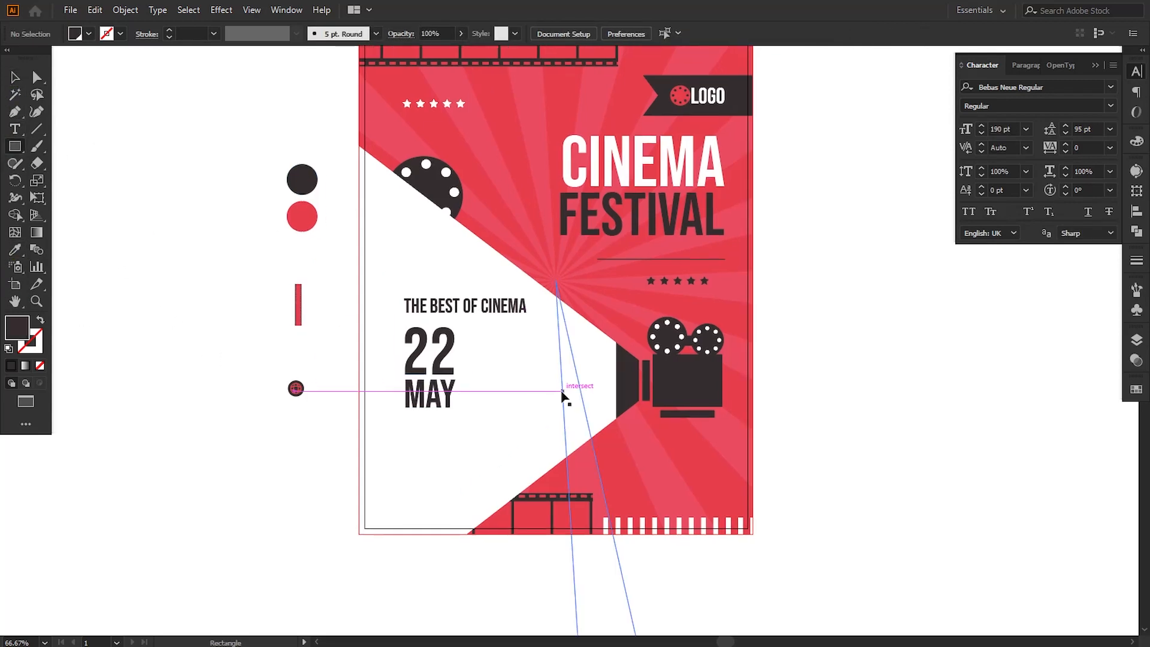
key("ctrl+=")
left_click_drag(411, 328, 411, 441)
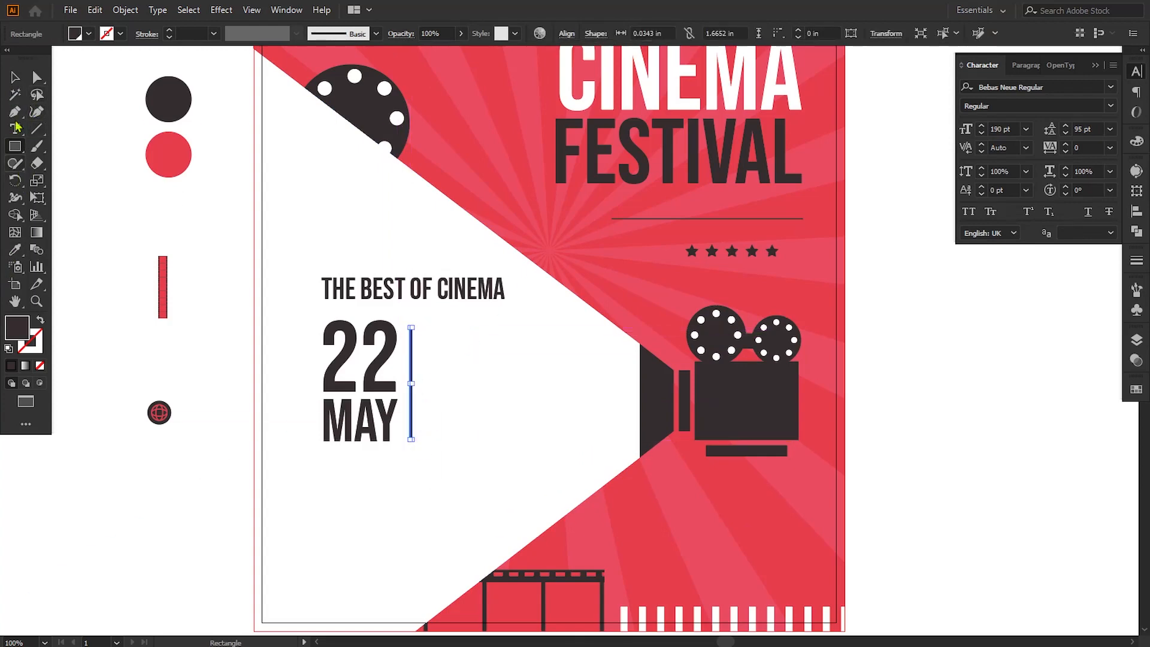
left_click(15, 248)
left_click(14, 77)
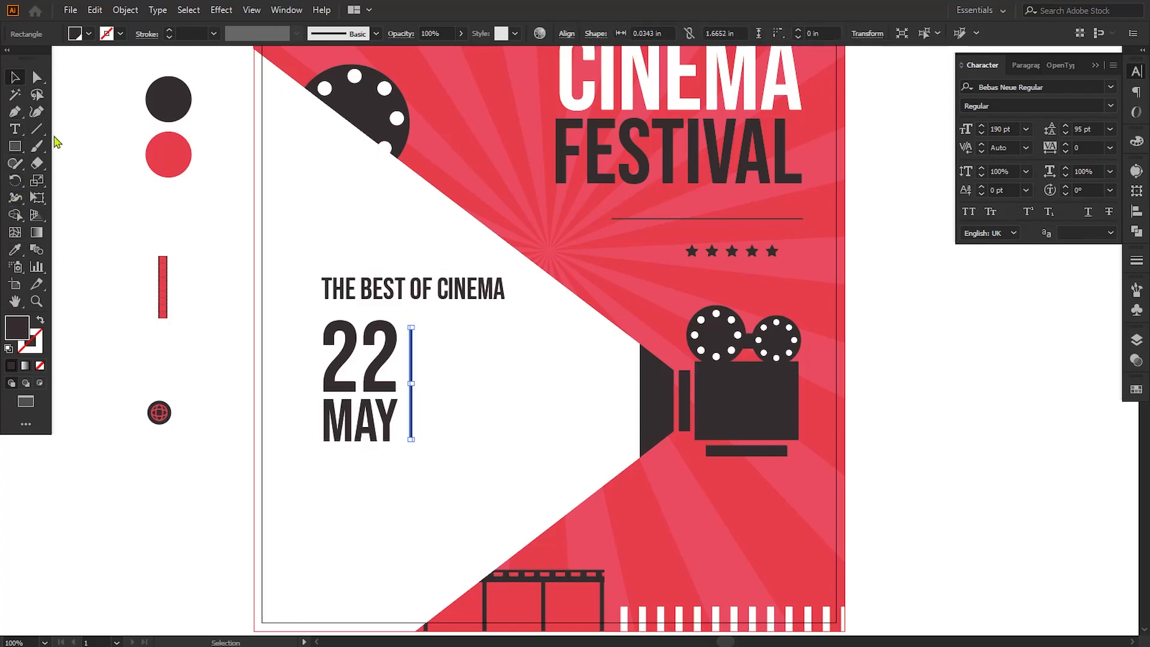
left_click(109, 206)
Step: Narrow the vertical divider bar beside the date to about 0.017 in wide
key("ctrl+plus")
key("ctrl+plus")
key("ctrl+plus")
left_click_drag(201, 445, 501, 386)
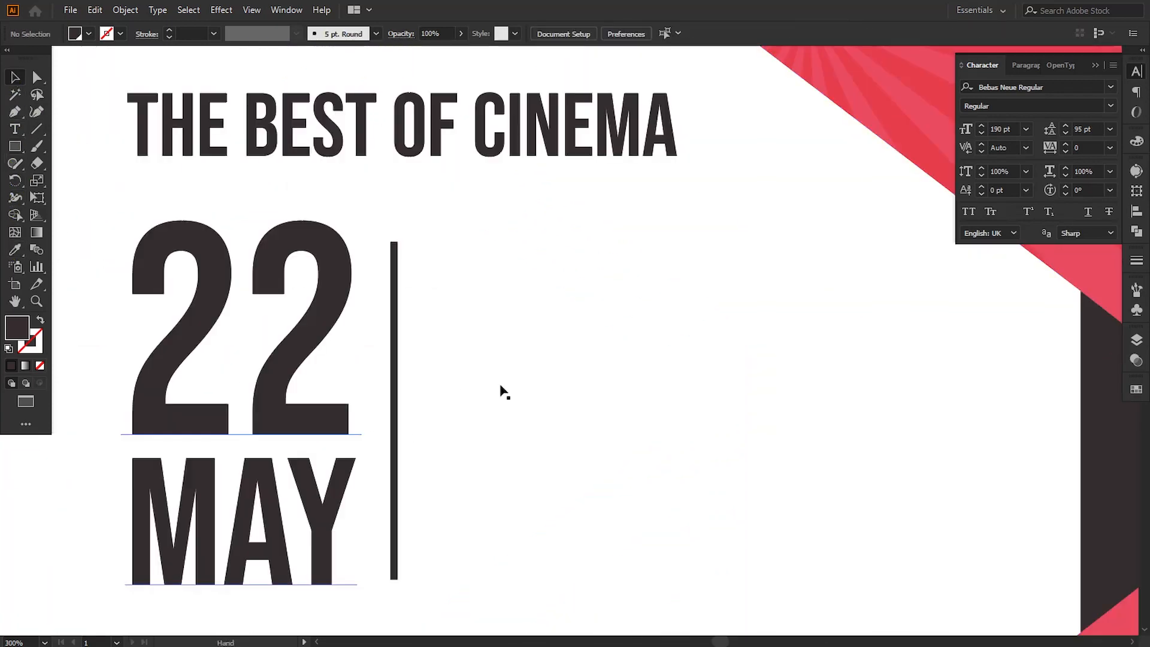
left_click(394, 408)
left_click_drag(395, 411, 396, 412)
Step: Extend the divider bar's lower end to the baseline of "MAY"
scroll(435, 489, "down", 4)
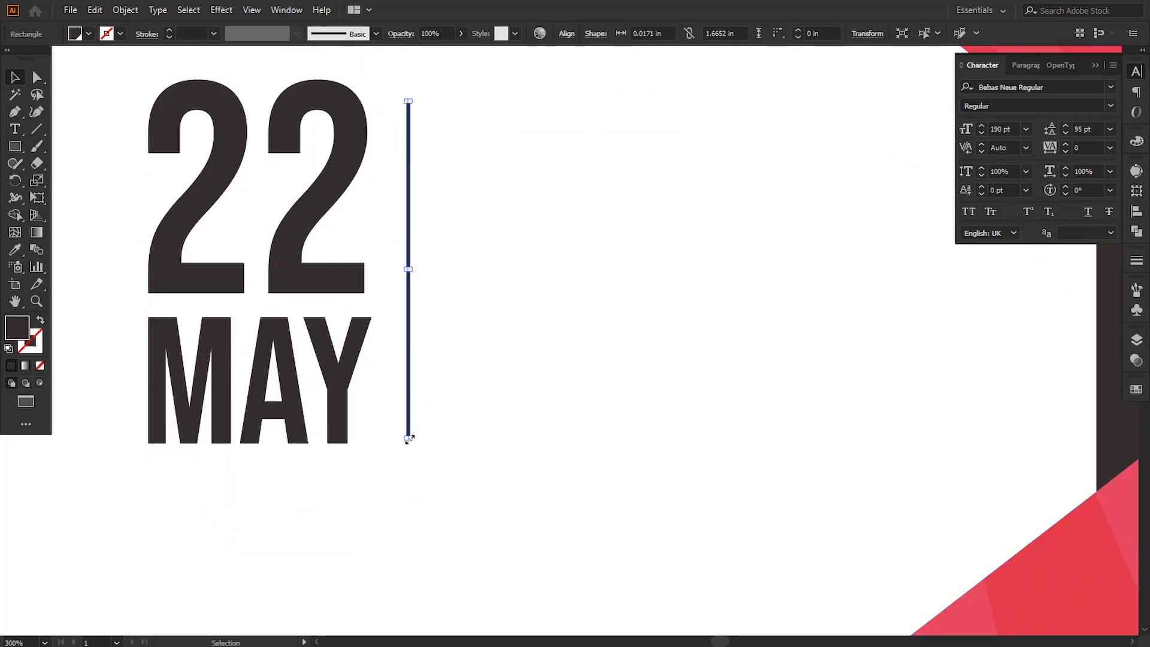
key("ctrl+equal")
key("ctrl+equal")
key("ctrl+equal")
left_click_drag(477, 496, 408, 113)
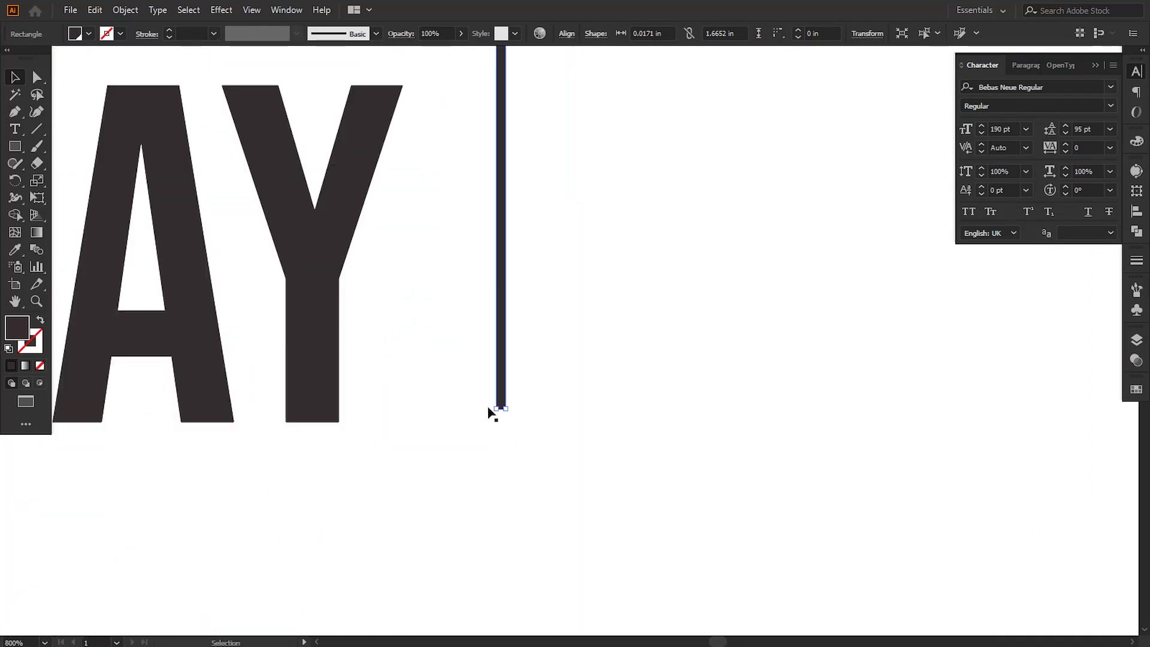
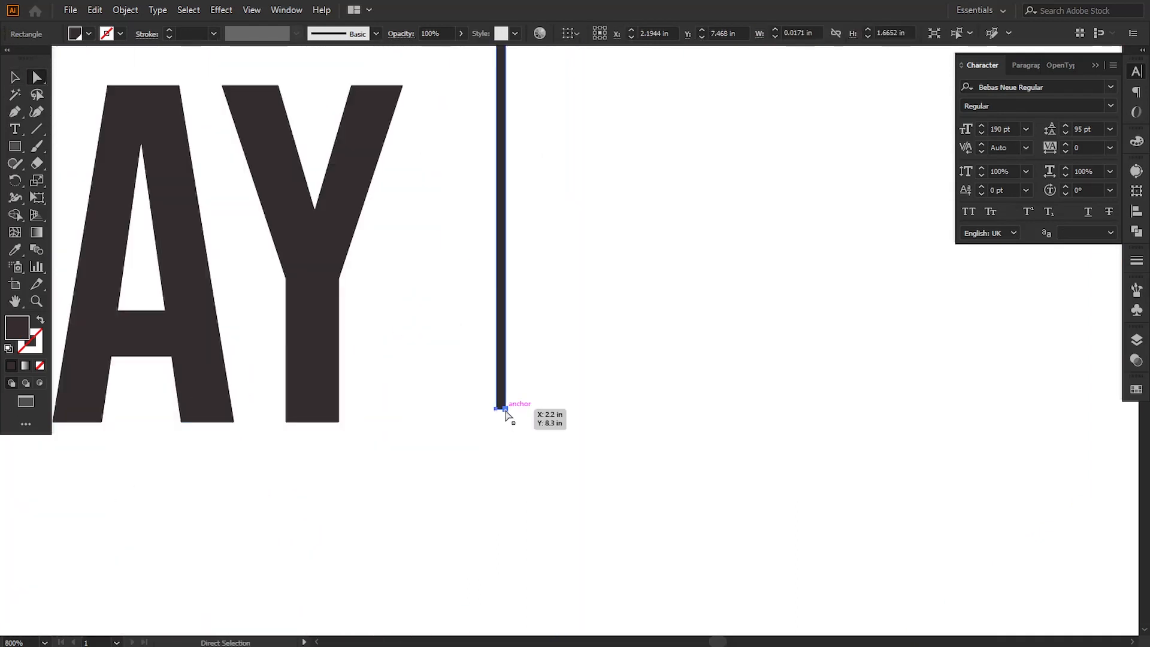
Step: Nudge the two lower corner anchors of the divider bar down to the baseline of "MAY"
left_click(498, 409, "ctrl")
left_click(495, 411, "shift")
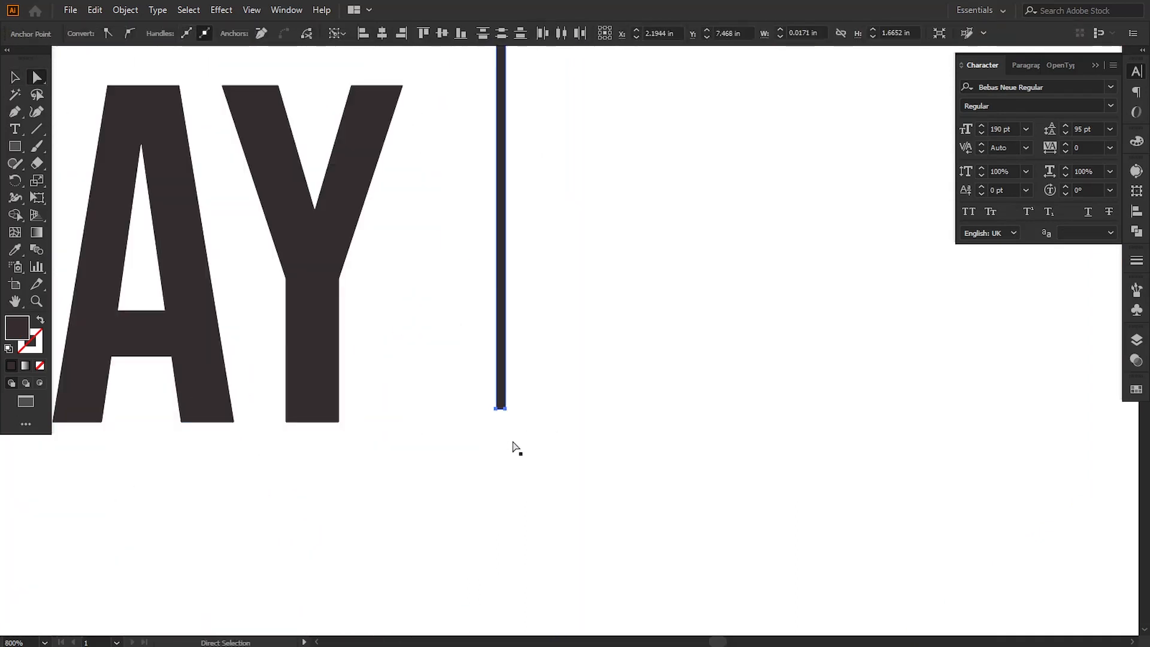
key("Down")
Step: Raise the divider bar's two upper corner anchors to the top edge of the "22" and deselect the bar
left_click_drag(579, 255, 605, 599)
left_click_drag(565, 78, 554, 498)
left_click(522, 255)
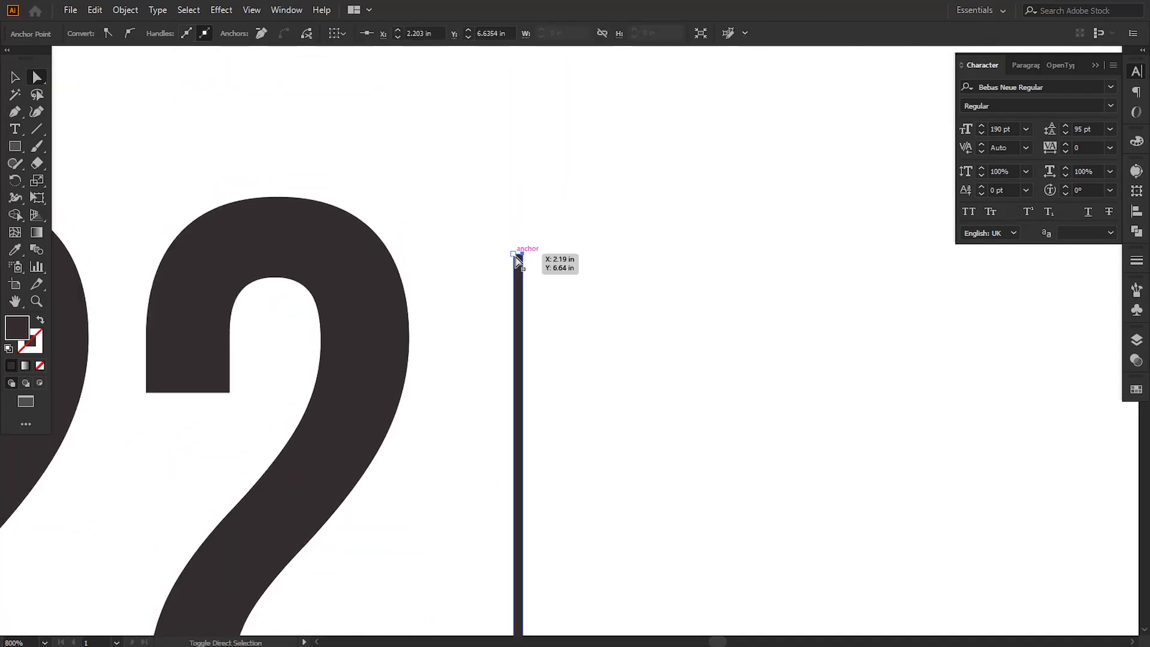
left_click(514, 255, "shift")
key("Up")
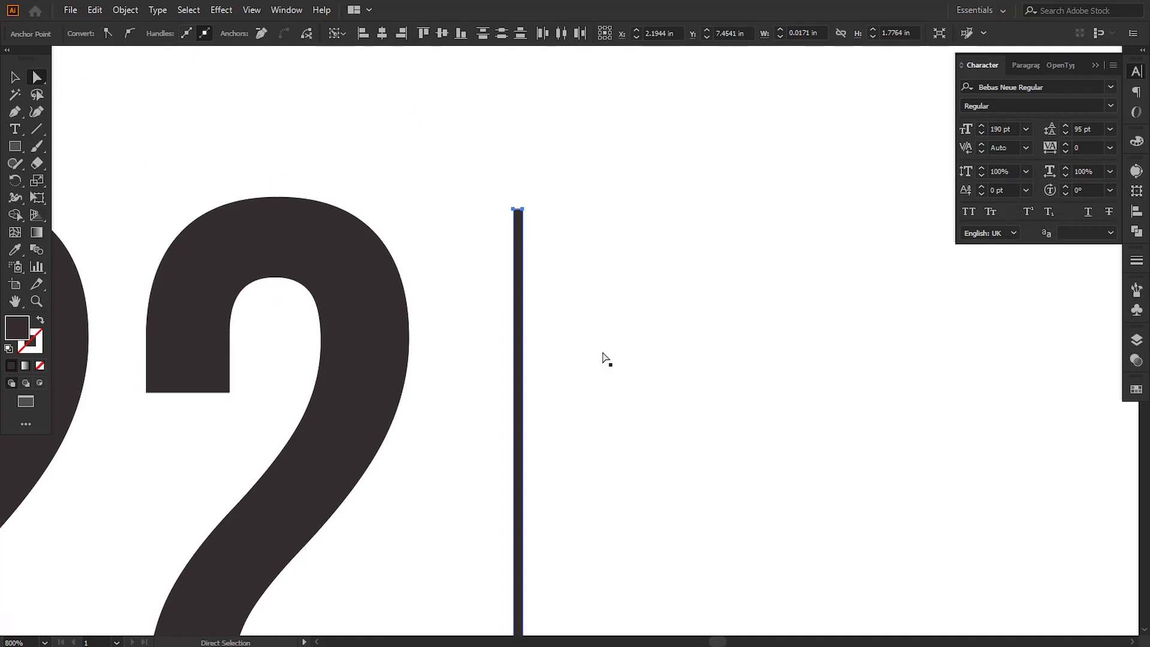
key("ctrl+minus")
key("ctrl+minus")
key("ctrl+minus")
key("ctrl+minus")
key("ctrl+minus")
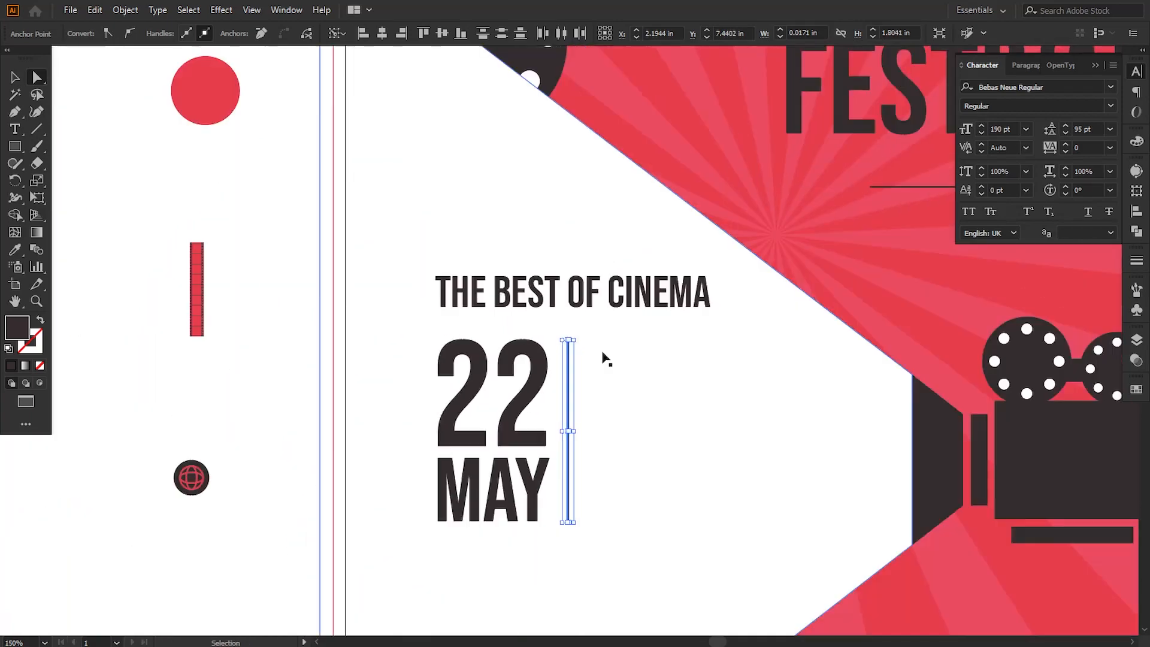
left_click_drag(586, 379, 556, 307)
left_click(258, 365)
Step: Color the "22" with the red circle swatch using the Eyedropper
scroll(300, 457, "right", 2)
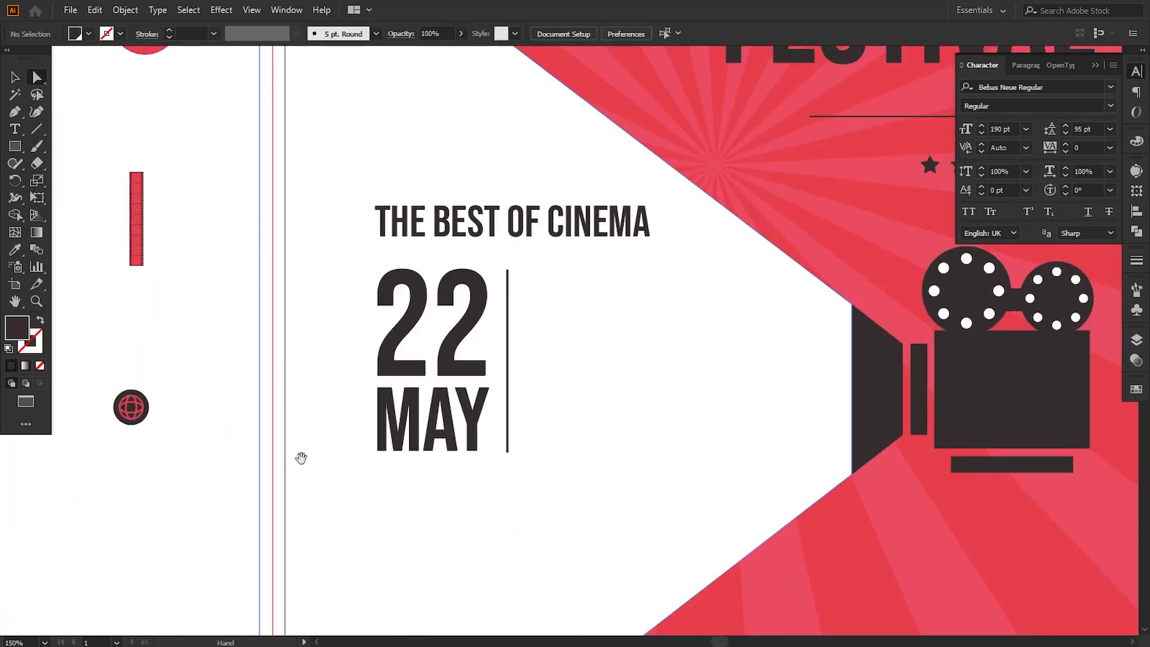
left_click(387, 351)
double_click(386, 351)
double_click(387, 351)
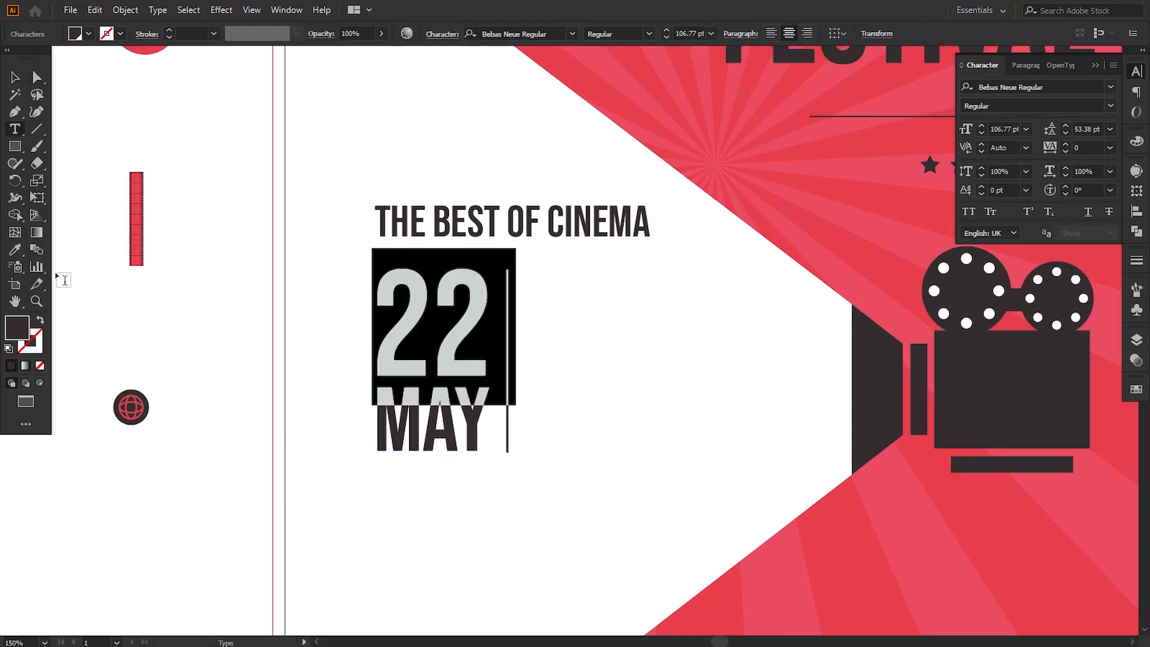
left_click(15, 254)
left_click(150, 53)
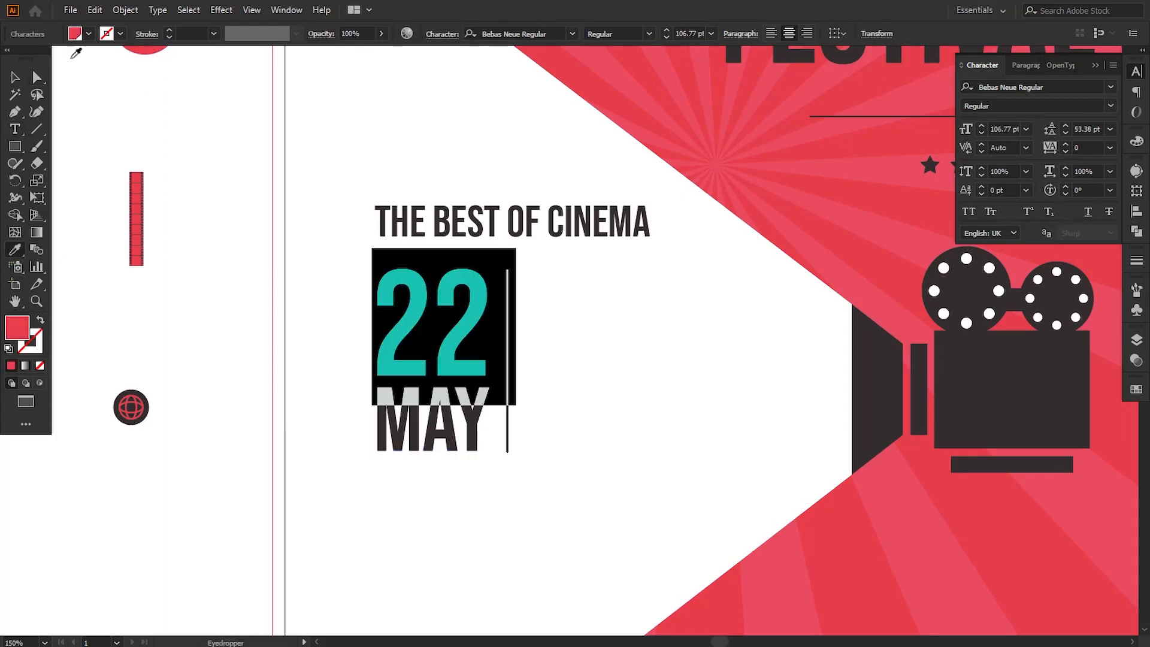
key("Escape")
left_click(533, 413)
Step: Add a new text line at 22 pt and move it to the right of the divider bar
left_click_drag(534, 413, 485, 416)
key("t")
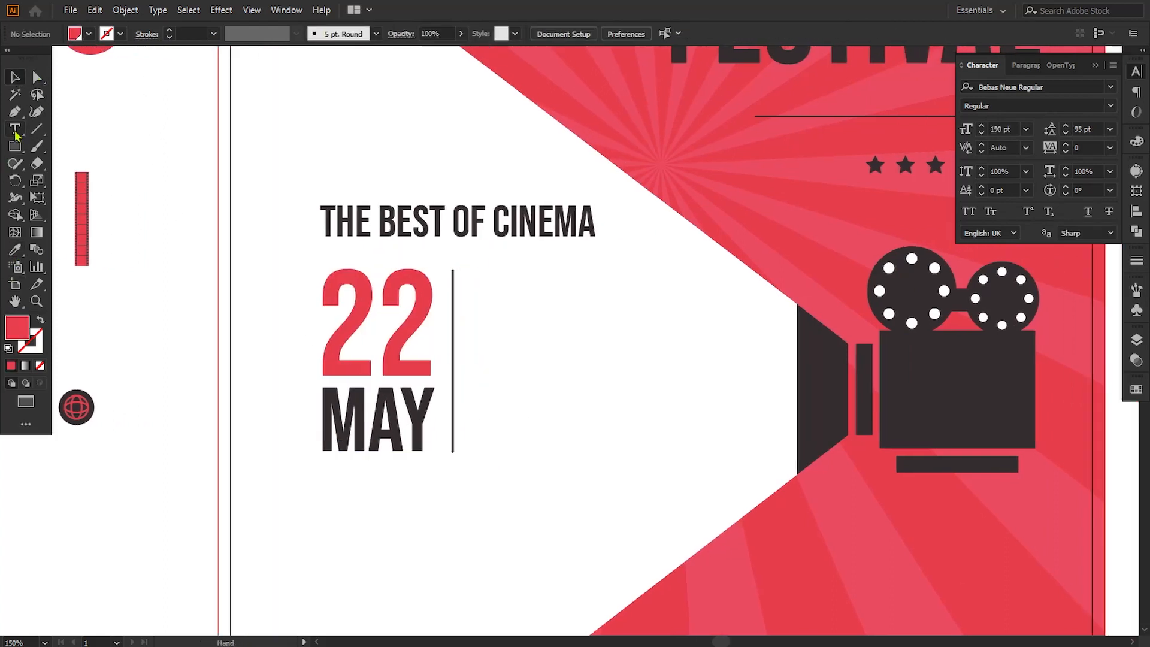
left_click(521, 412)
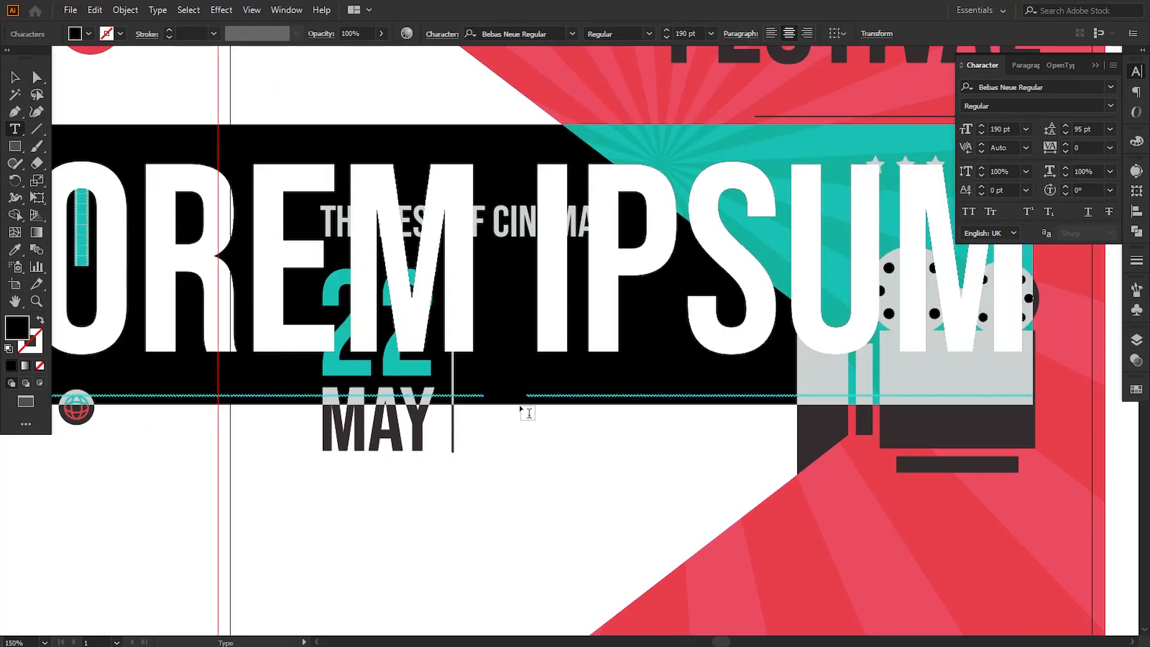
double_click(683, 33)
type("22")
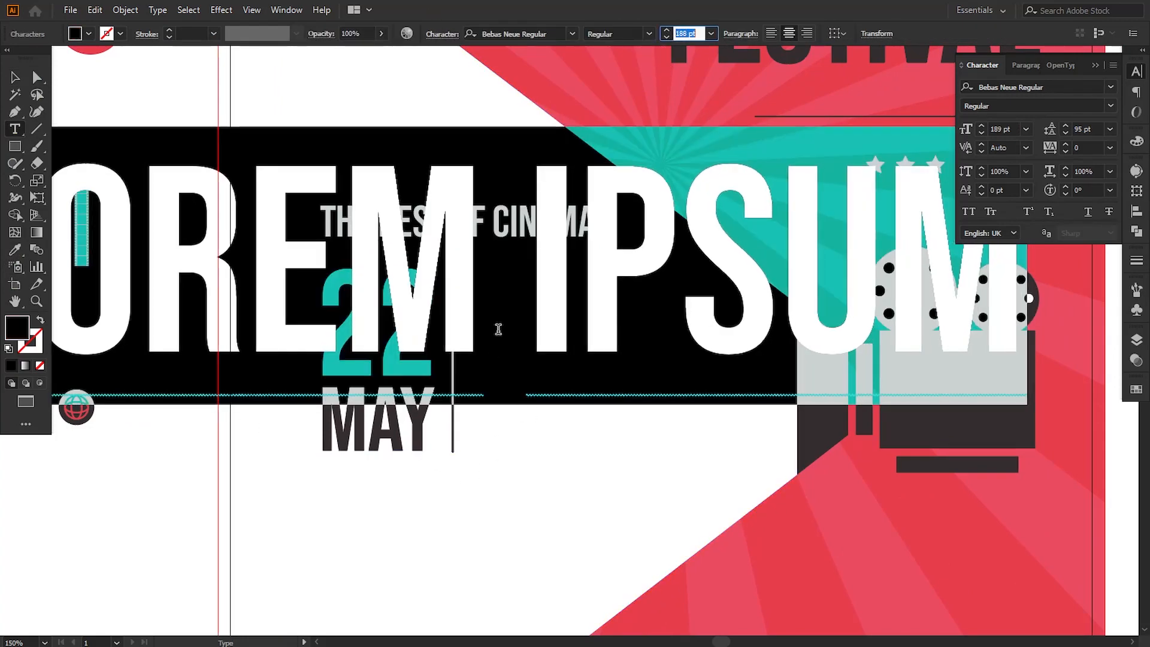
key("Return")
left_click(12, 78)
left_click_drag(498, 341, 566, 300)
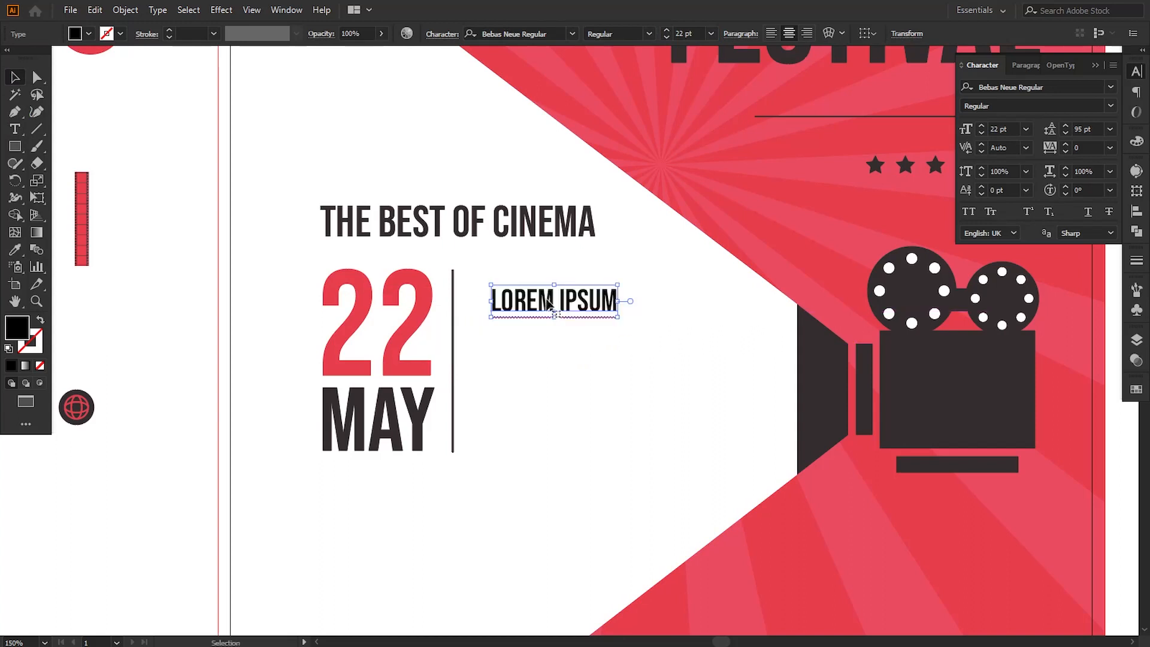
Step: Replace the placeholder text beside the divider with "FREE POPCORN" and "TICKETS $7" on two lines
double_click(514, 298)
left_click_drag(492, 299, 624, 296)
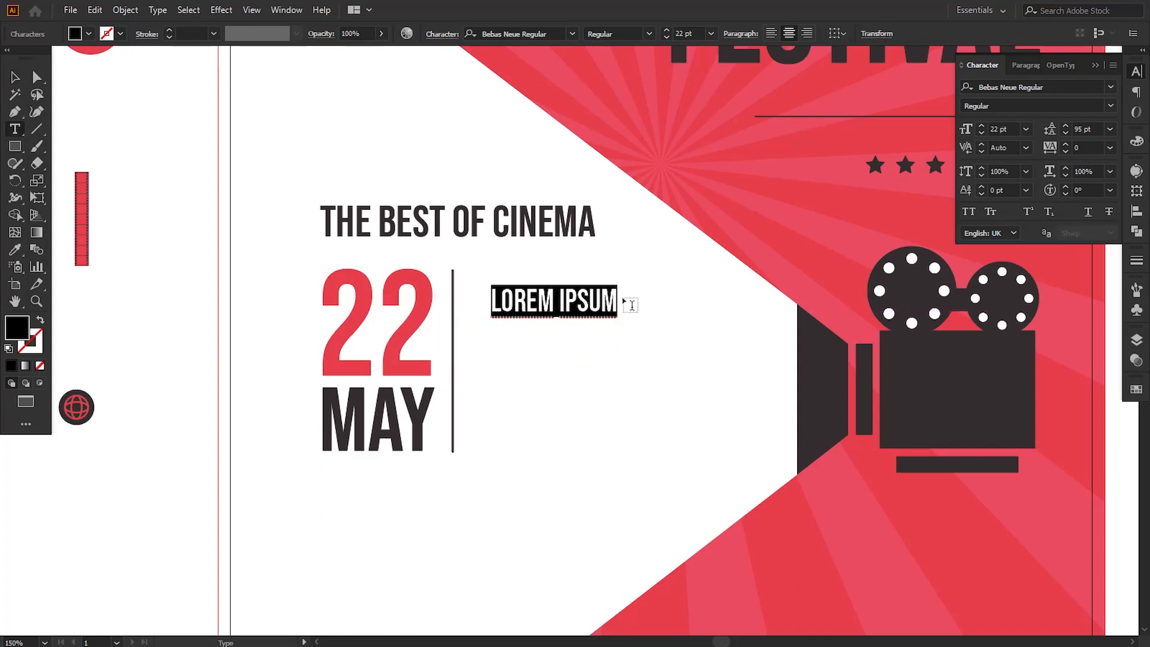
type("FREE")
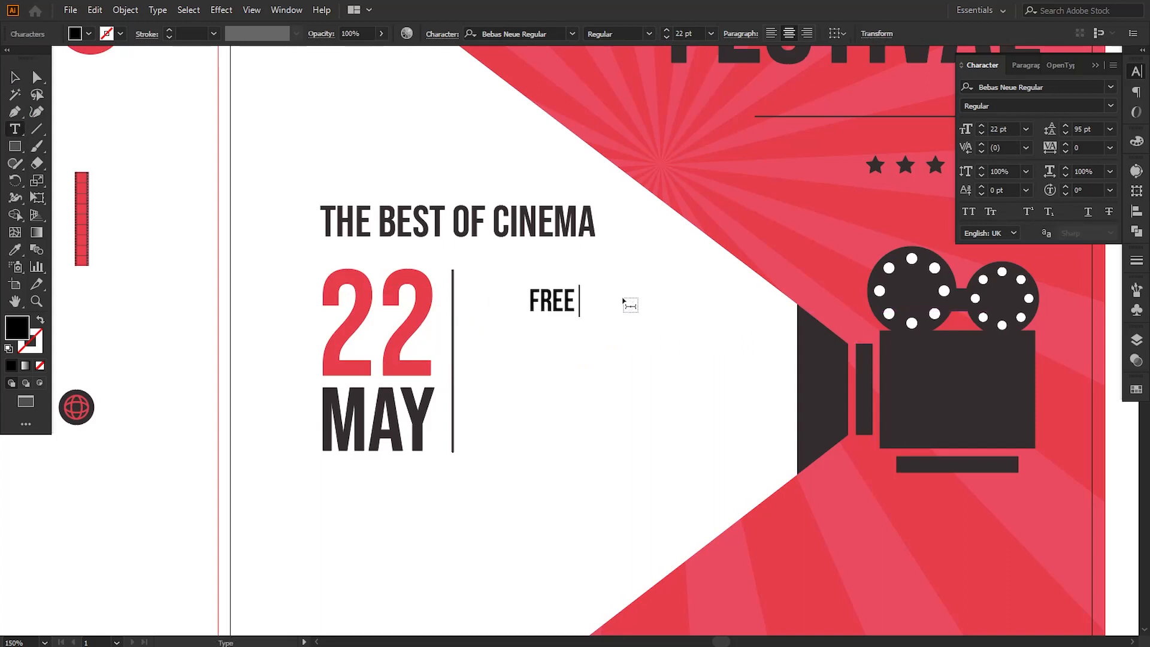
type(" POPCO")
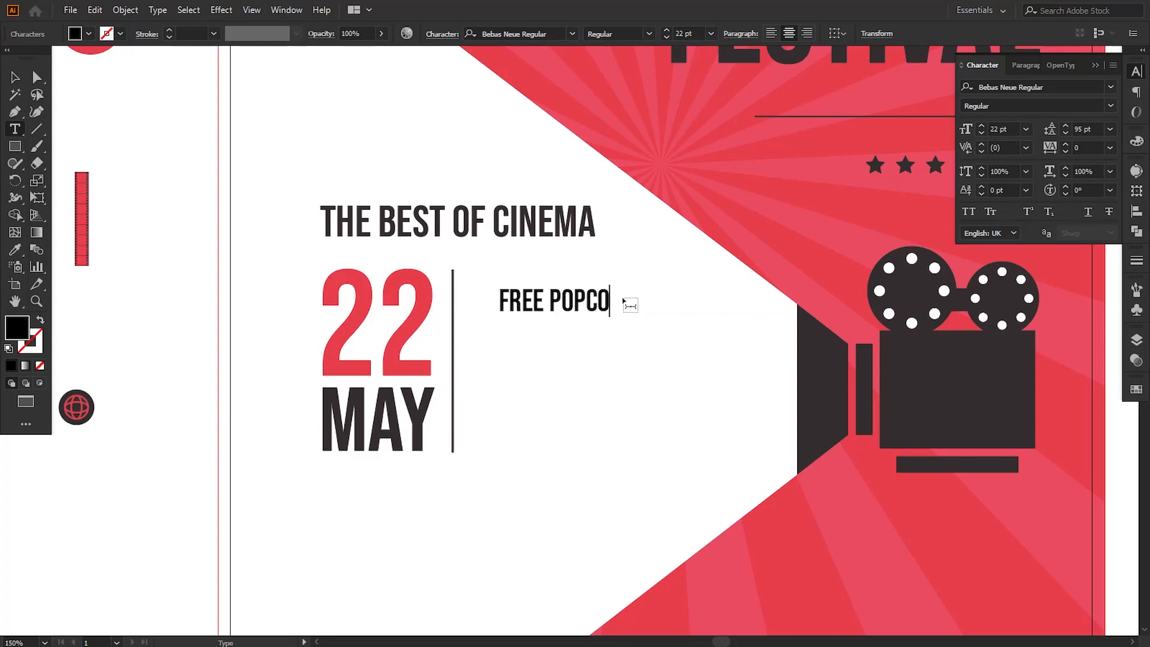
type("RN ")
type("TI")
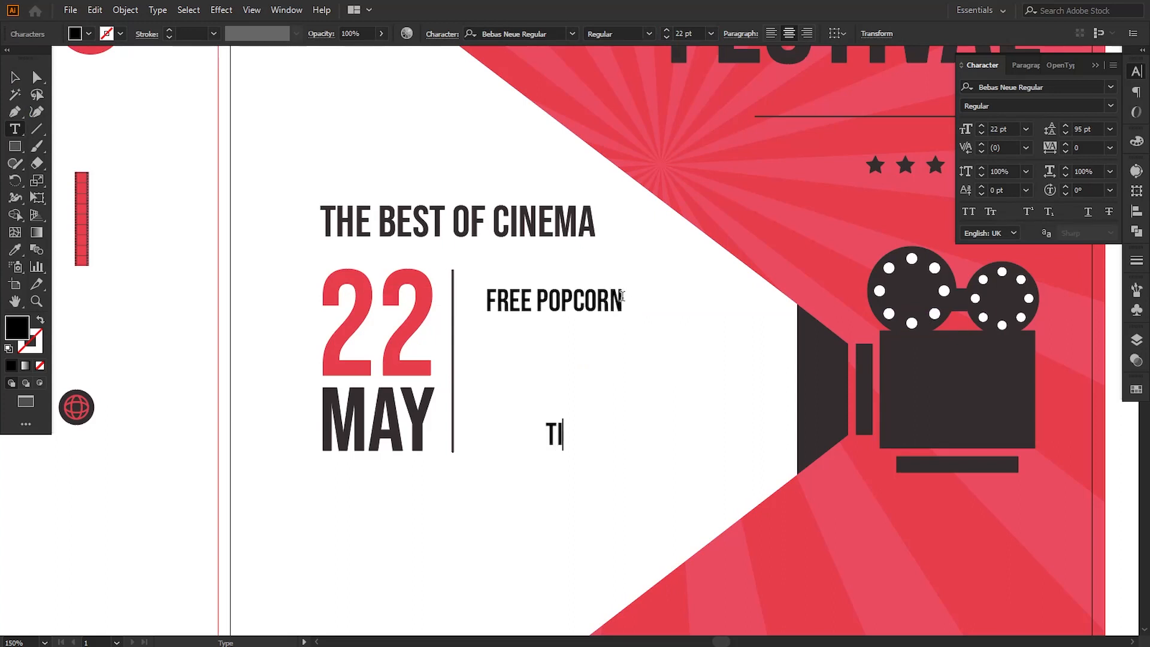
type("CK")
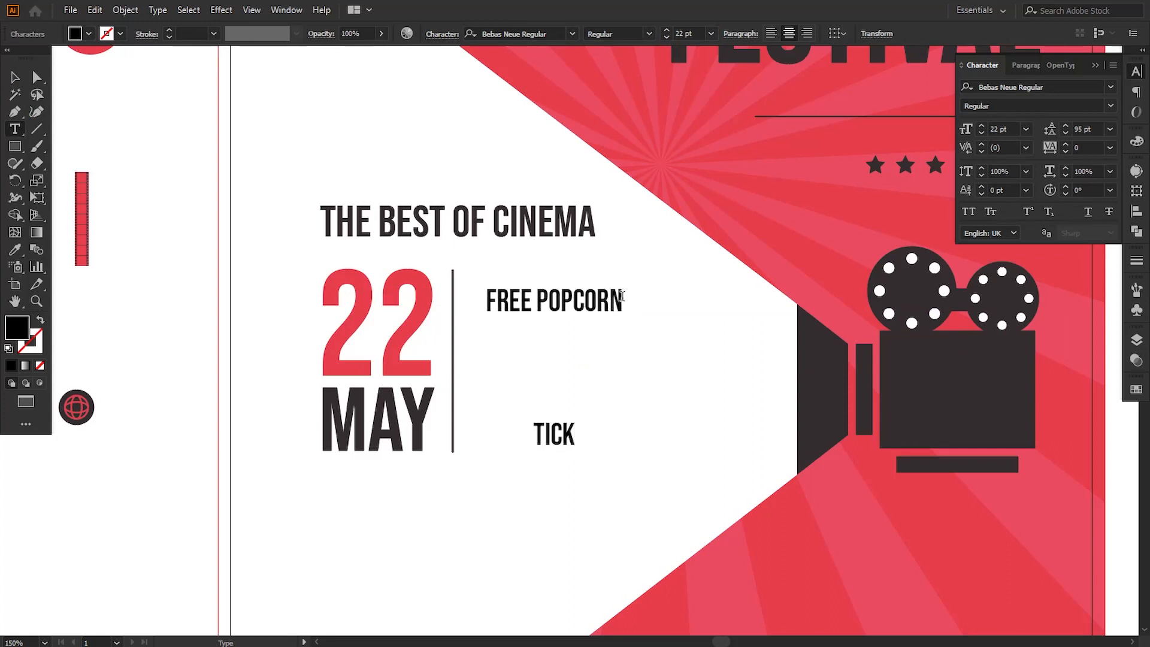
type("ETS")
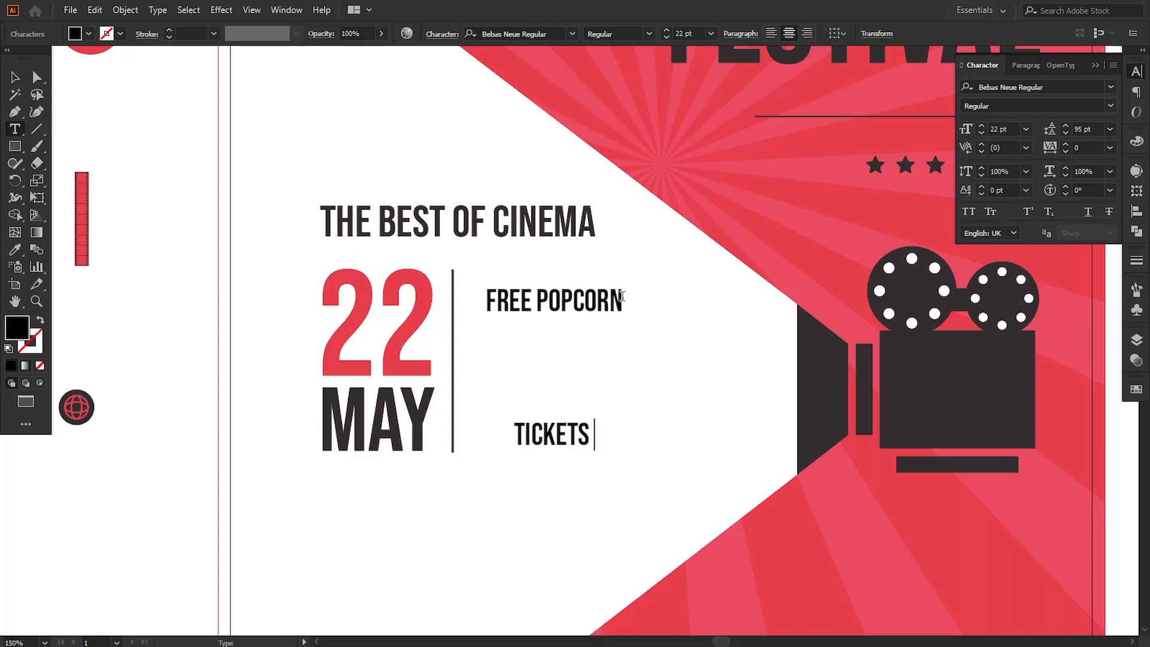
type(" $7")
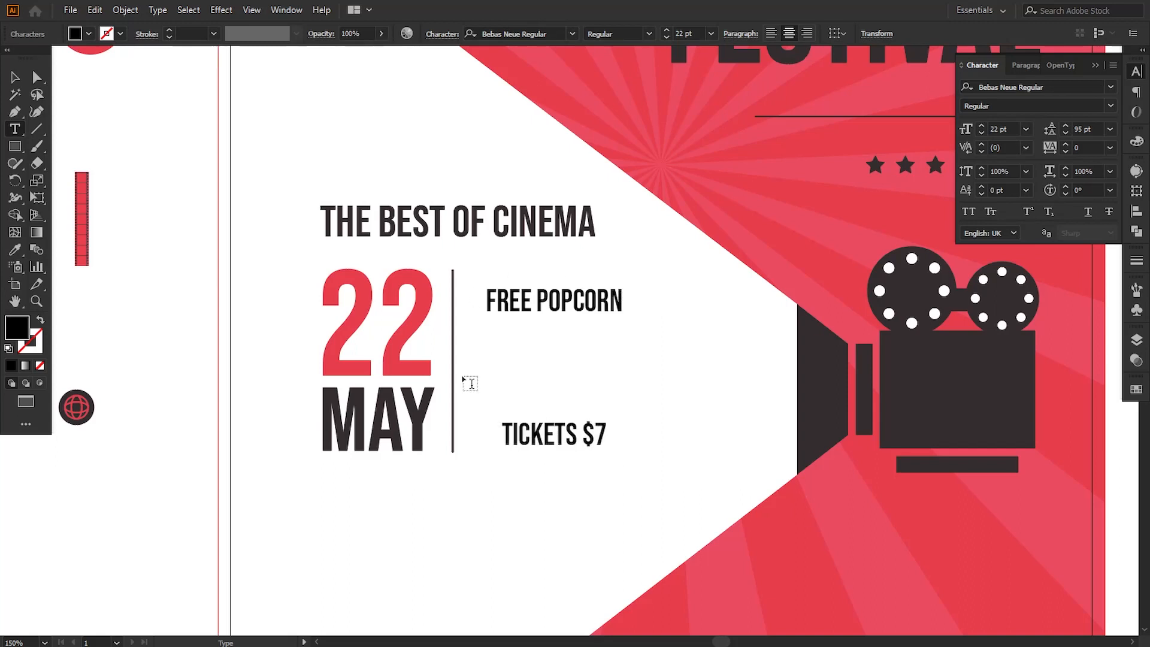
left_click(10, 77)
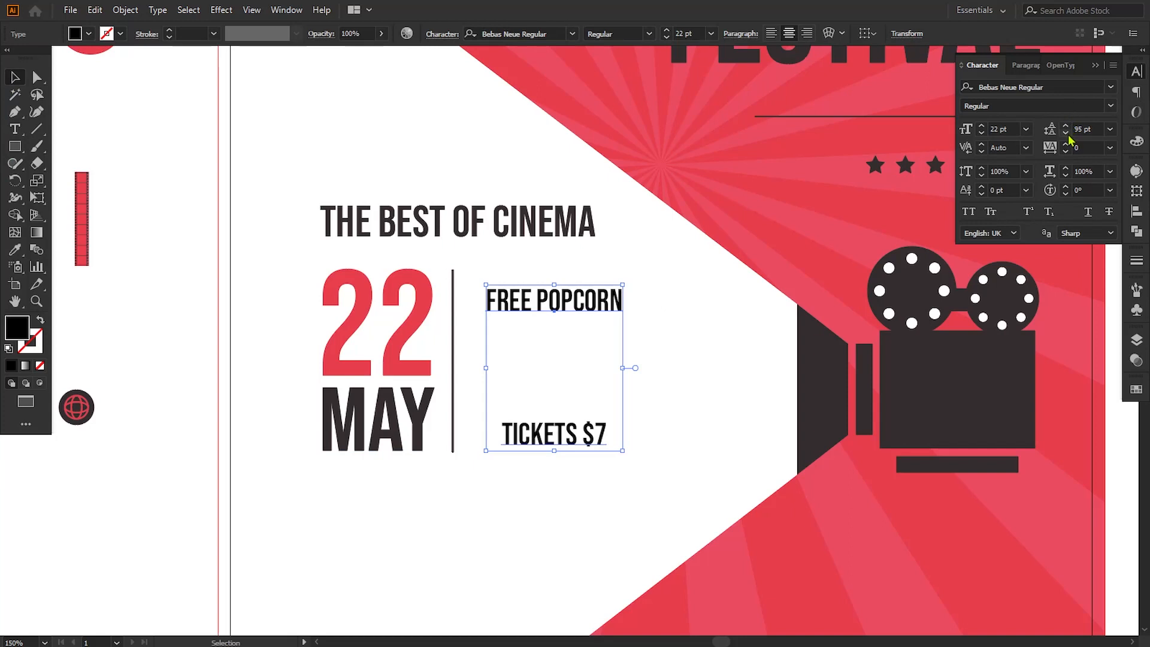
Step: Set the leading of the popcorn and ticket text to 22 pt and left-align its lines
left_click_drag(1069, 132, 1069, 133)
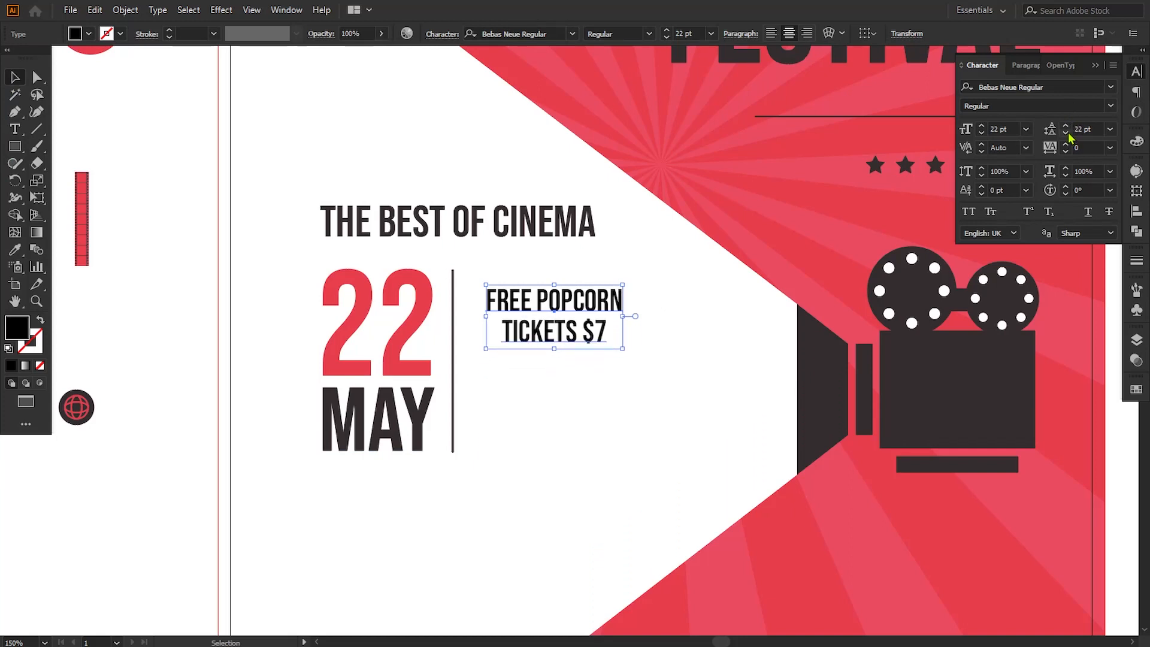
left_click(772, 34)
Step: Position the popcorn and ticket text just right of the divider bar, level with the upper part of the "22"
left_click_drag(580, 304, 493, 308)
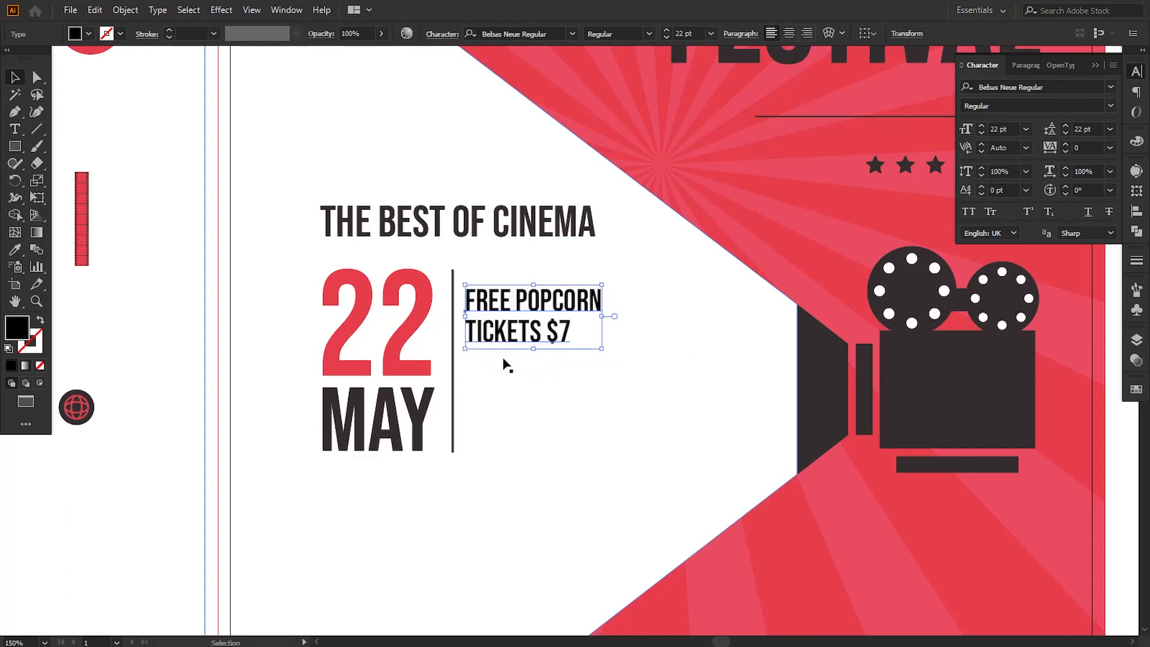
key("Up")
key("Up")
key("Up")
key("Up")
key("Up")
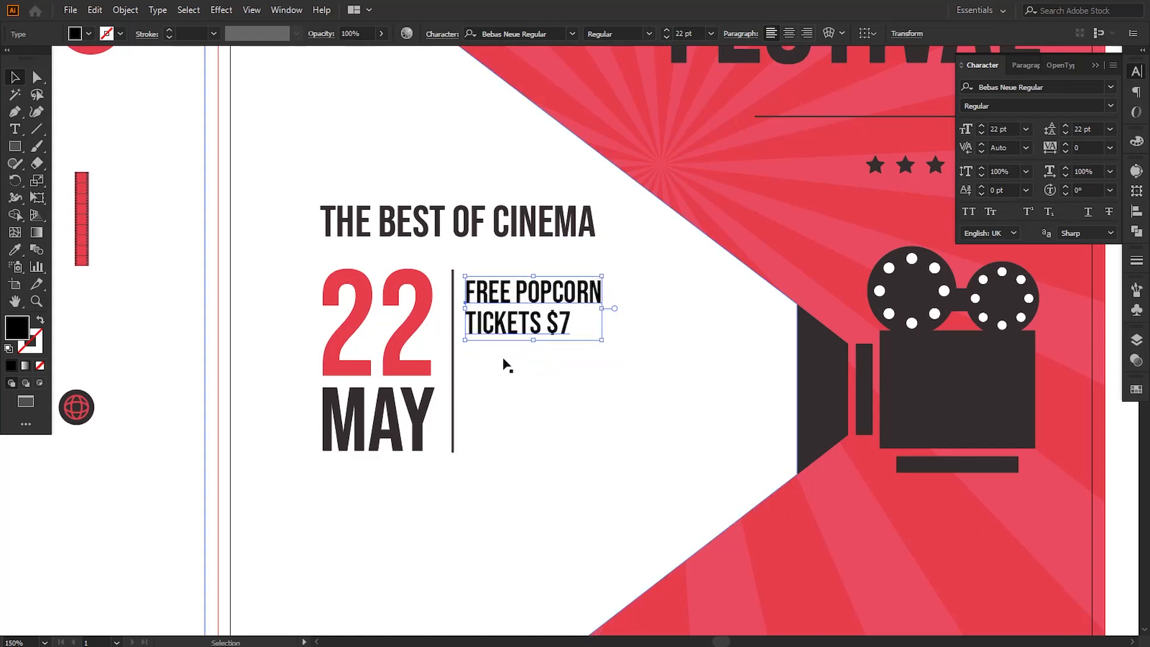
key("Down")
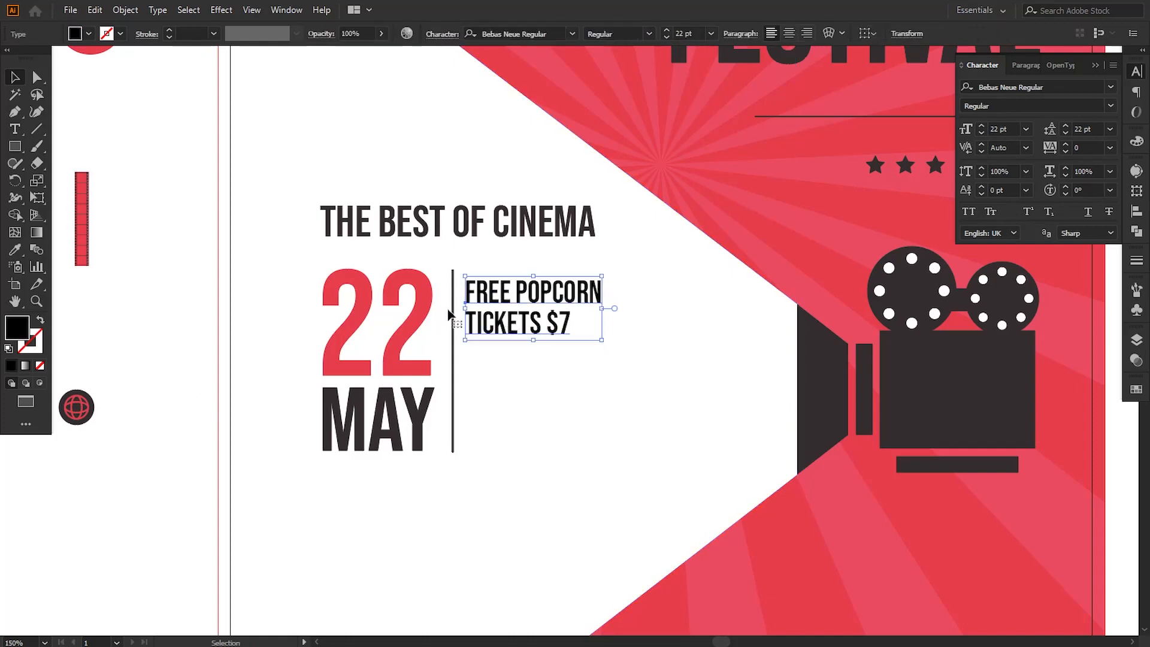
Step: Color the "FREE POPCORN / TICKETS $7" text with the dark circle swatch using the Eyedropper
left_click(16, 249)
left_click_drag(178, 342, 225, 444)
left_click(189, 84)
key("v")
left_click(250, 266)
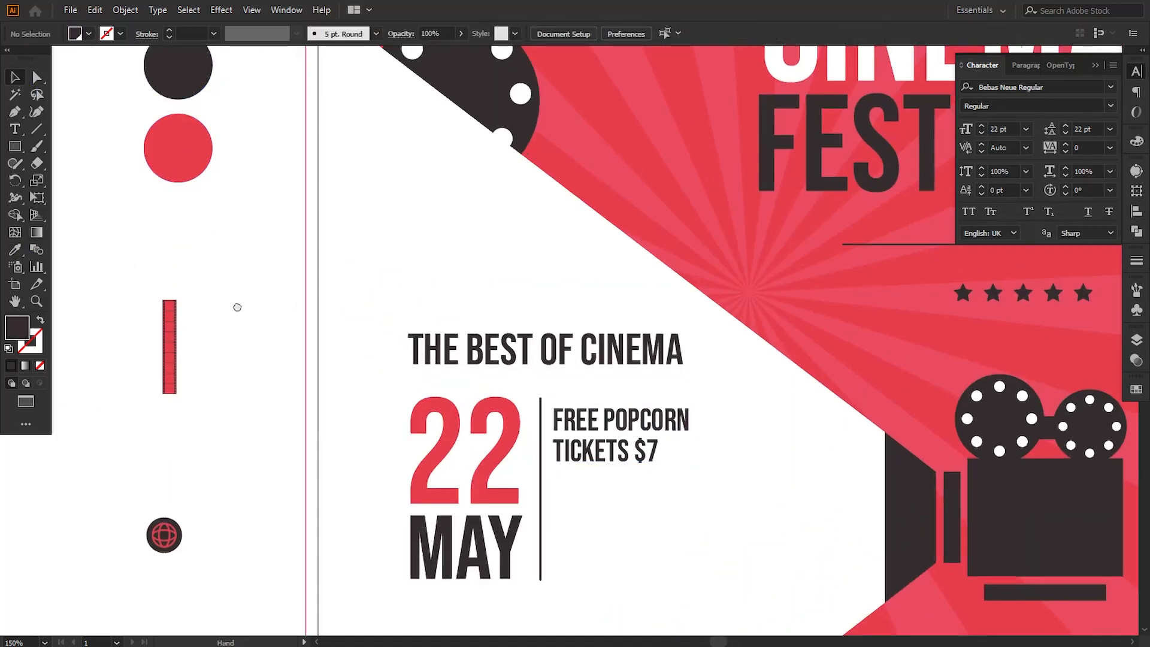
Step: Add a 22 pt text reading "LOCATION: YOUR" and "ADDRESS HERE" on two lines in the blank area beside the poster
scroll(236, 308, "down", 3)
scroll(236, 308, "right", 1)
left_click(14, 131)
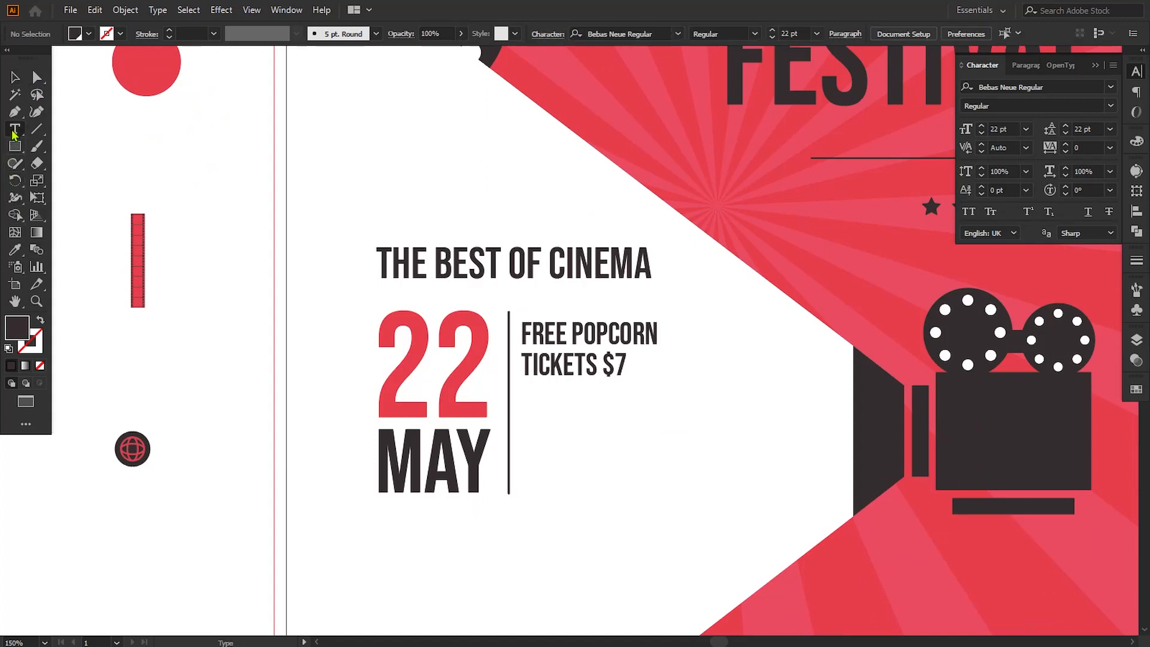
left_click(202, 400)
type("LO")
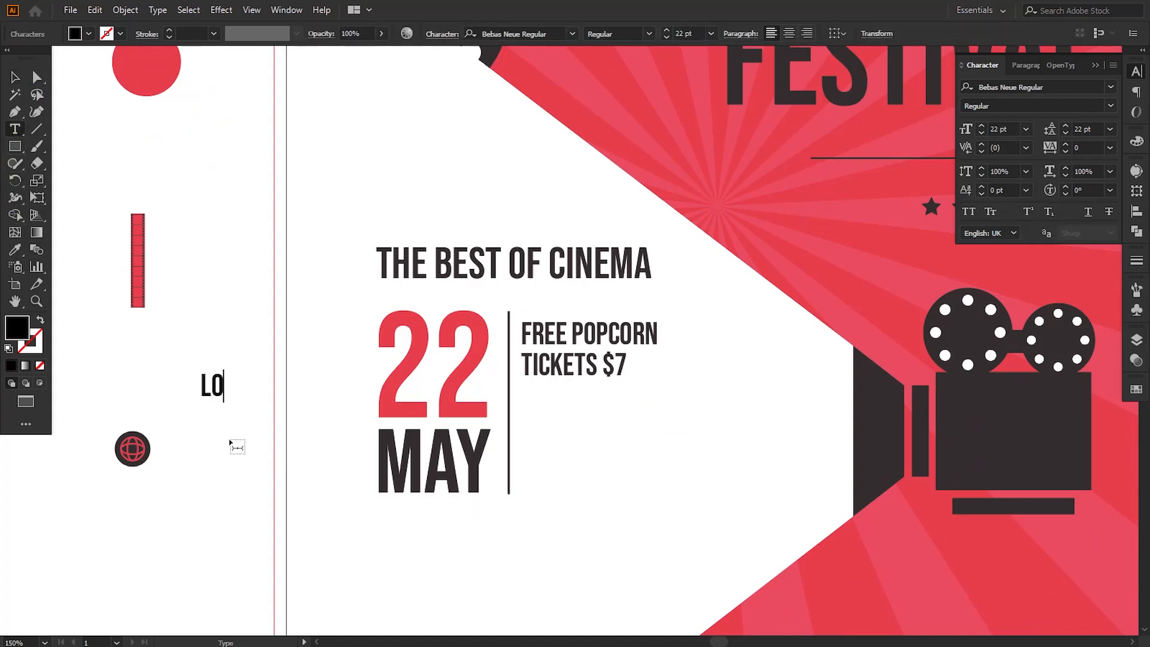
type("CATIO")
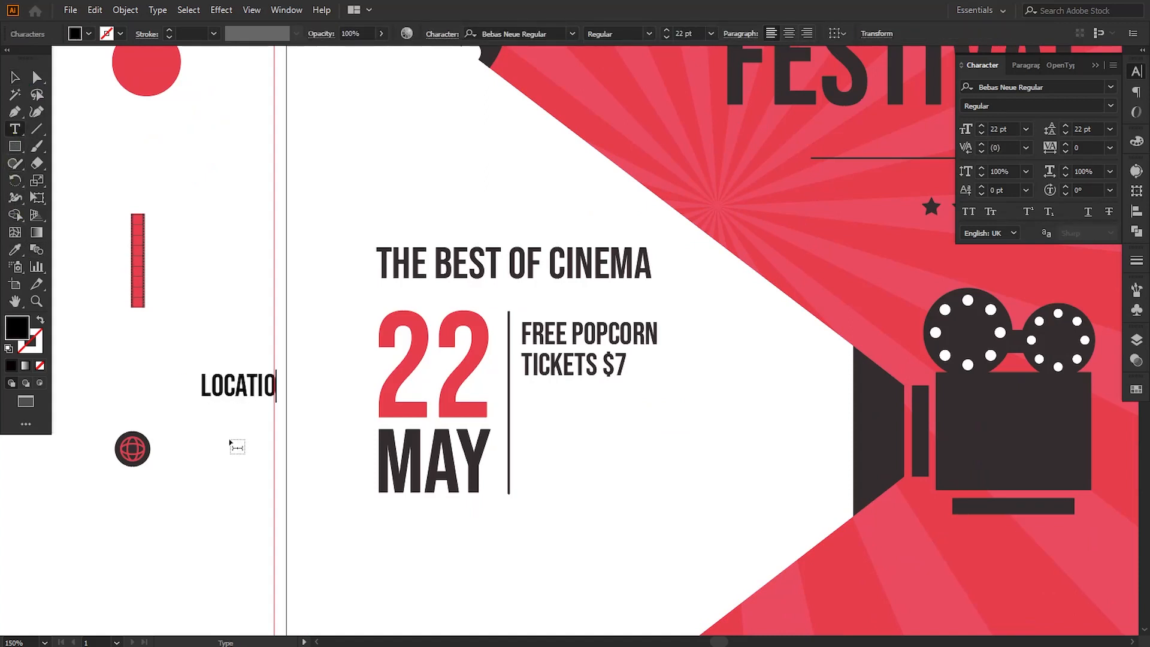
type("N: YO")
key("BackSpace")
type("O")
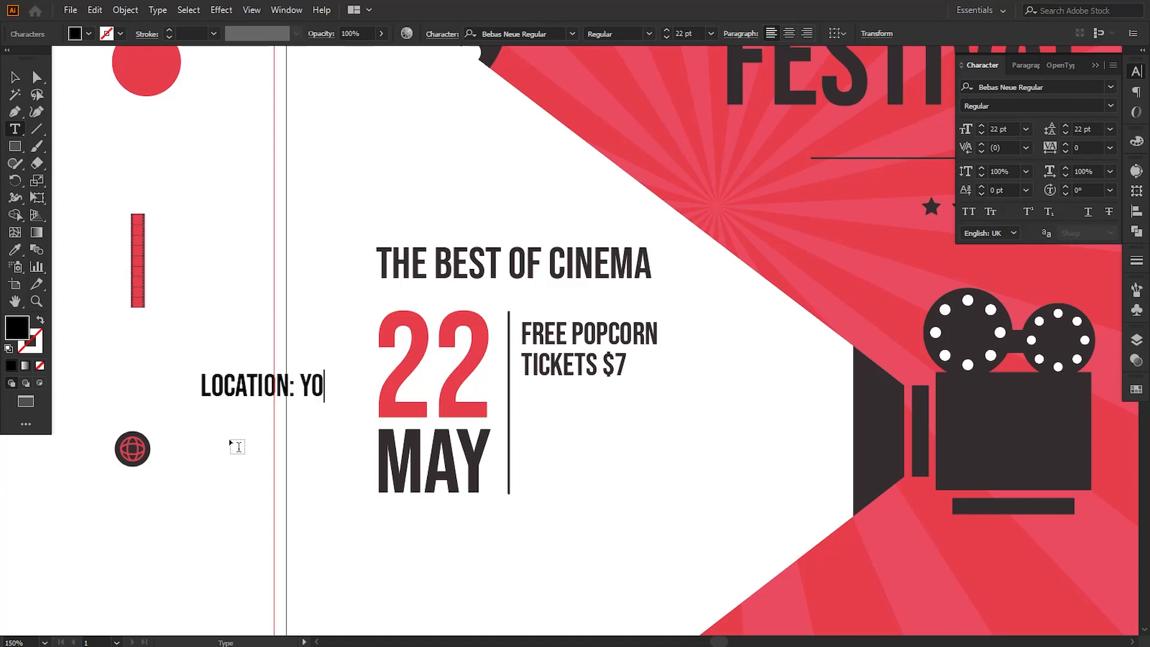
type("UR")
key("Return")
type("A")
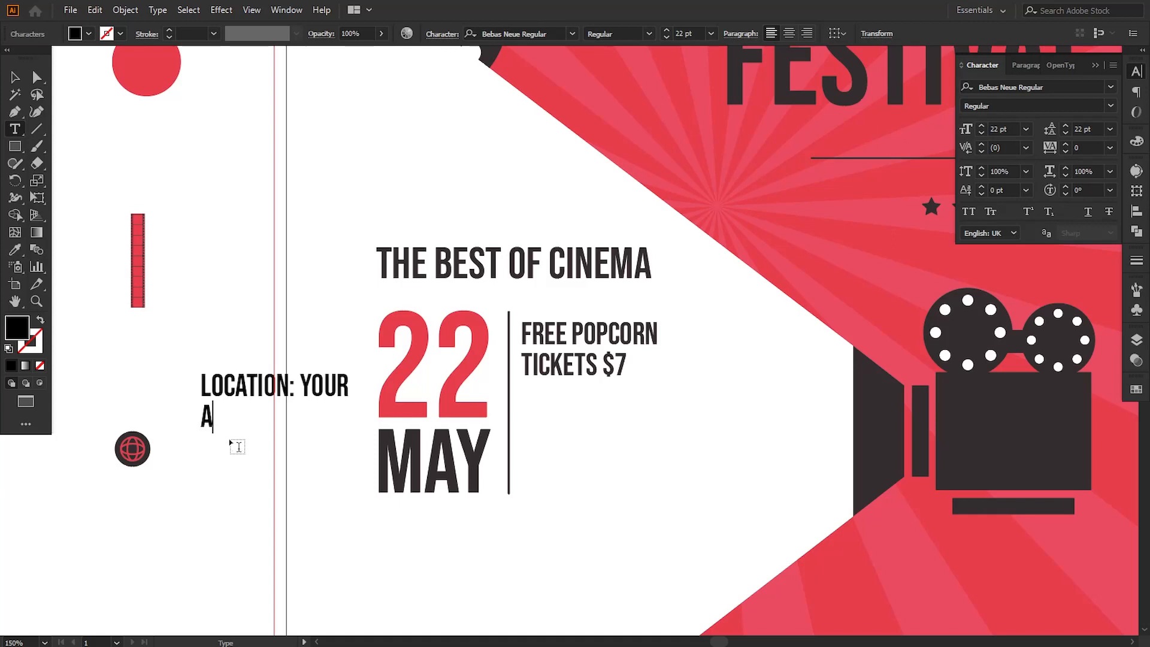
type("DDRESS ")
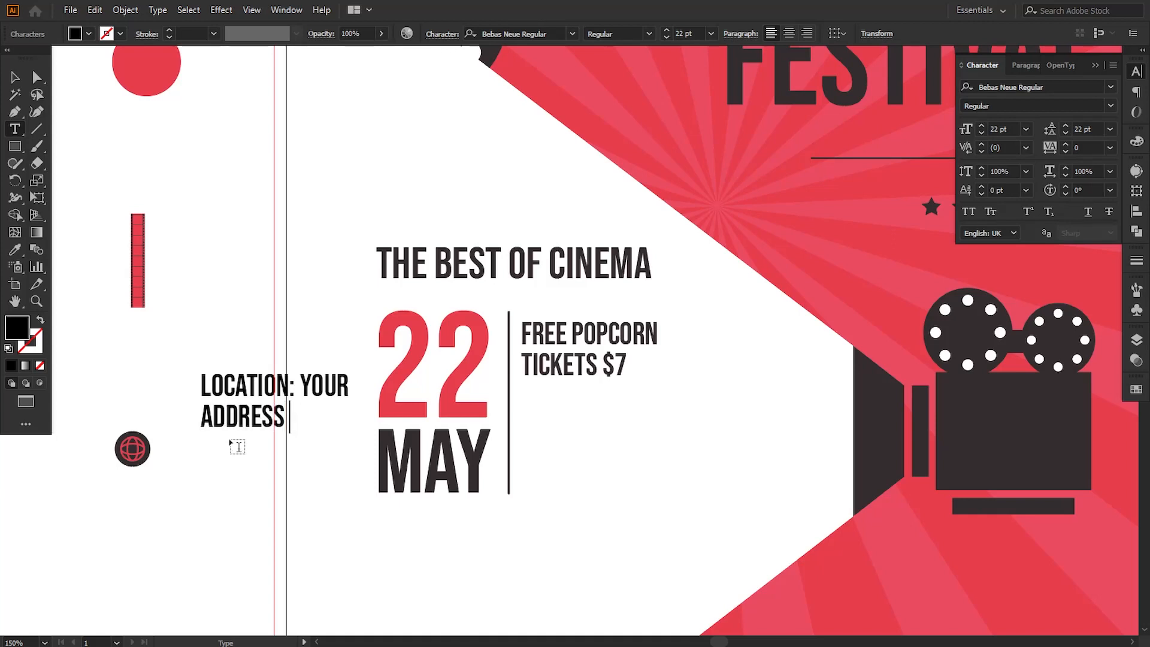
type("HERE")
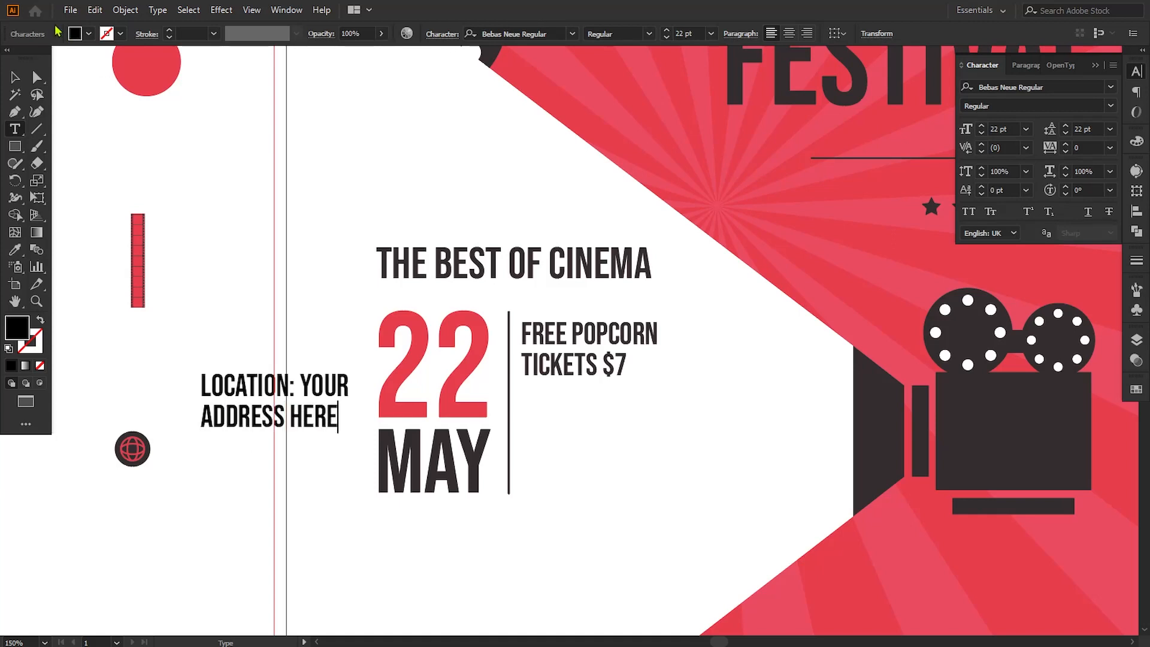
Step: Move the location text under the ticket text, left-aligned with it and level with the bottom of "MAY"
left_click(15, 77)
left_click_drag(230, 419, 549, 482)
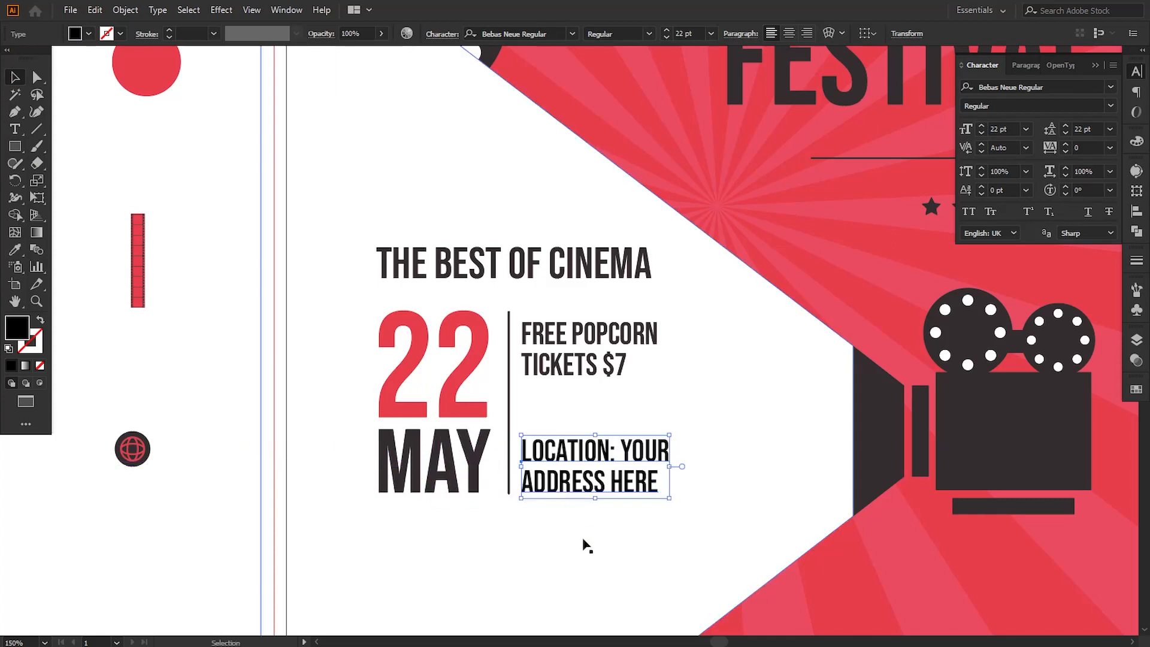
key("Up")
key("Up")
key("Down")
key("Down")
key("Up")
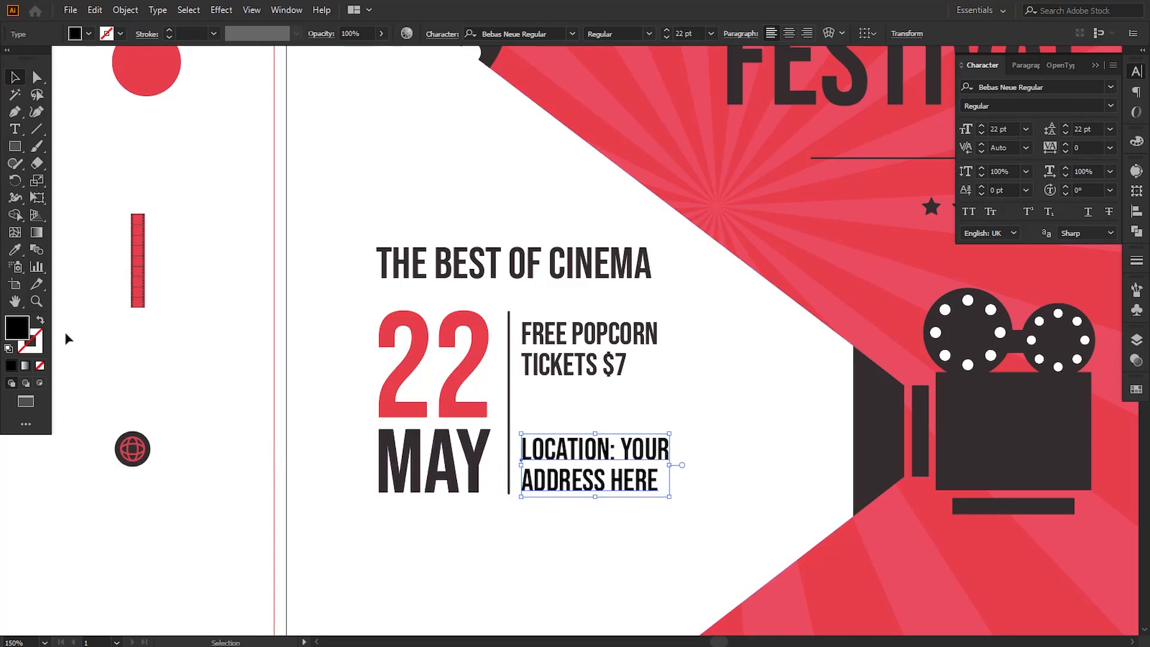
Step: Color the location text with the red circle swatch using the Eyedropper and deselect it
left_click(15, 249)
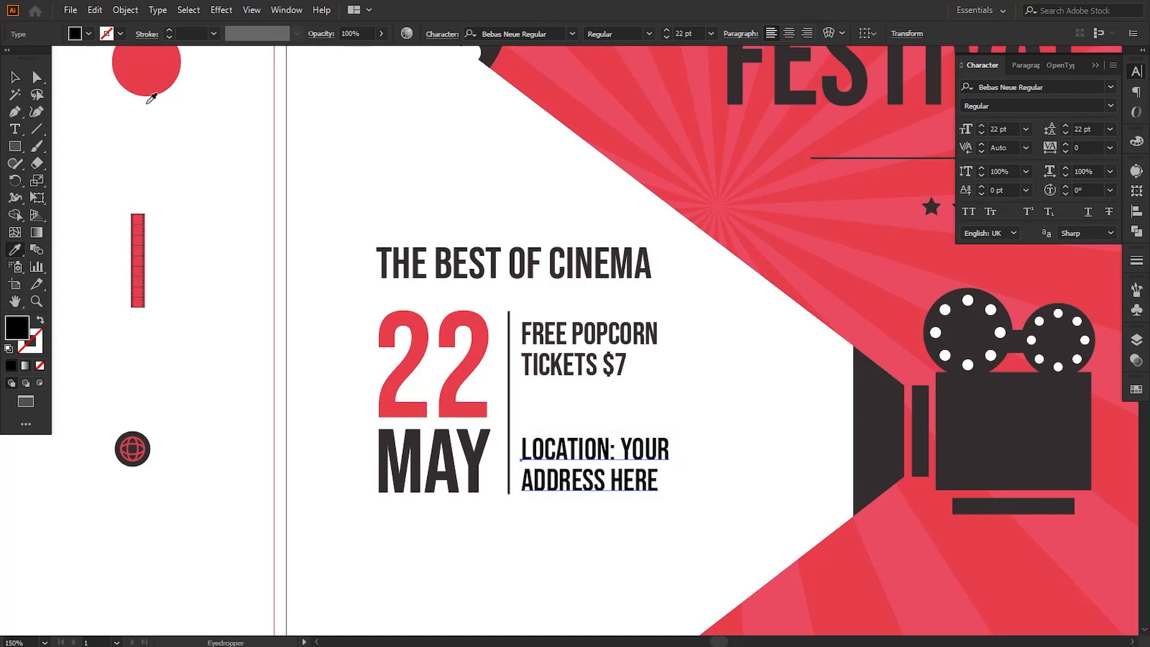
left_click(150, 84)
left_click(15, 77)
left_click(163, 154)
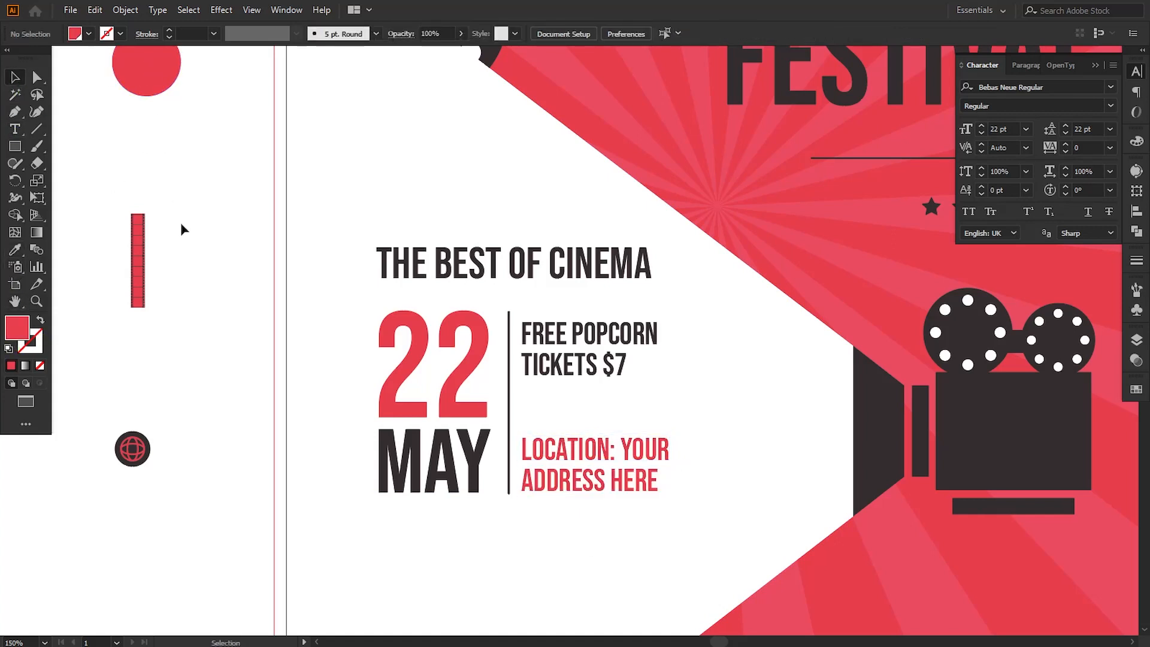
Step: Add a 22 pt text reading "SOME MOVIES" in the white beam below "MAY"
key("space")
left_click_drag(288, 381, 293, 325)
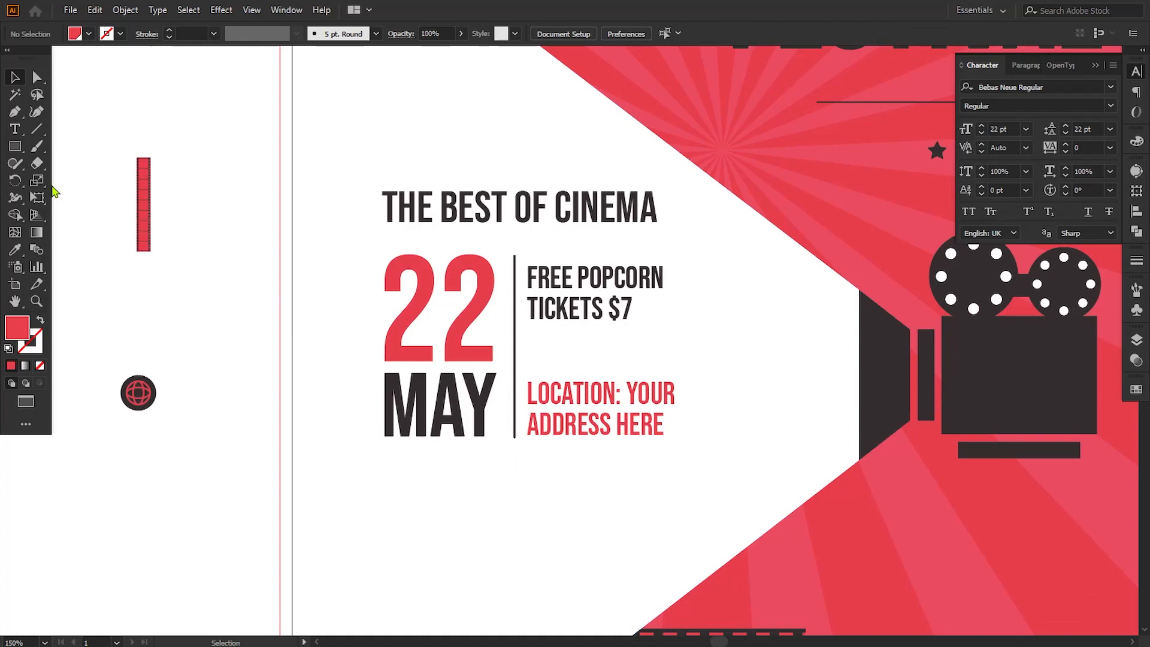
left_click(15, 129)
left_click(389, 524)
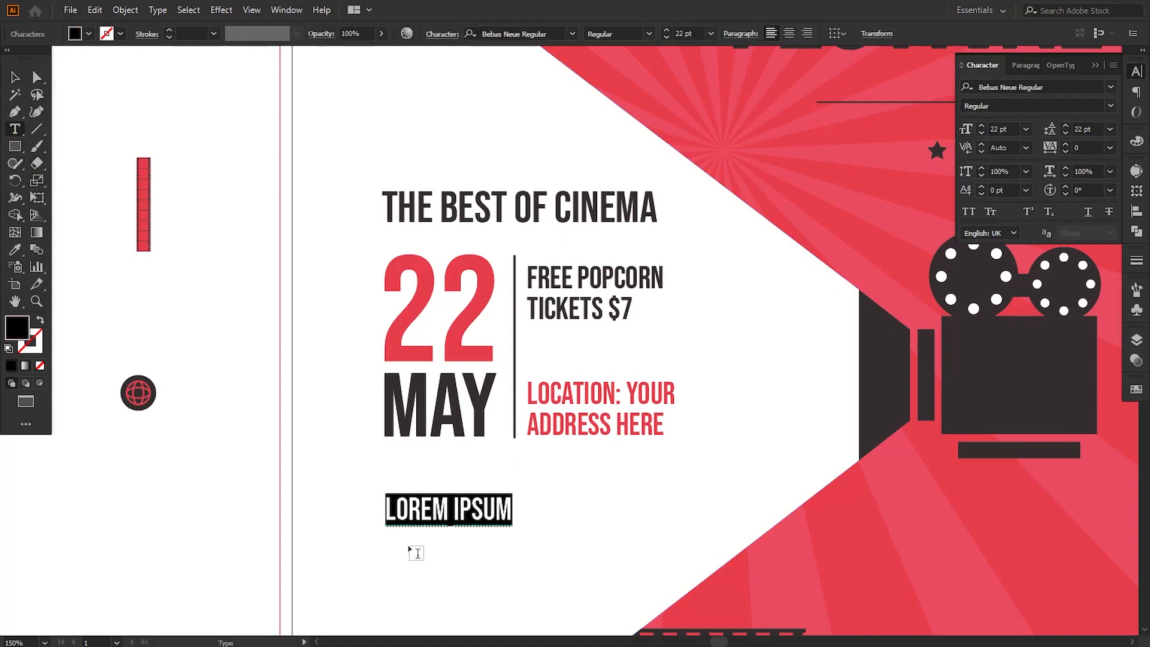
type("SOME")
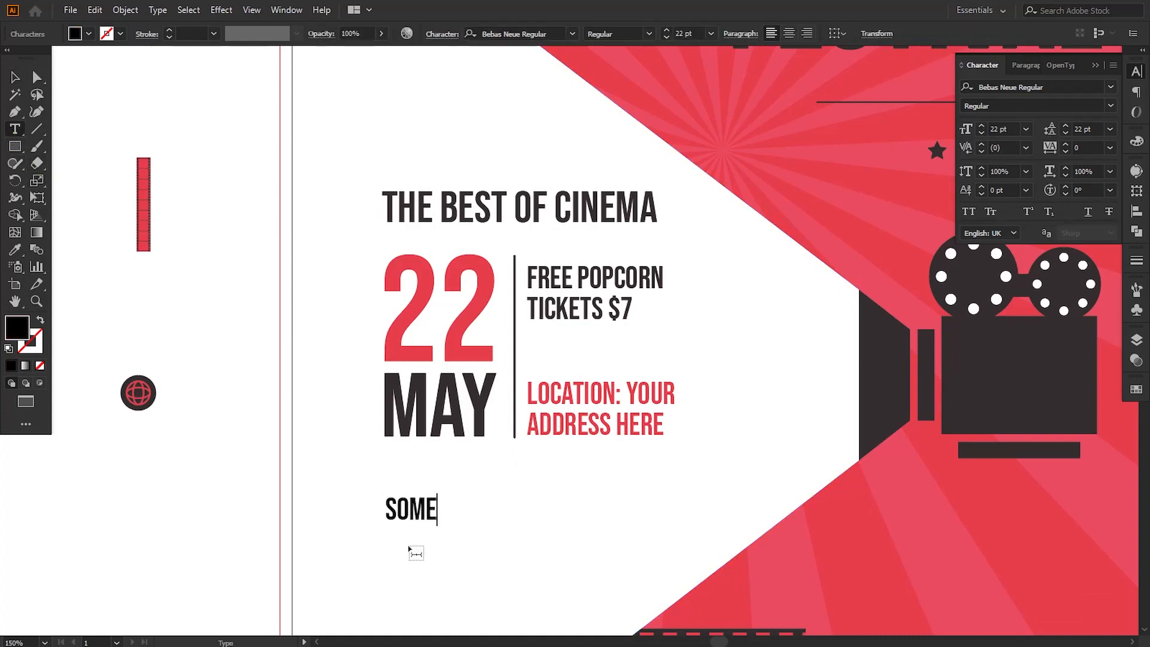
type(" MOVIES")
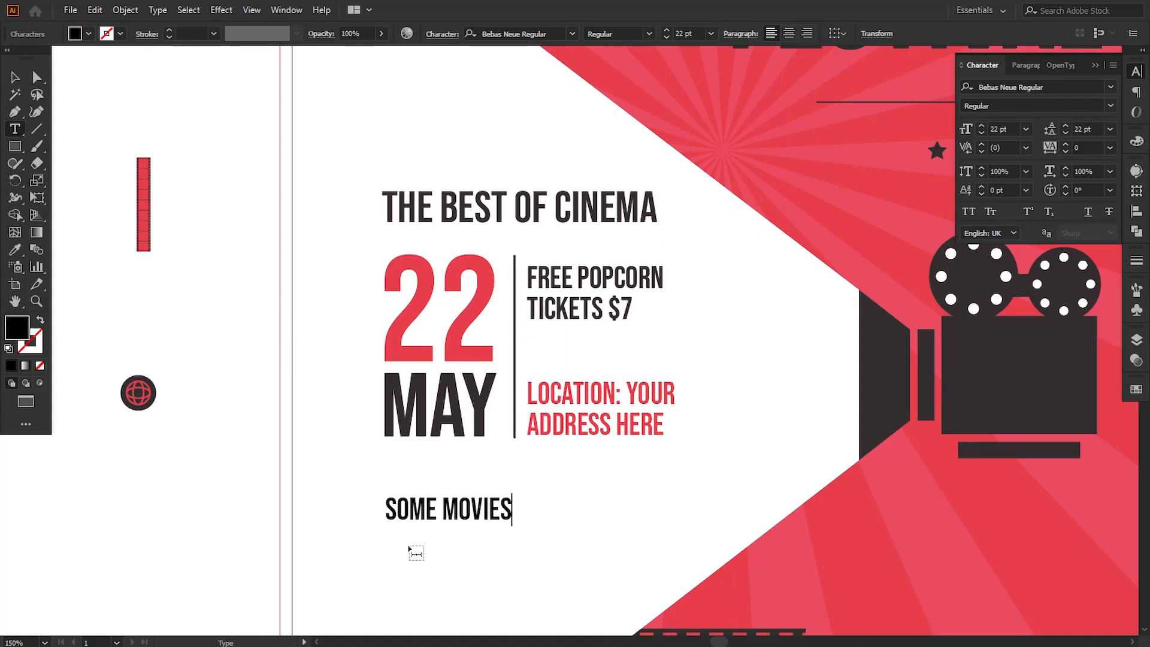
left_click(15, 77)
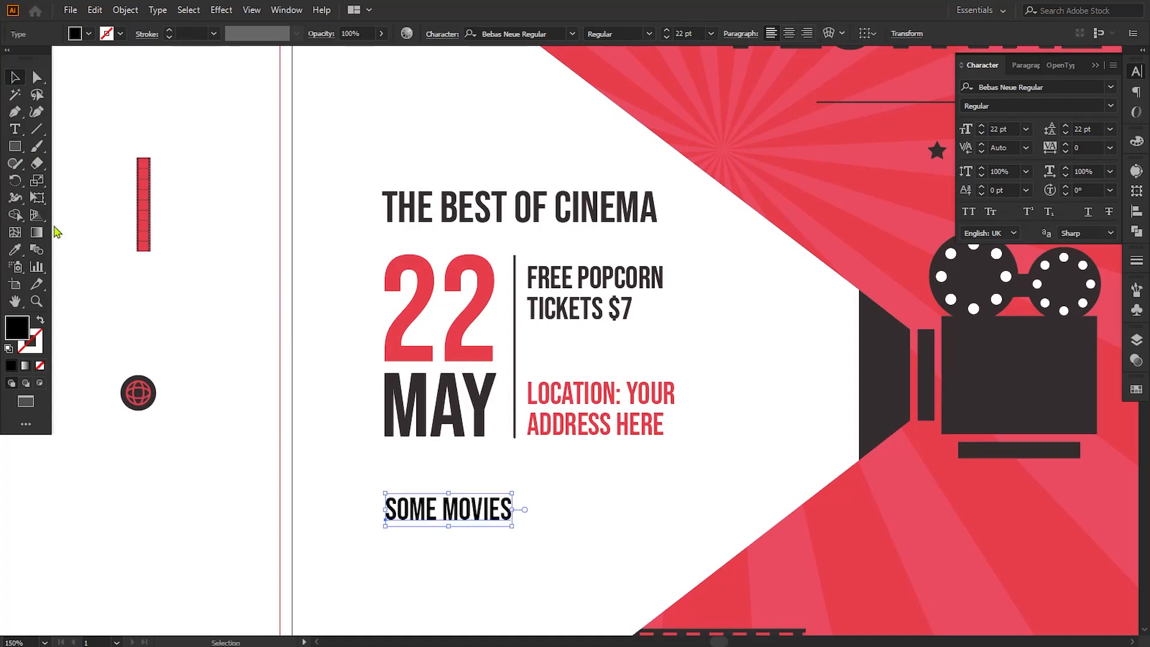
Step: Scale the "SOME MOVIES" text down to about 11 pt and nudge it into left alignment with "MAY"
left_click_drag(514, 527, 451, 512)
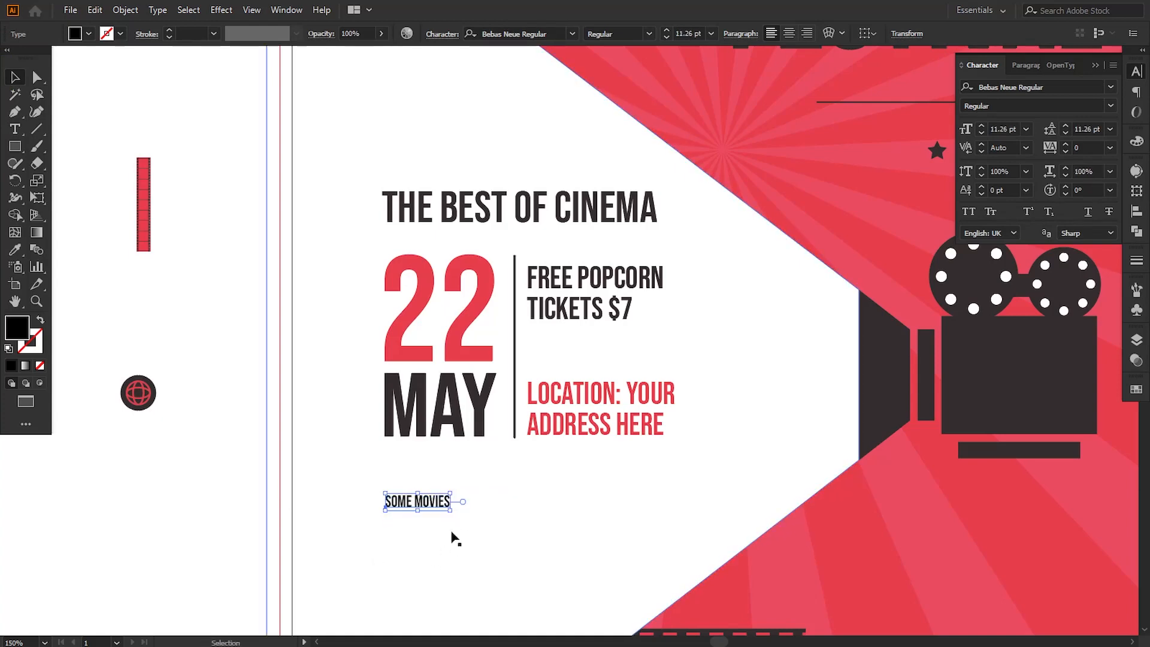
key("Left")
key("Left")
key("Left")
key("Down")
key("Down")
key("Down")
key("Down")
key("Down")
key("Down")
key("Down")
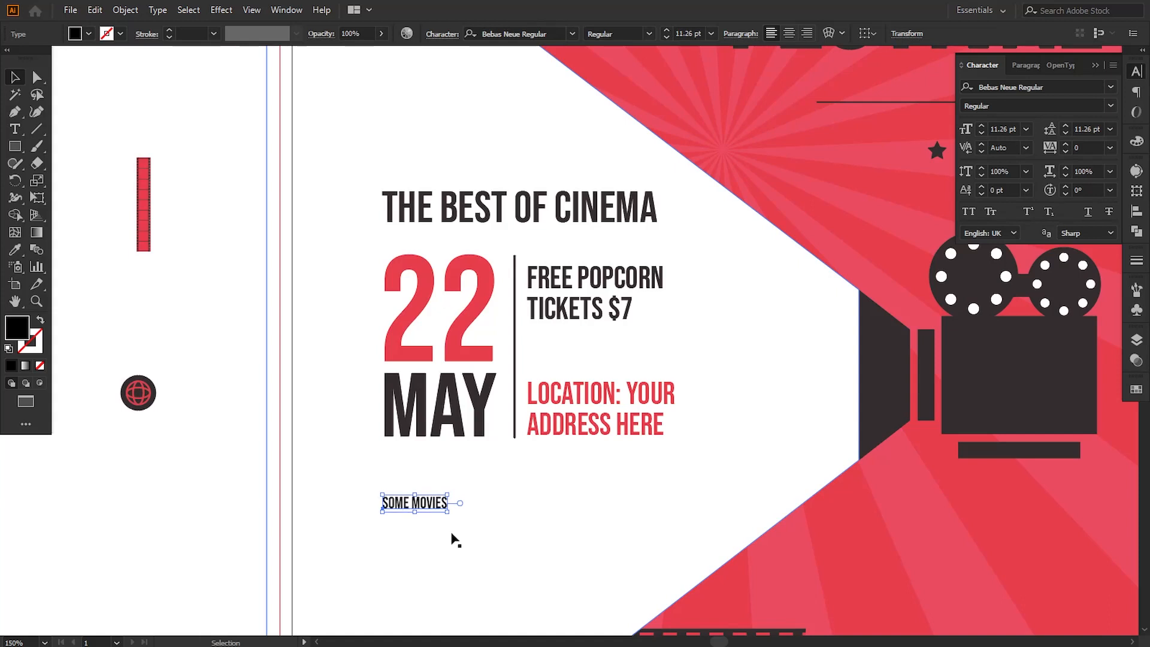
left_click(223, 517)
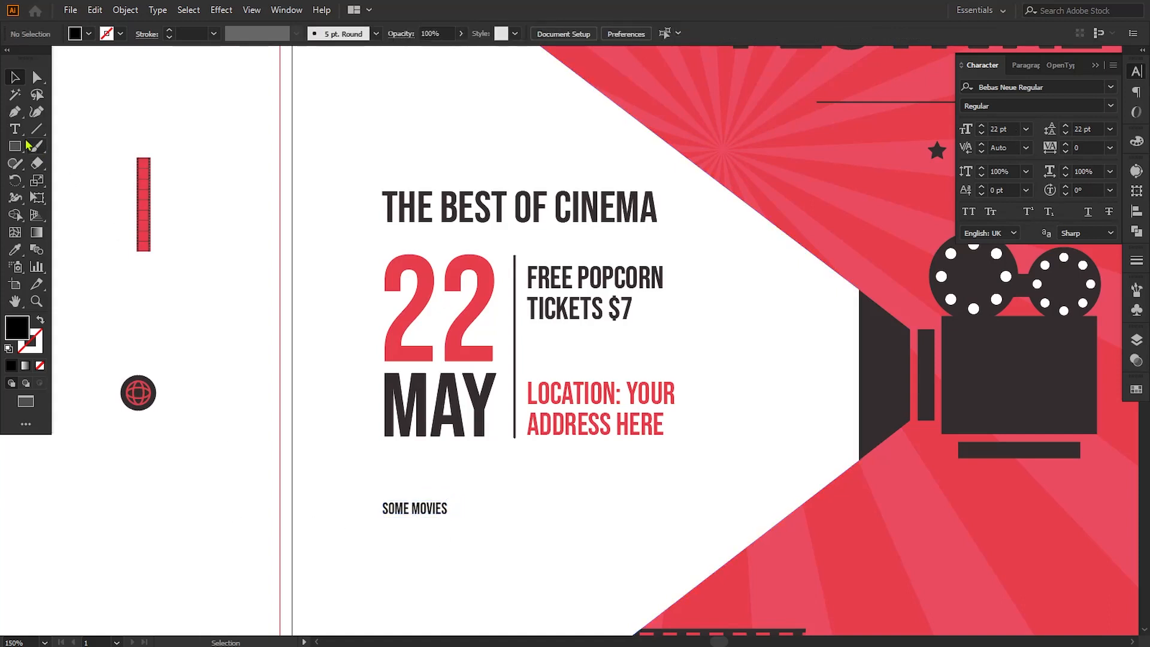
Step: Add a 22 pt text reading "MOVIE NAME 01" under "SOME MOVIES", left-aligned with it, and duplicate it directly below
key("t")
left_click(369, 566)
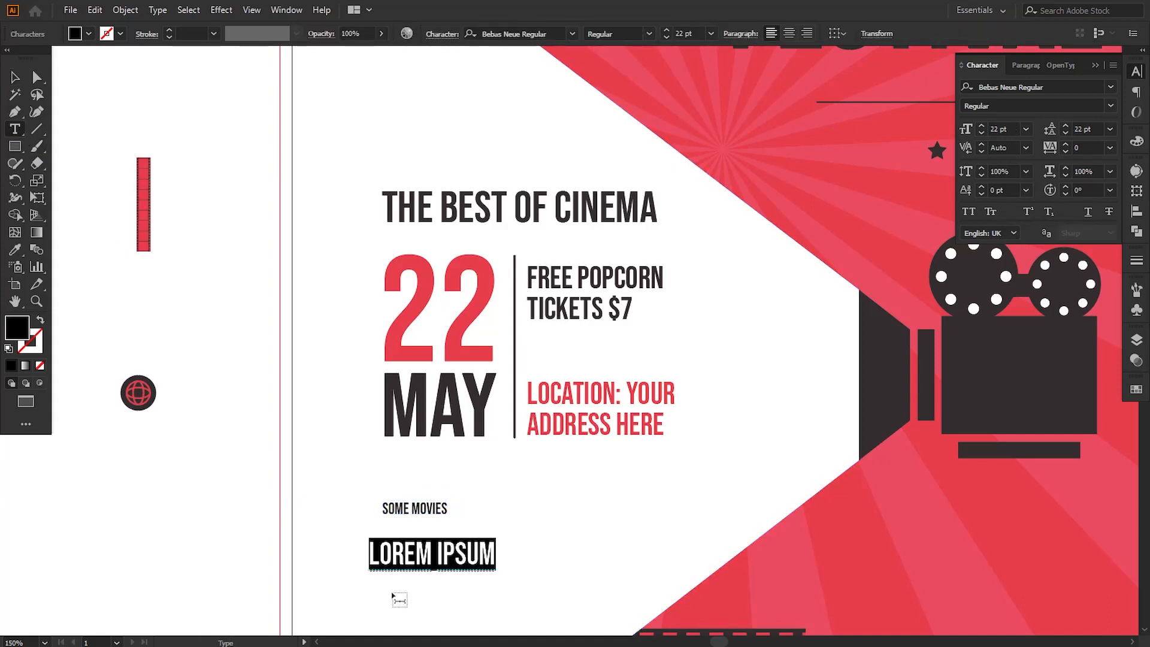
type("MOVI")
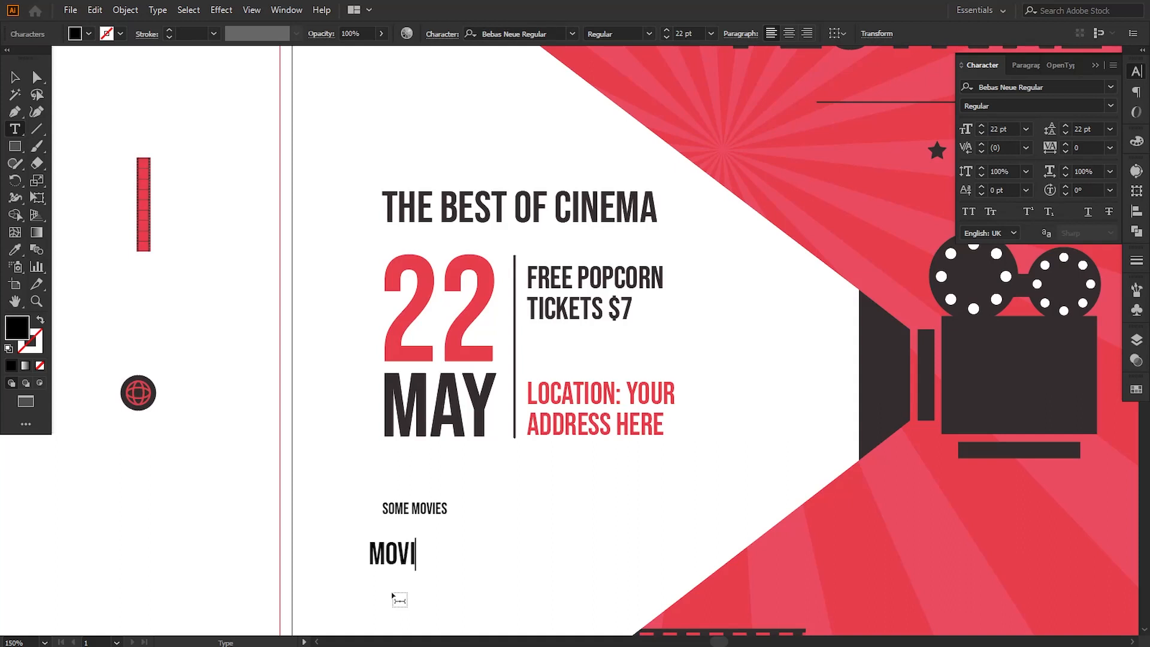
type("E NAME")
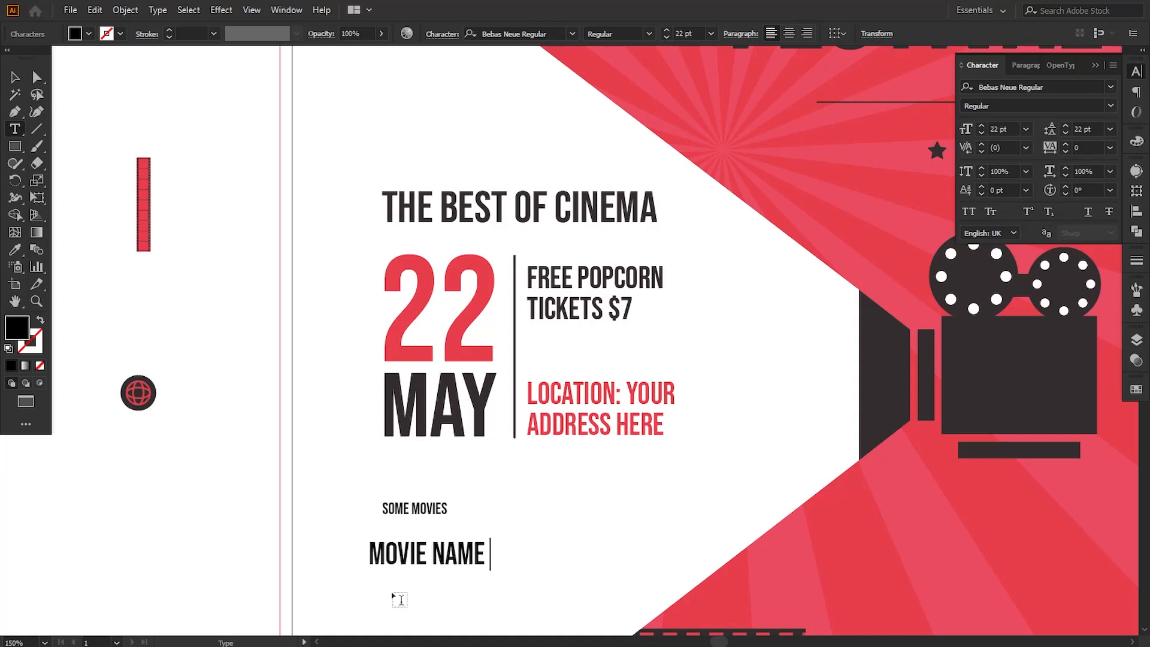
type(" 01")
left_click(15, 77)
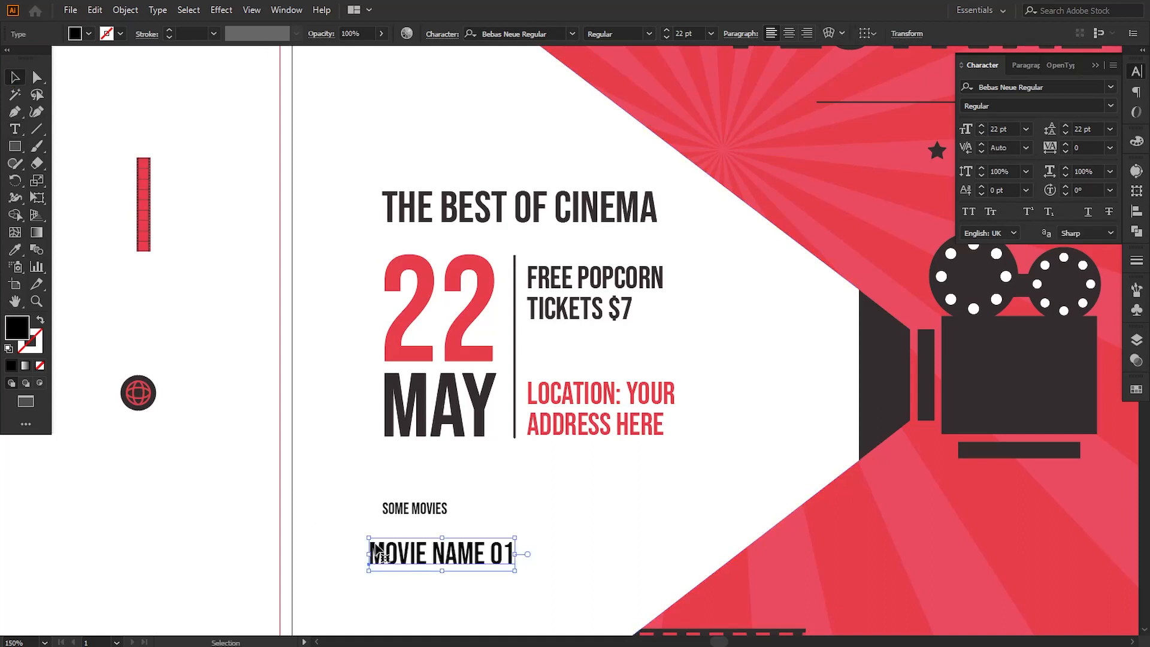
left_click_drag(383, 554, 407, 595)
Step: Color both "MOVIE NAME 01" lines with the red circle swatch using the Eyedropper and deselect them
left_click(419, 554, "shift")
left_click(15, 250)
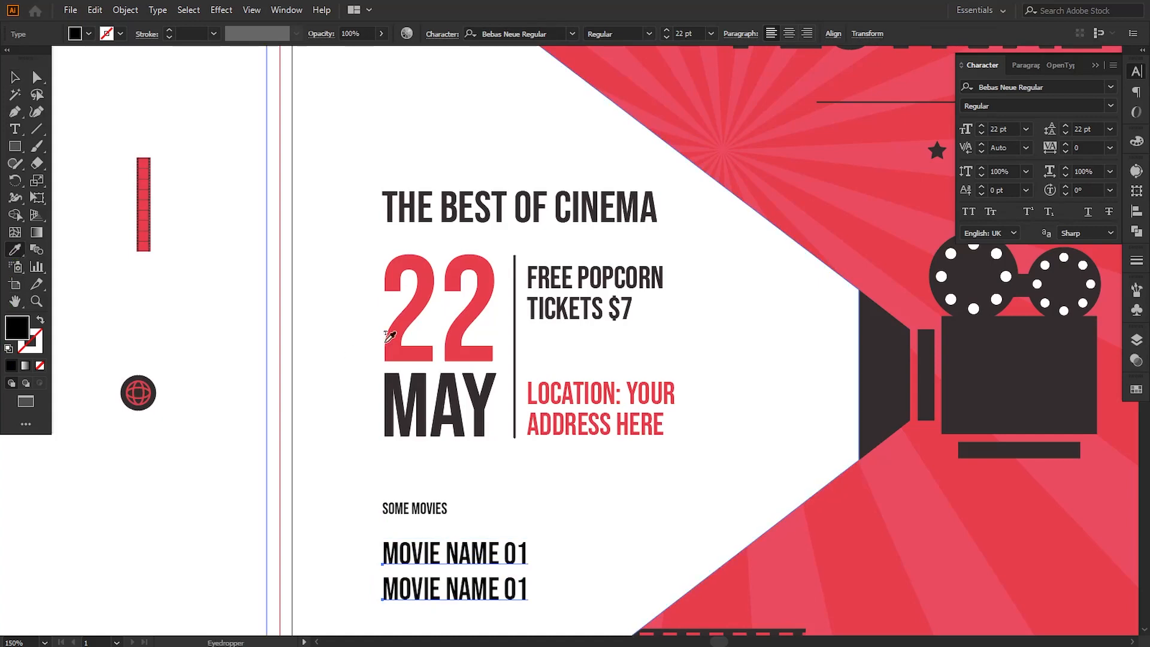
left_click_drag(439, 163, 473, 314)
left_click(200, 144)
left_click_drag(201, 276, 161, 111)
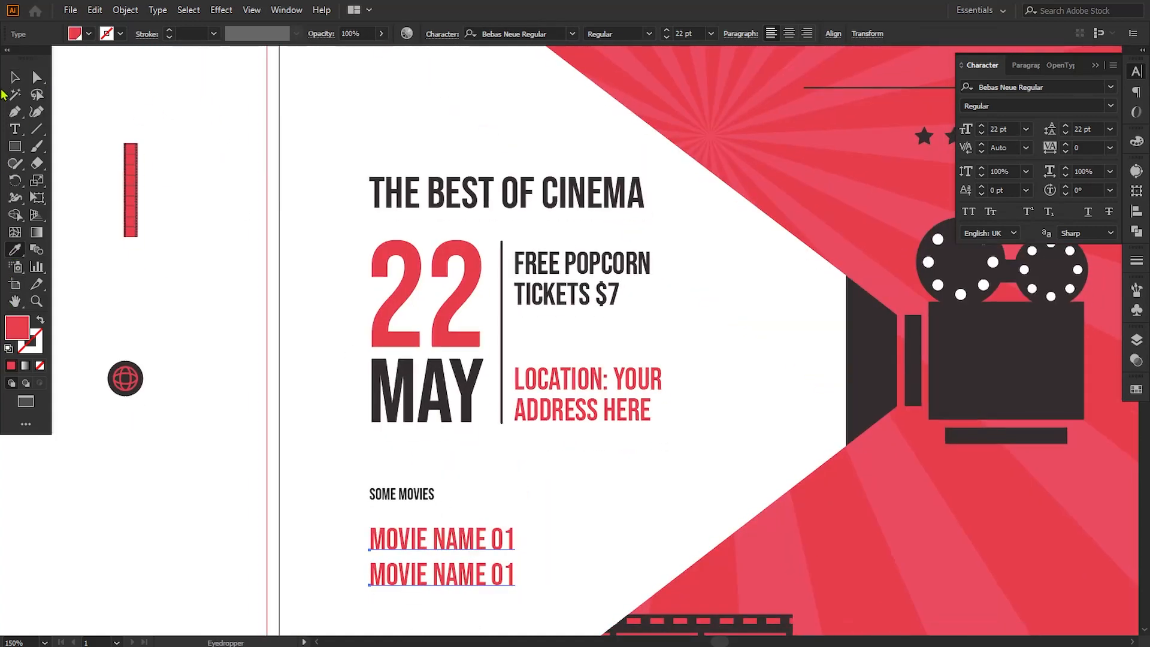
left_click(15, 77)
left_click(265, 329)
Step: Tighten the gap between the two movie name lines and move both up close under "SOME MOVIES"
left_click(397, 580)
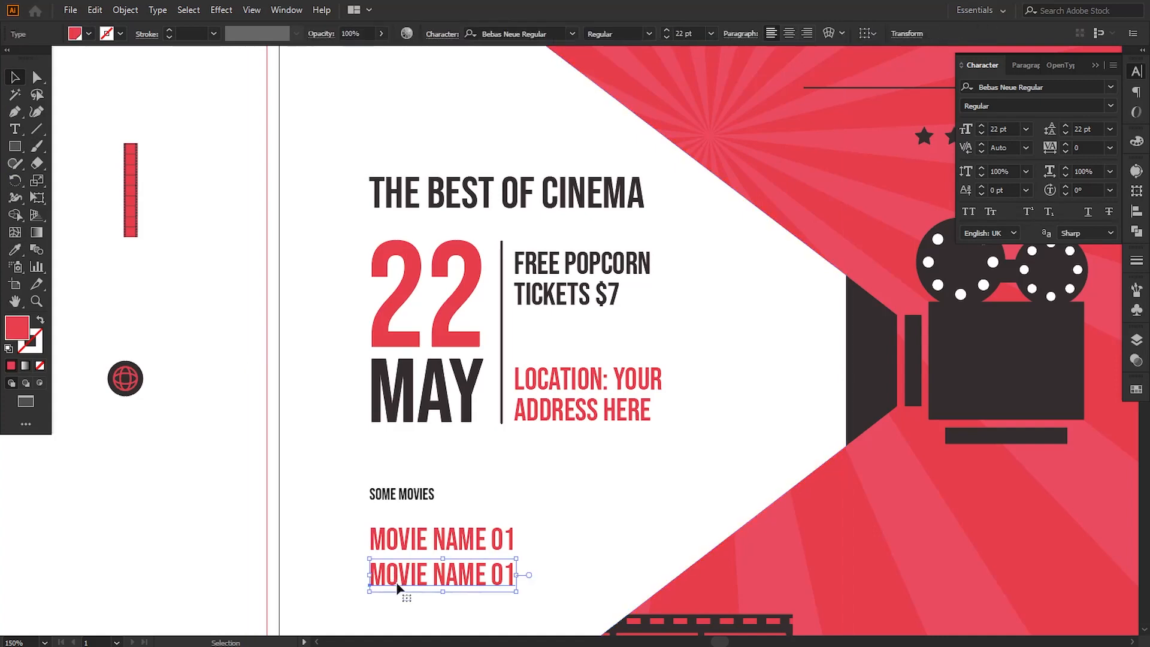
left_click(405, 550, "shift")
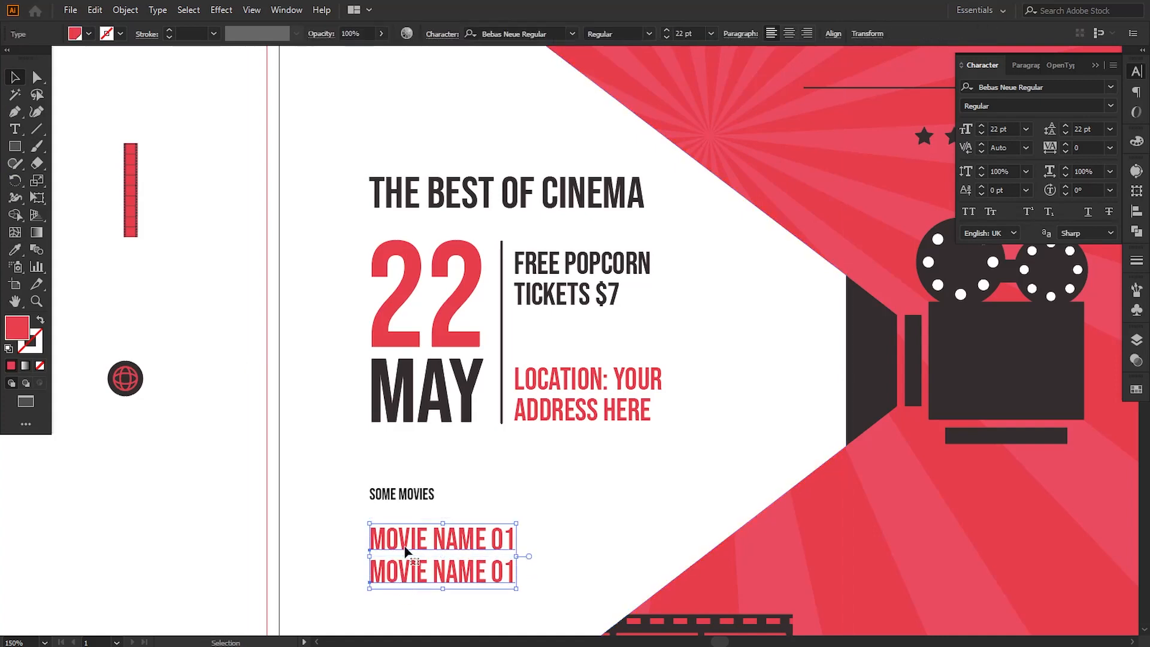
key("Up")
key("shift+Up")
key("shift+Up")
key("Down")
key("Down")
key("Down")
key("Down")
key("Down")
key("Down")
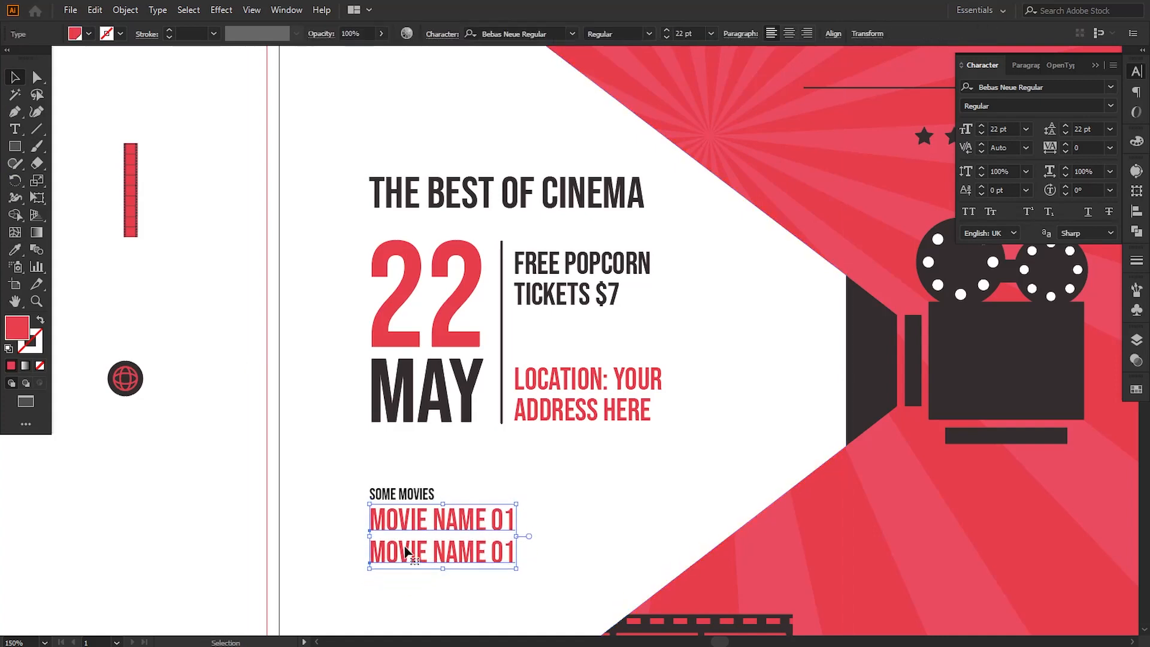
left_click(252, 509)
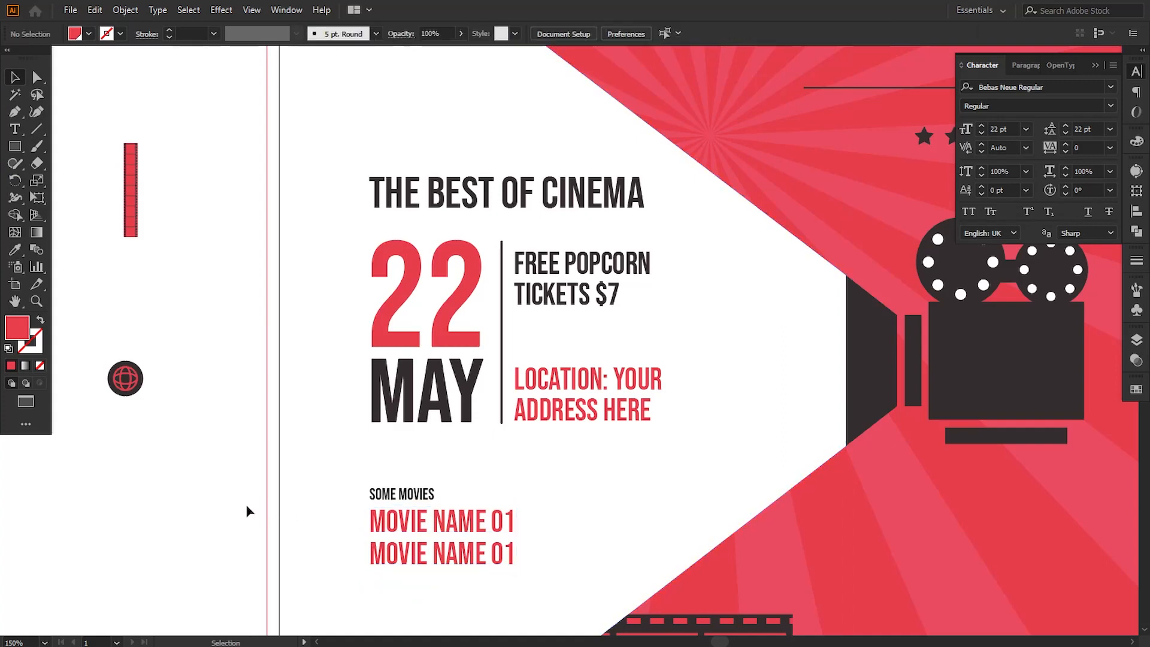
left_click(382, 566)
left_click(224, 543)
Step: Move all the event detail texts and the vertical divider together slightly left and down within the white beam
scroll(544, 477, "down", 3)
key("ctrl+minus")
key("ctrl+minus")
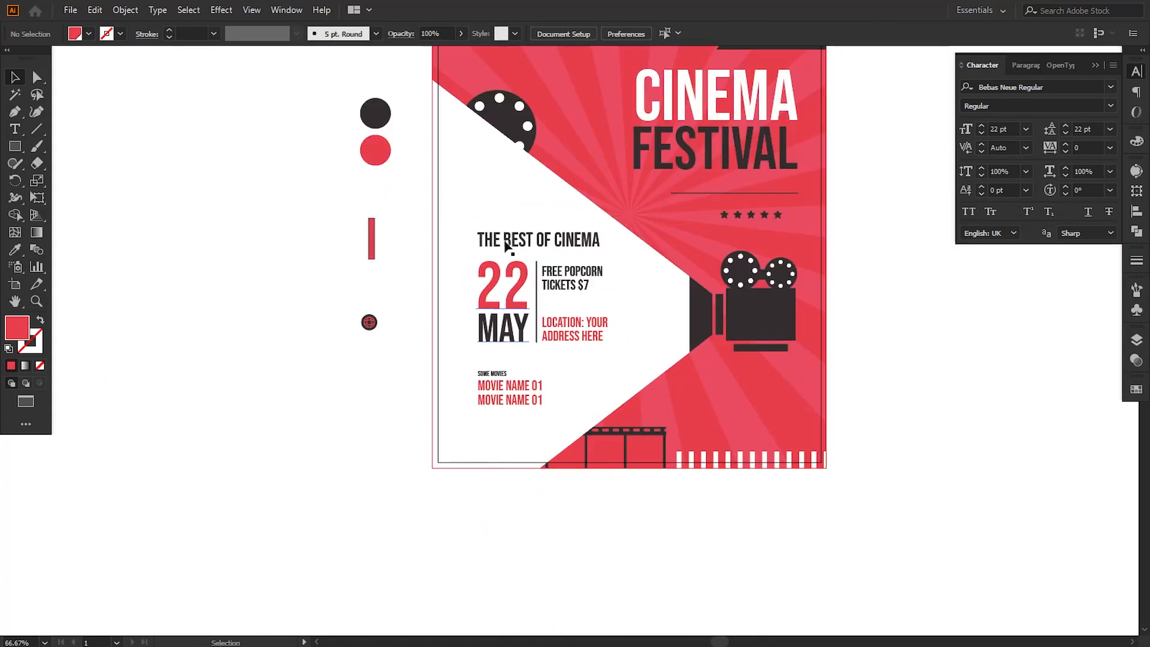
double_click(507, 245)
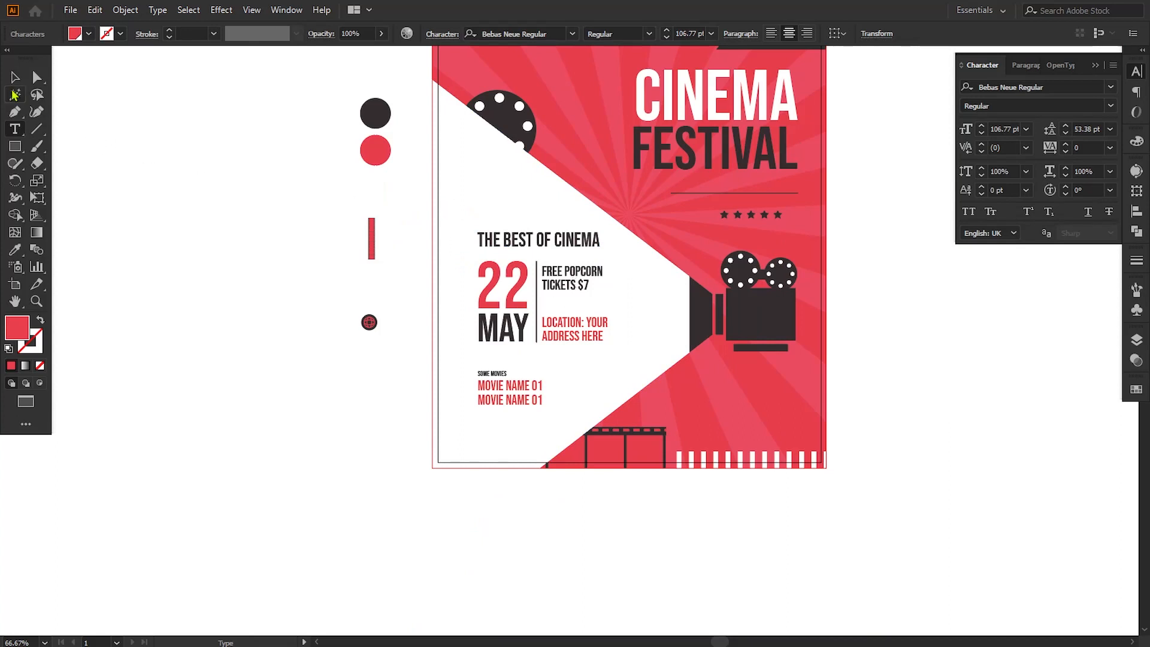
left_click(15, 77)
left_click(574, 289)
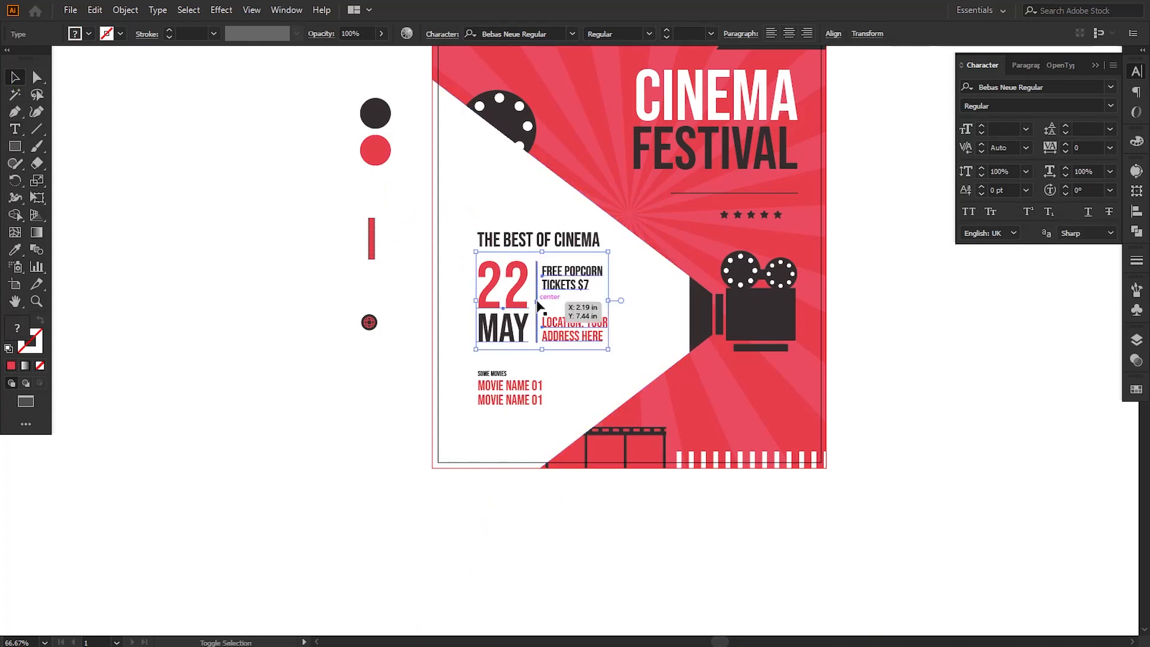
left_click(515, 363, "shift")
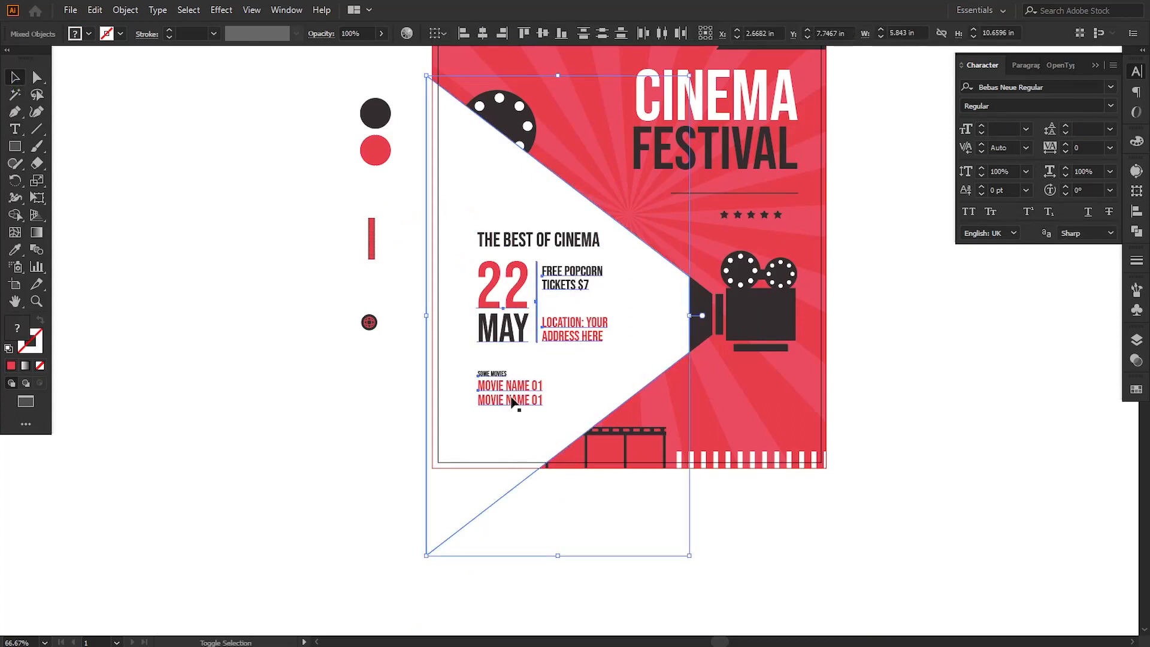
left_click(516, 437, "shift")
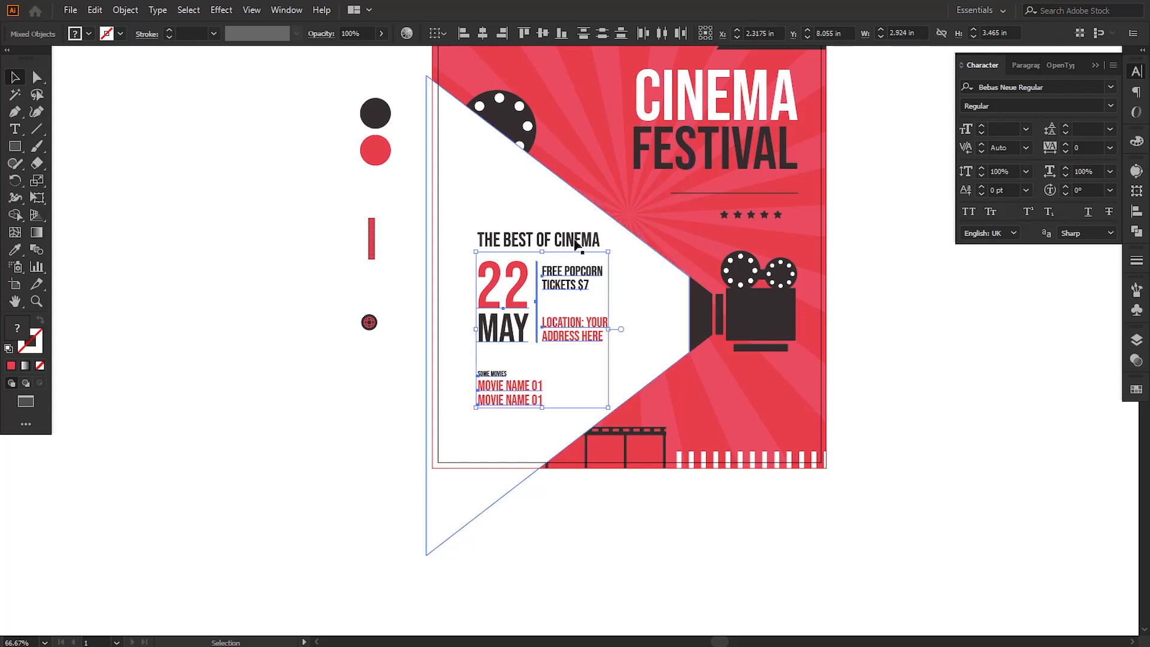
left_click(539, 240, "shift")
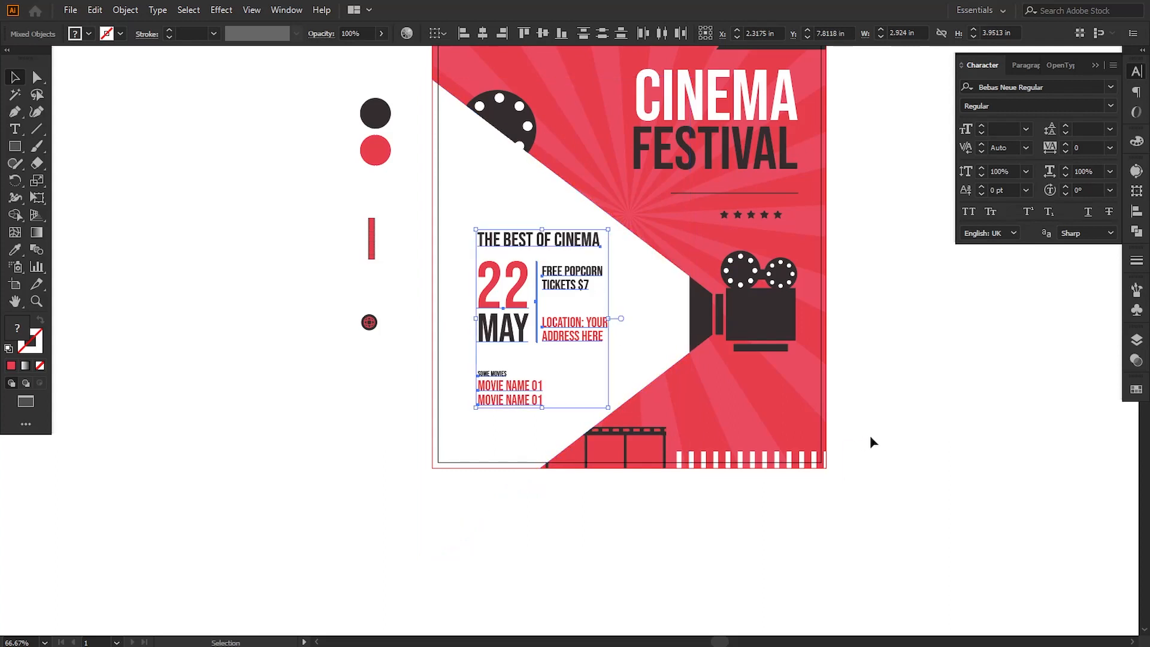
key("Down")
key("Down")
key("Down")
key("Down")
key("Down")
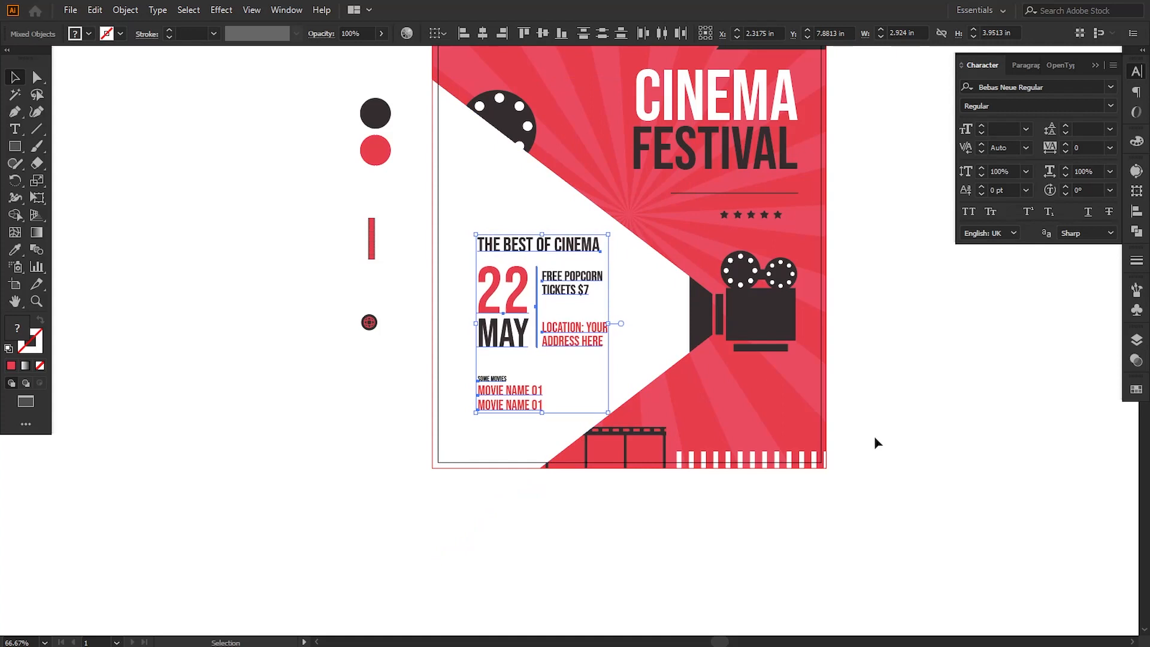
key("Left")
key("Left")
key("Left")
key("Left")
key("Left")
key("Left")
key("Left")
key("Left")
key("Left")
key("Left")
key("Left")
key("Left")
key("Left")
key("Left")
key("Left")
key("Left")
key("Left")
key("Left")
key("Left")
key("Left")
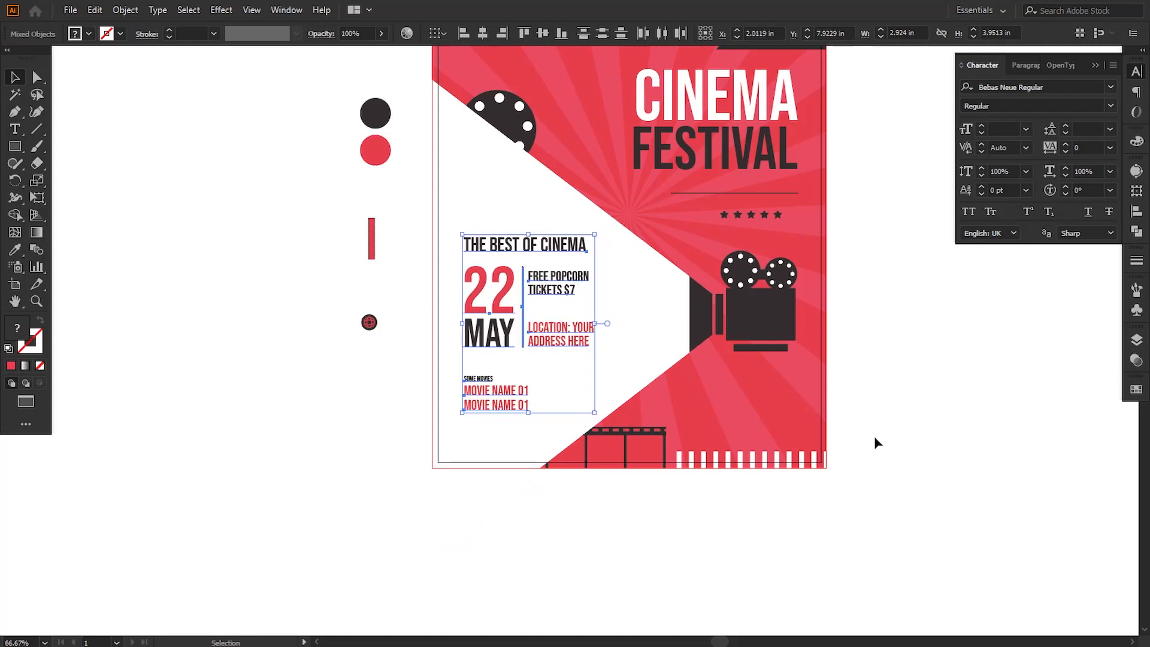
key("Right")
key("Right")
key("Right")
key("Right")
key("Right")
key("Right")
key("Right")
key("Right")
key("Right")
key("Right")
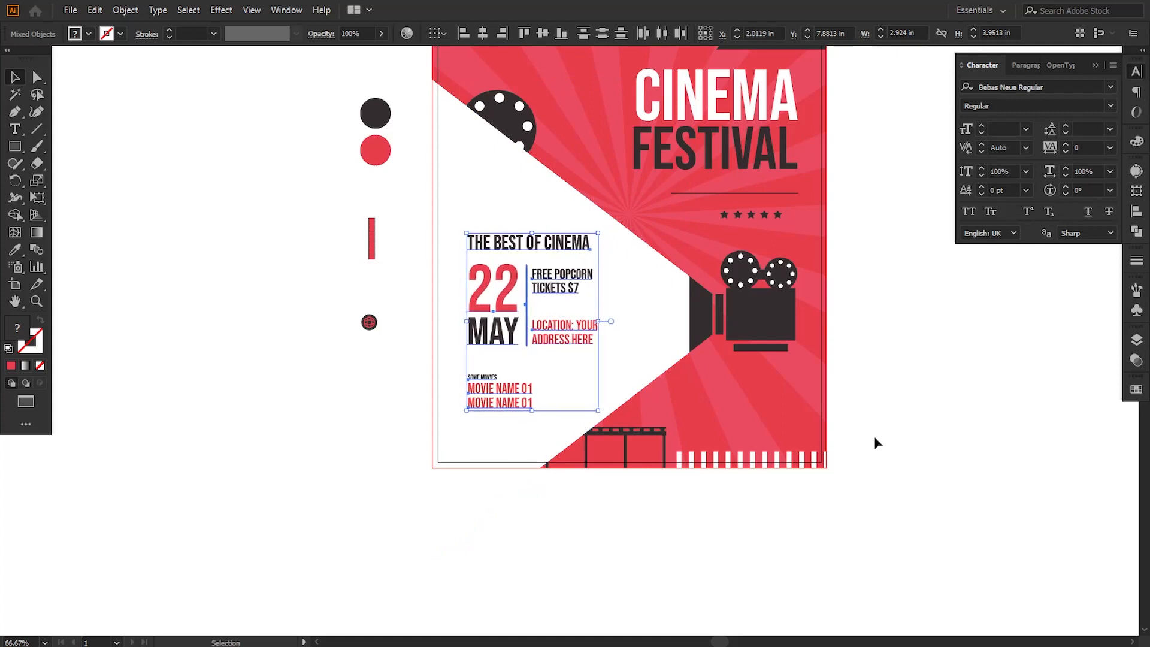
key("Up")
key("Up")
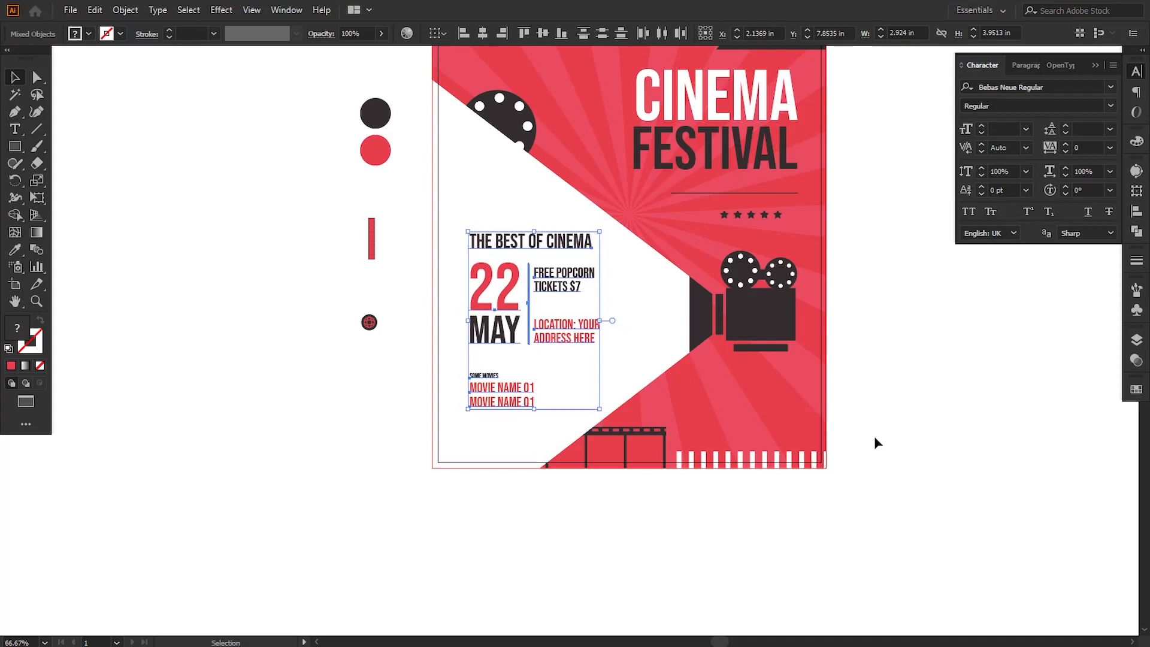
left_click(874, 437)
Step: Group the five white stars under the upper film strip and place a copy of the group below the camera
key("space")
left_click_drag(855, 307, 812, 417)
left_click_drag(557, 174, 456, 161)
left_click(125, 10)
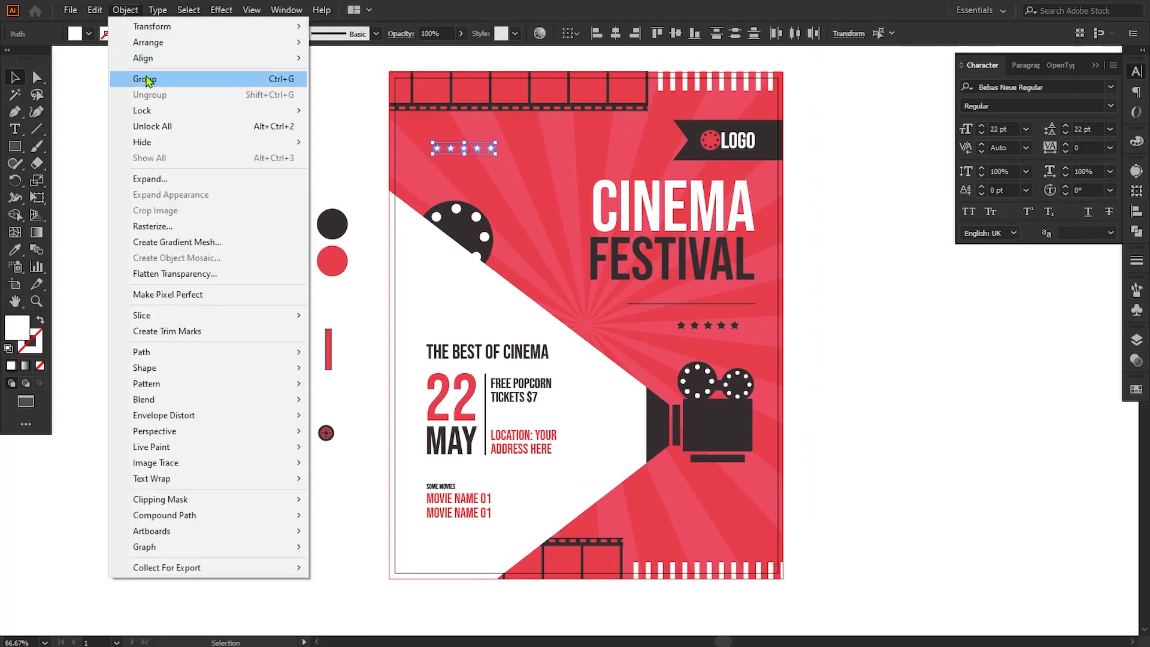
left_click(145, 79)
left_click_drag(458, 191, 657, 498)
left_click(825, 516)
Step: Move the globe icon onto the poster below the first star of the lower white row and bring it to the front
left_click_drag(825, 516, 785, 443)
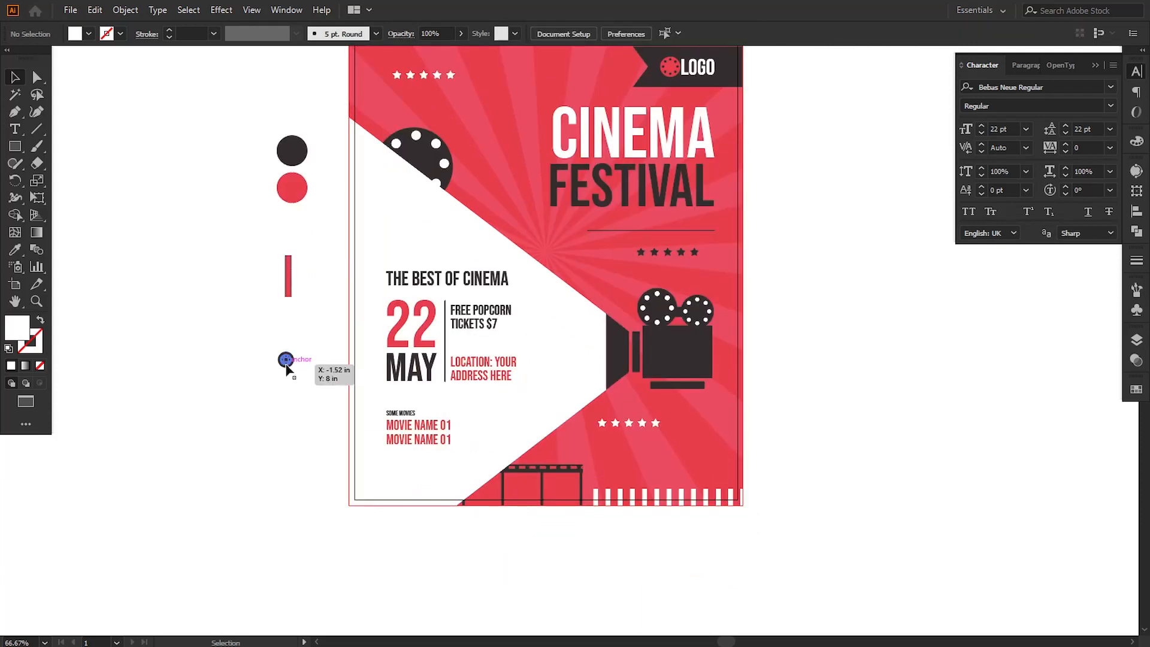
left_click_drag(286, 360, 603, 457)
right_click(644, 454)
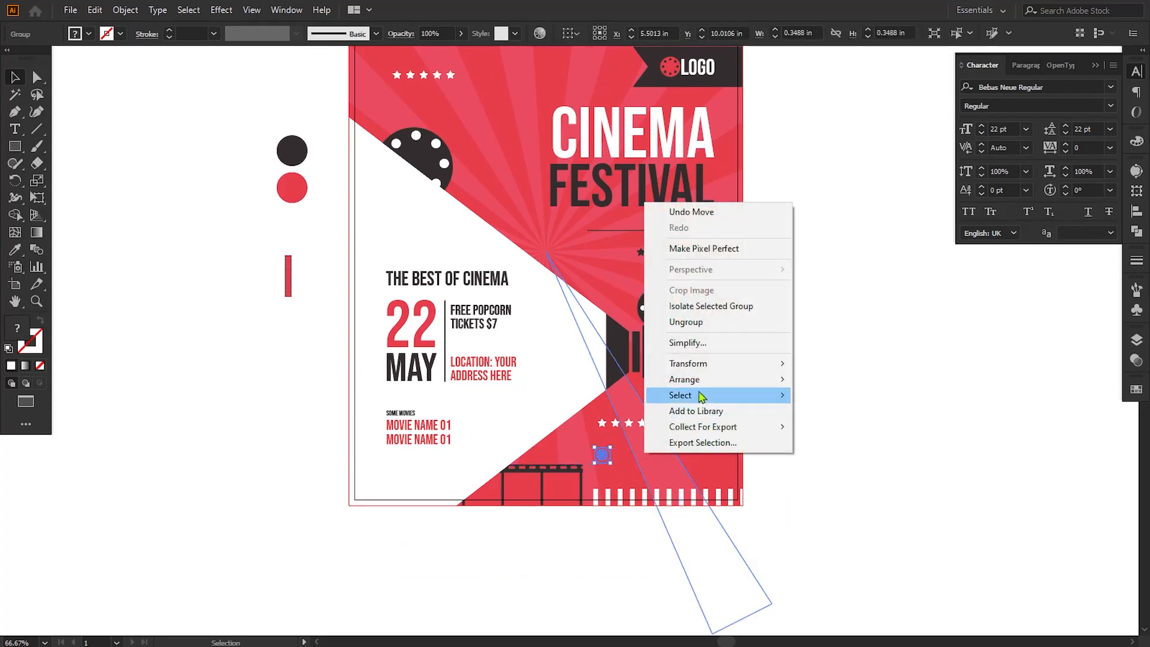
mouse_move(748, 379)
left_click(823, 384)
left_click(814, 498)
left_click_drag(813, 499, 726, 411)
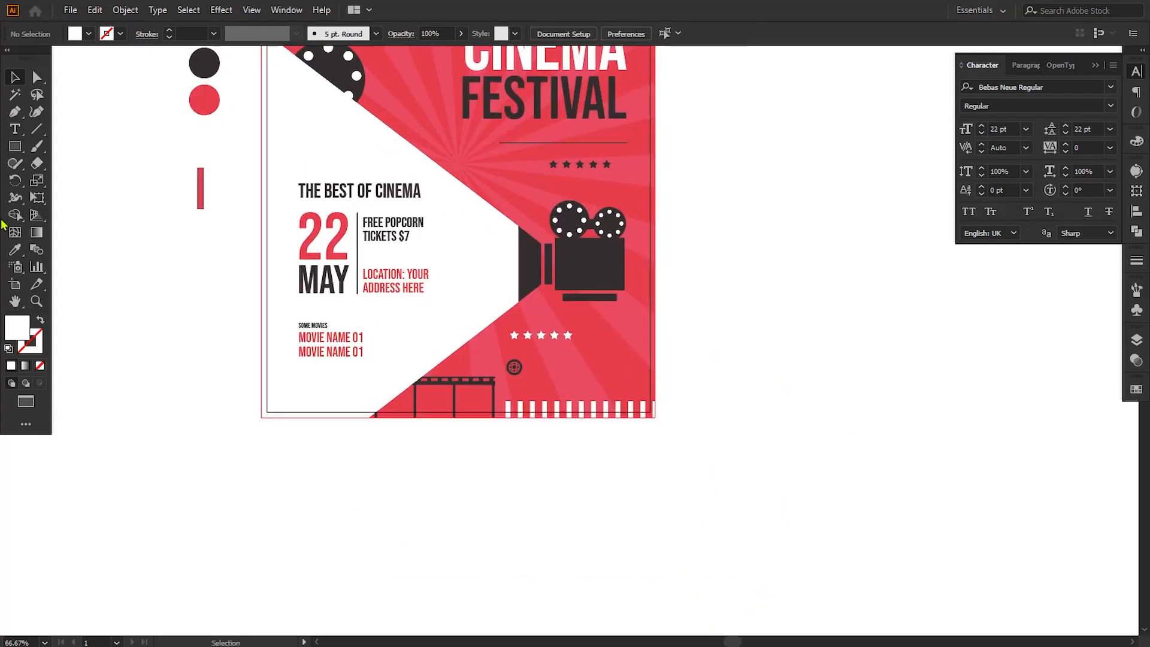
left_click(13, 132)
left_click(461, 491)
type("YOUR")
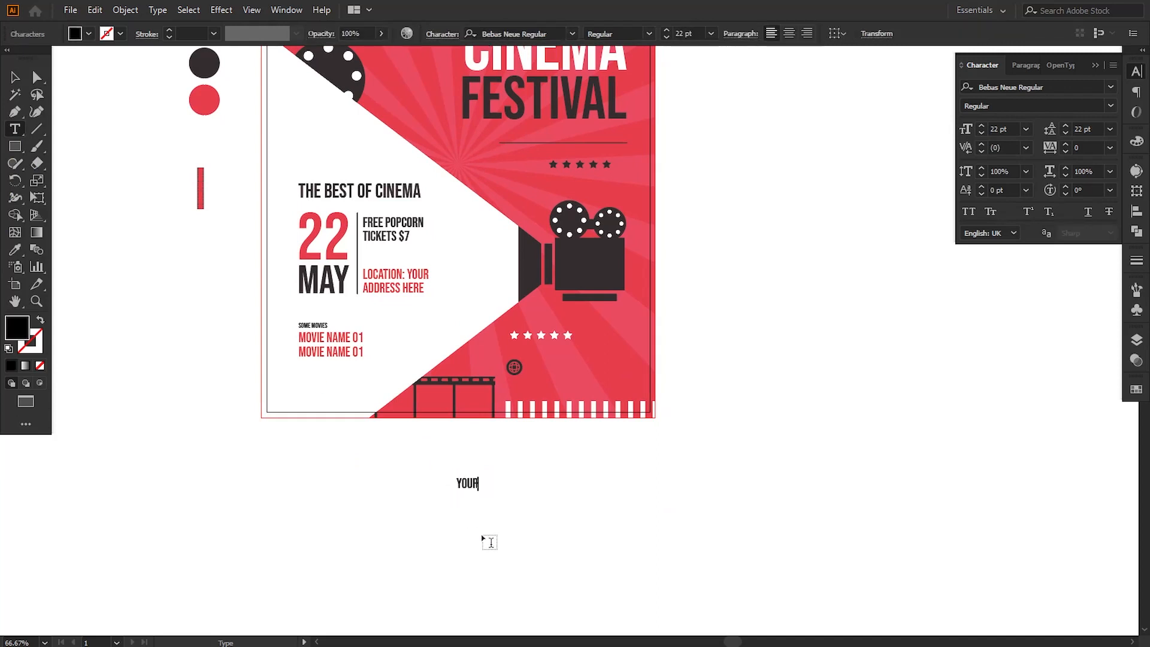
type("WEBSITE")
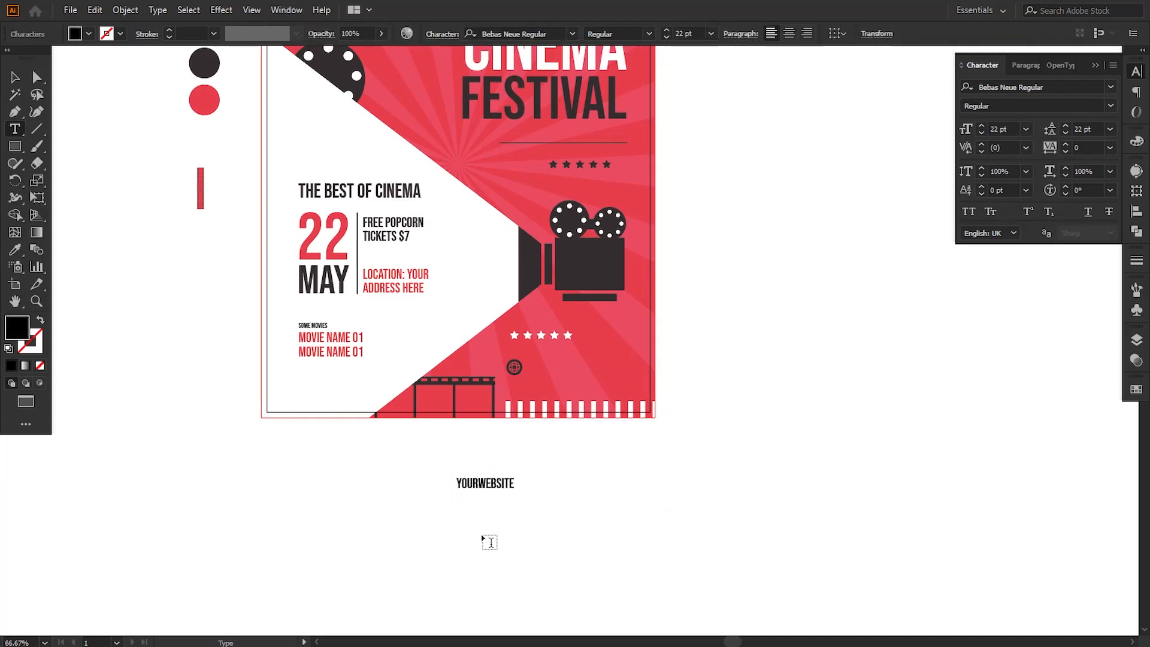
key("BackSpace")
key("BackSpace")
key("BackSpace")
key("BackSpace")
key("BackSpace")
key("BackSpace")
key("BackSpace")
key("BackSpace")
key("BackSpace")
key("BackSpace")
key("BackSpace")
type("WWW.YOURWEBSITEN")
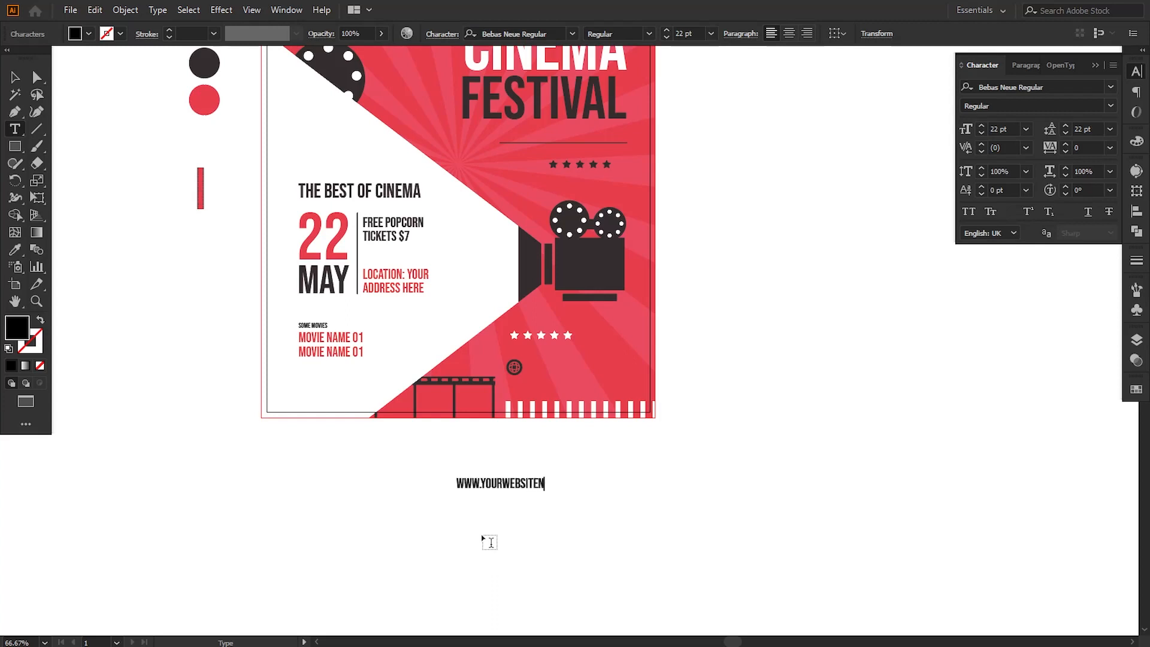
type("AME.COM")
key("Escape")
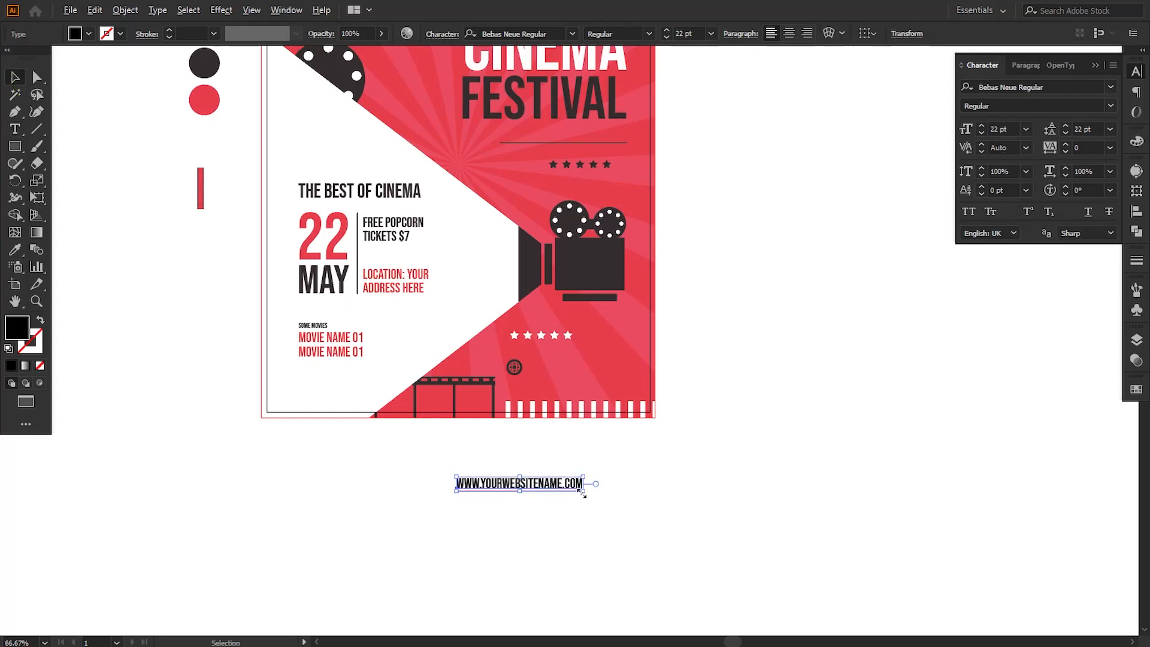
Step: Scale the website text down to about 17.64 pt, place it beside the globe icon and fill it with white (ffffff)
left_click_drag(583, 492, 632, 375)
left_click(562, 517)
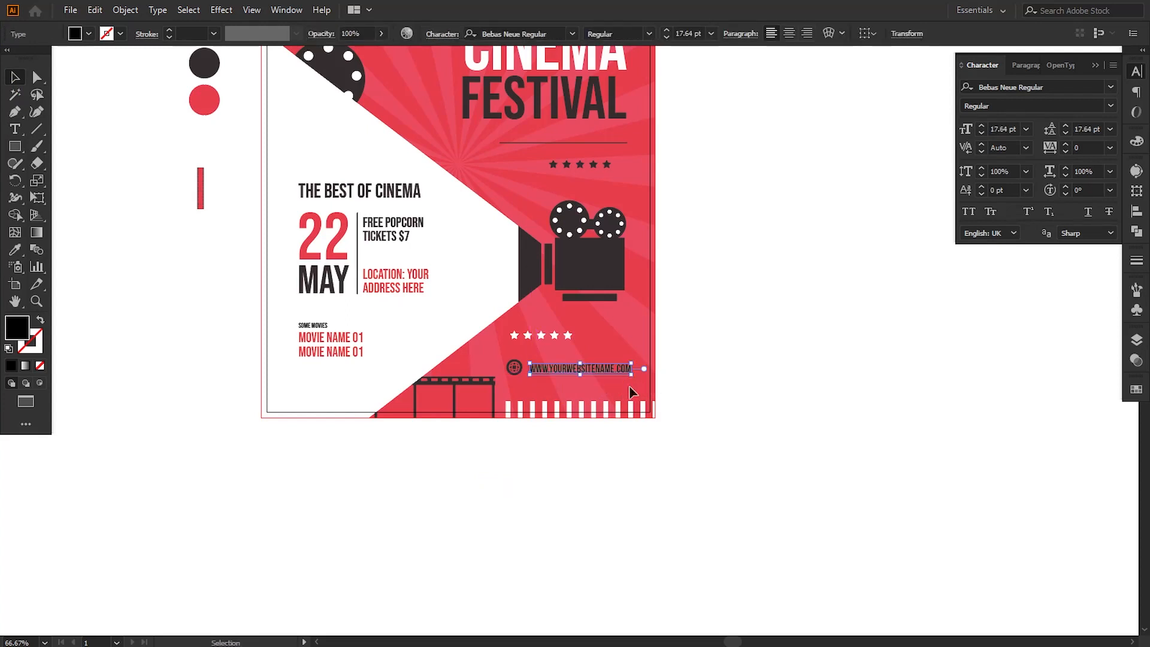
double_click(17, 327)
type("ffffff")
left_click(982, 369)
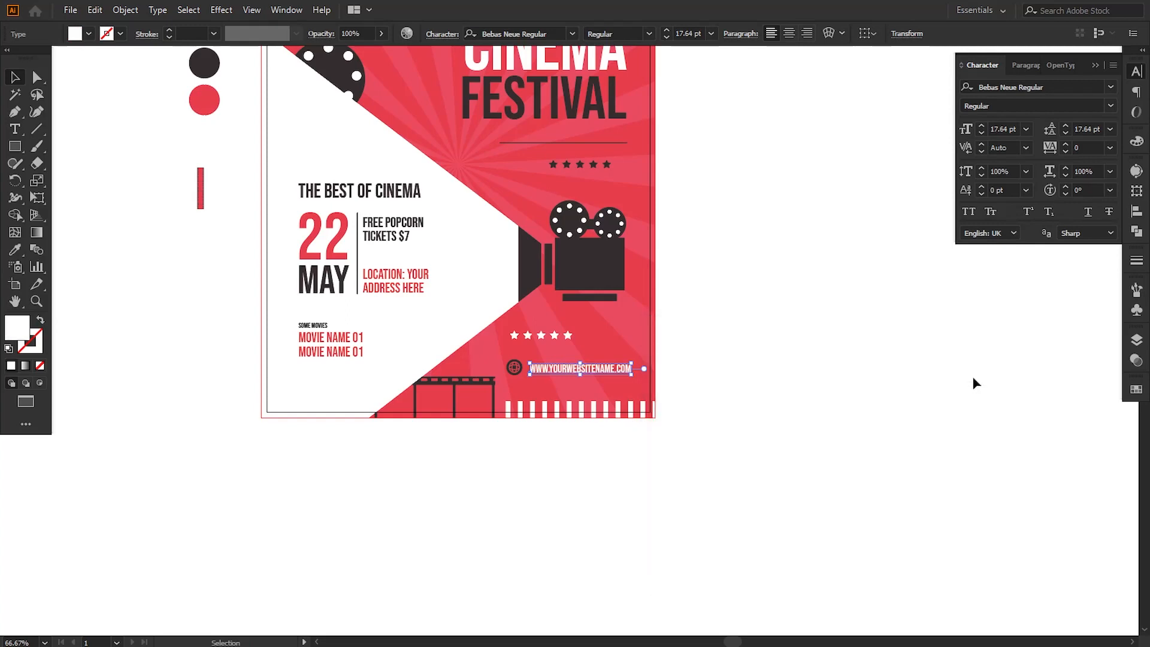
Step: Set the website text's tracking to 50 and scale it down to about 16.46 pt so it fits inside the margin
left_click(1110, 148)
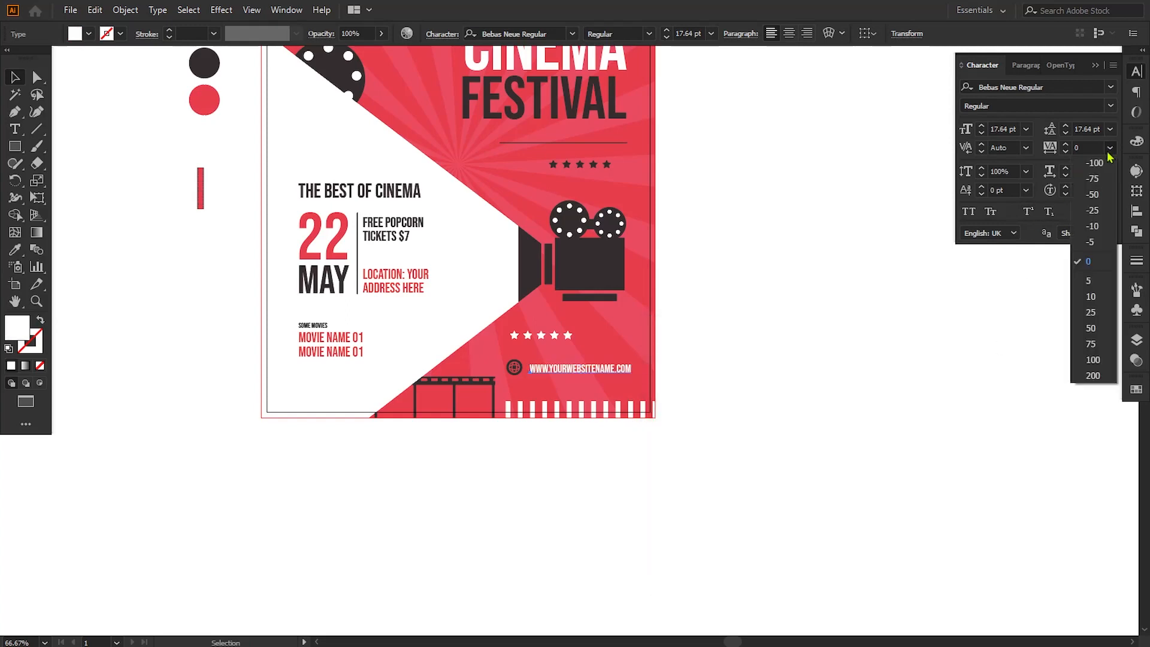
left_click(1091, 333)
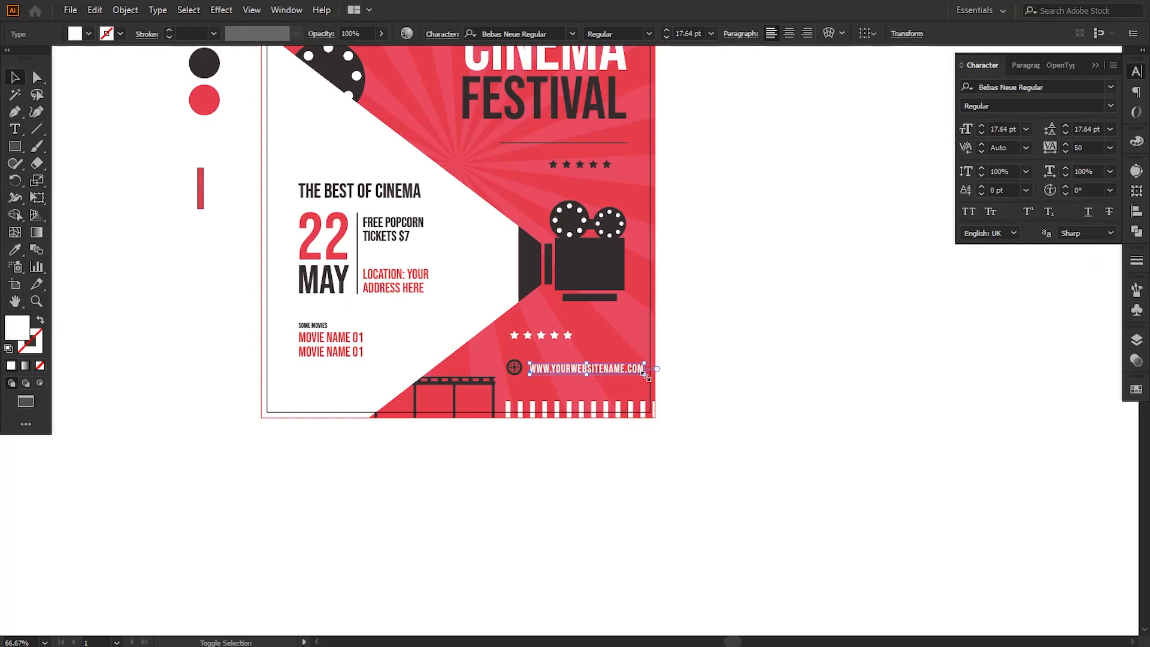
left_click_drag(644, 378, 639, 378)
left_click(727, 408)
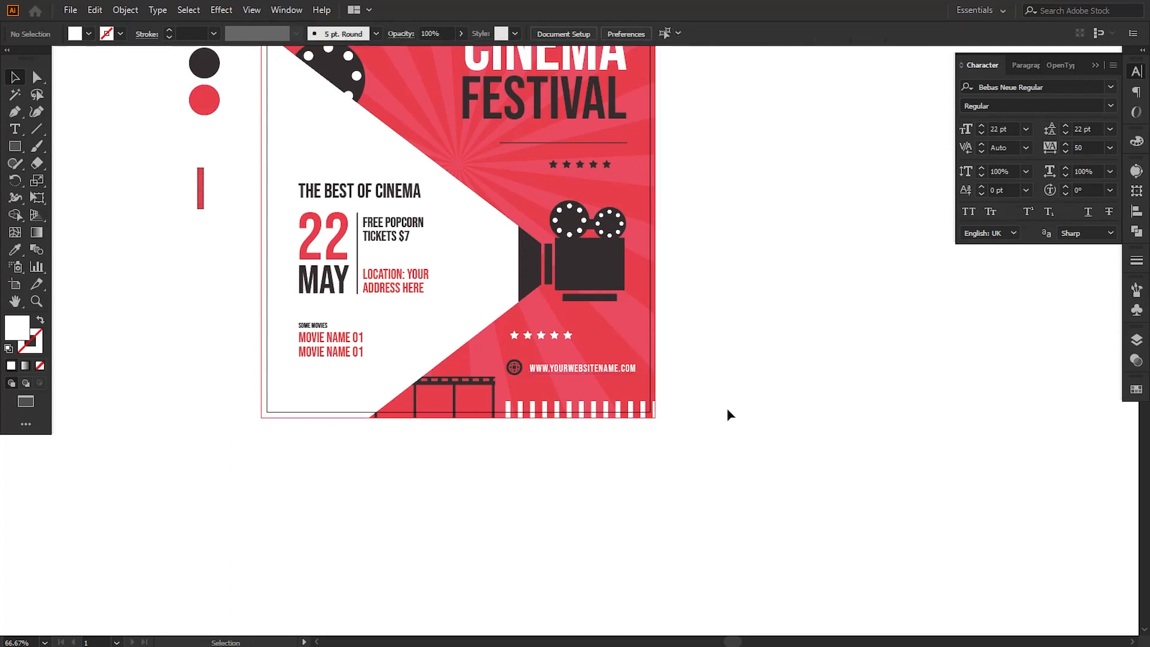
Step: Nudge the website text closer to the globe icon and centre it vertically with the icon
key("ctrl+1")
key("ctrl+plus")
left_click(609, 411)
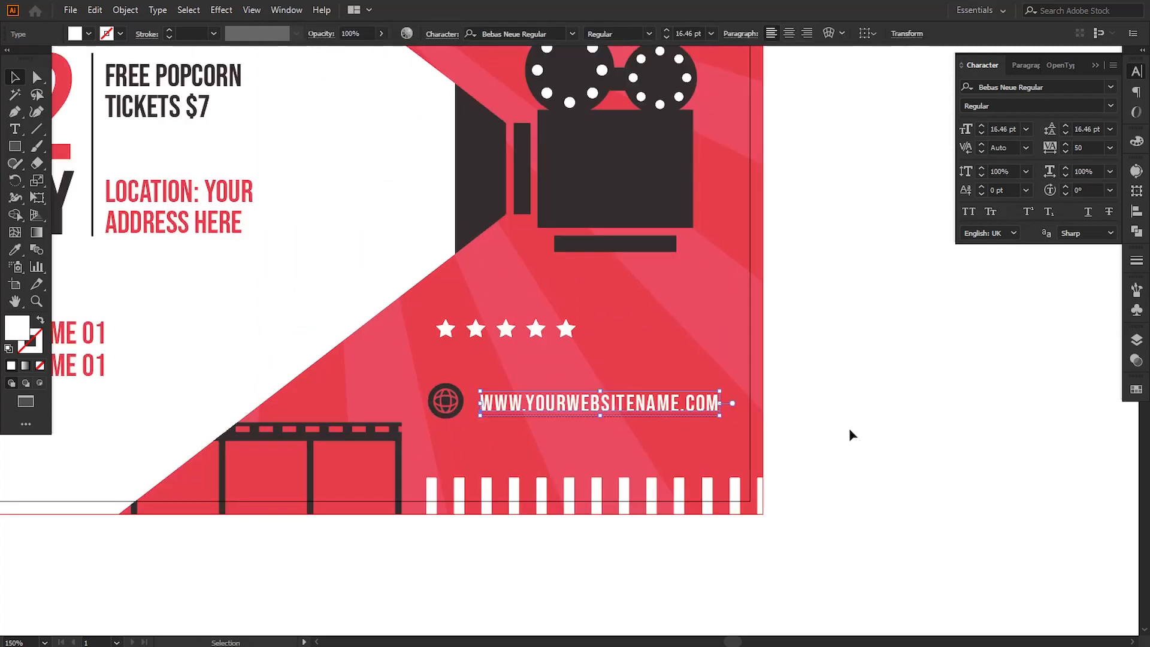
key("Left")
key("Left")
key("Left")
key("Left")
key("Left")
key("Left")
key("Left")
key("Left")
key("Left")
key("Left")
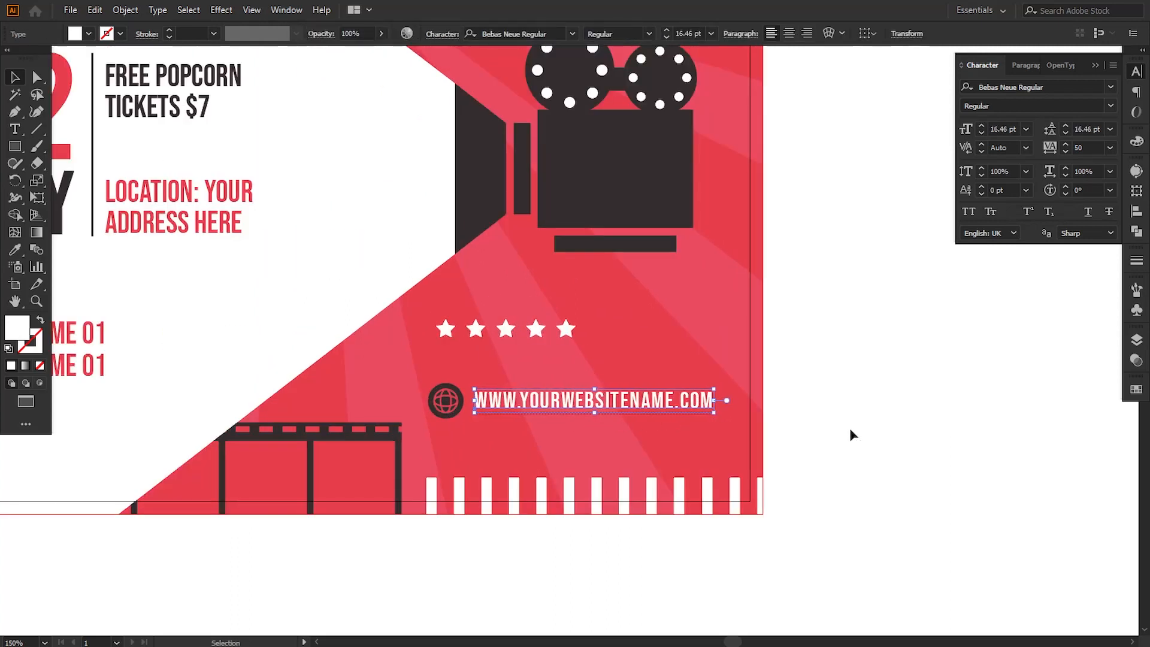
left_click(850, 434)
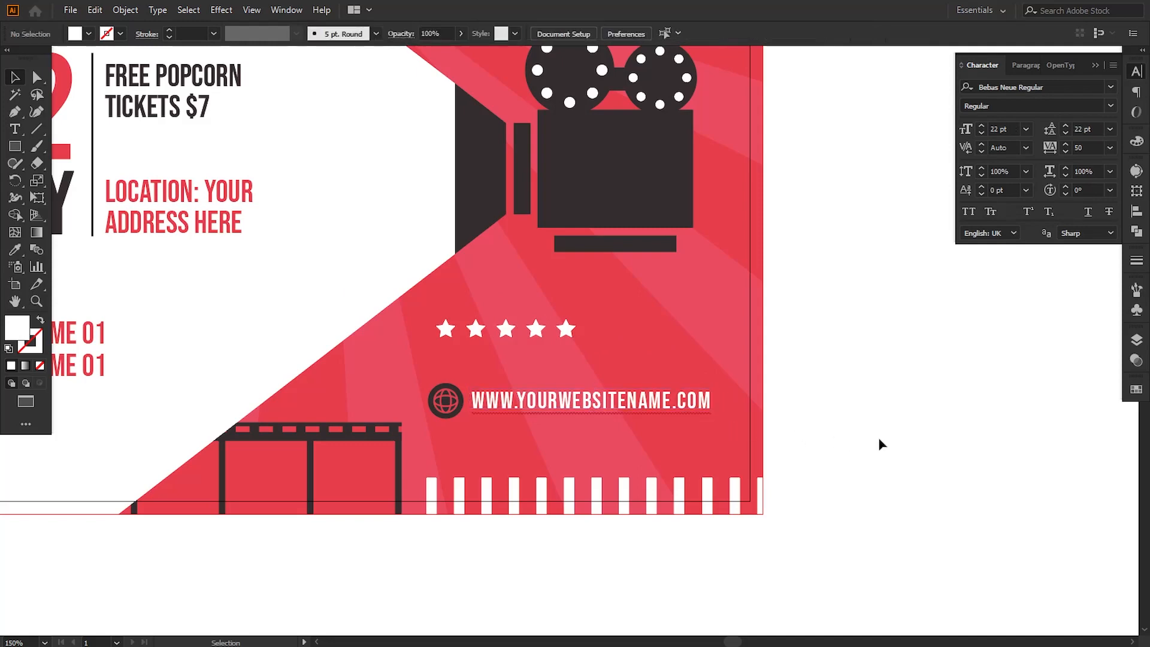
Step: Delete the spare colour circles and red bar beside the artboard, and close the character settings
key("ctrl+minus")
key("ctrl+minus")
key("ctrl+minus")
left_click_drag(635, 210, 685, 319)
left_click_drag(264, 193, 351, 395)
key("Delete")
left_click(1096, 66)
key("ctrl+plus")
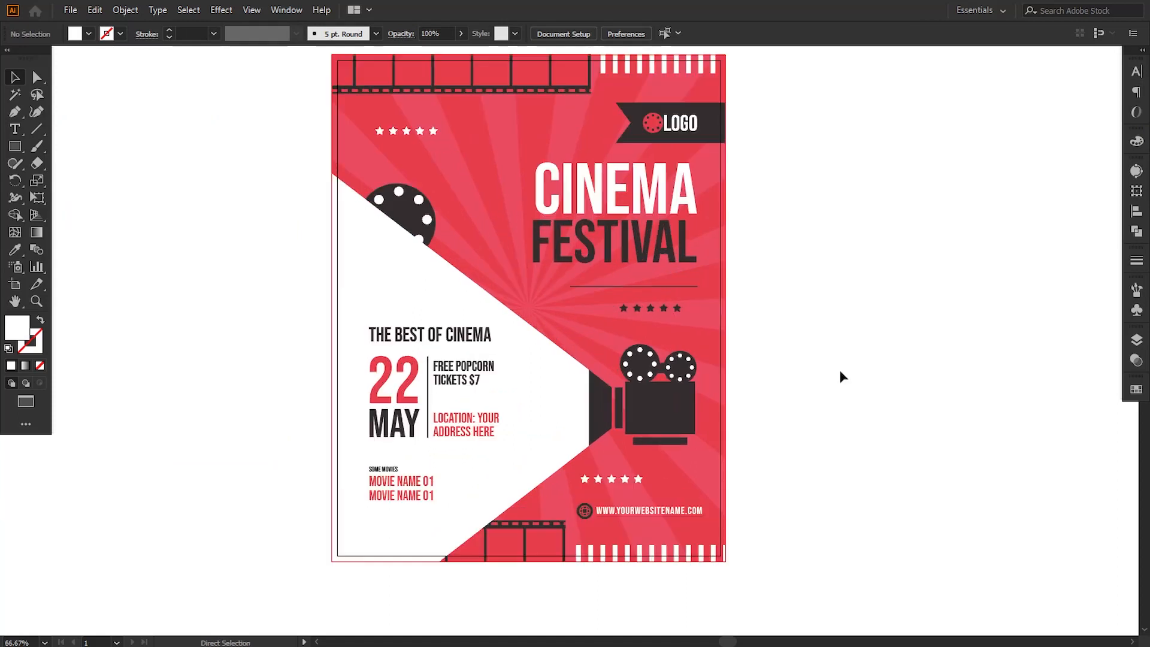
left_click_drag(817, 352, 815, 361)
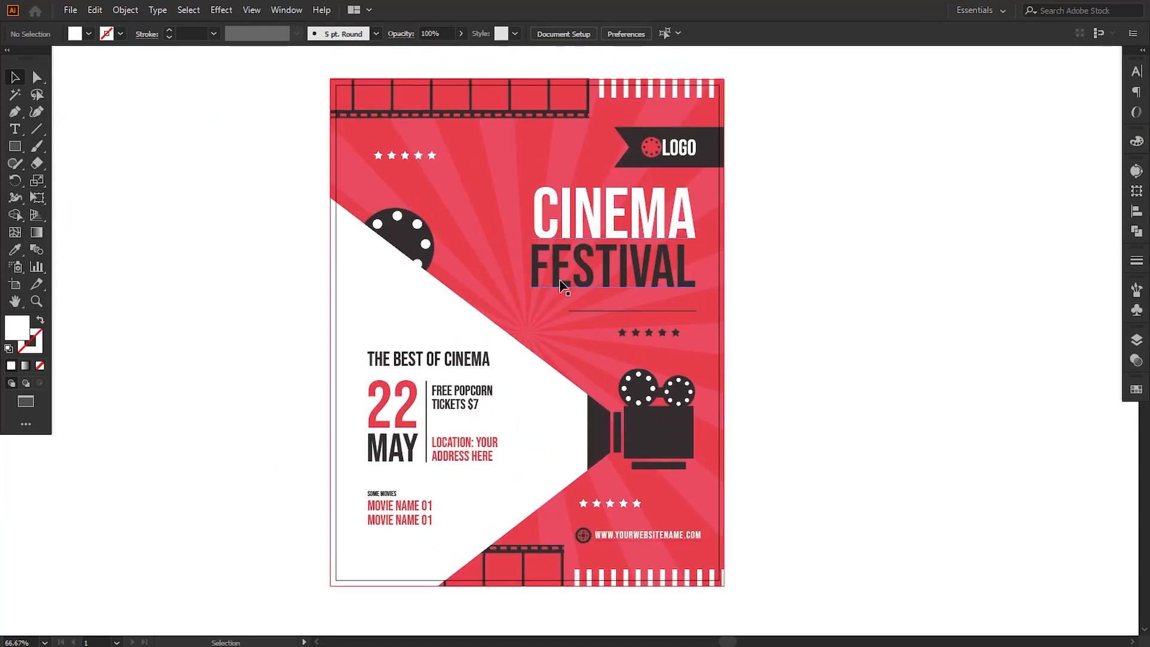
Step: Enlarge the CINEMA and FESTIVAL title lines together toward the poster's centre and nudge them up slightly
left_click(562, 289)
left_click_drag(529, 298, 505, 313)
key("ctrl+z")
key("Up")
key("Up")
key("Up")
key("Up")
key("Up")
key("Up")
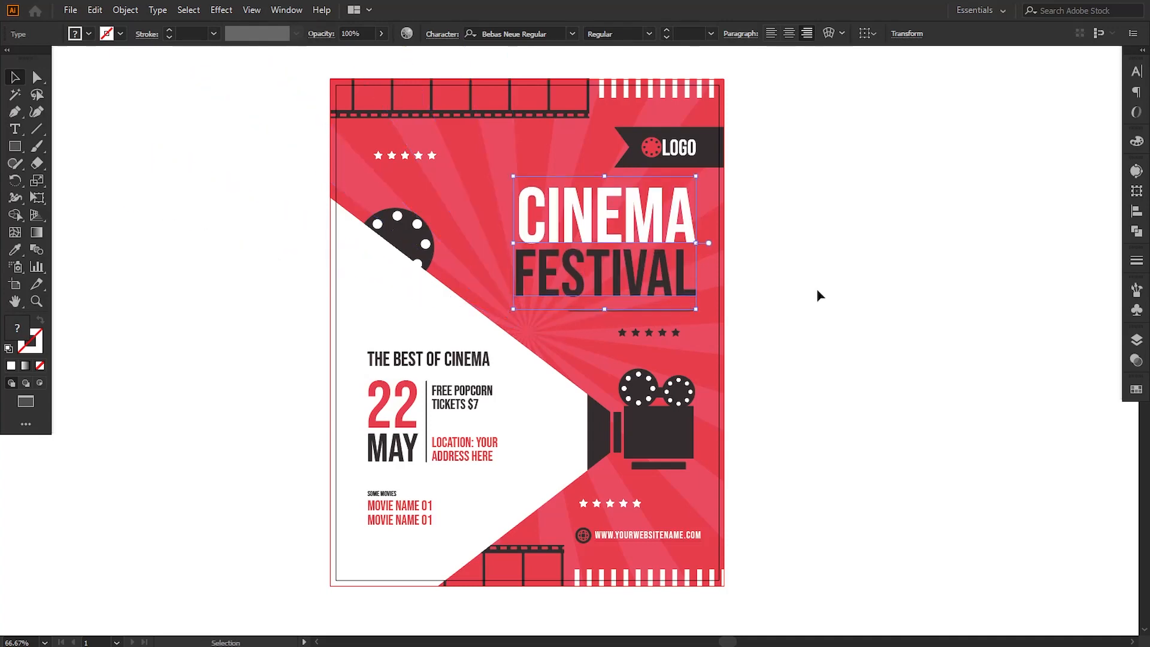
left_click(818, 290)
Step: Move the thin divider line under FESTIVAL down slightly to widen the gap below the title
left_click(667, 311)
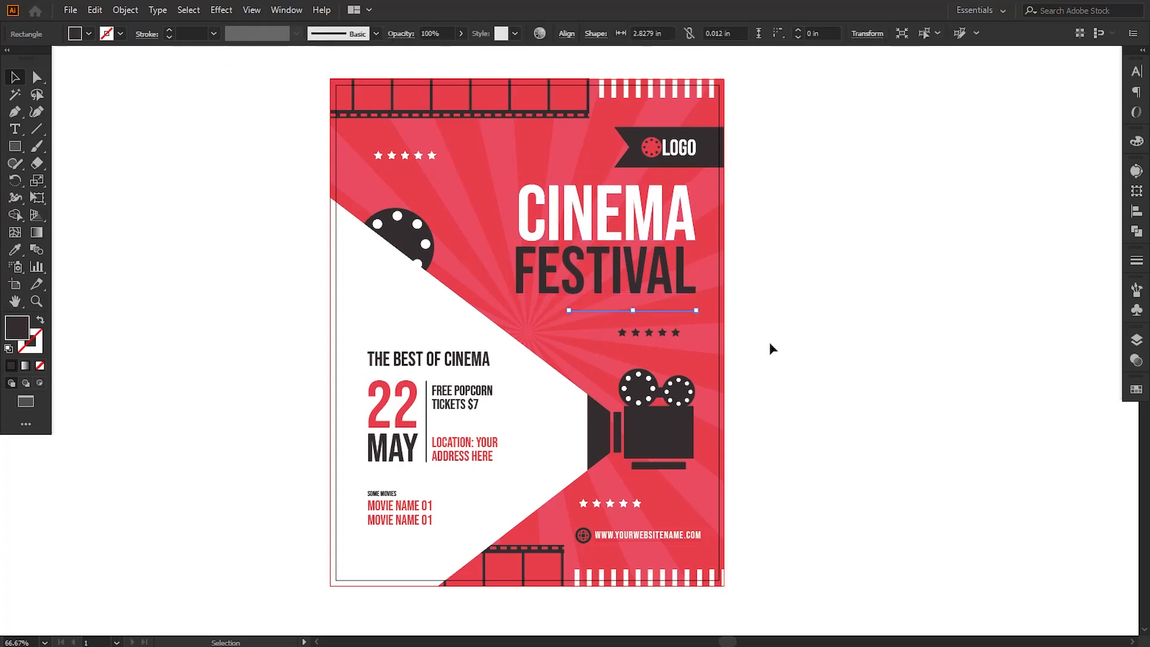
key("Down")
key("Down")
key("Down")
key("Down")
key("Down")
key("Down")
Step: Group the five dark stars under the divider line and move the group down slightly
left_click(676, 332)
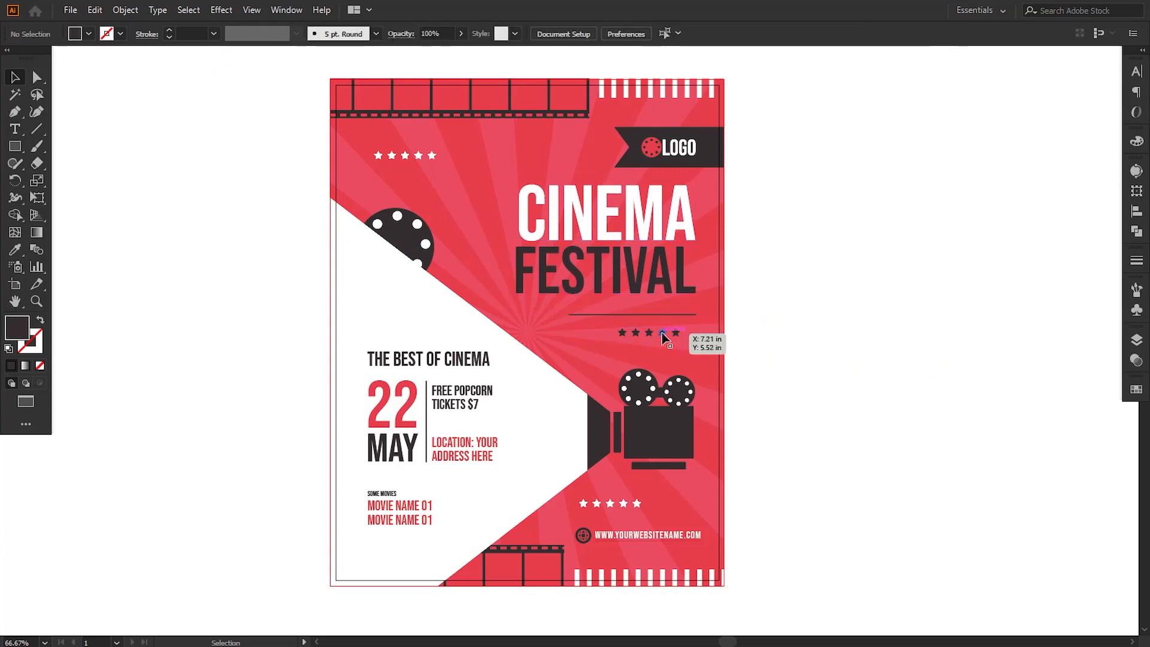
left_click(662, 333, "shift")
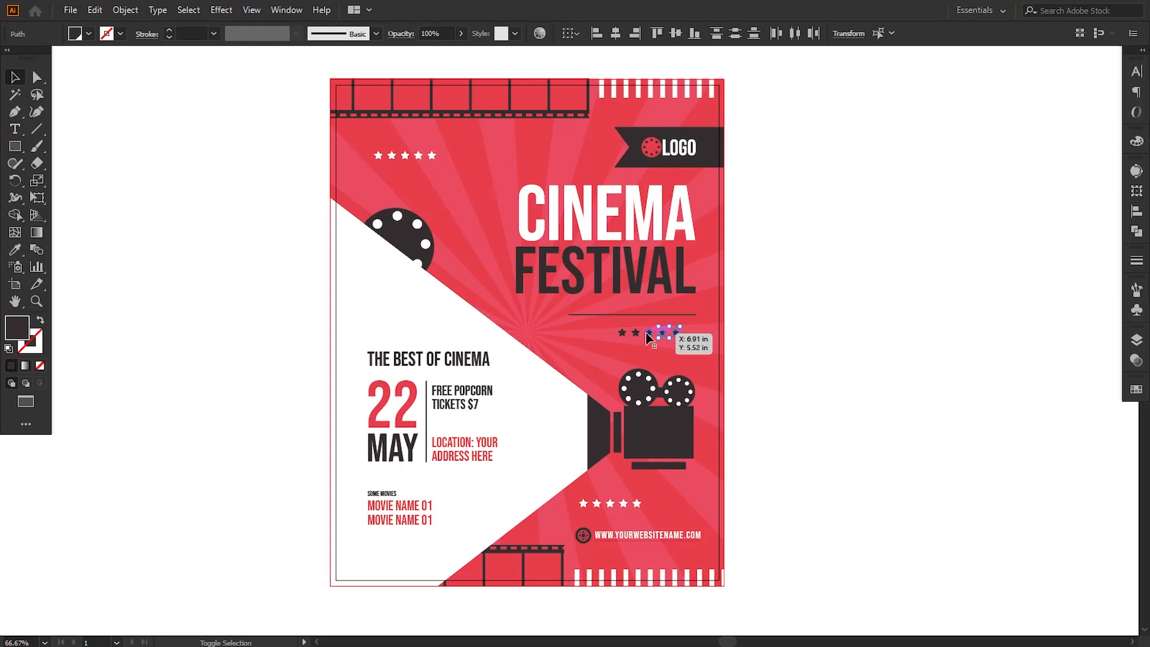
left_click(648, 332, "shift")
left_click(635, 333, "shift")
left_click(622, 333, "shift")
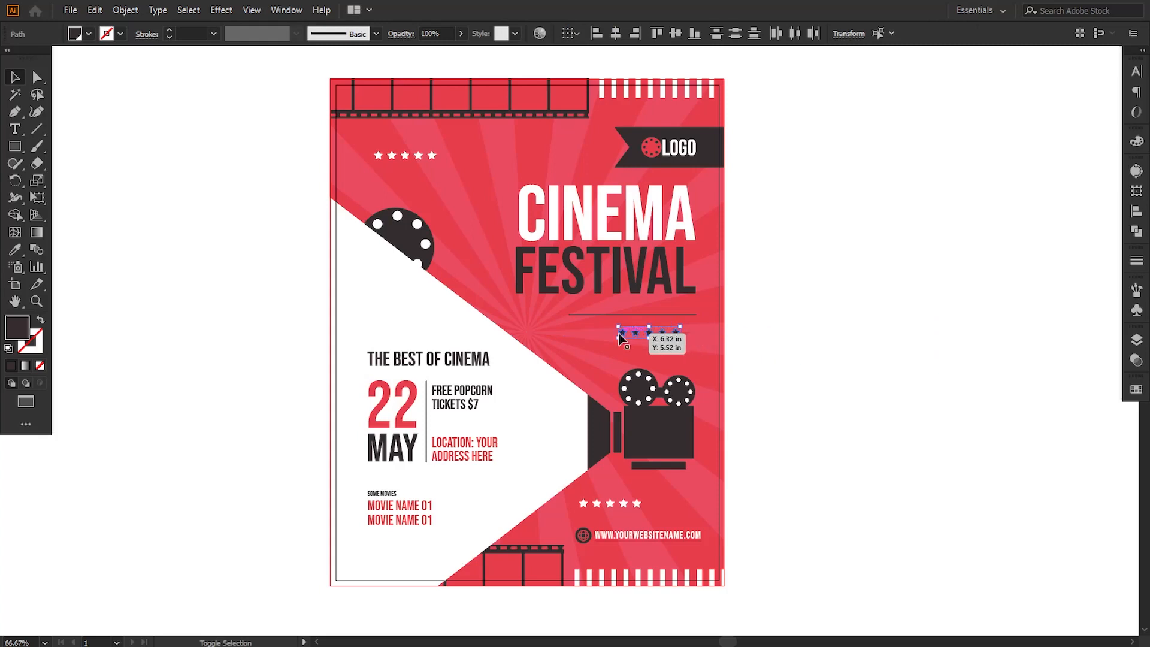
left_click(125, 9)
left_click(144, 80)
key("Down")
key("Down")
key("Down")
key("Down")
key("Down")
key("Down")
key("Down")
key("Down")
key("Down")
key("Down")
key("Down")
key("Down")
key("Down")
key("Down")
key("Down")
key("Down")
key("Down")
key("Down")
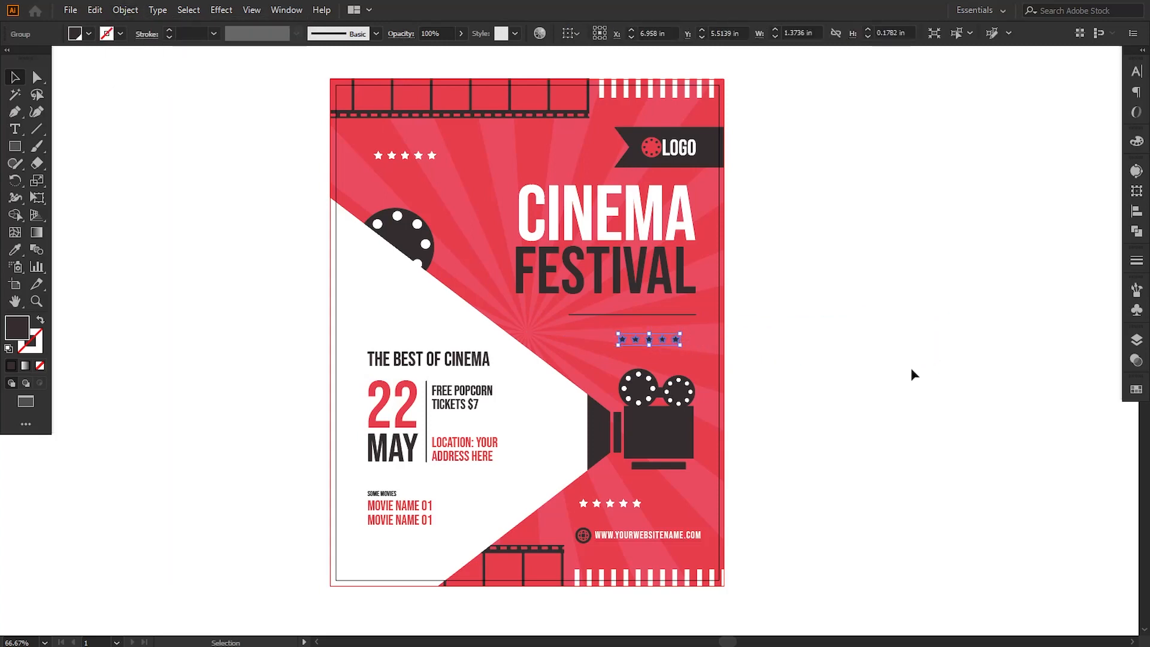
Step: Shift the divider line and dark star group slightly down together, and nudge the line alone back up a little
left_click_drag(911, 367, 689, 311)
left_click(838, 355)
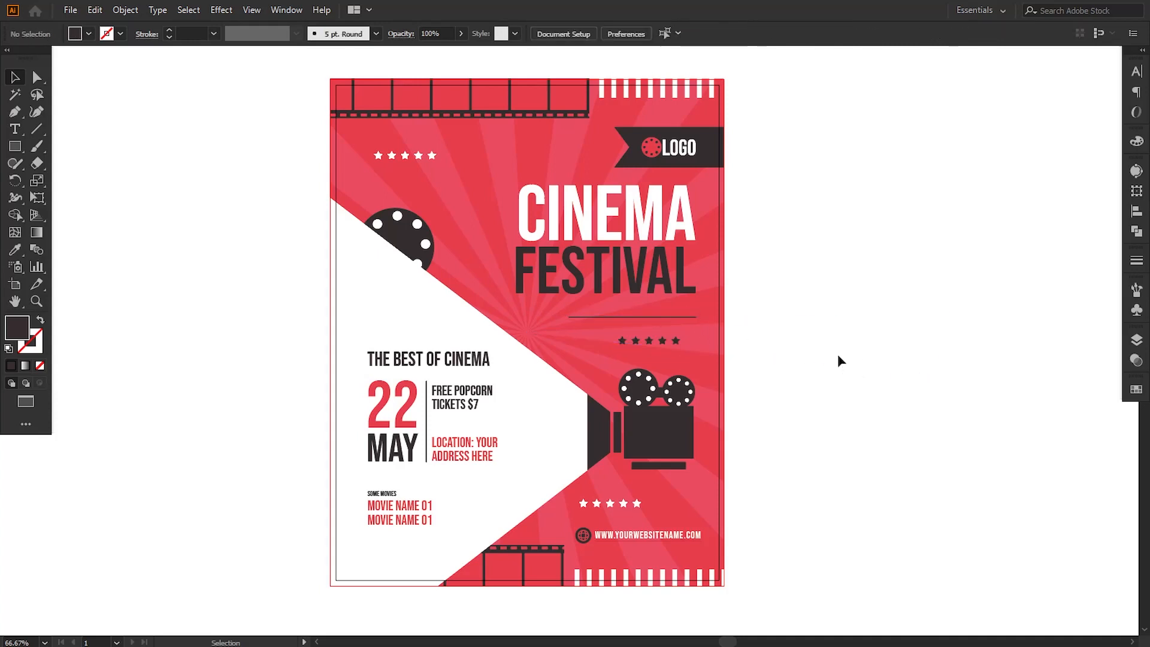
left_click(670, 317)
key("Up")
key("Up")
key("Up")
left_click(838, 372)
left_click_drag(845, 418, 827, 421)
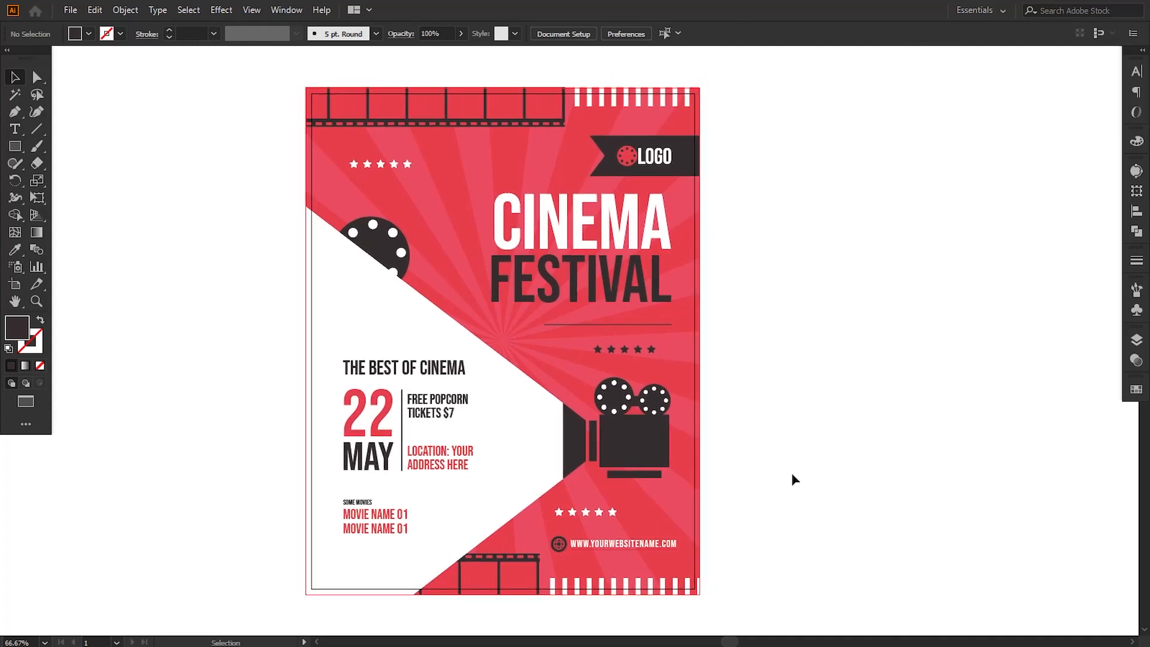